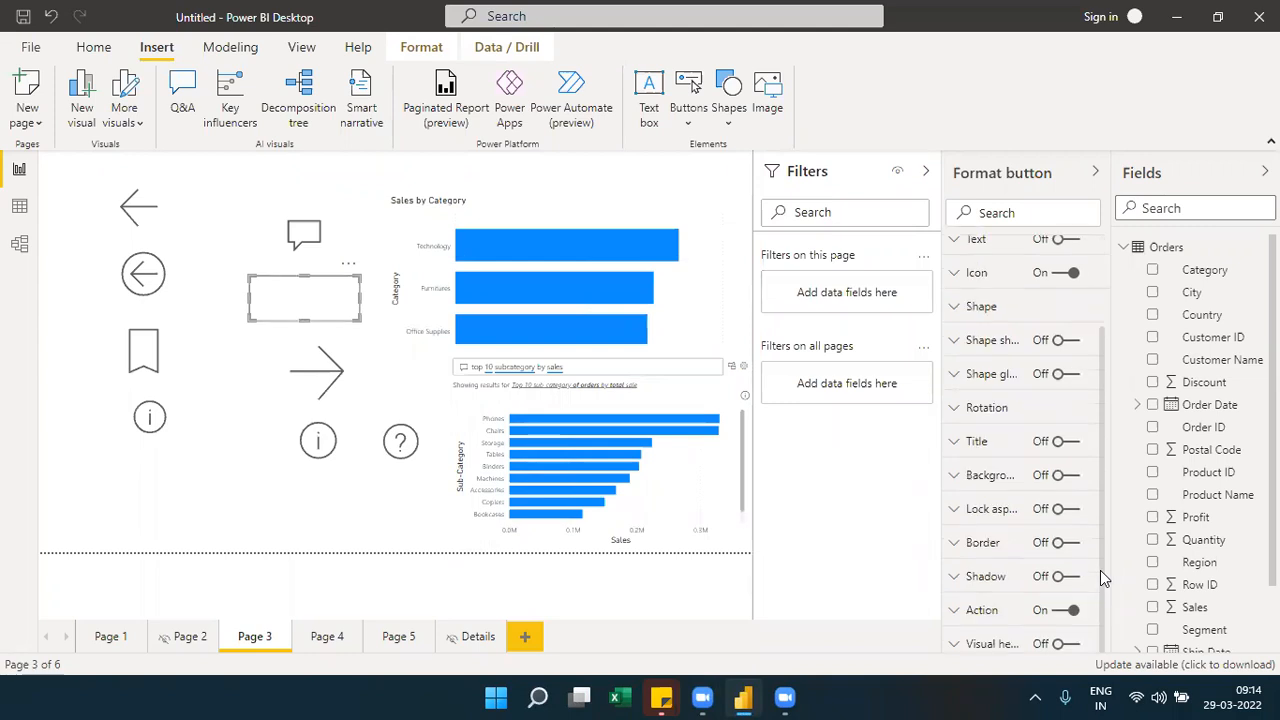
Examine the action types available for the selected blank button on Page 3
left_click(956, 611)
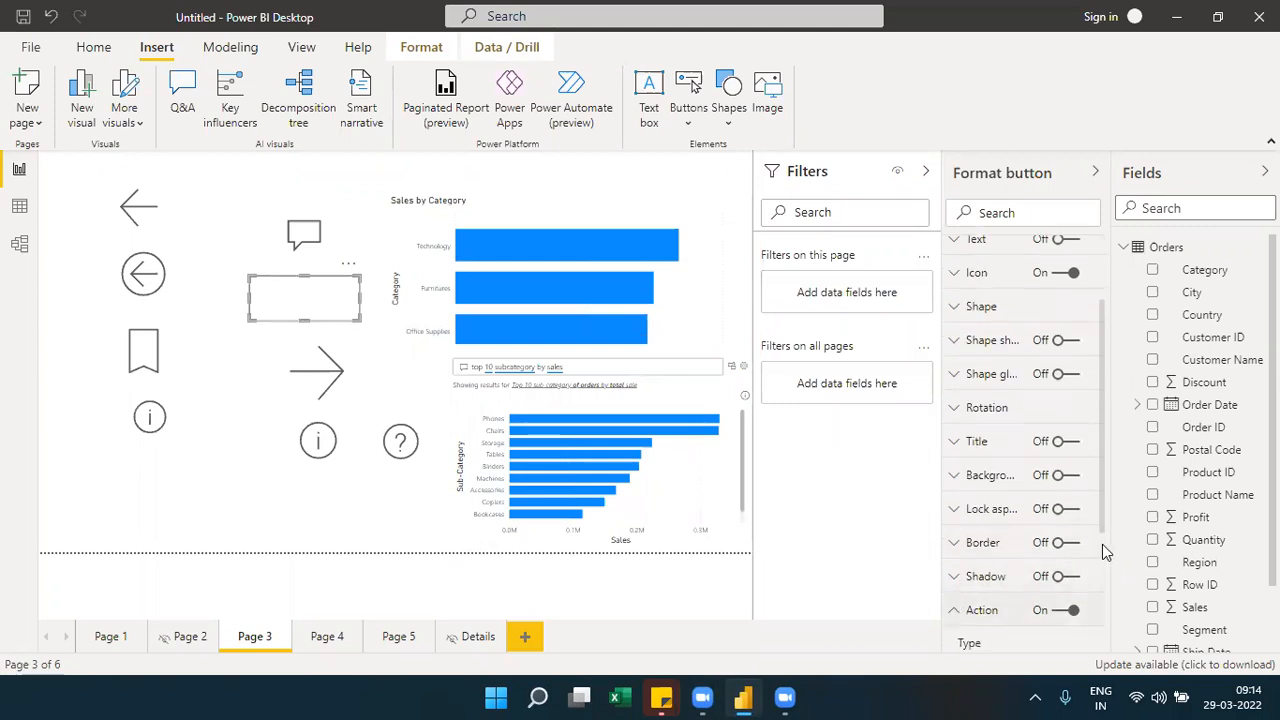
scroll(1102, 544, "down", 4)
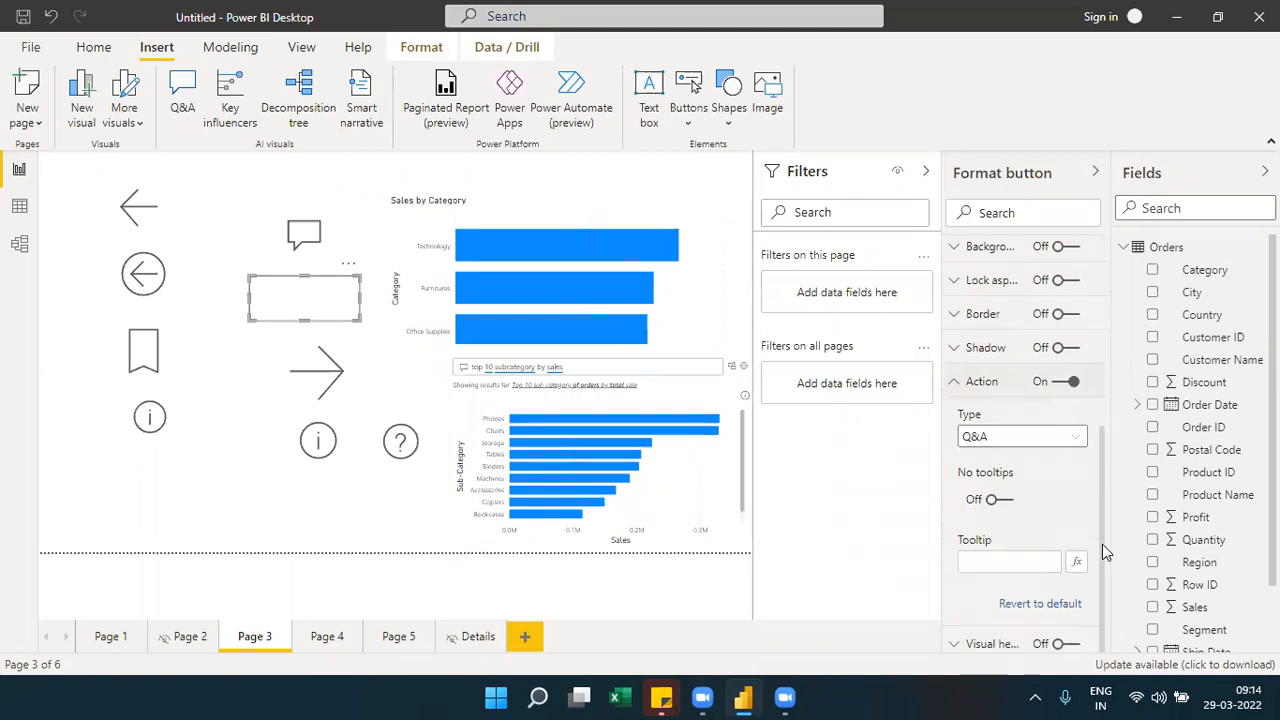
left_click(1078, 440)
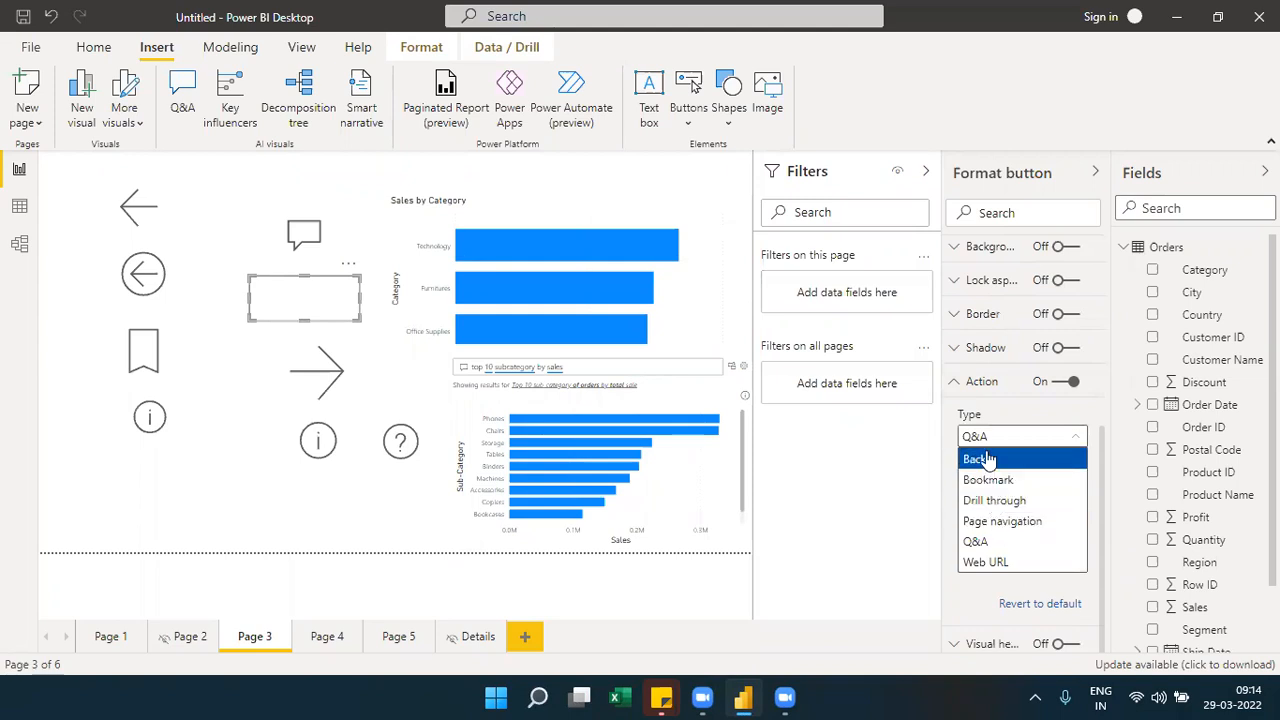
left_click(997, 398)
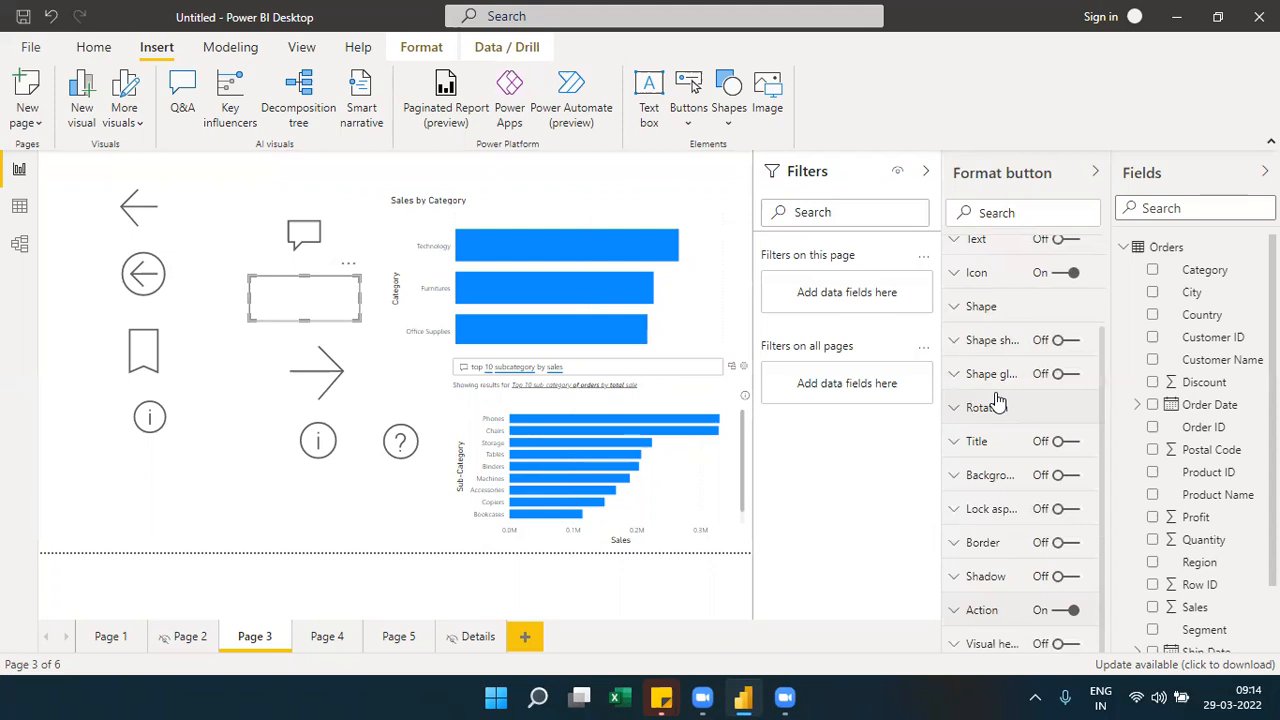
Collapse the Filters pane and look over the insertable button types, including the Navigator options
left_click(835, 188)
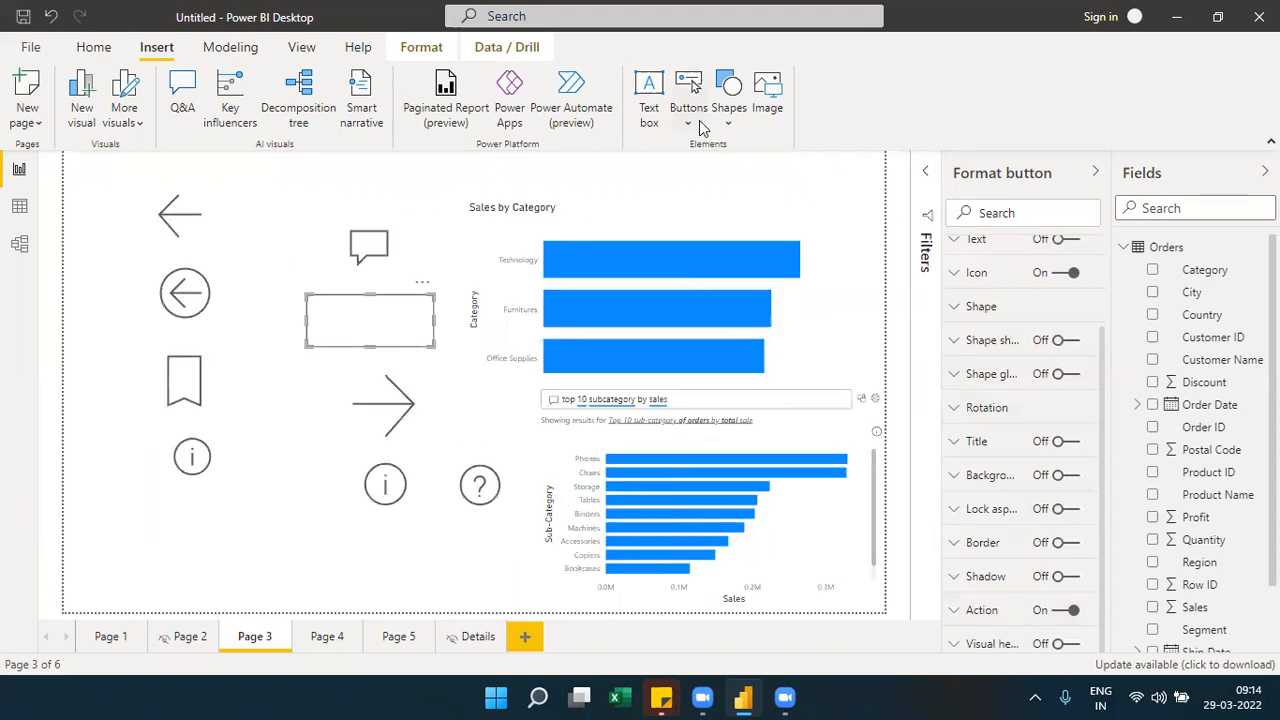
left_click(699, 120)
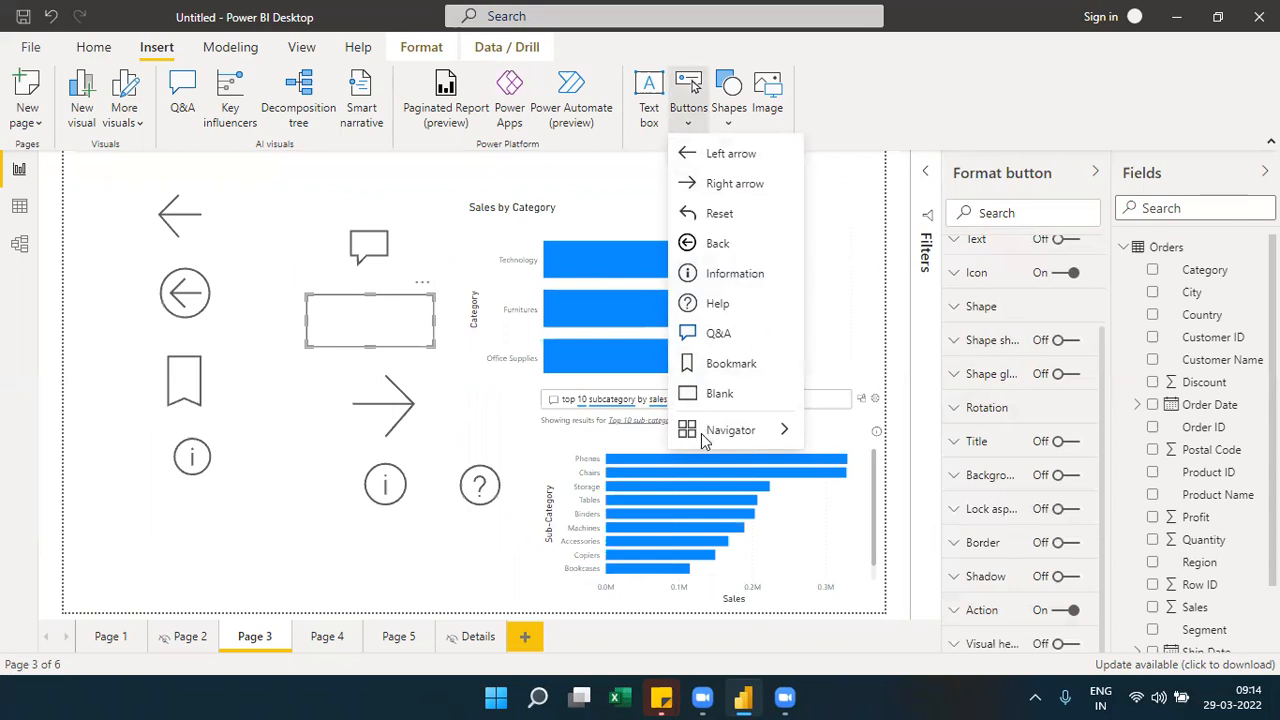
mouse_move(768, 438)
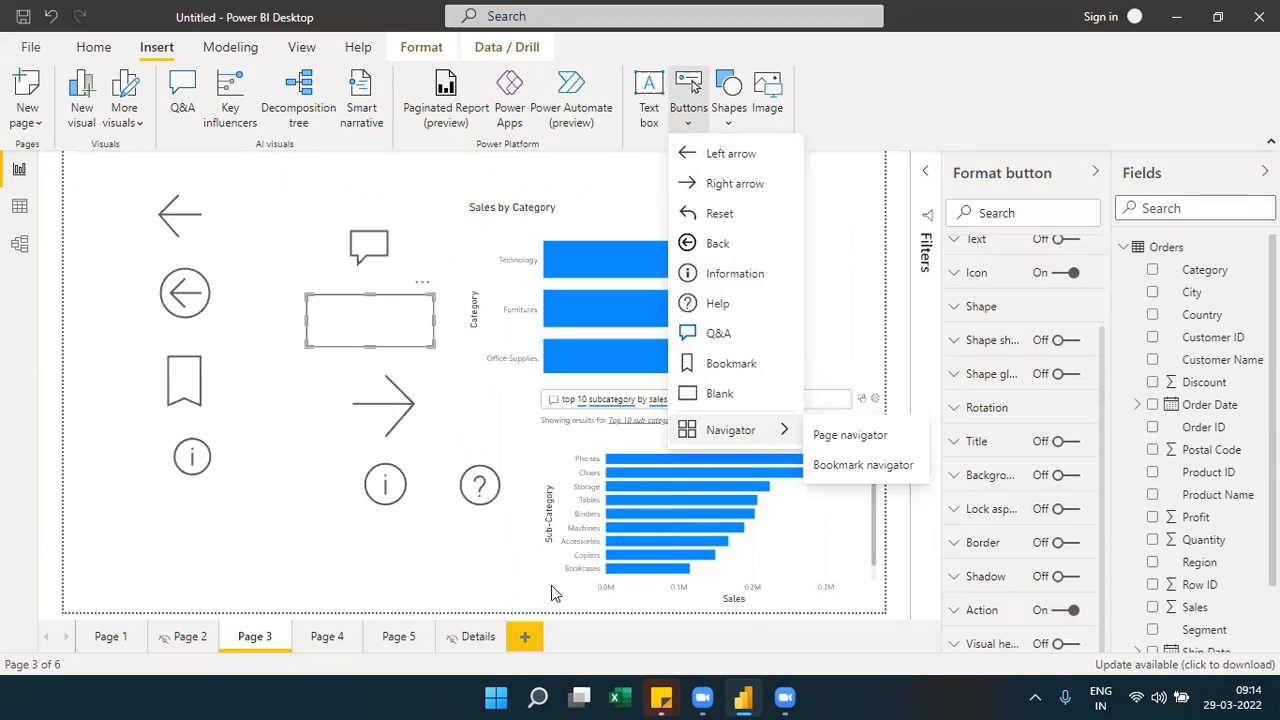
Add a new report page and insert a blank button on it
left_click(527, 641)
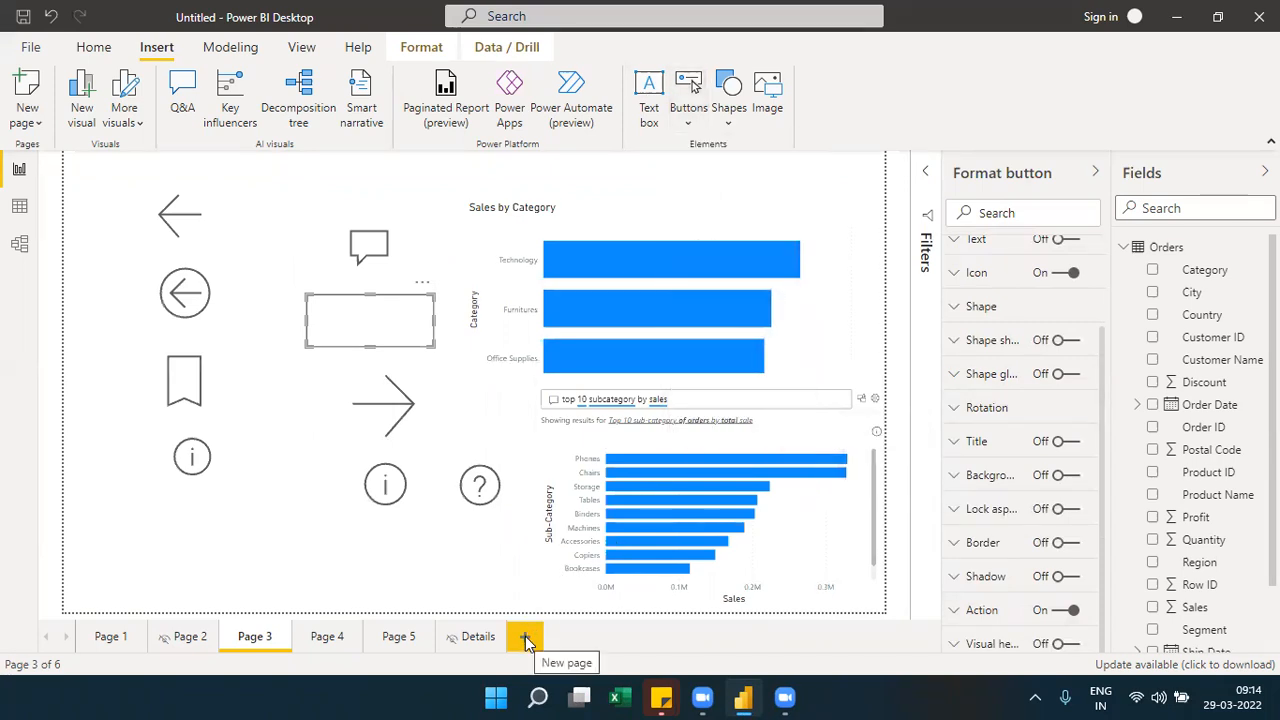
left_click(527, 641)
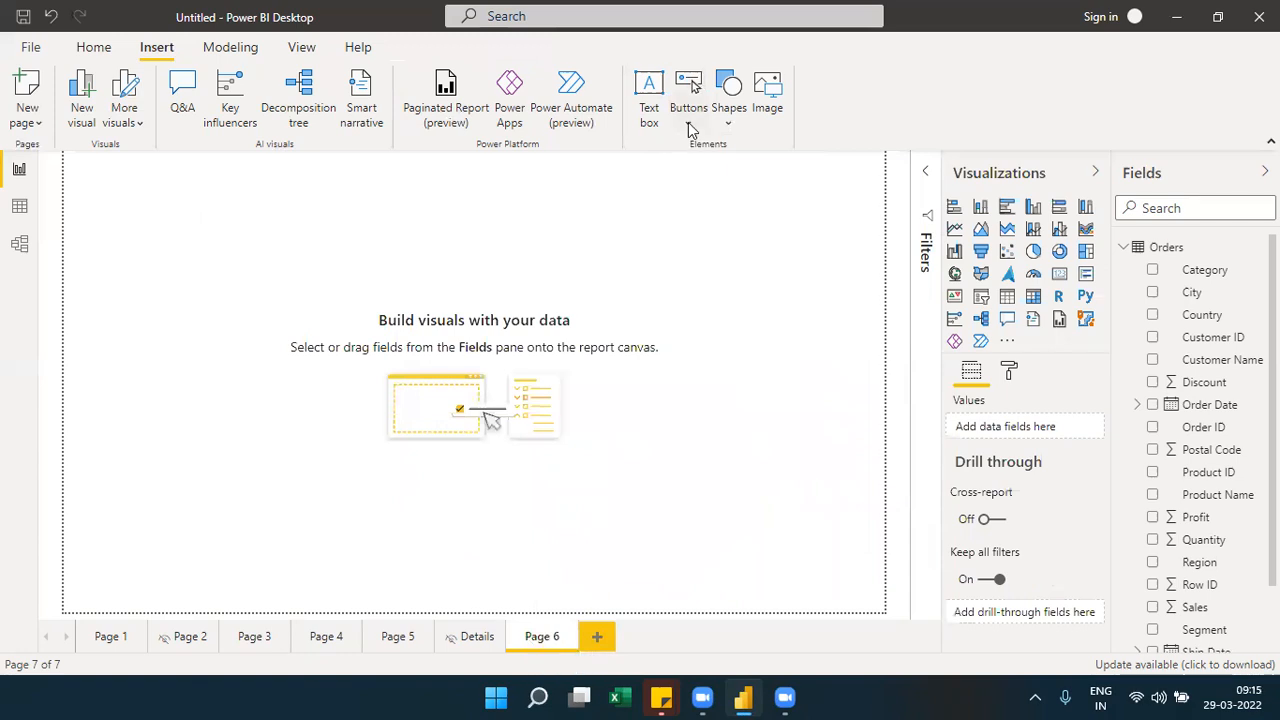
left_click(687, 121)
left_click(722, 395)
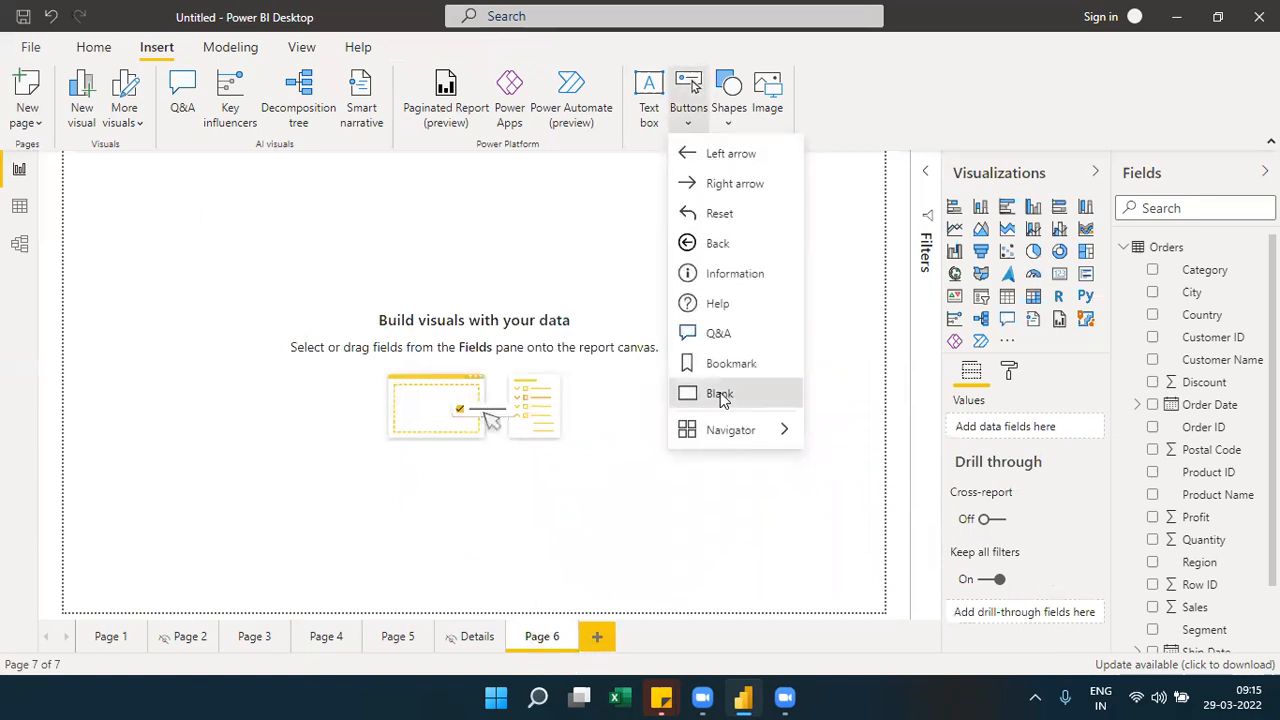
Insert two more blank buttons and move them apart on the page, leaving the first in the upper-left corner
left_click(697, 131)
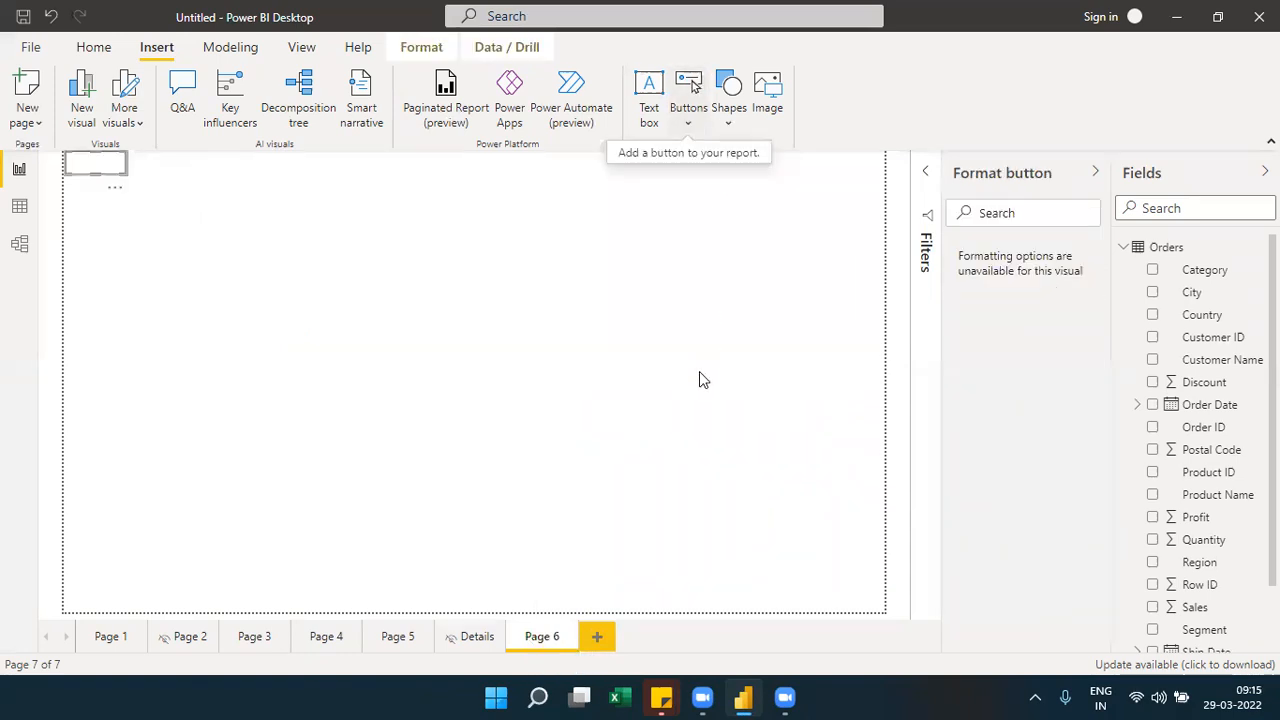
left_click(702, 391)
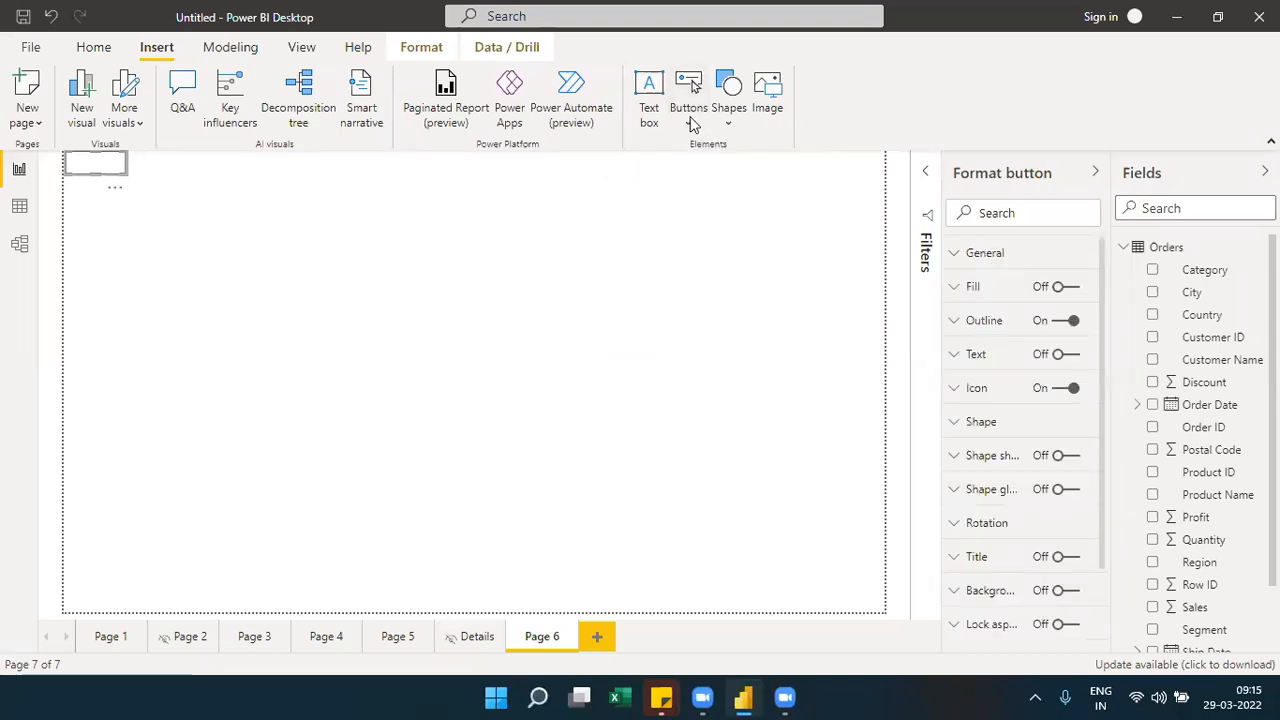
left_click(689, 118)
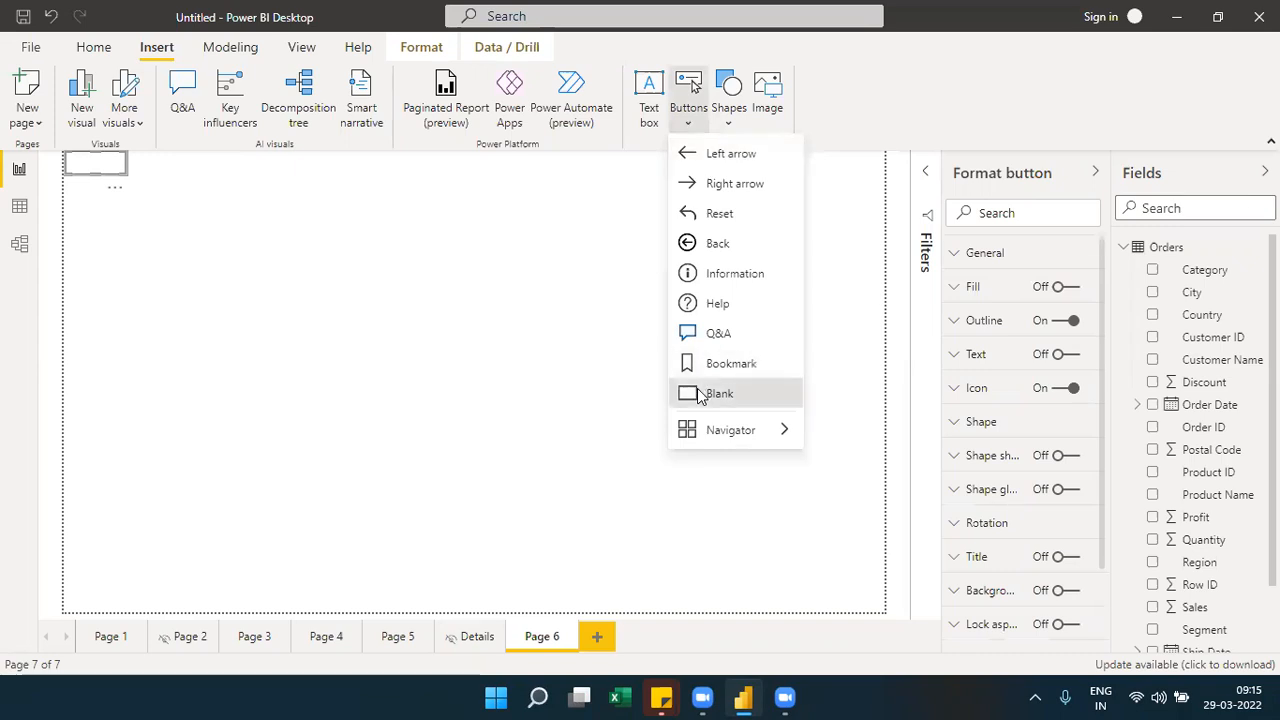
left_click(177, 208)
left_click_drag(109, 173, 321, 276)
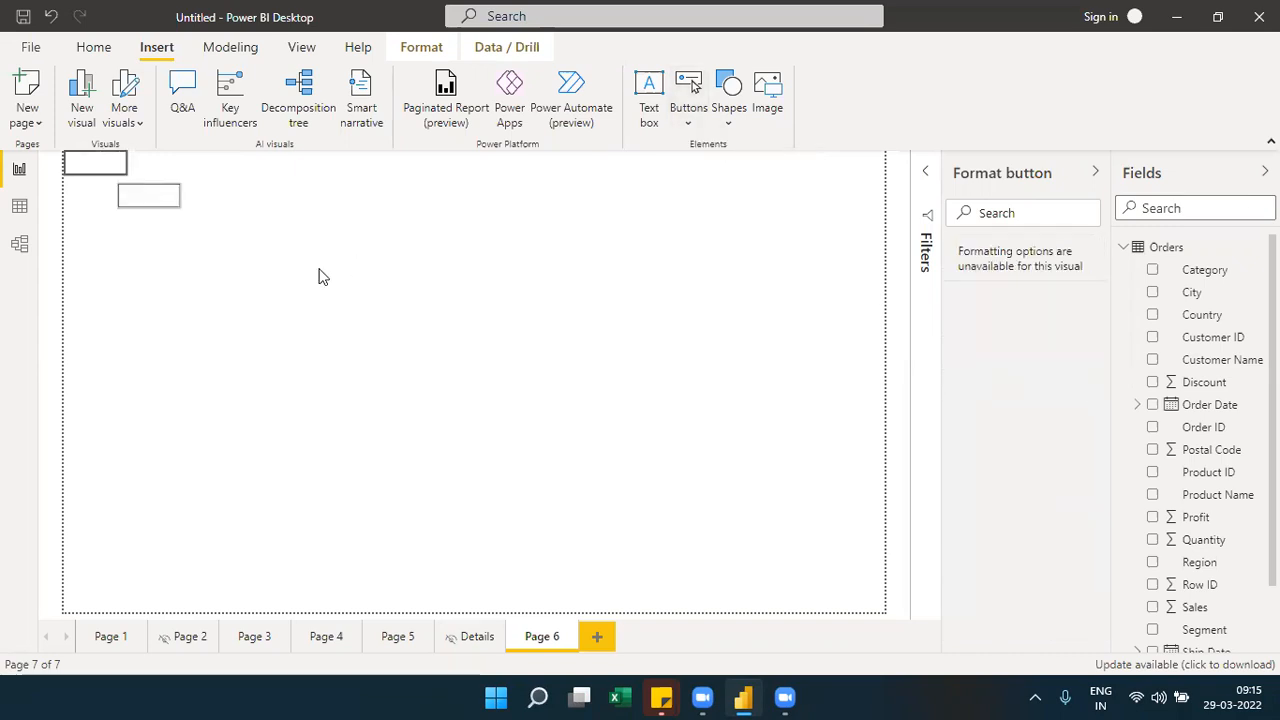
left_click_drag(107, 164, 139, 319)
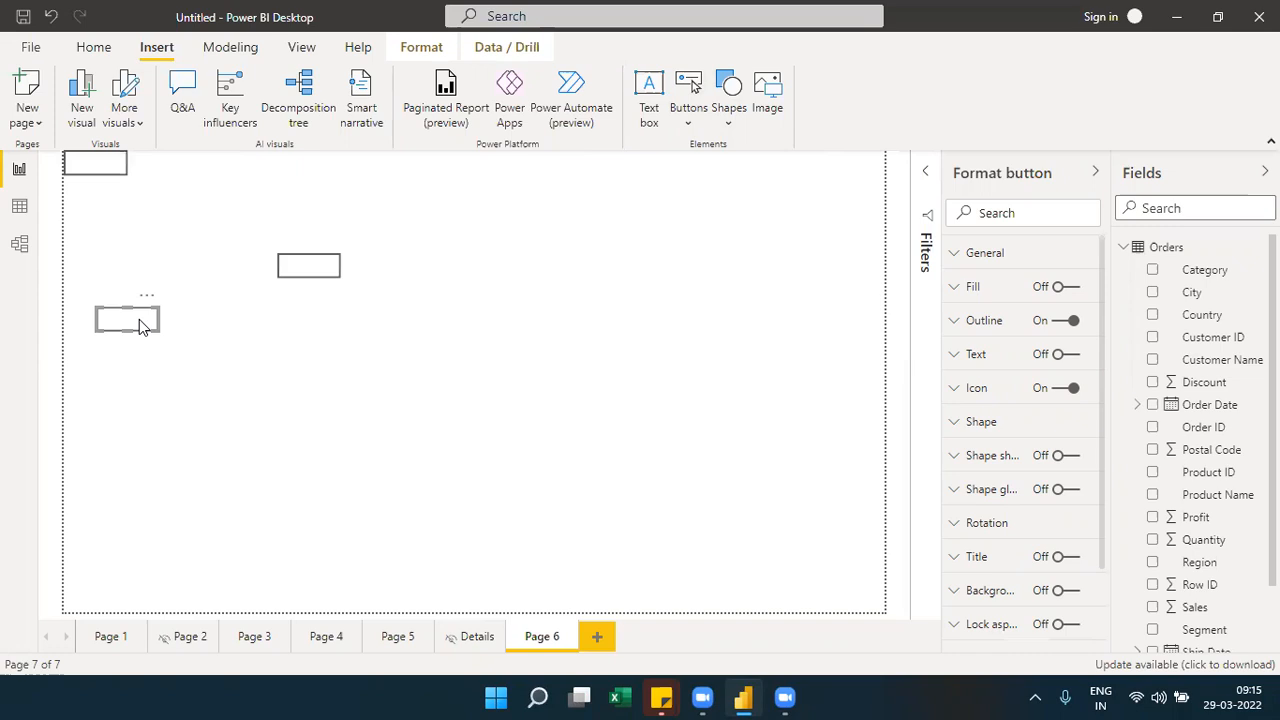
left_click(854, 337)
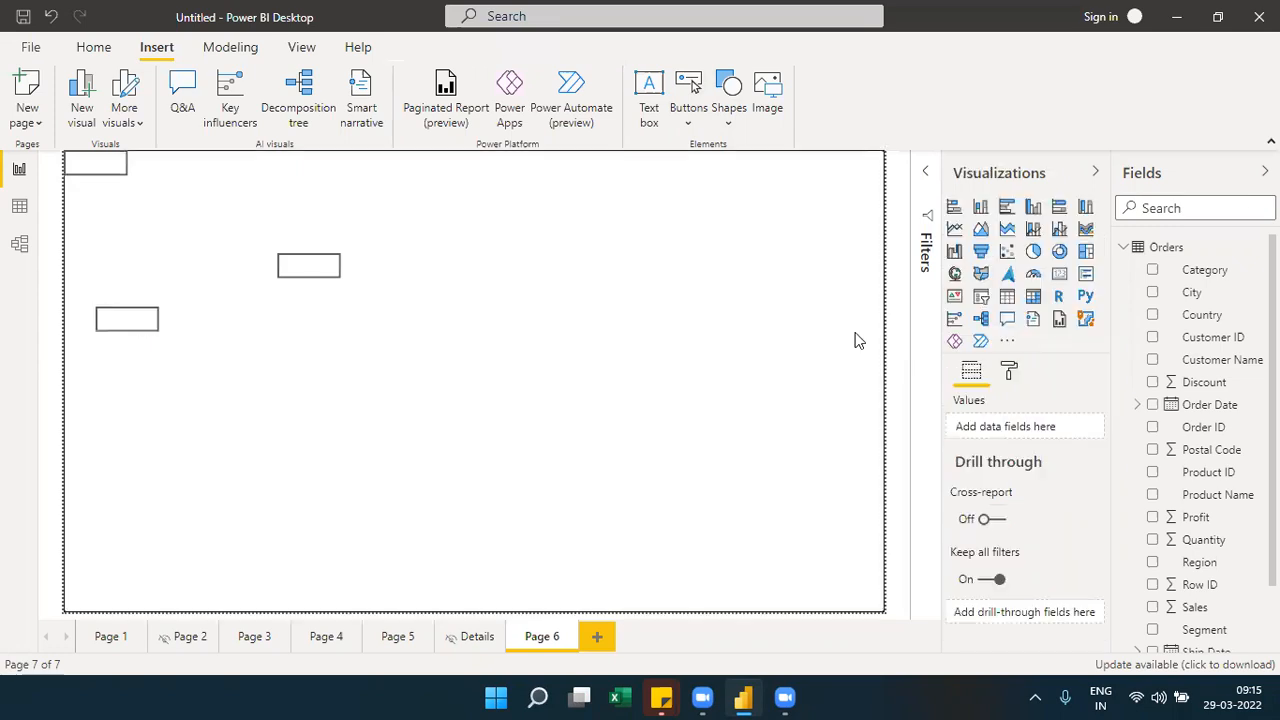
Turn on text for the blank button in the page's upper-left corner and label it Button1
left_click(103, 172)
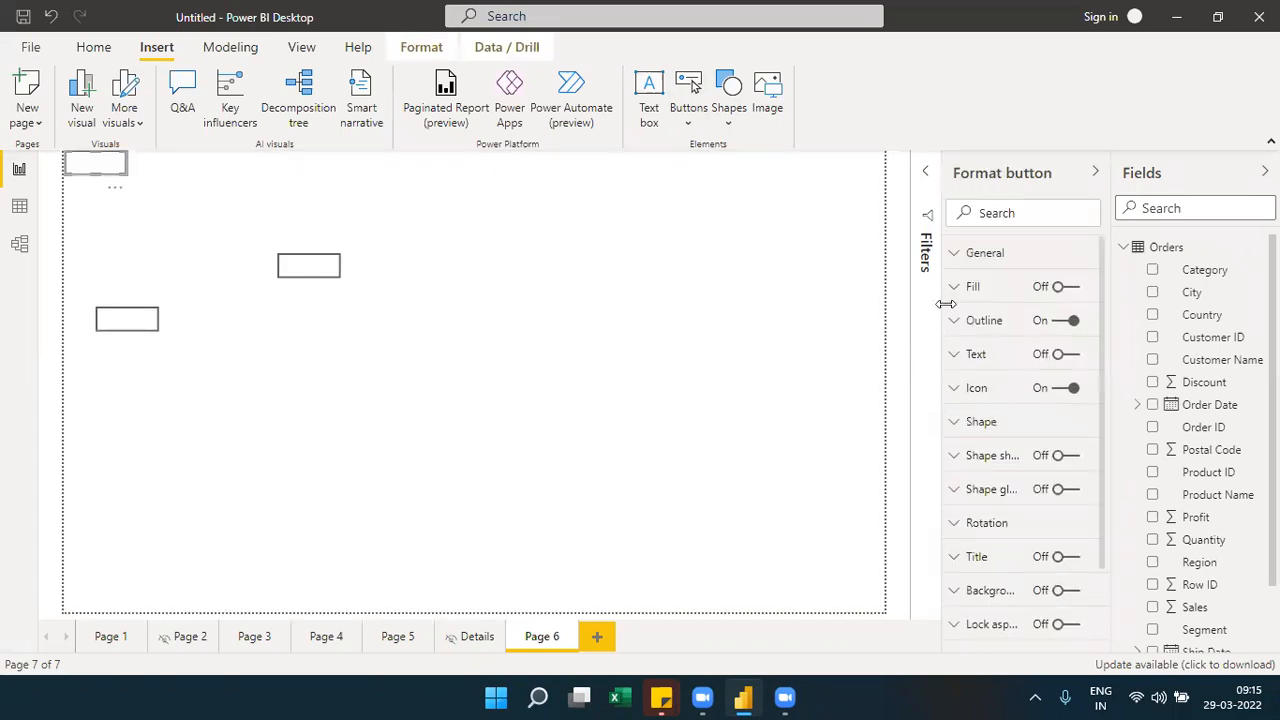
left_click(980, 355)
left_click(995, 447)
type("Button1")
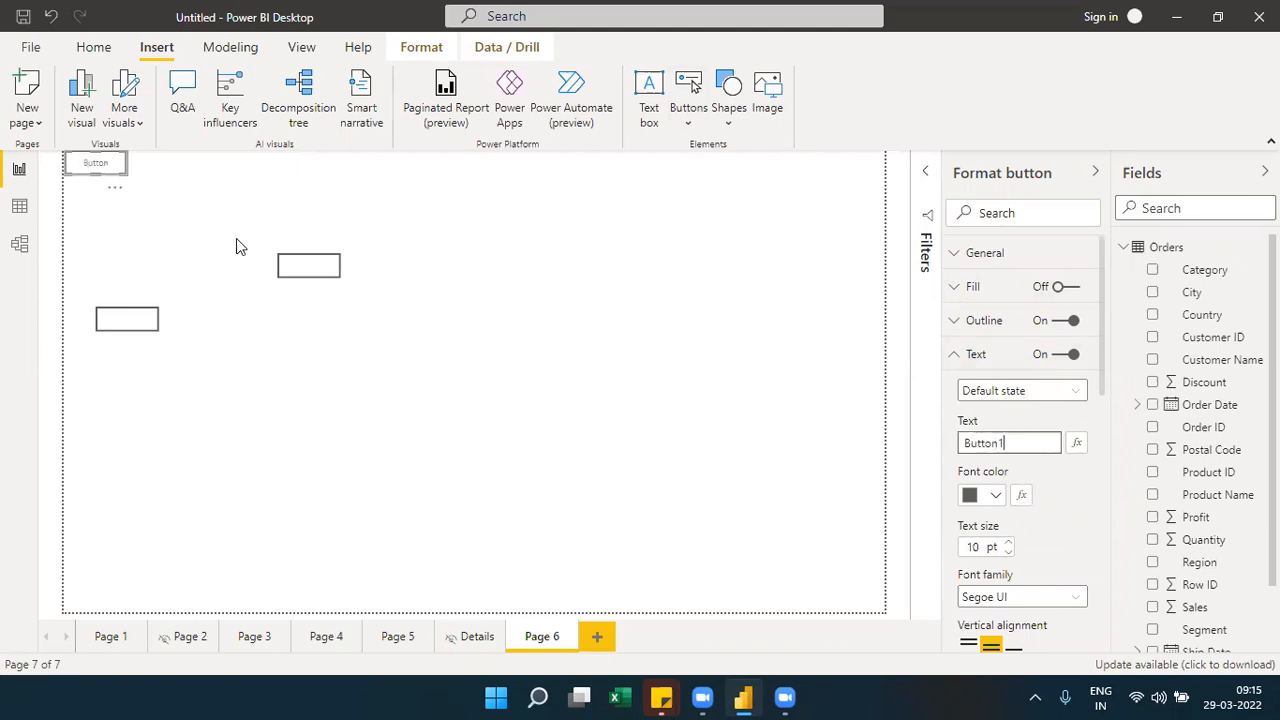
Change the corner button's text to Page1
left_click(307, 272)
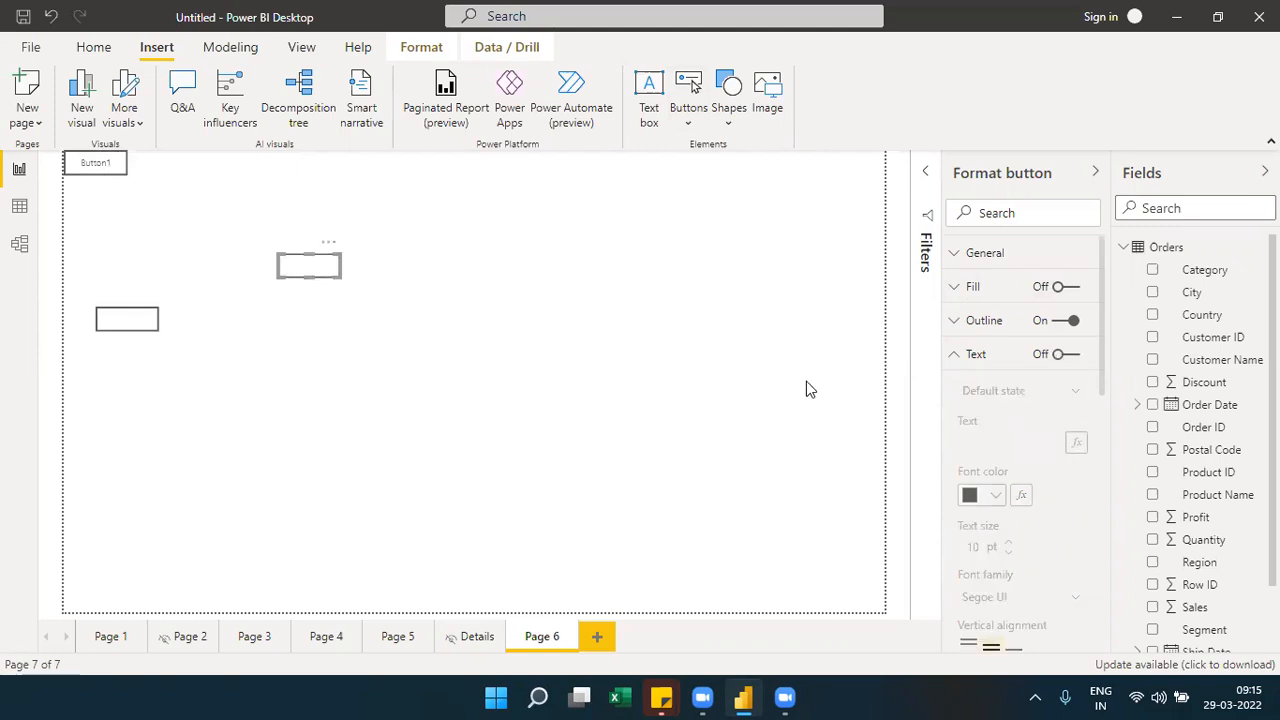
left_click(88, 168)
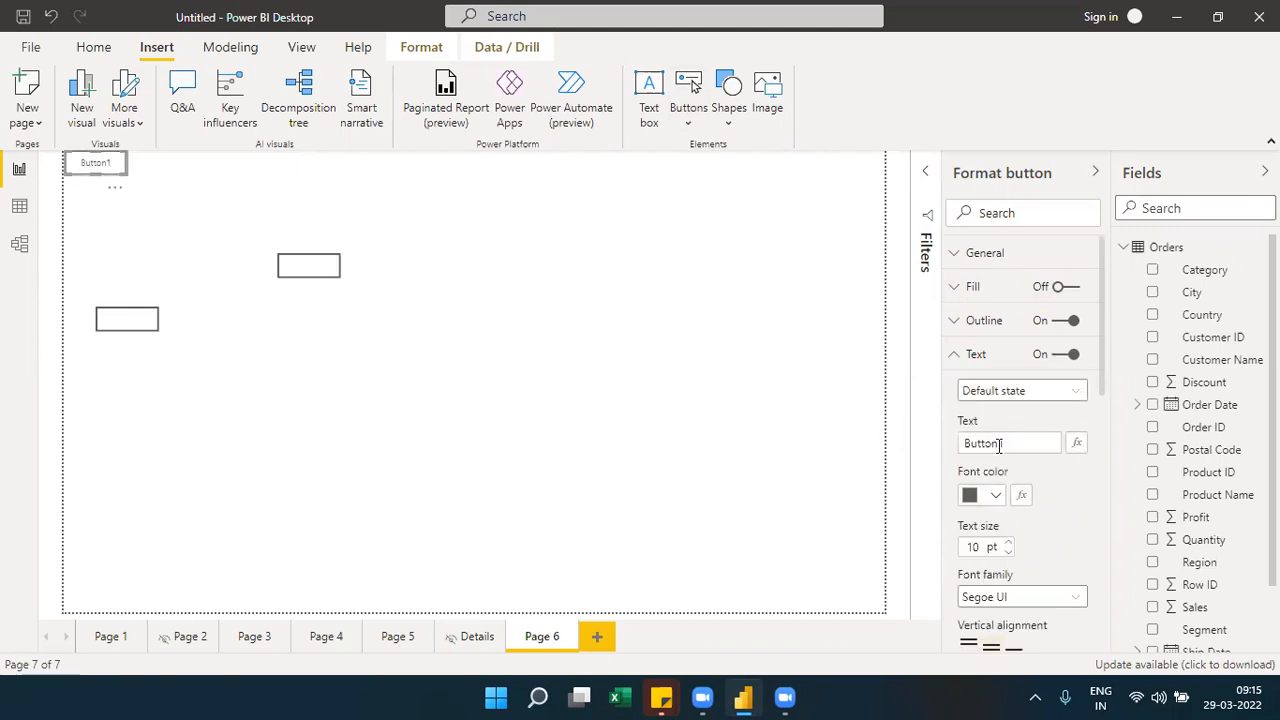
key("Tab")
type("Page1")
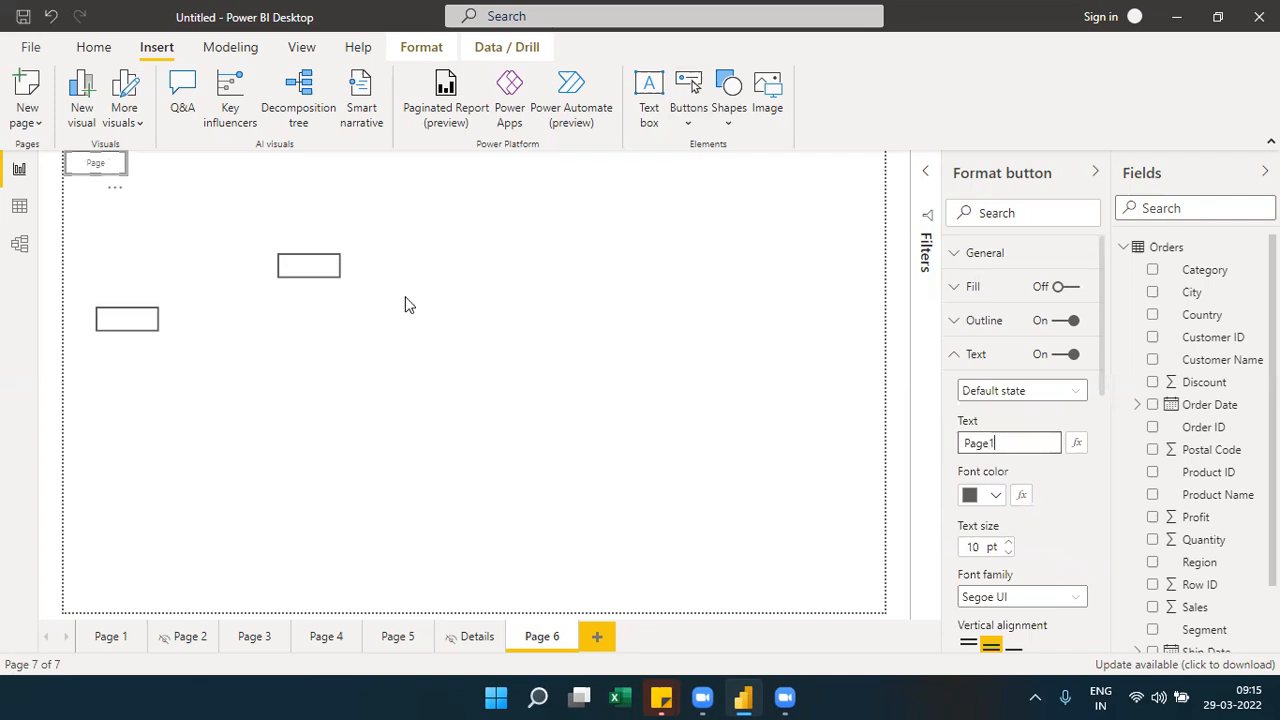
Turn on text for the rightmost blank button and label it Page2
left_click(332, 261)
left_click(1066, 354)
left_click(1066, 354)
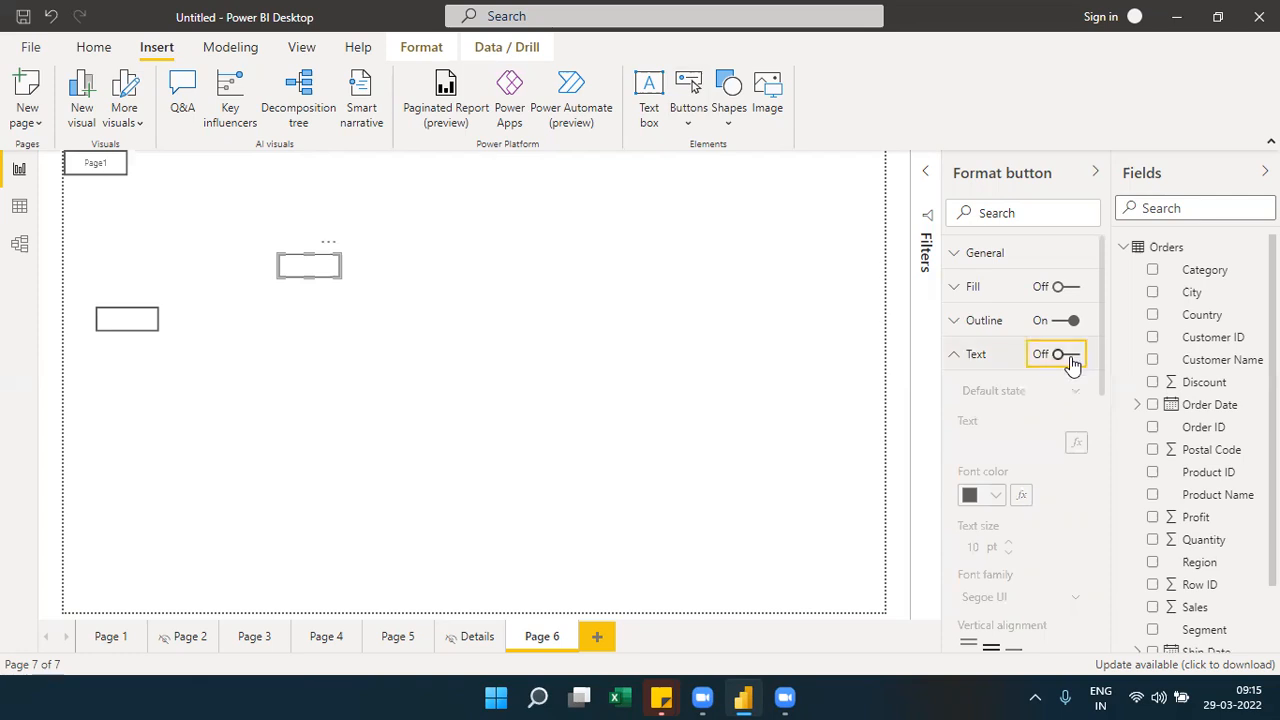
left_click(1000, 449)
type("Page2")
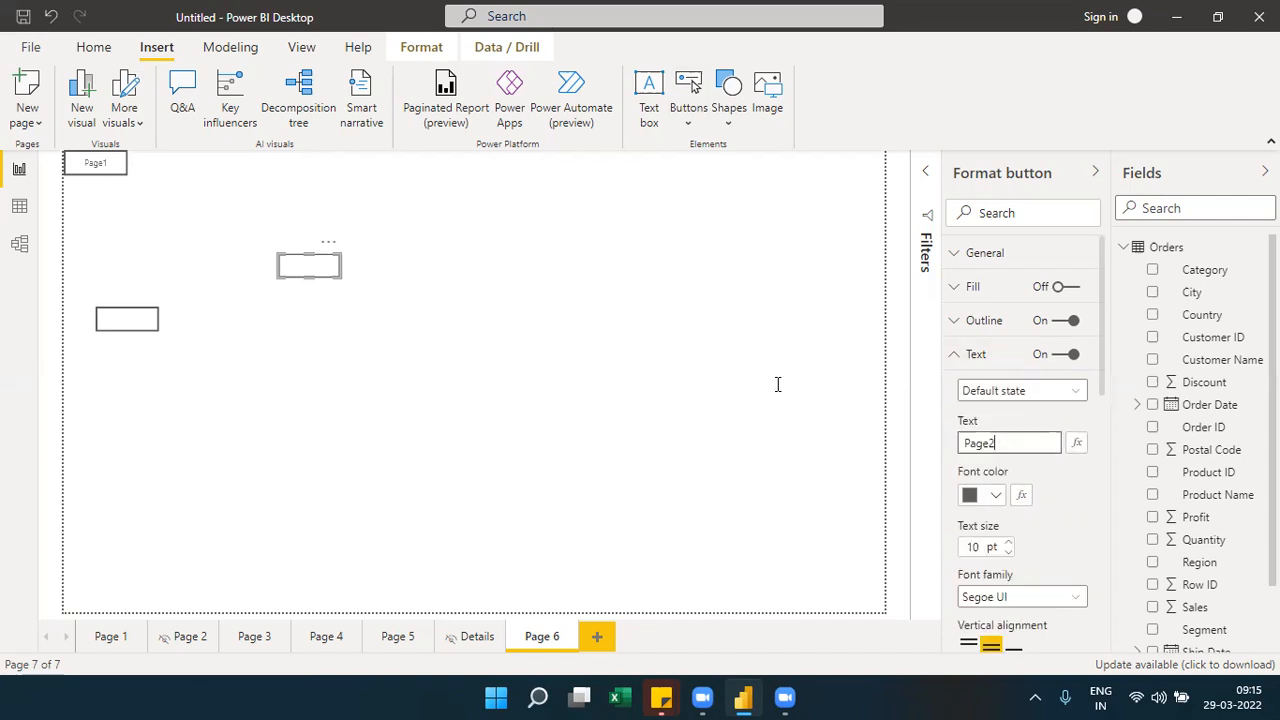
Turn on text for the remaining blank button and label it Page3
left_click(124, 322)
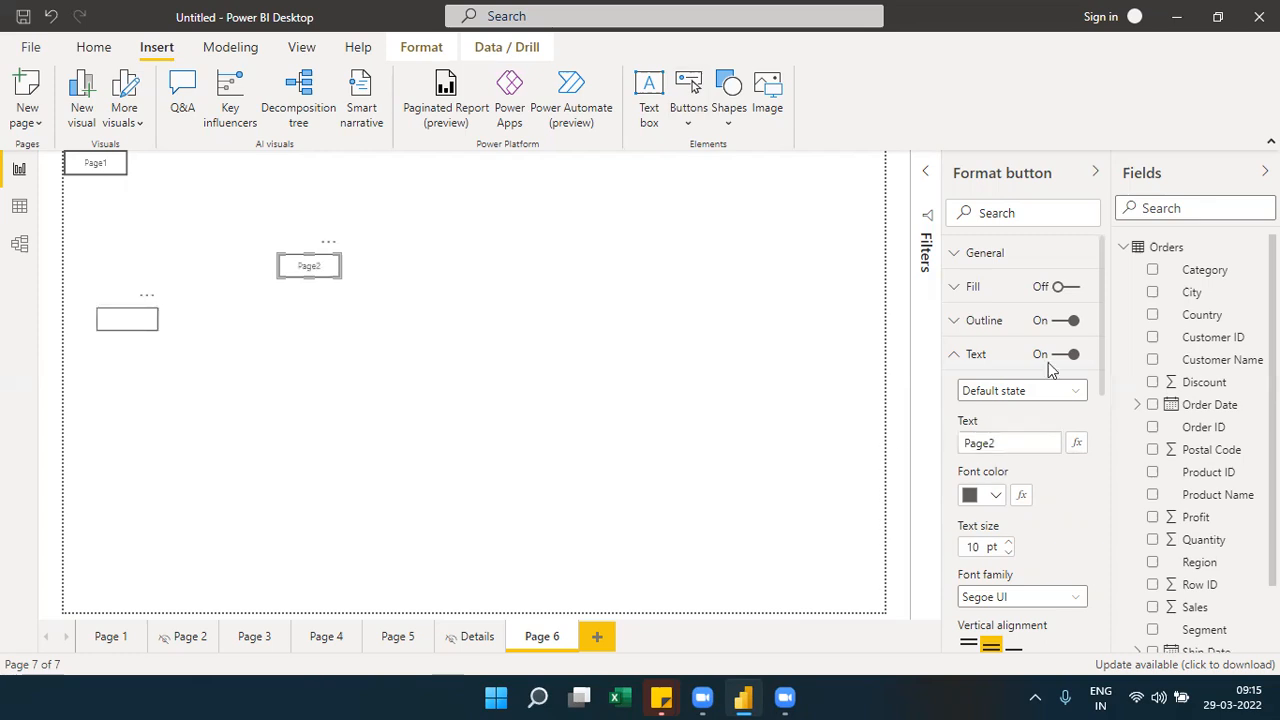
left_click(1063, 354)
left_click(1063, 354)
left_click(1006, 443)
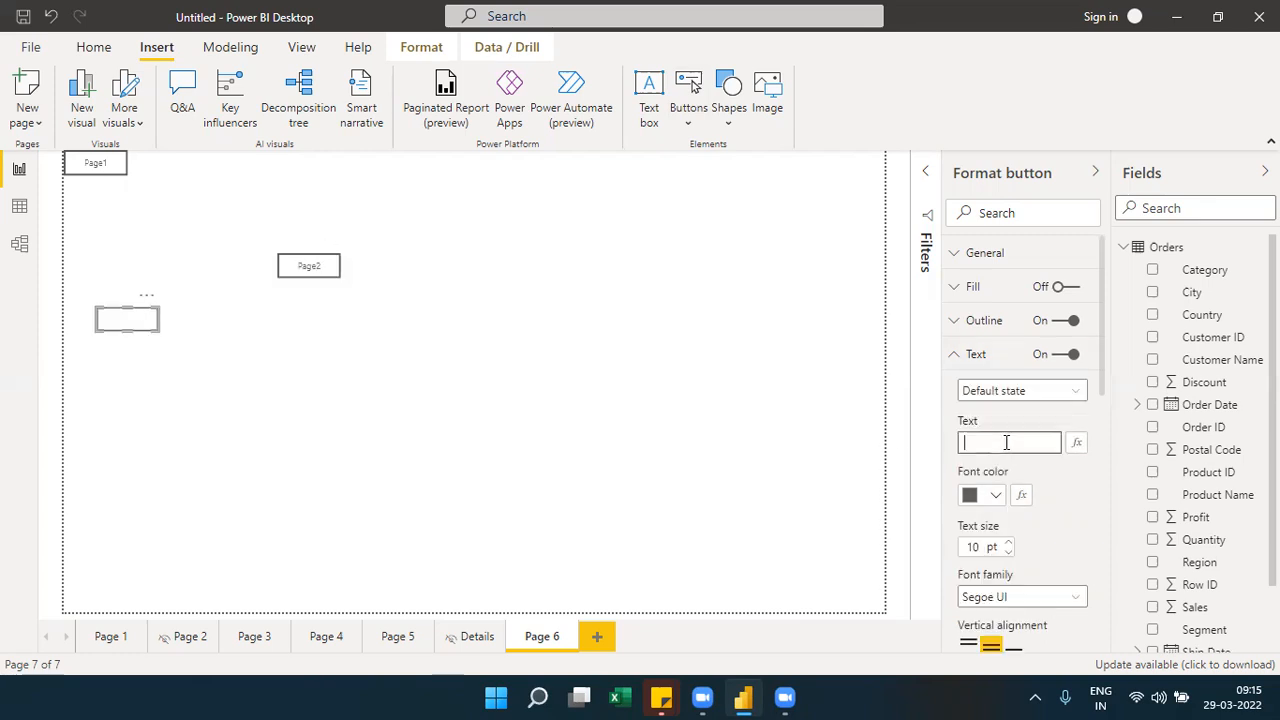
type("Page3")
key("Escape")
Turn on the Page1 button's action and set it to Page navigation with Page 1 as the destination
left_click(84, 165)
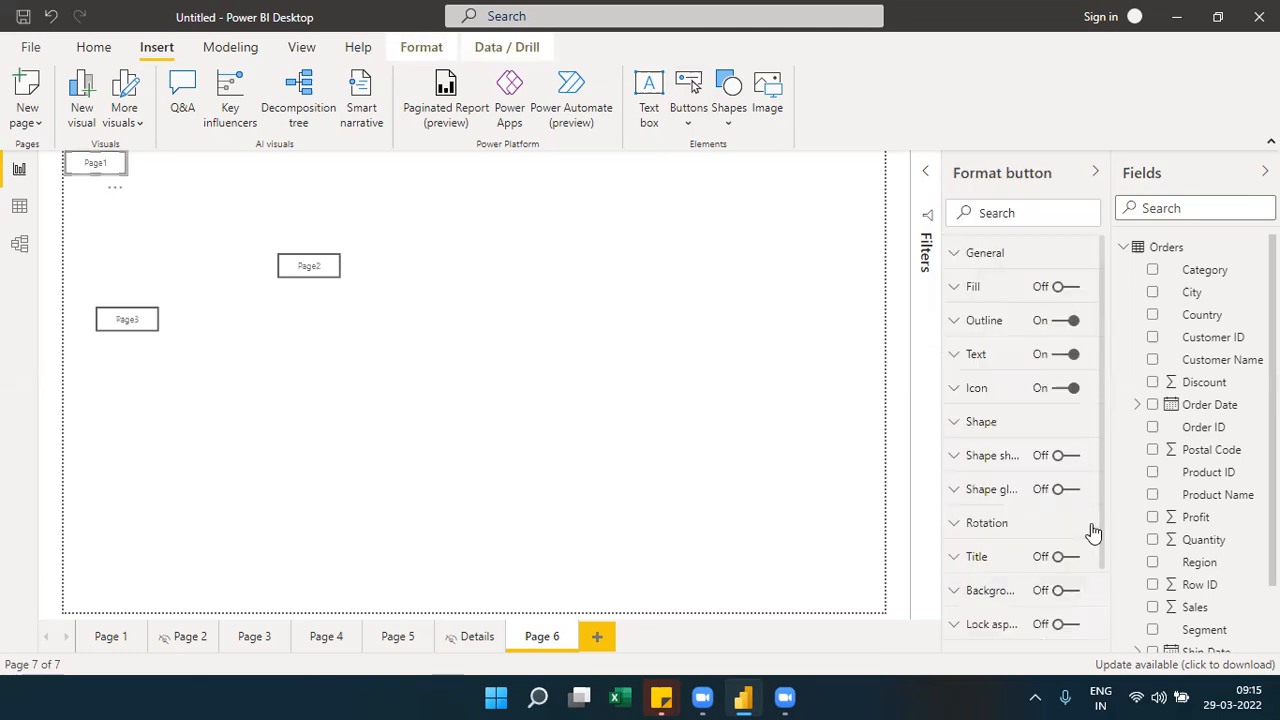
scroll(948, 590, "down", 1)
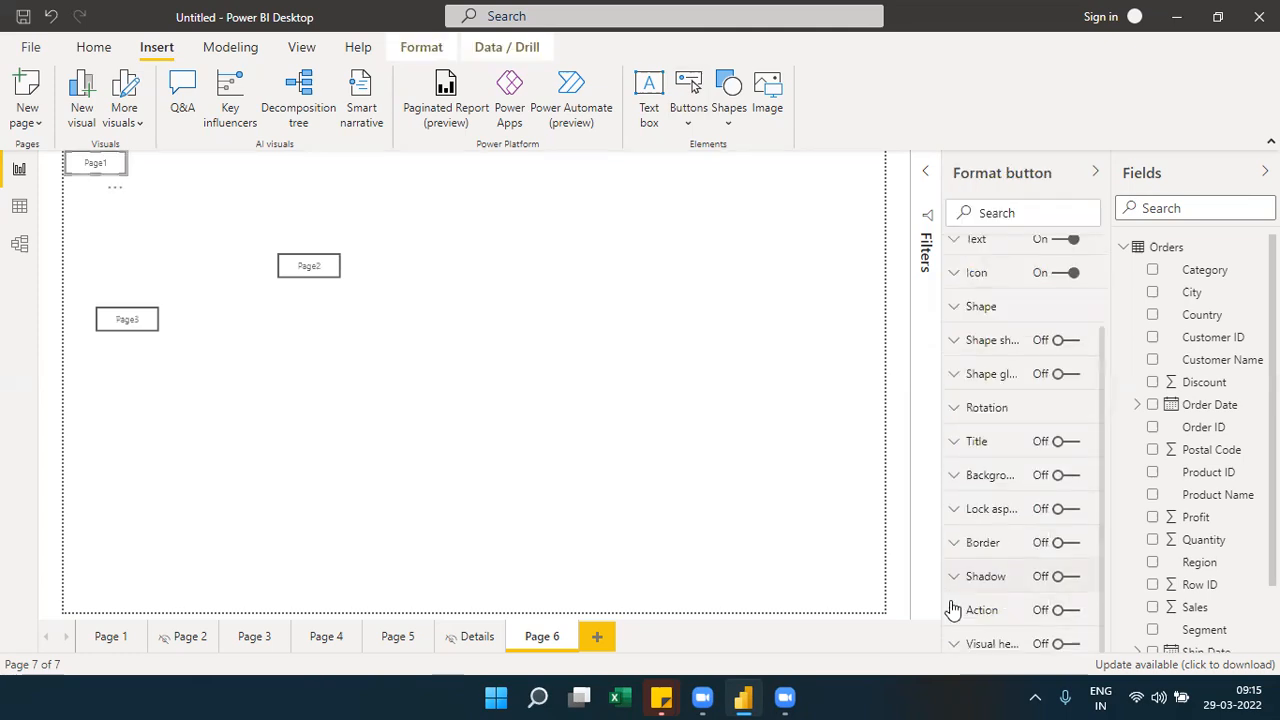
left_click(1066, 611)
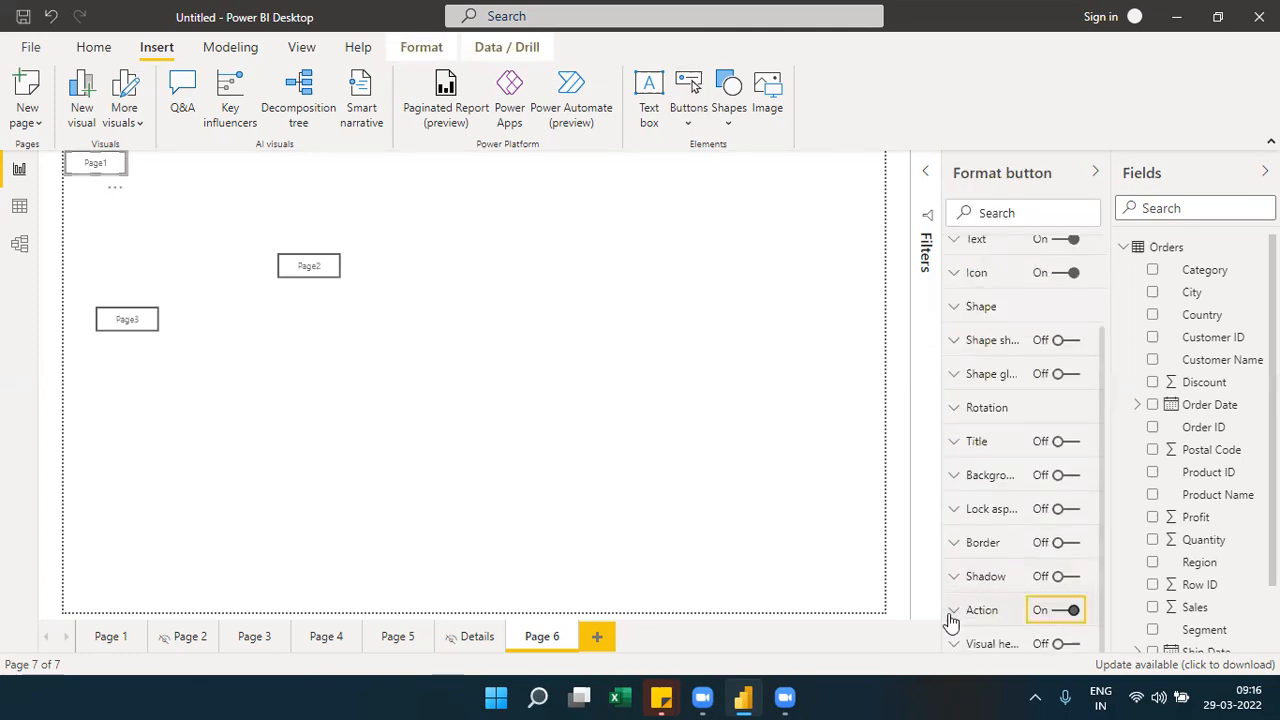
left_click(952, 612)
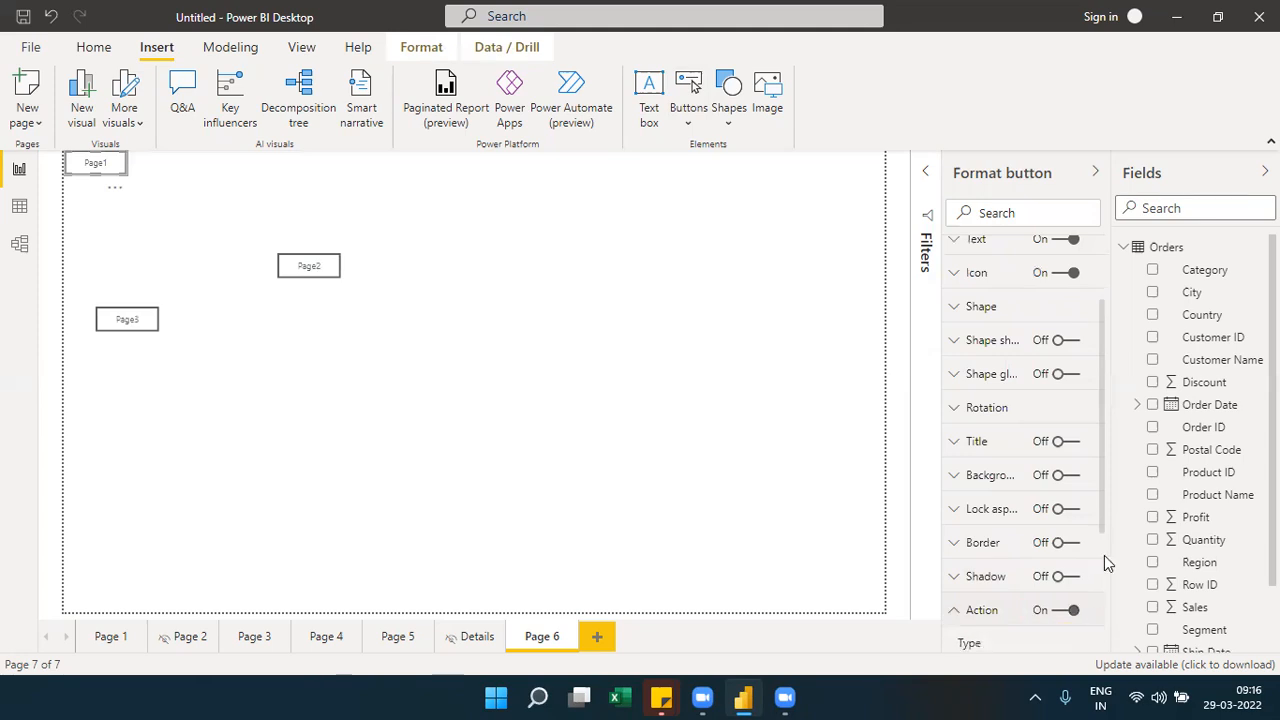
scroll(1072, 447, "down", 2)
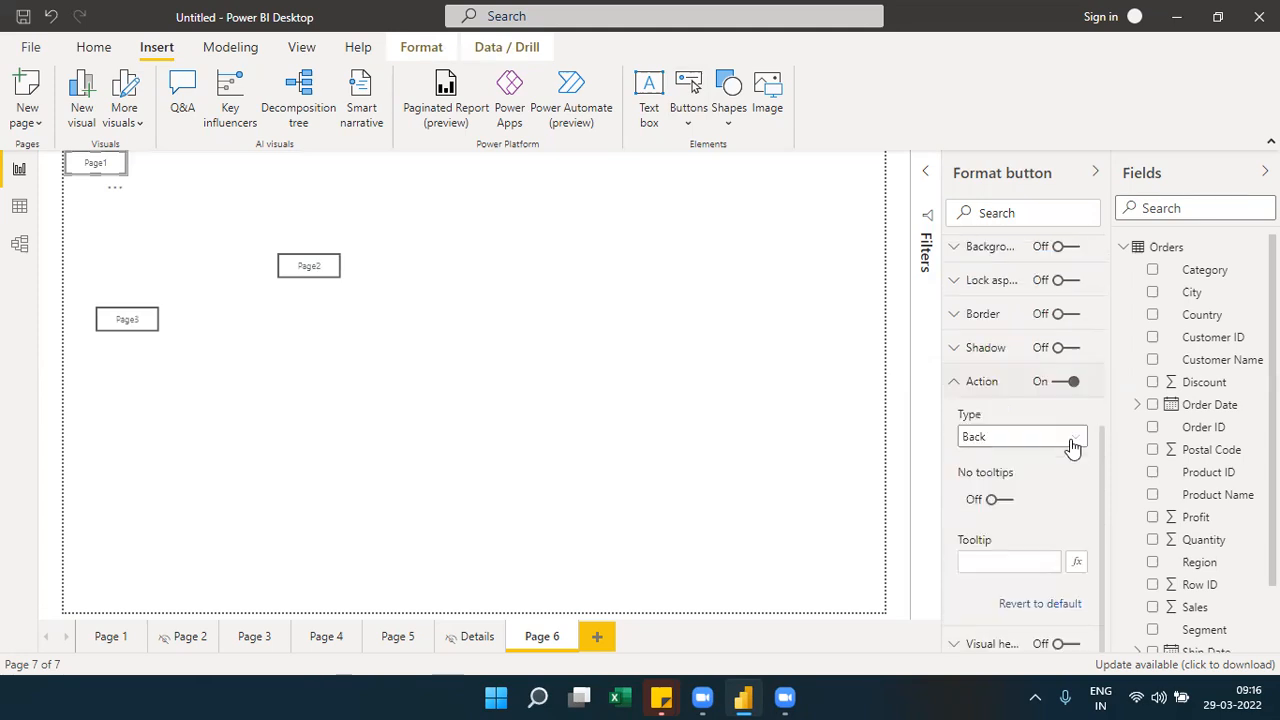
left_click(1072, 447)
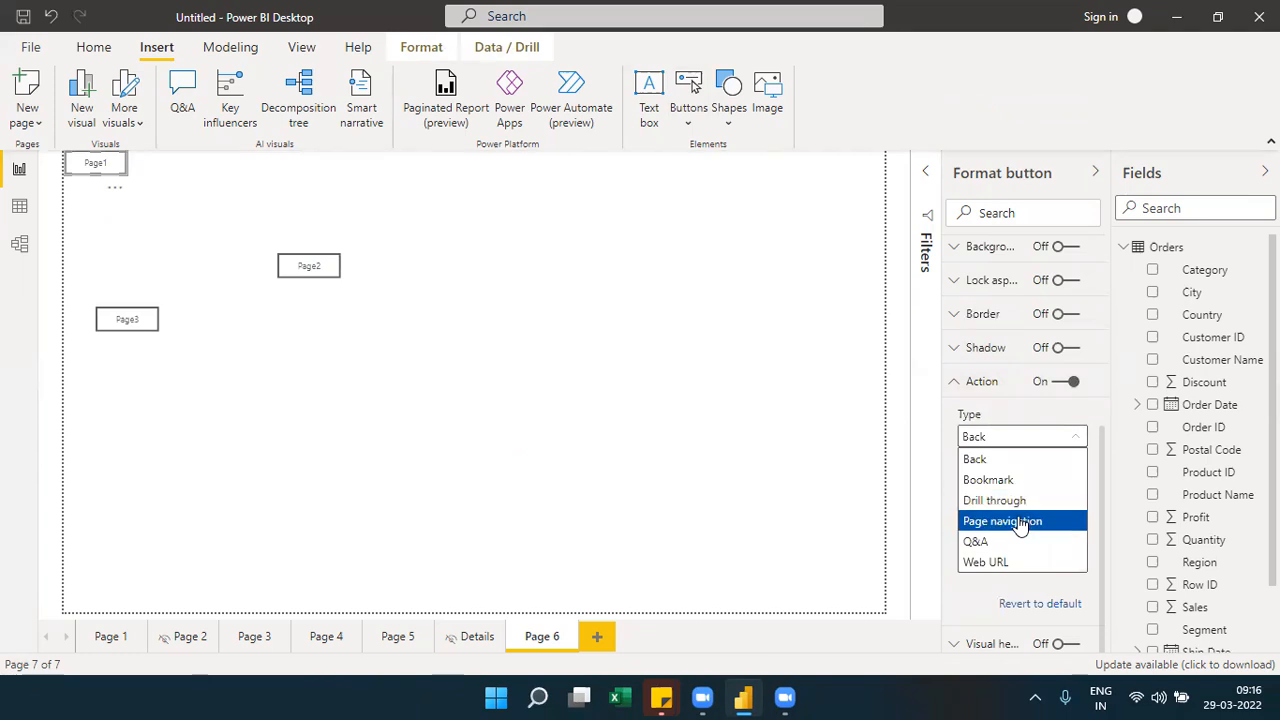
left_click(1043, 521)
left_click(1043, 508)
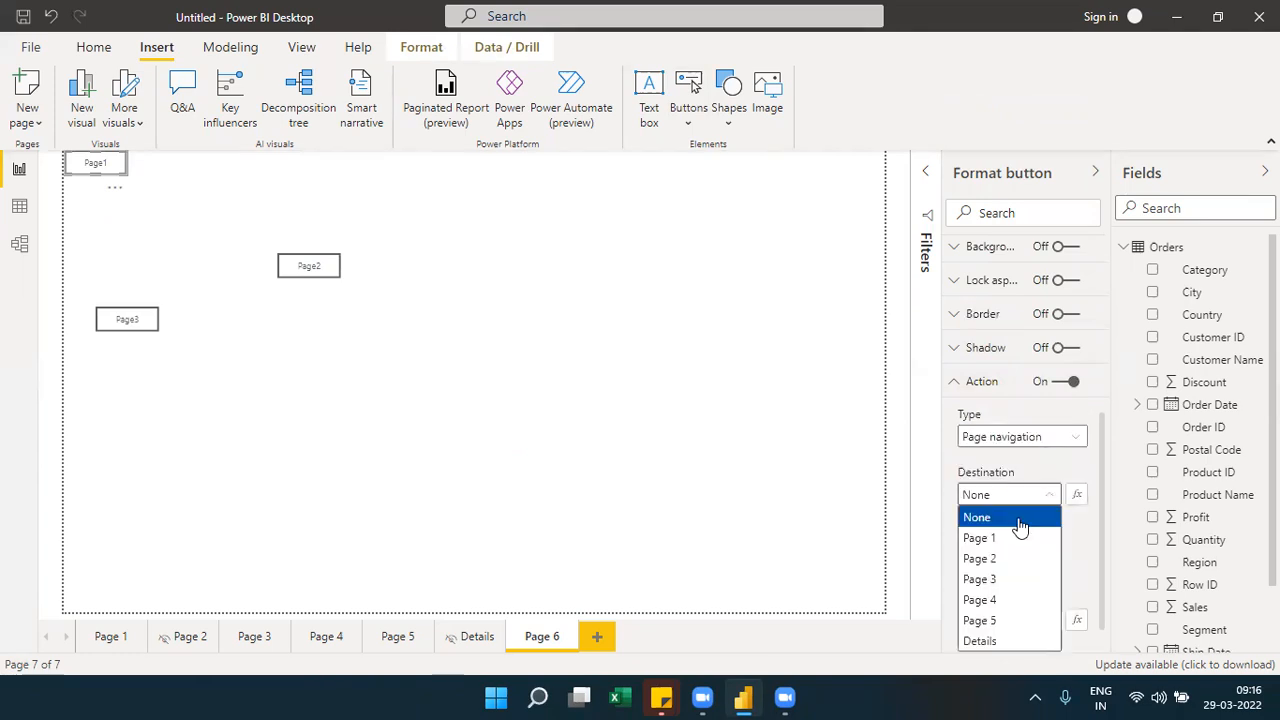
left_click(1009, 538)
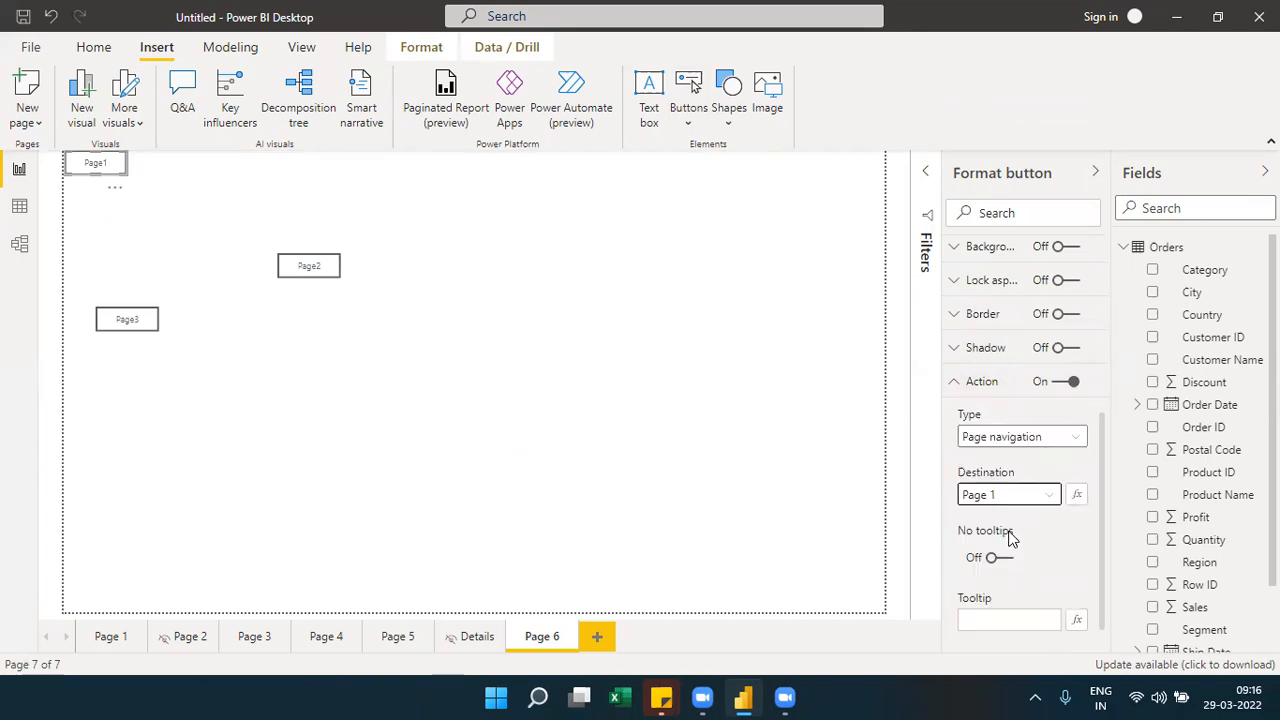
Turn on the Page2 button's action and set it to Page navigation with Page 2 as the destination
left_click(330, 265)
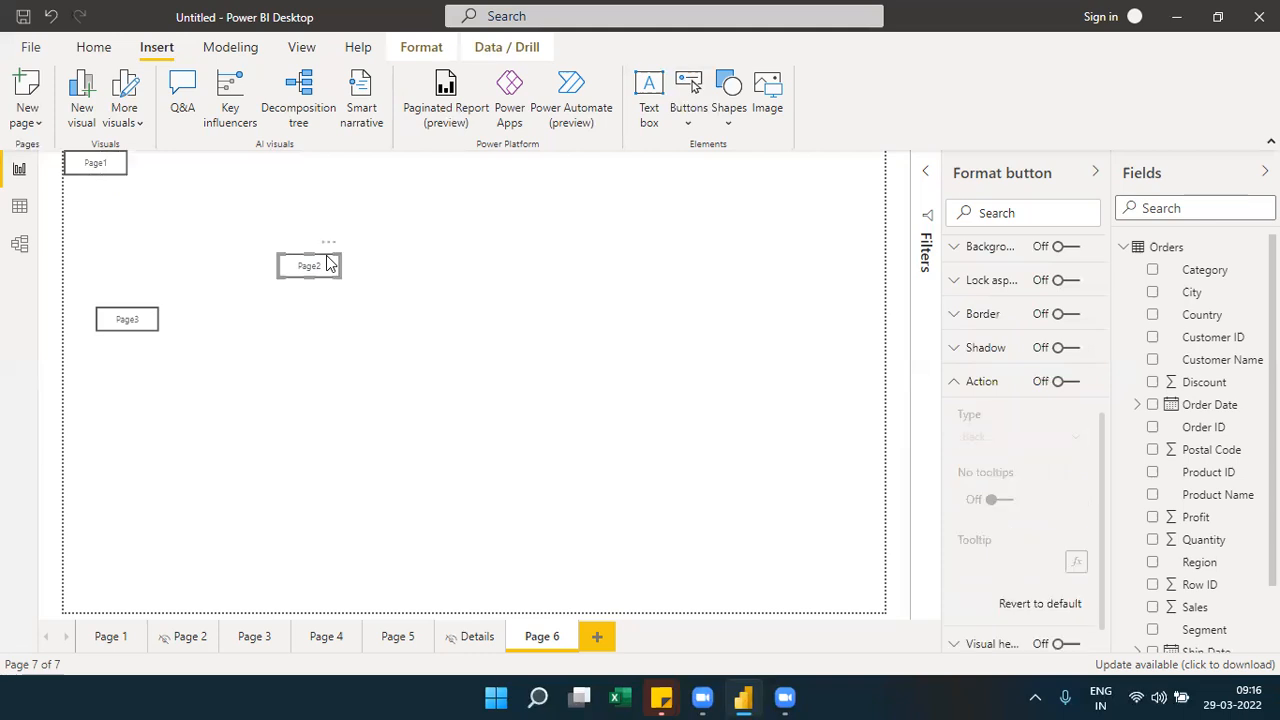
left_click(1071, 386)
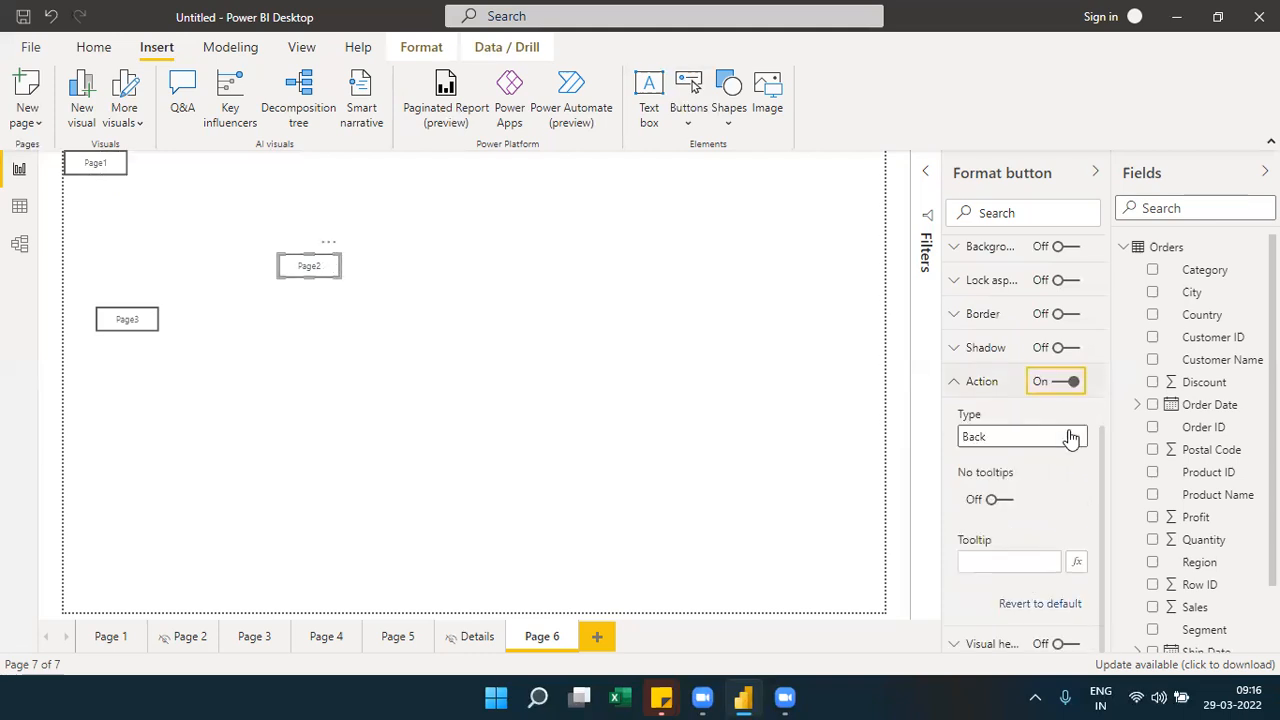
left_click(1070, 437)
left_click(1029, 520)
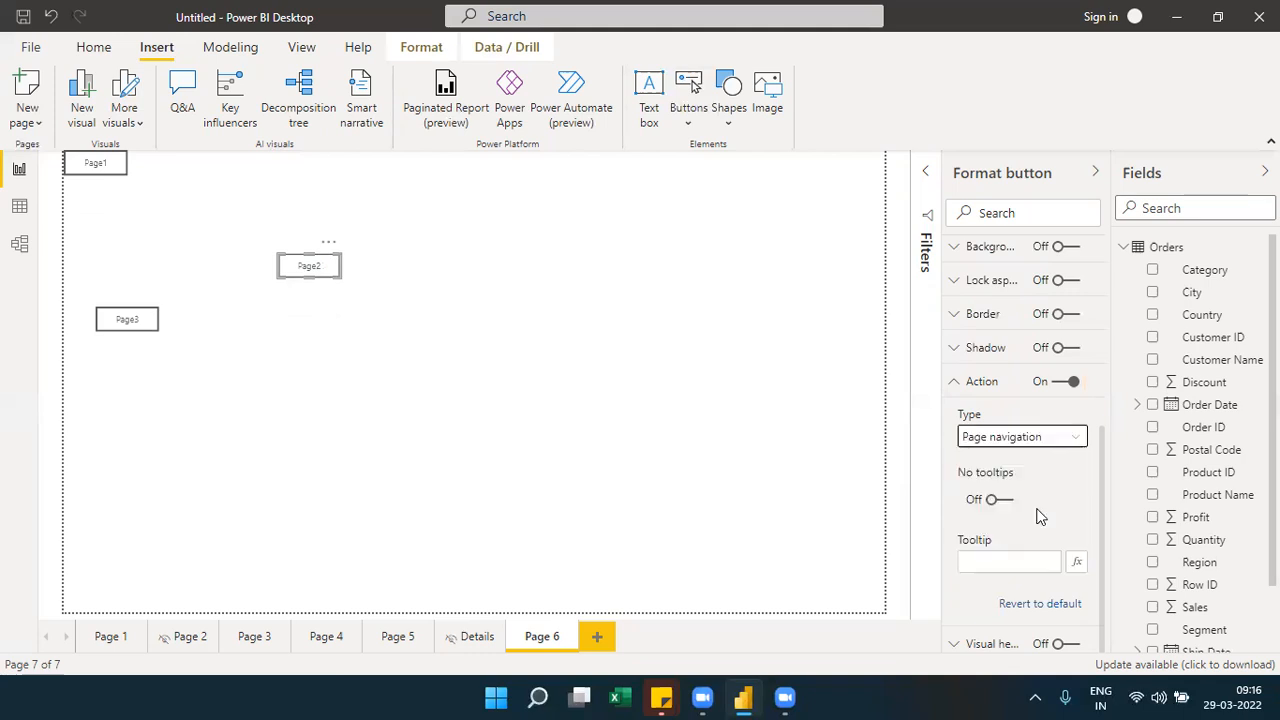
left_click(1052, 494)
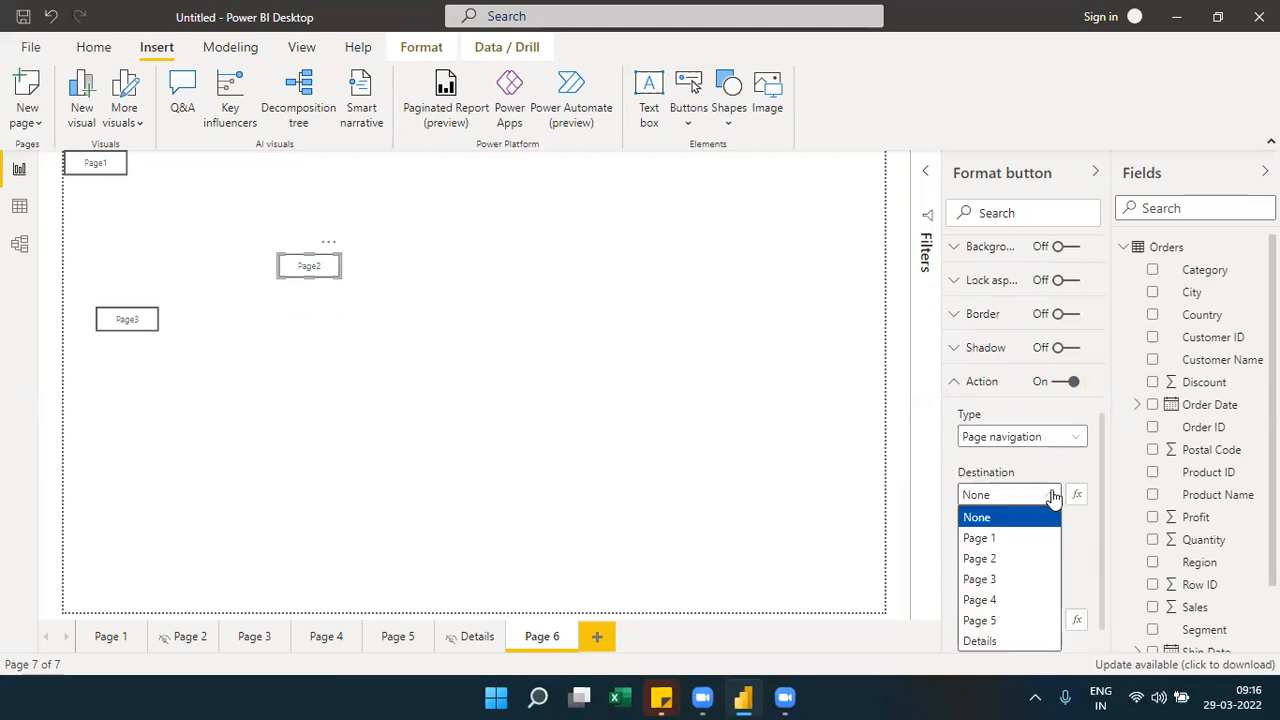
left_click(980, 559)
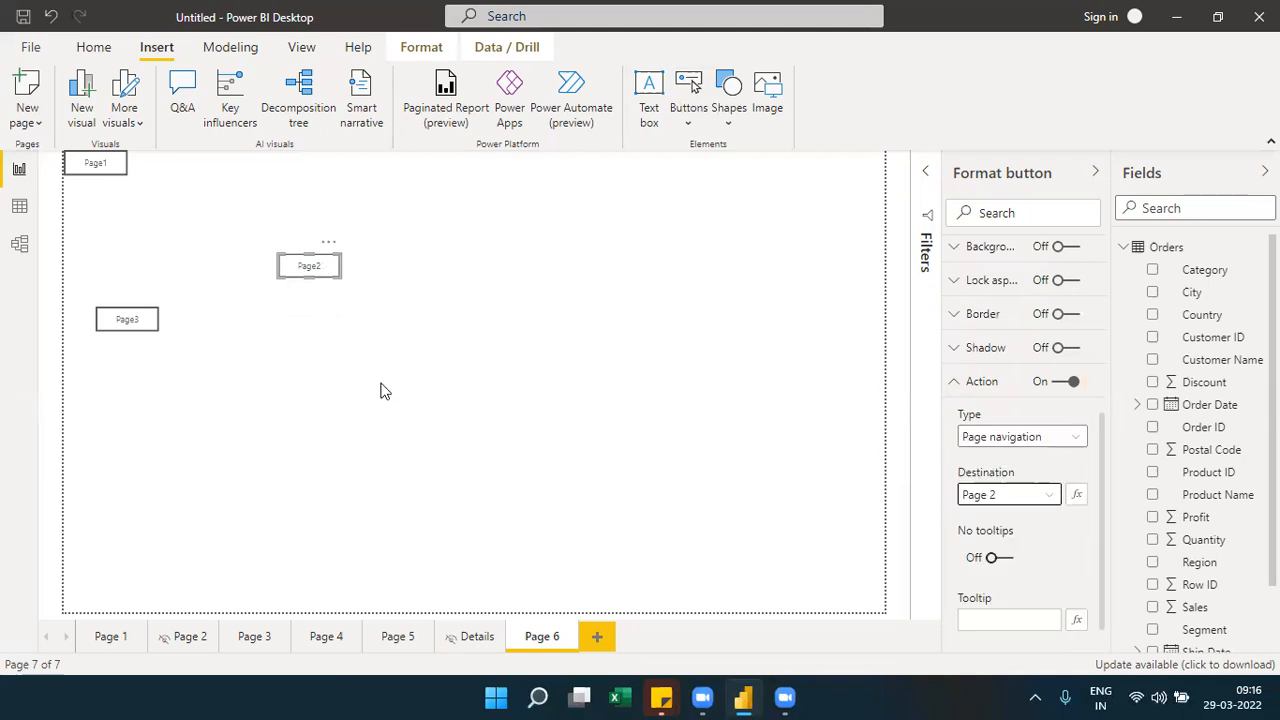
Turn on the Page3 button's action and set its type to Page navigation
left_click(127, 319)
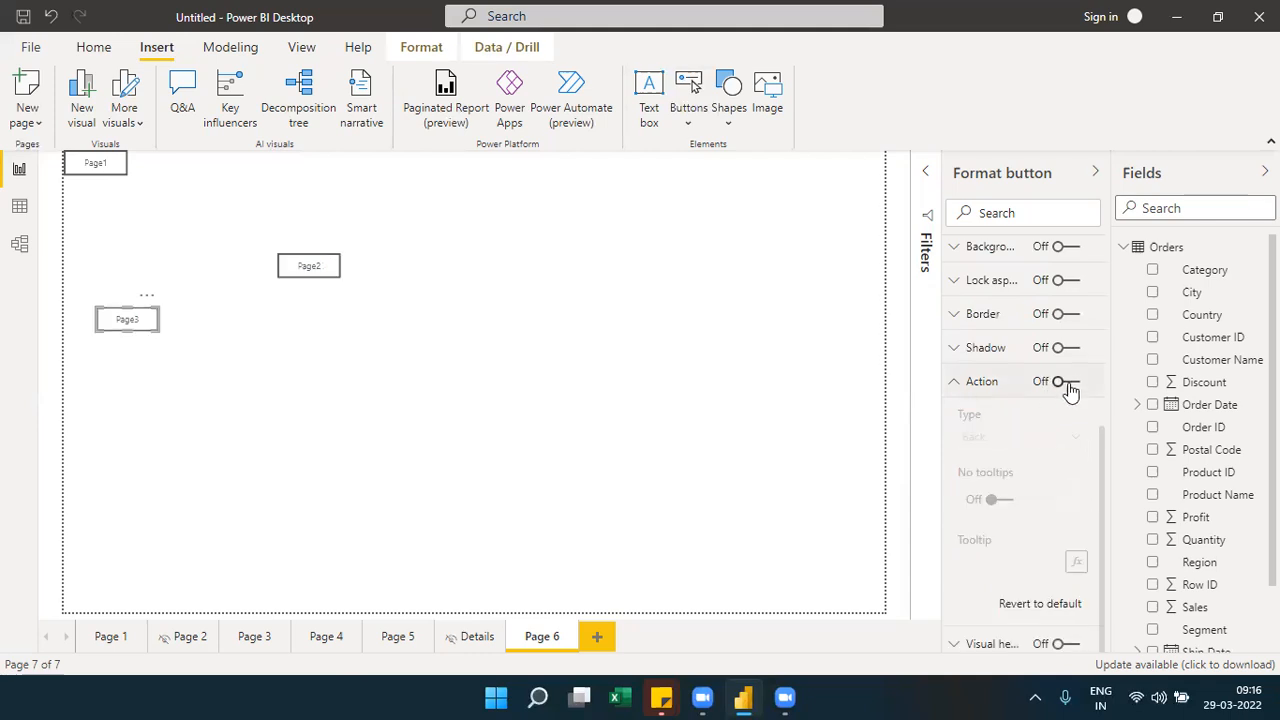
left_click(1066, 382)
left_click(1066, 440)
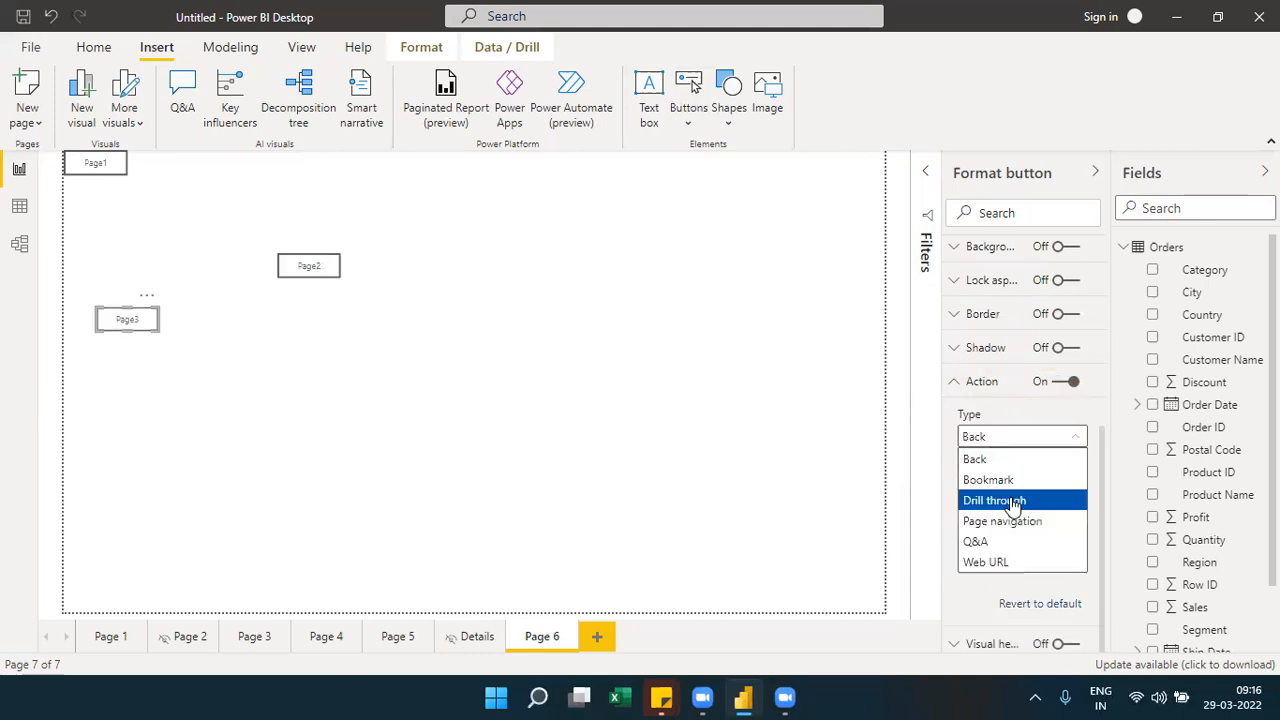
left_click(1002, 521)
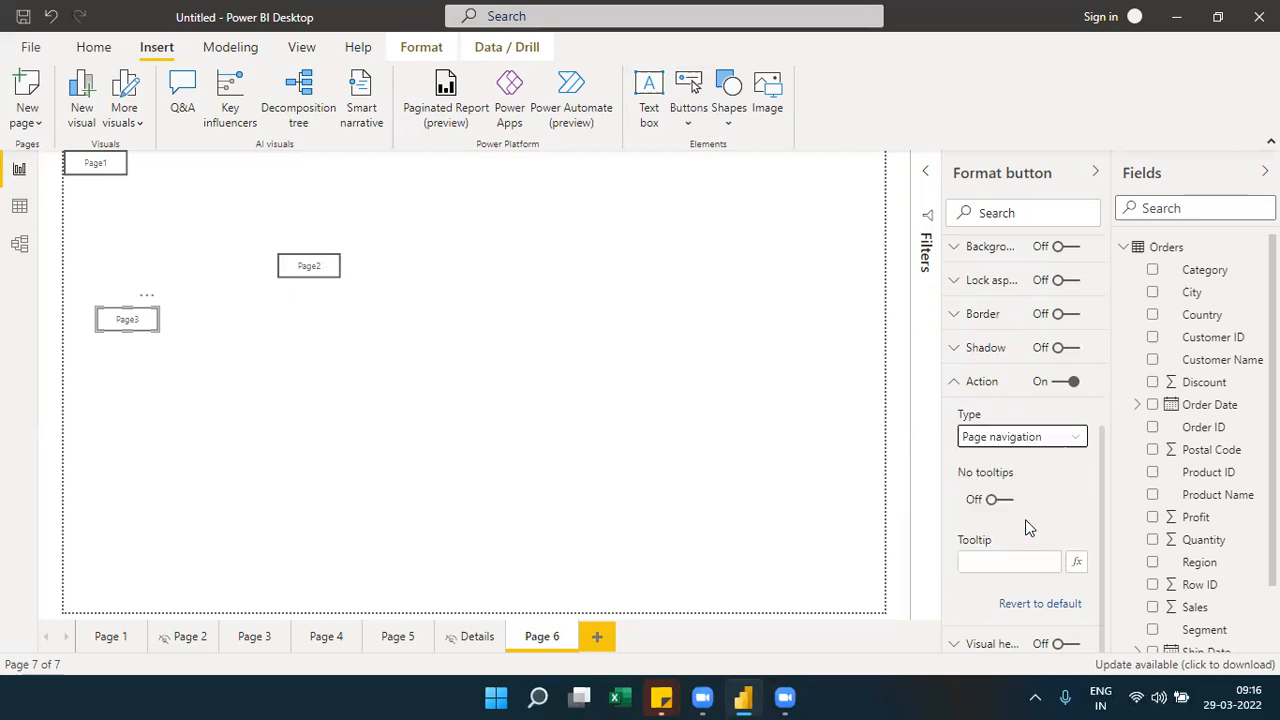
left_click(1048, 498)
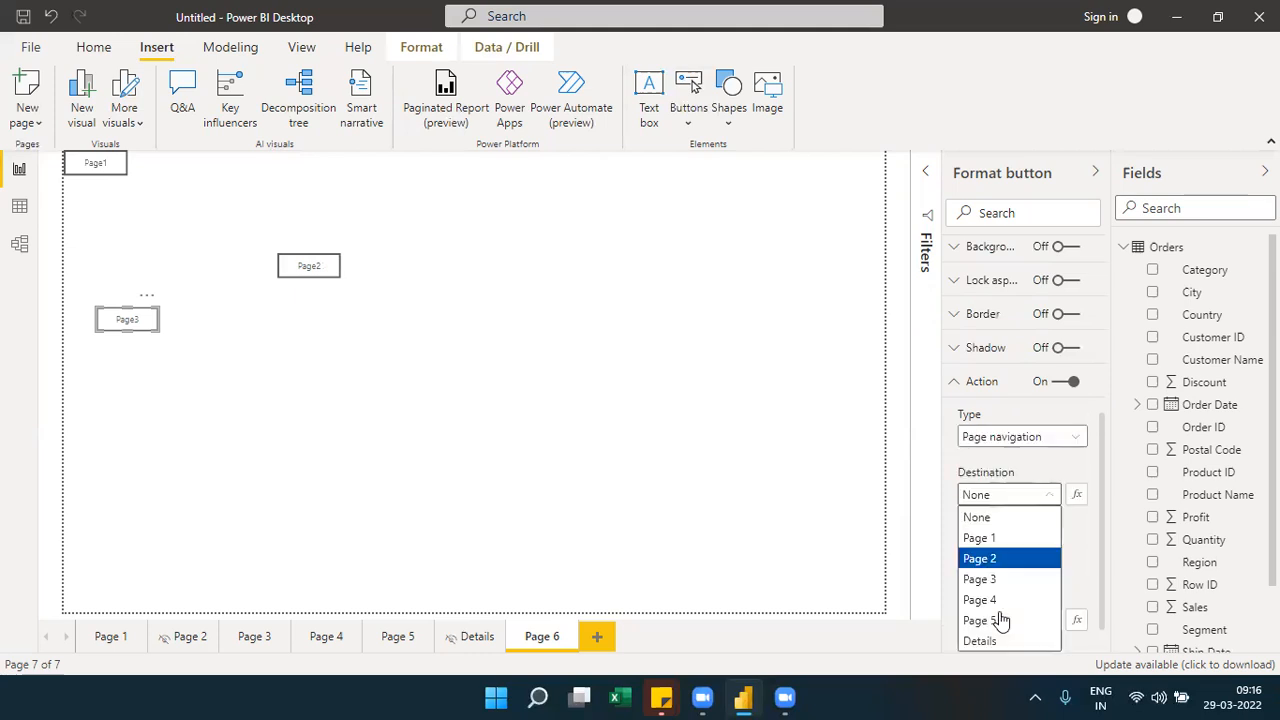
left_click(575, 463)
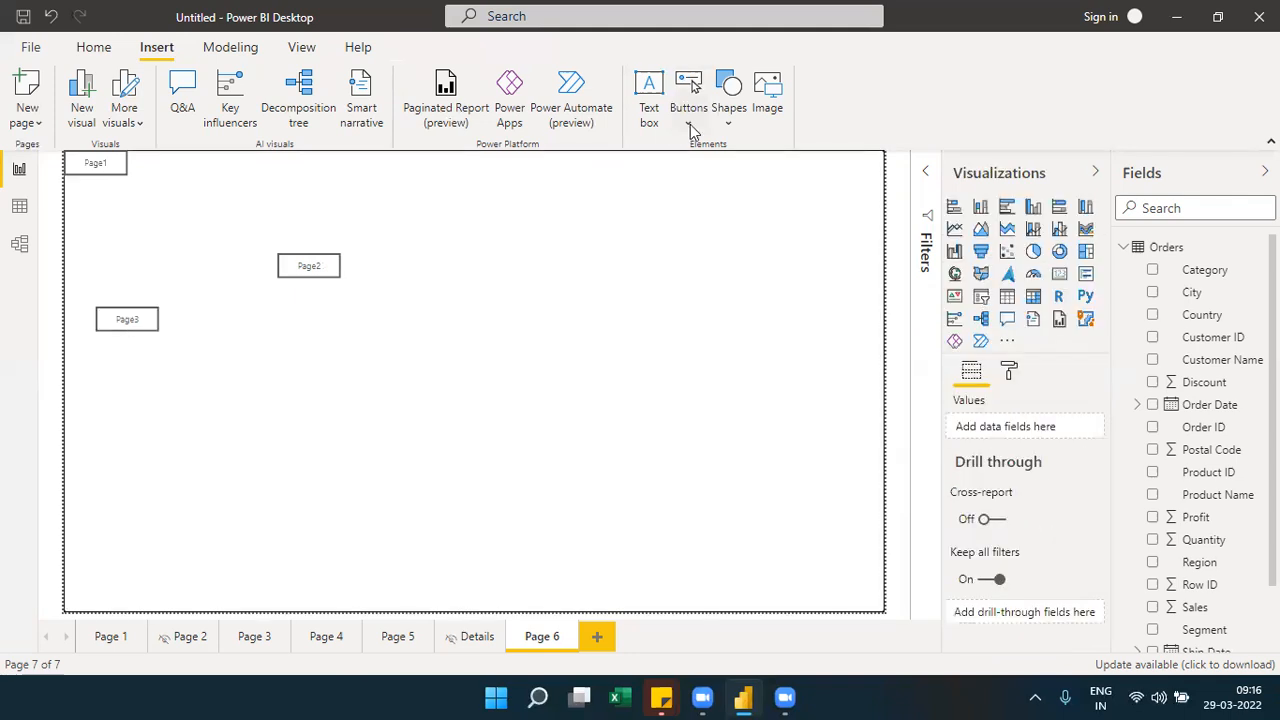
Insert a page navigator and move it clear of the Page1 button, just above the Page2 button
left_click(690, 124)
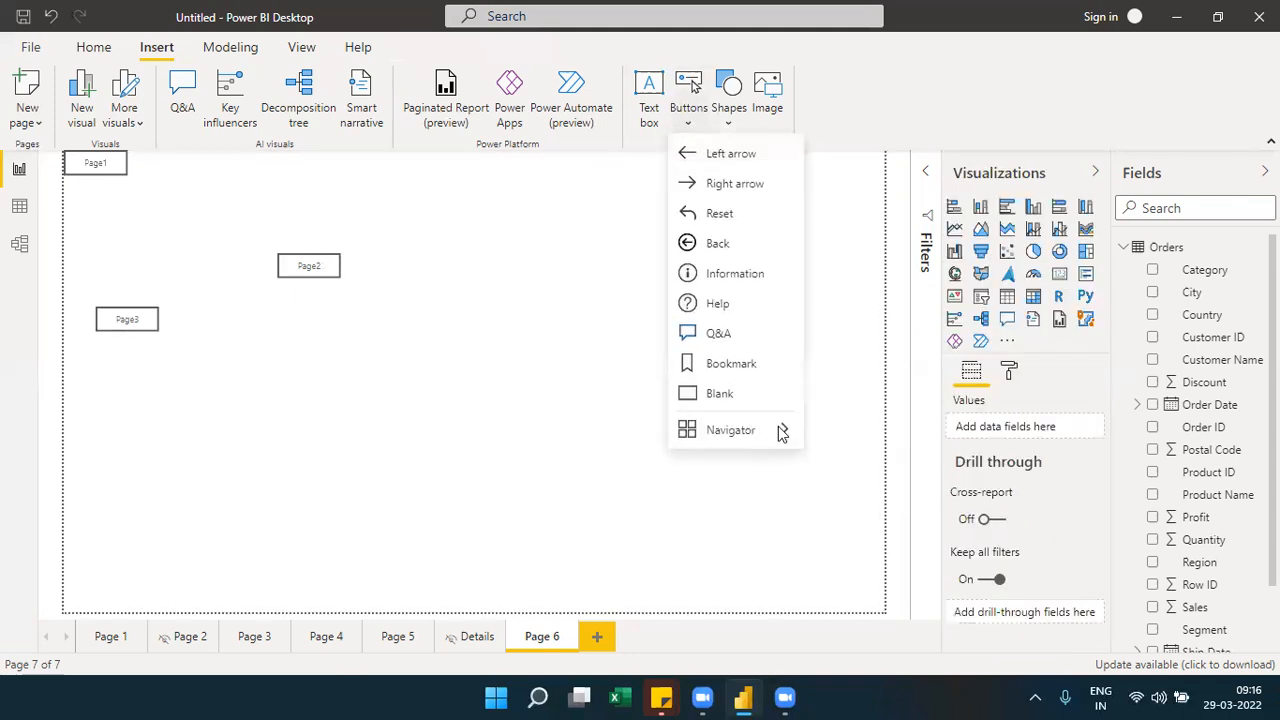
mouse_move(782, 432)
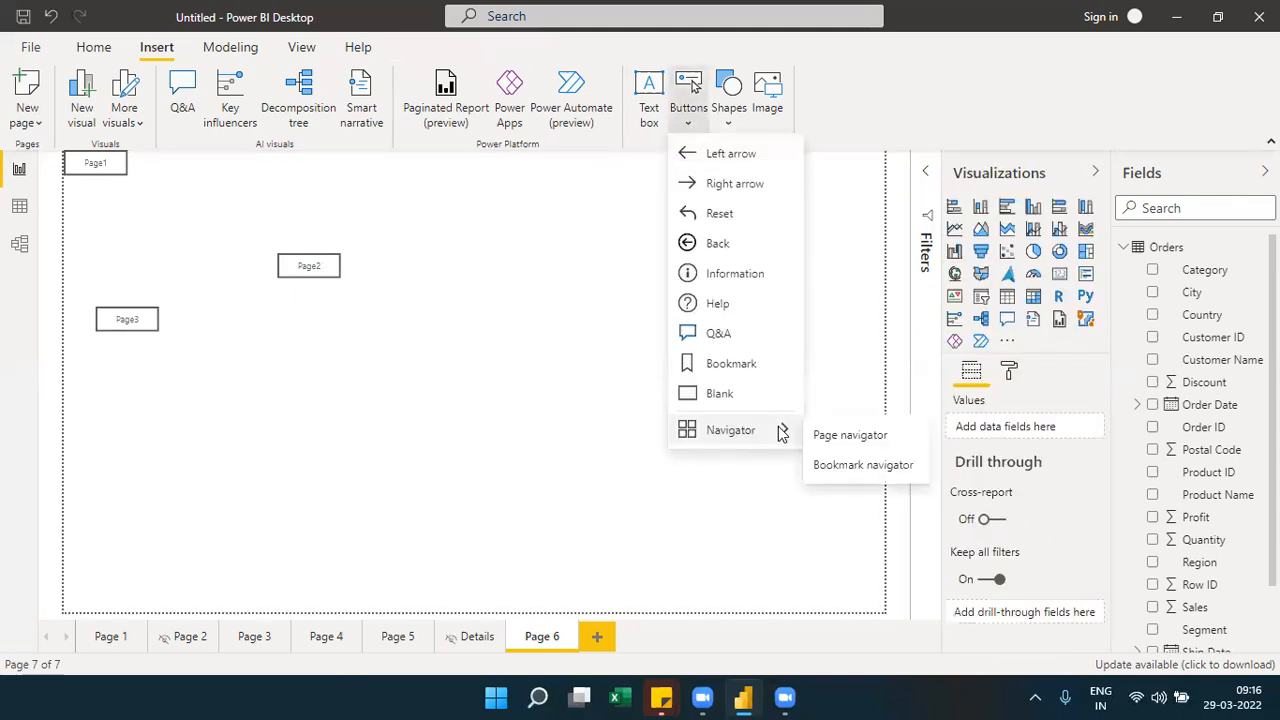
left_click(851, 437)
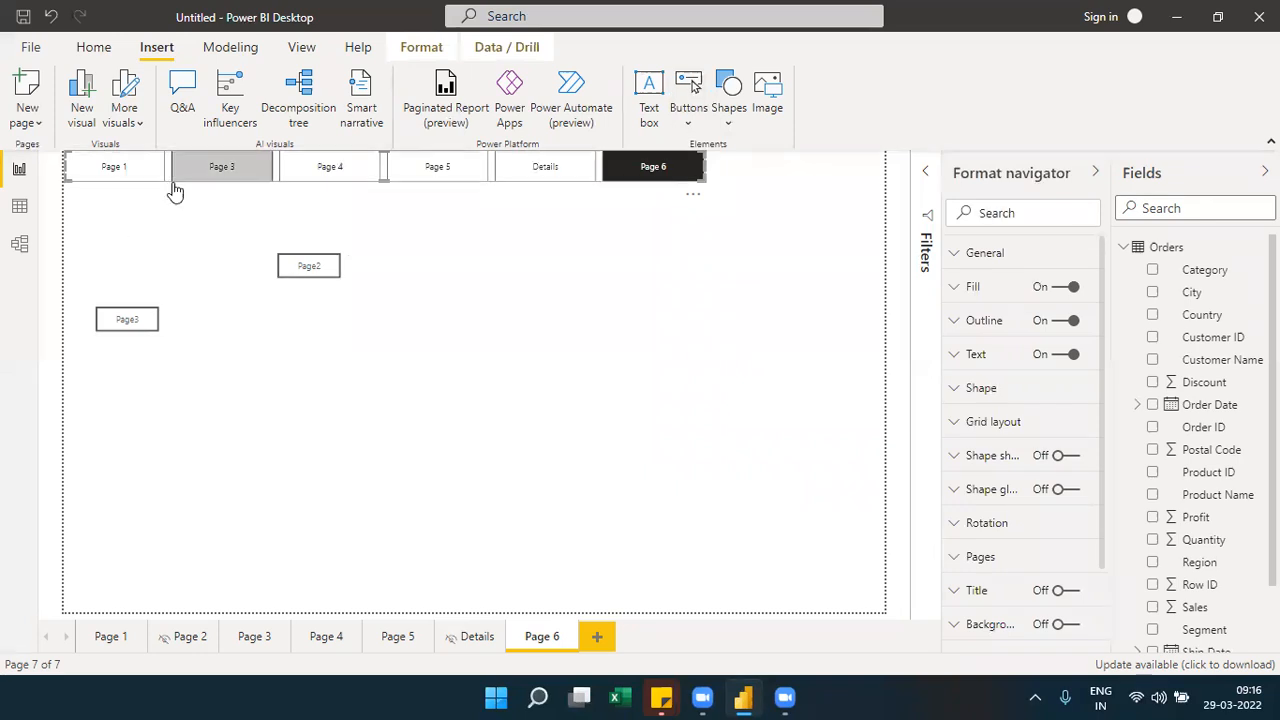
left_click_drag(190, 313, 361, 236)
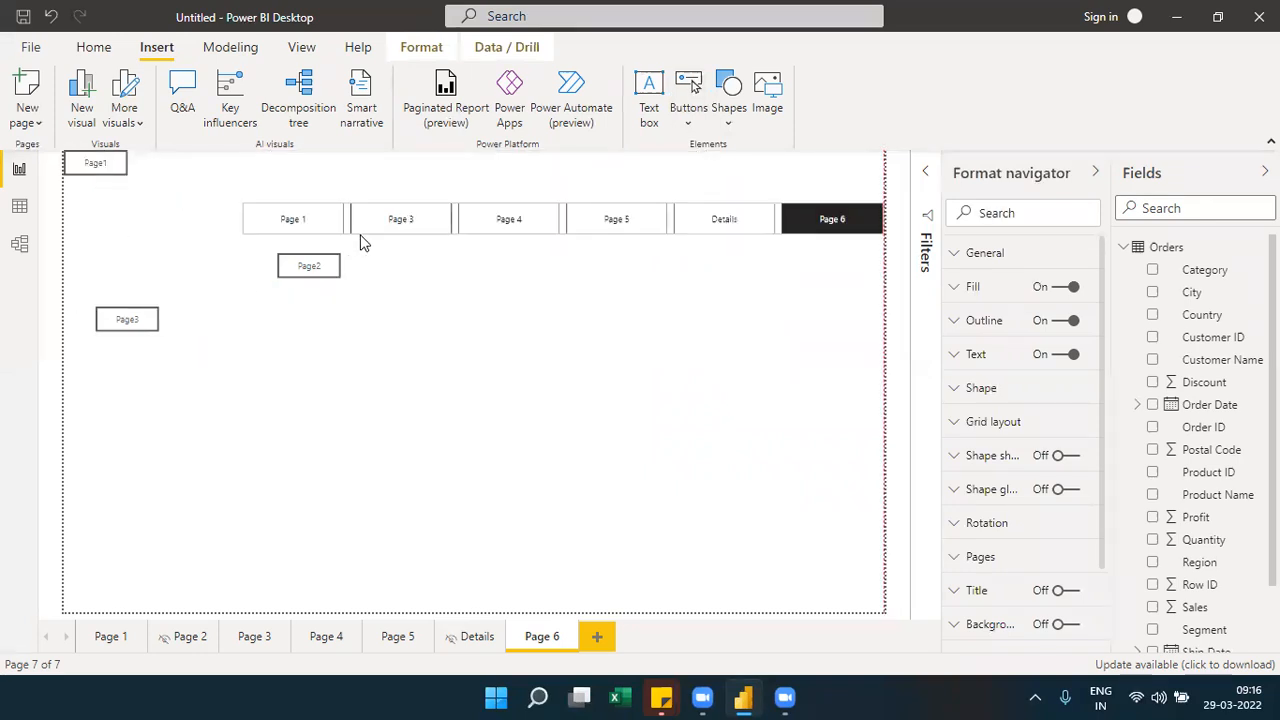
left_click(270, 225)
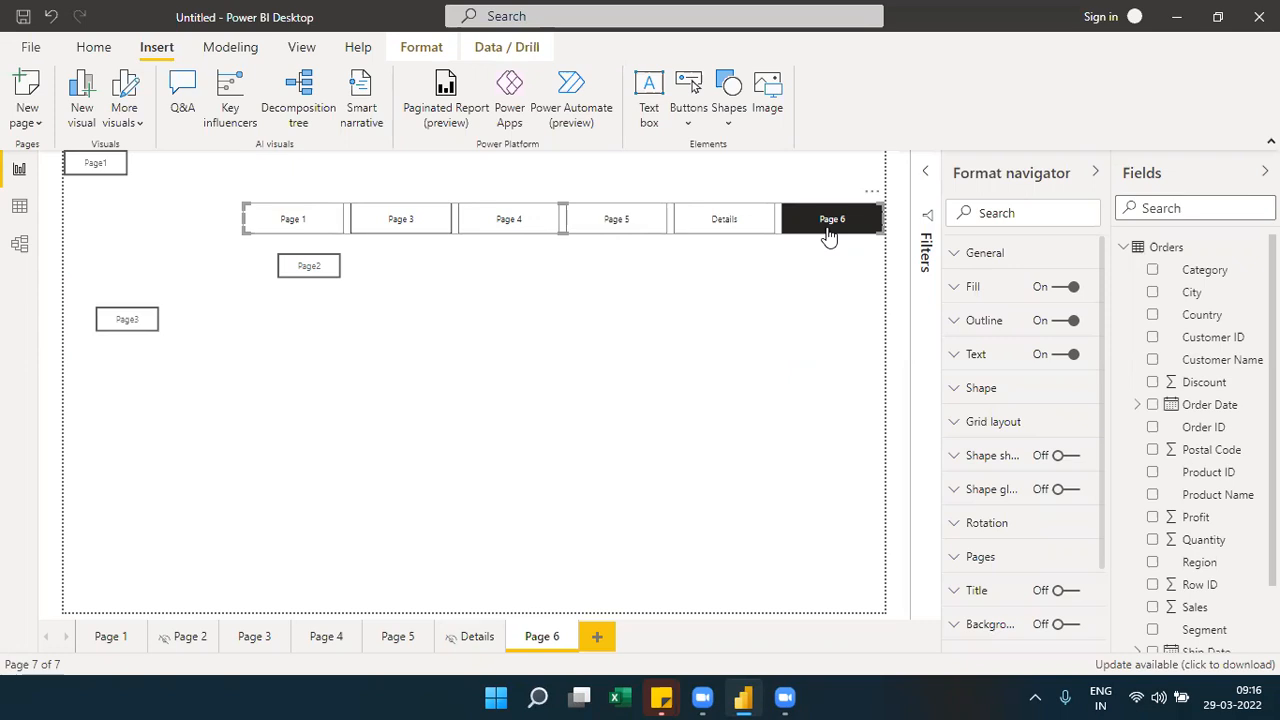
left_click(570, 360)
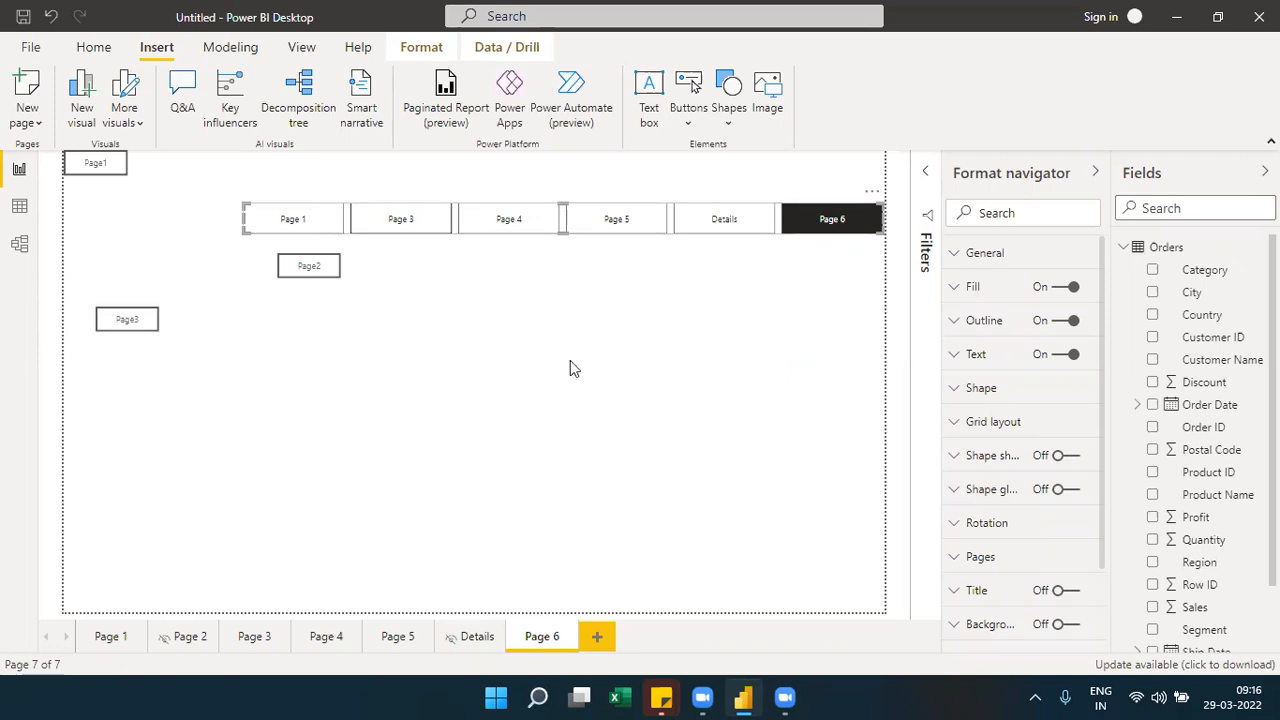
Insert a bookmark navigator and place it below the page navigator, beside the Page2 button
left_click(687, 124)
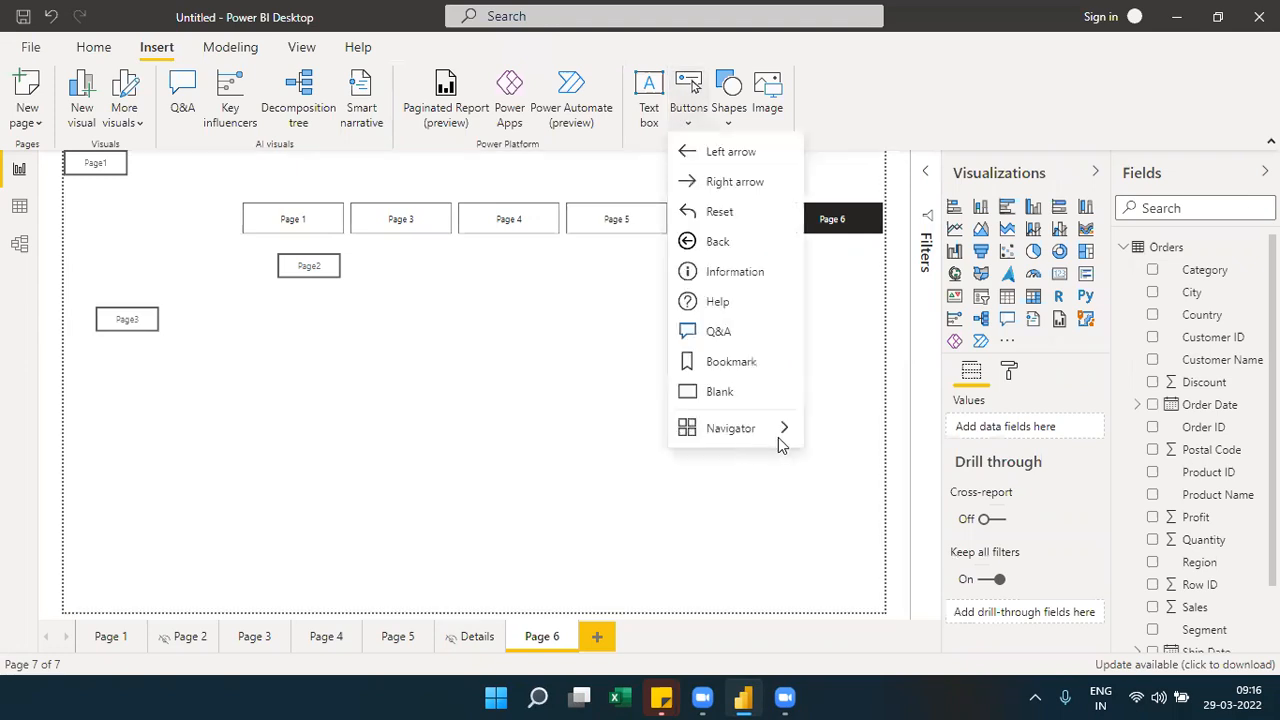
mouse_move(790, 437)
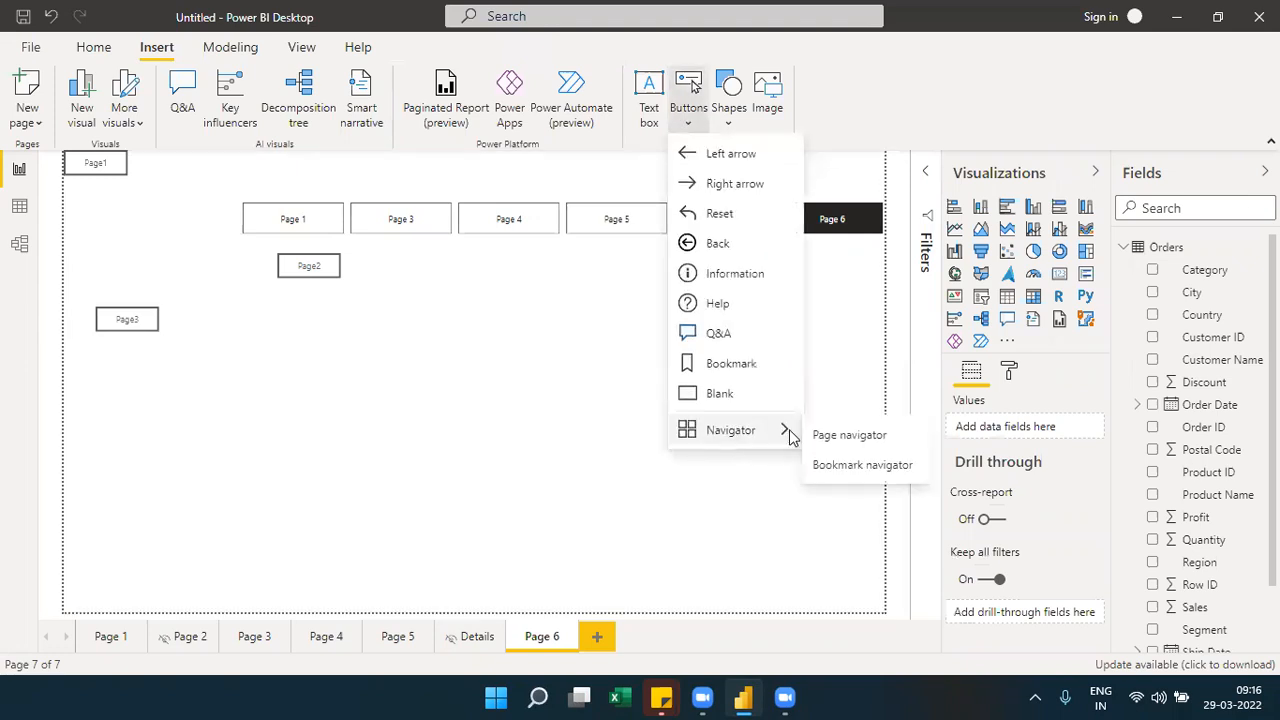
left_click(864, 466)
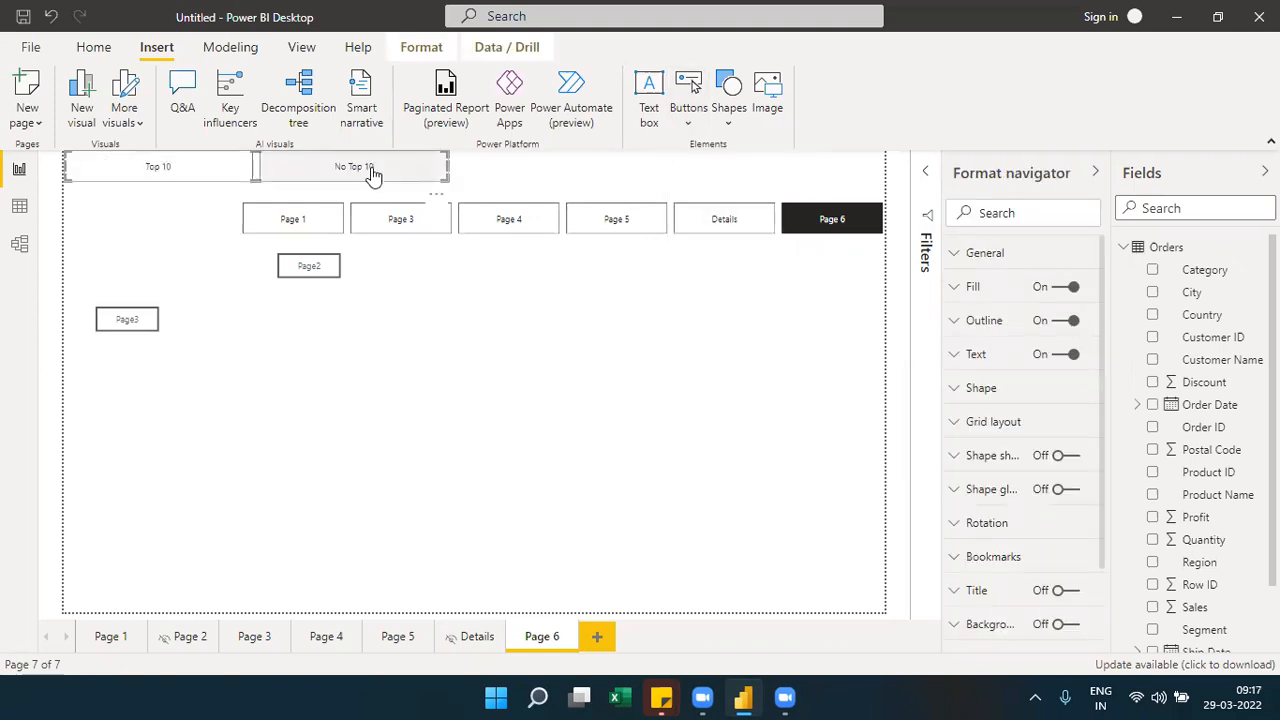
left_click_drag(419, 152, 666, 279)
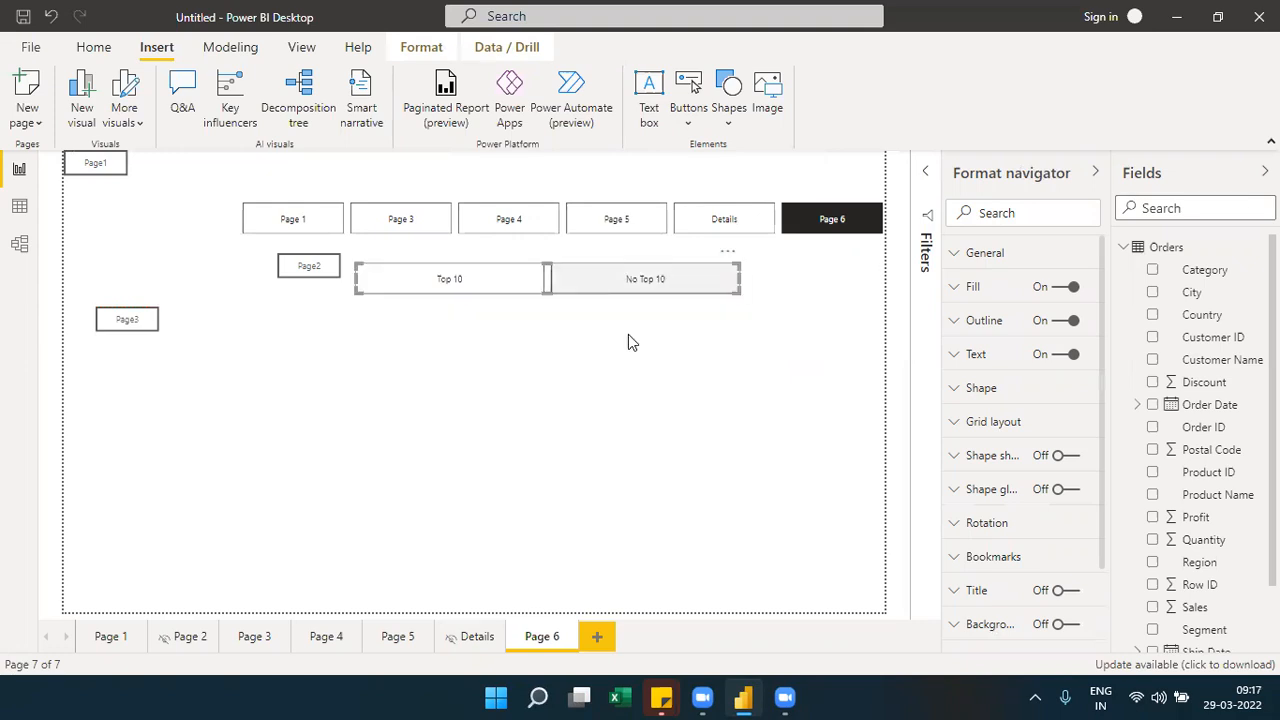
left_click(532, 243)
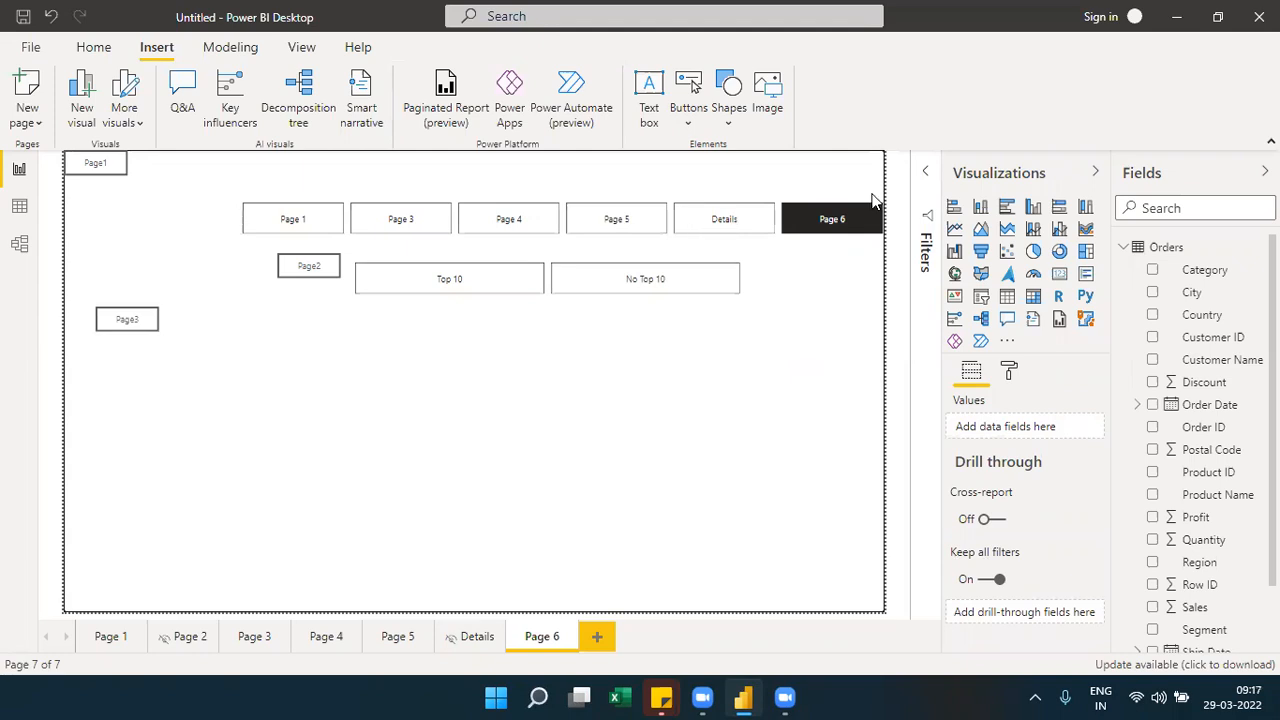
Turn off the display of hidden pages in the page navigator
left_click(781, 241)
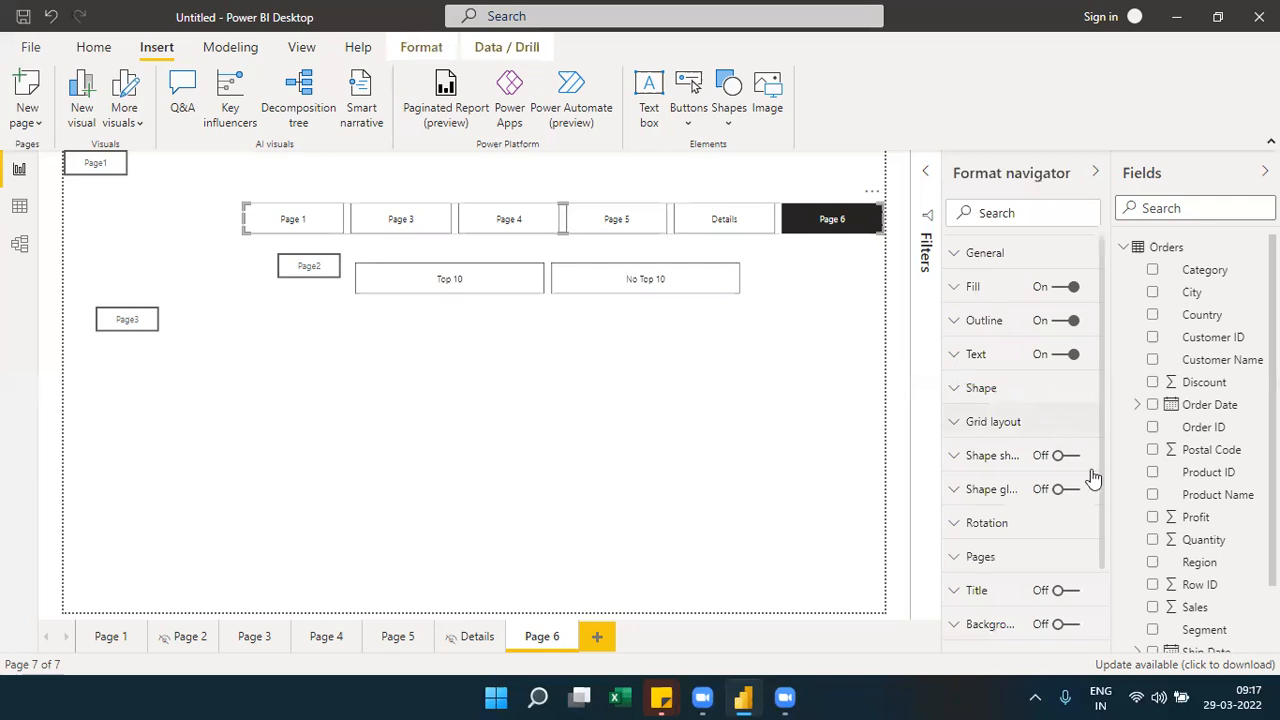
left_click(1028, 566)
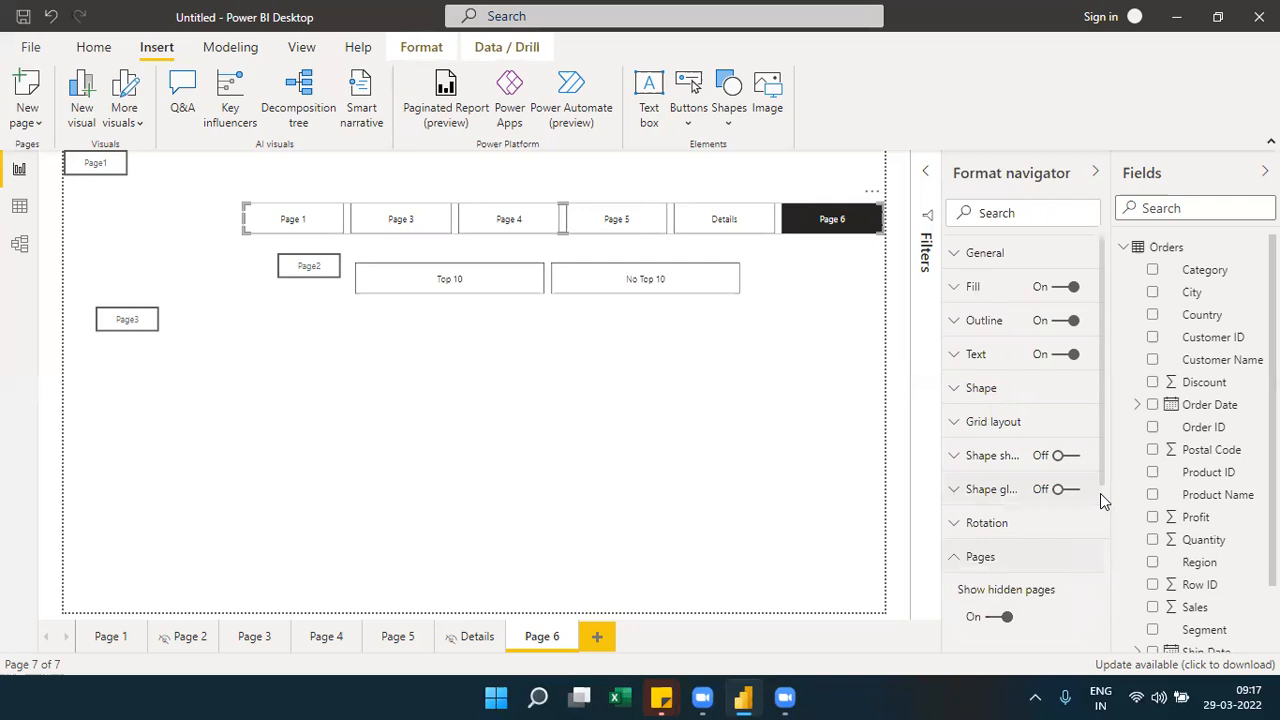
scroll(1100, 493, "down", 3)
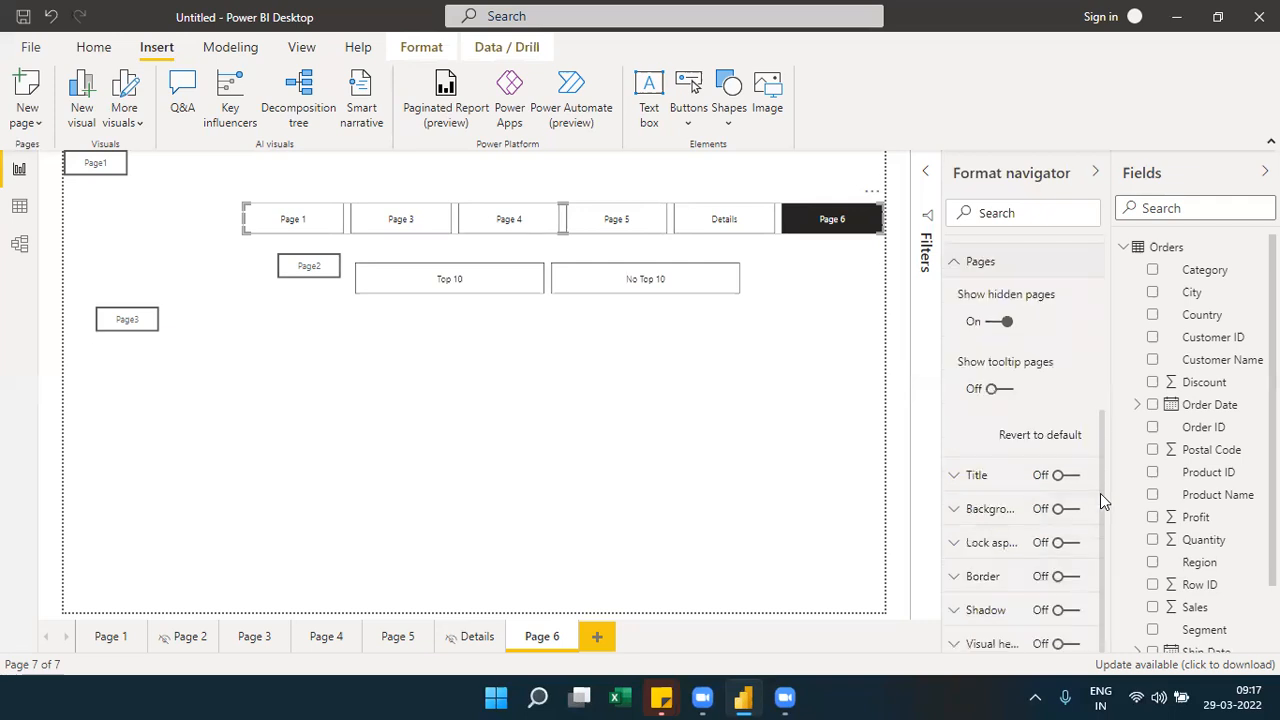
left_click(989, 325)
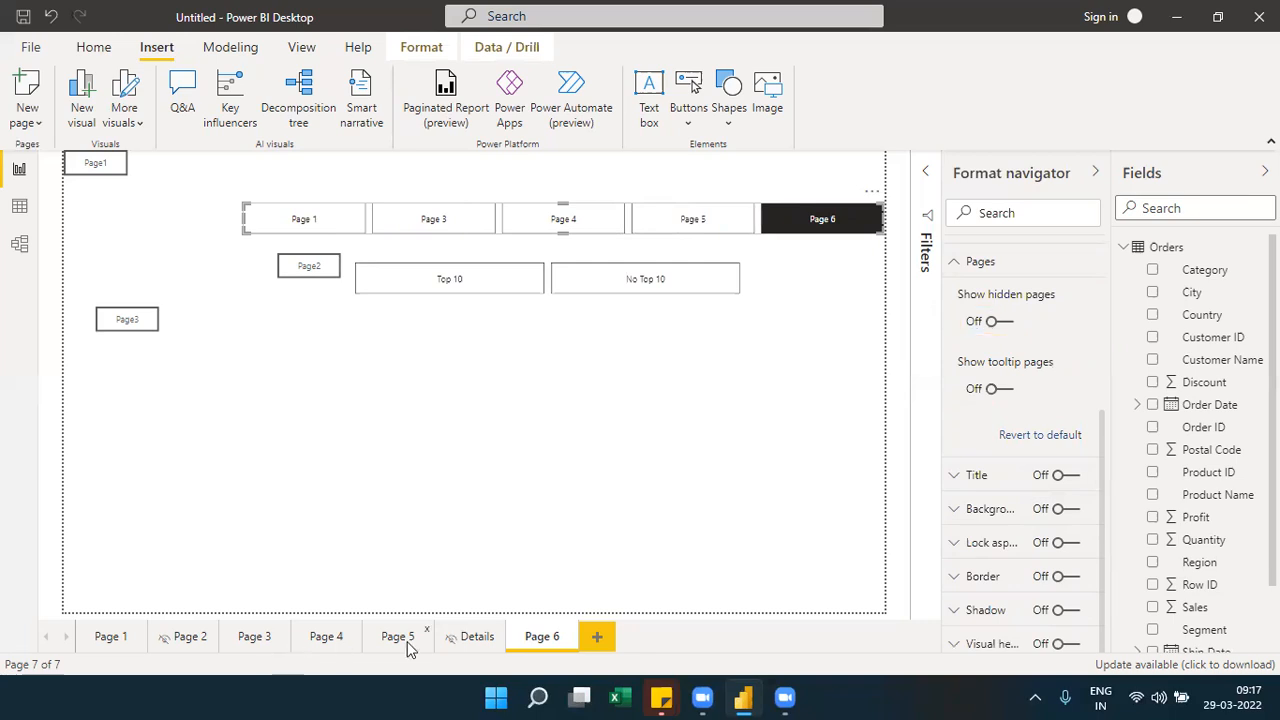
Hide Page 5 of the report
right_click(445, 641)
left_click(445, 630)
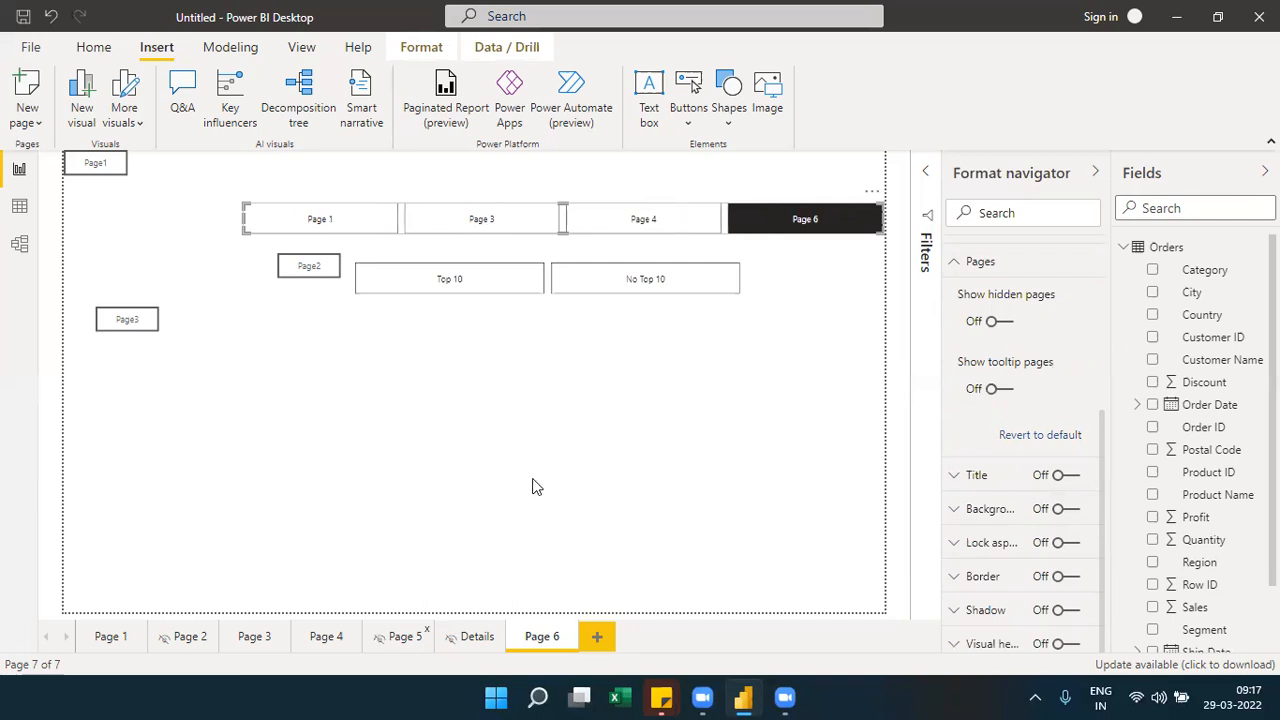
left_click(563, 450)
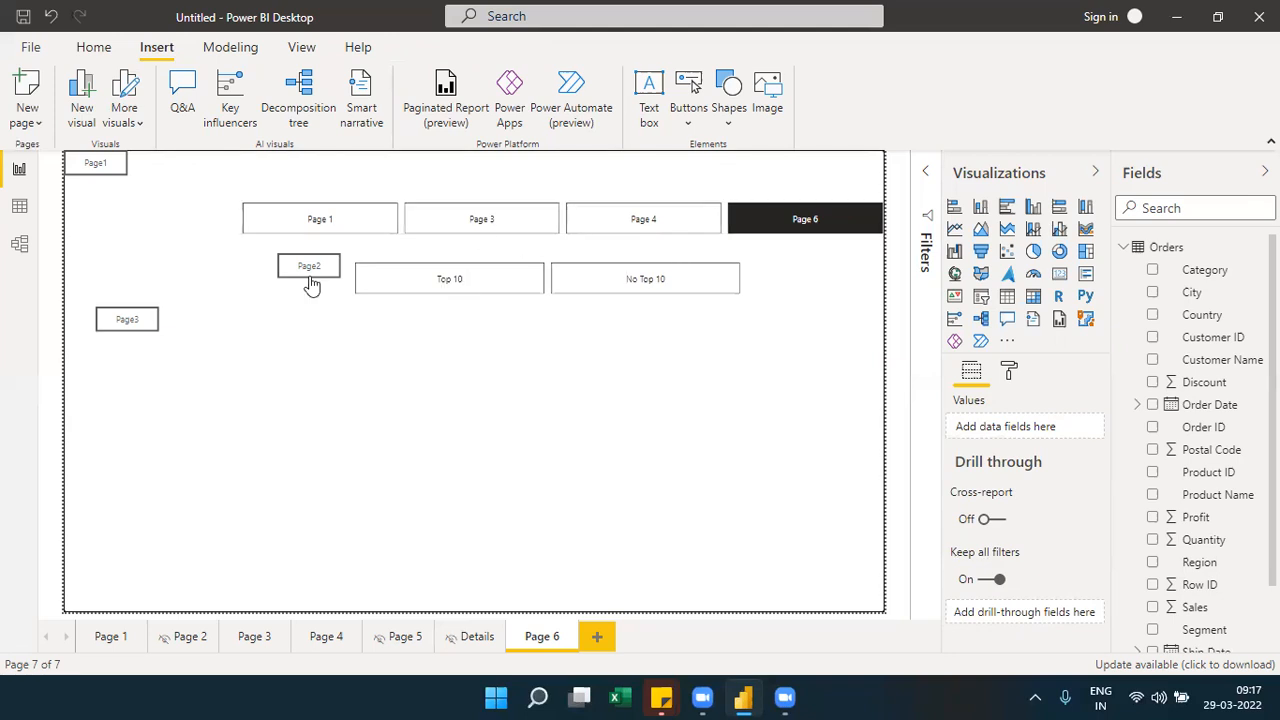
Line up the Page2 and Page3 buttons in a row directly beside the Page1 button
left_click_drag(312, 285, 162, 182)
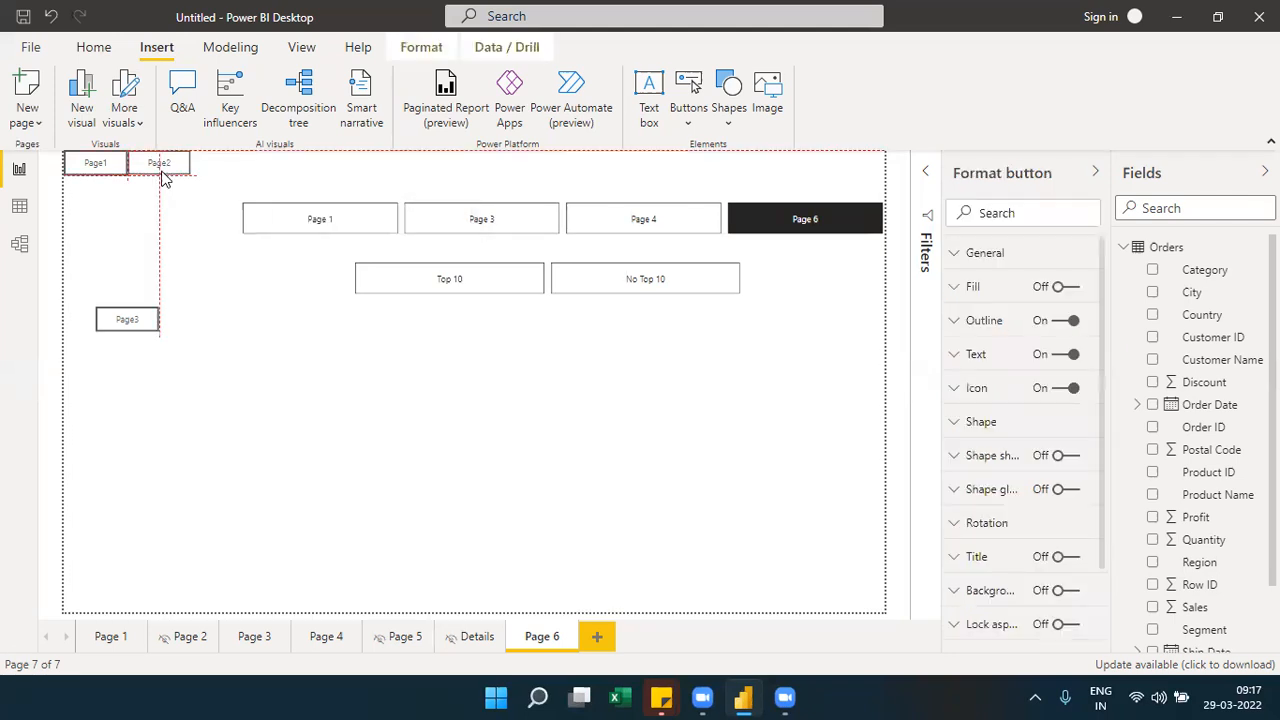
left_click_drag(120, 329, 224, 166)
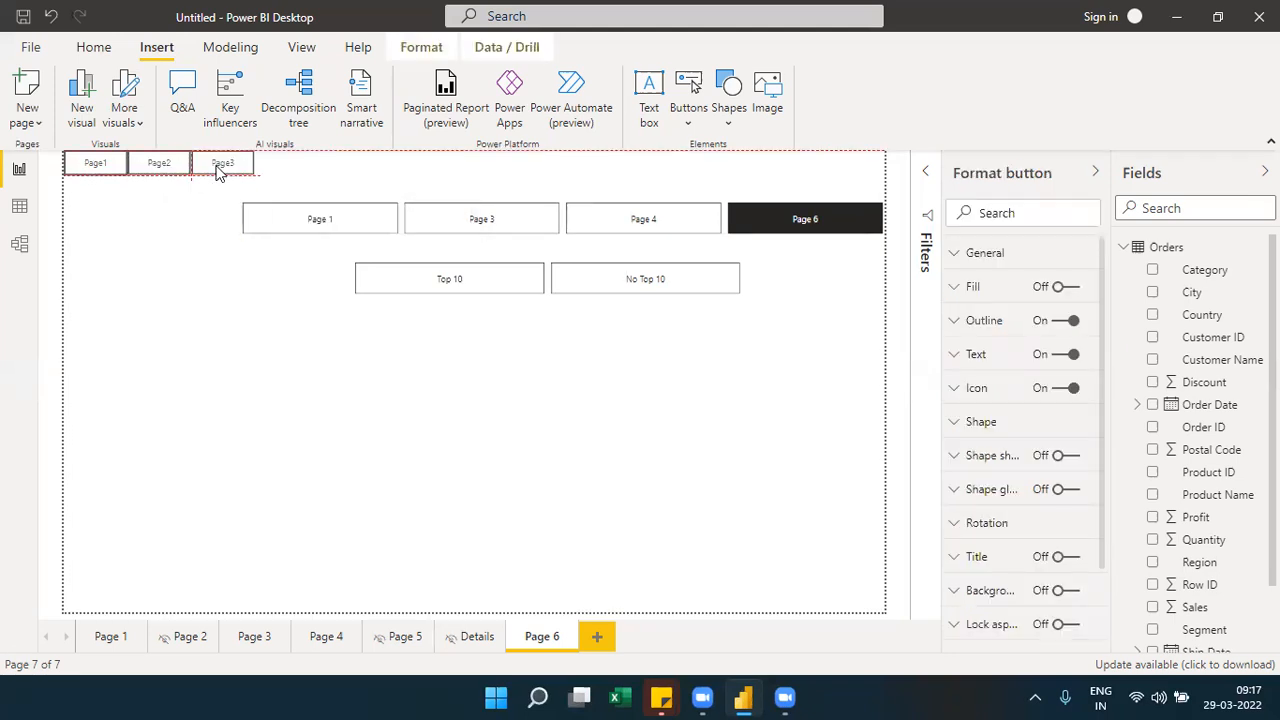
left_click(143, 243)
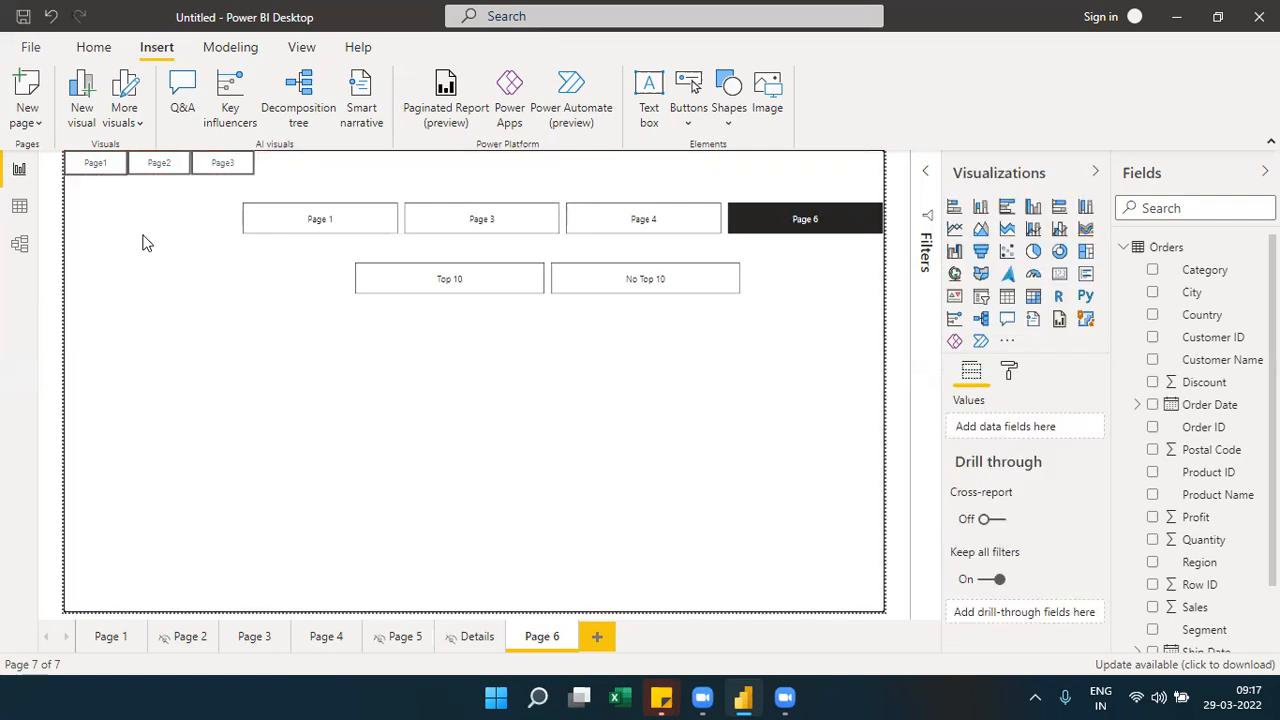
Try the Vertical orientation for the page navigator's grid layout, and set the orientation to Grid
left_click(404, 240)
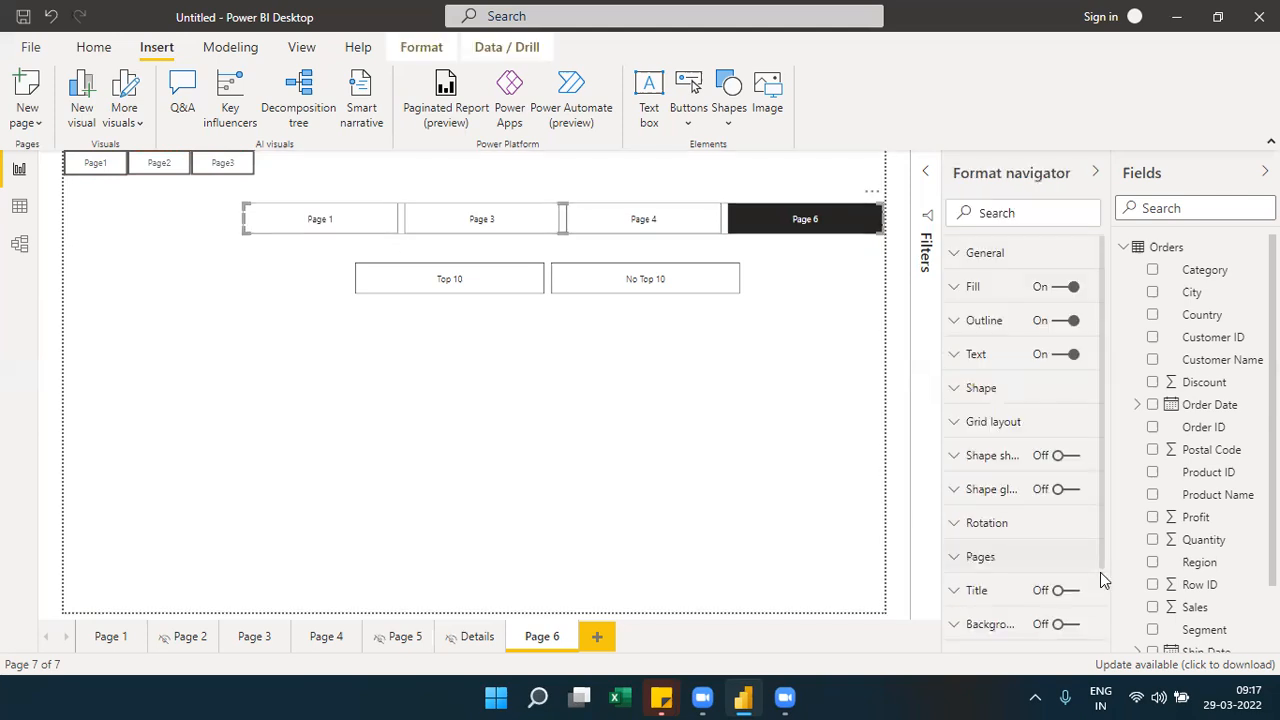
left_click(987, 421)
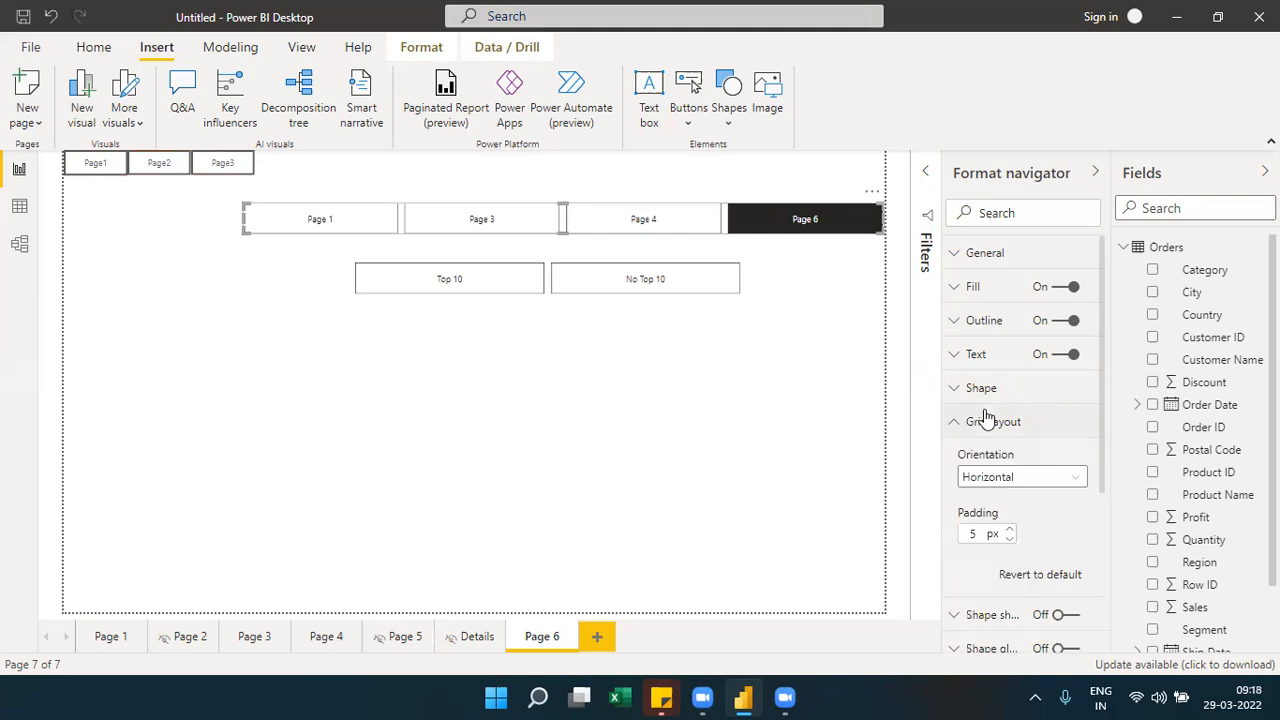
left_click(1037, 480)
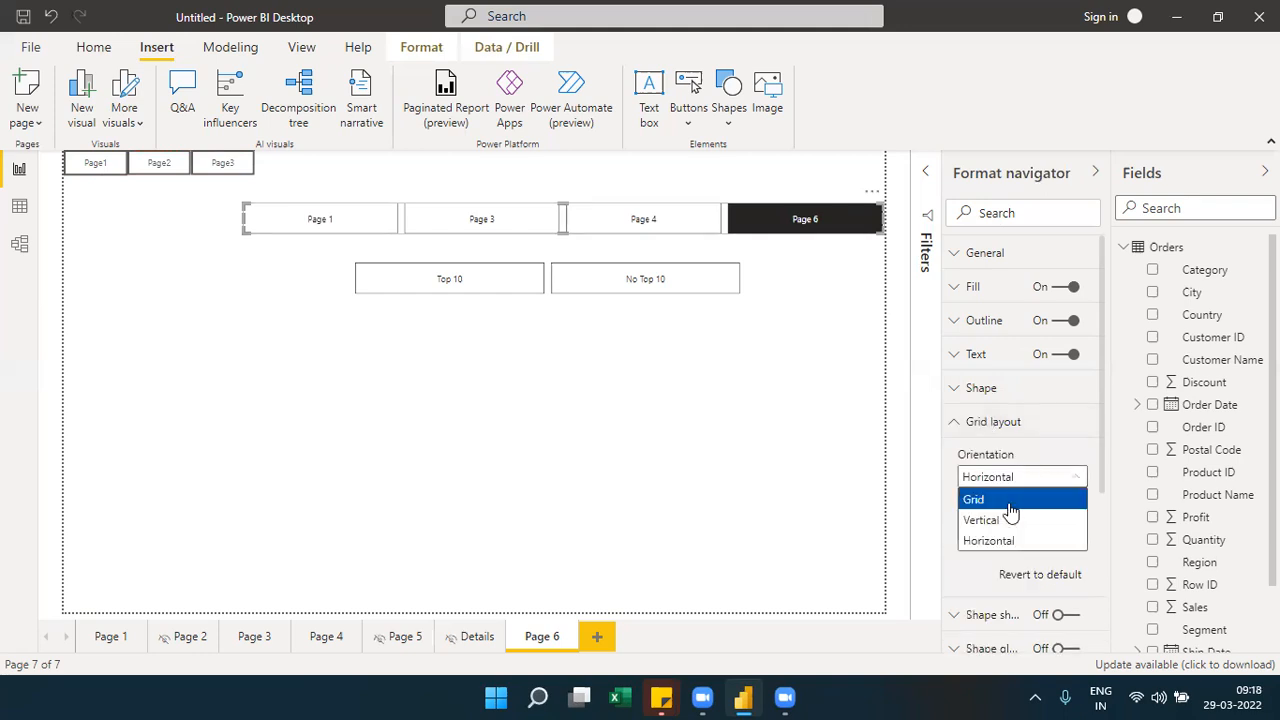
left_click(1008, 519)
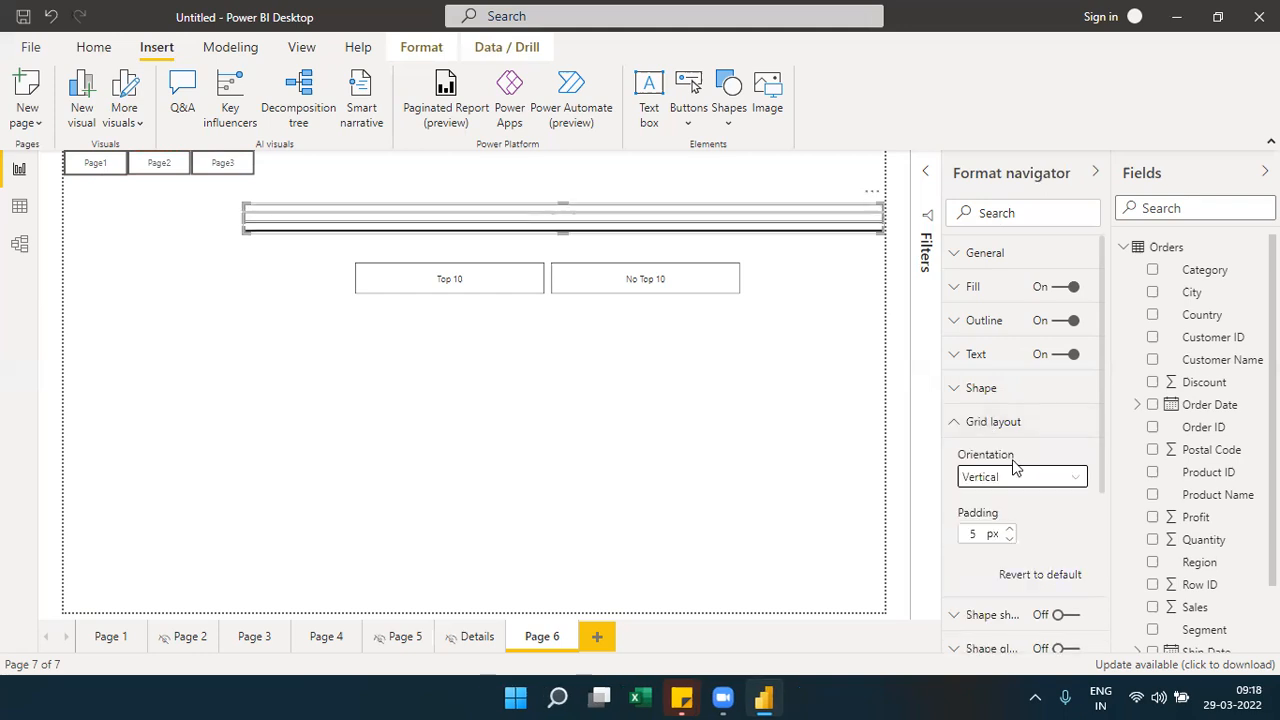
left_click(1015, 477)
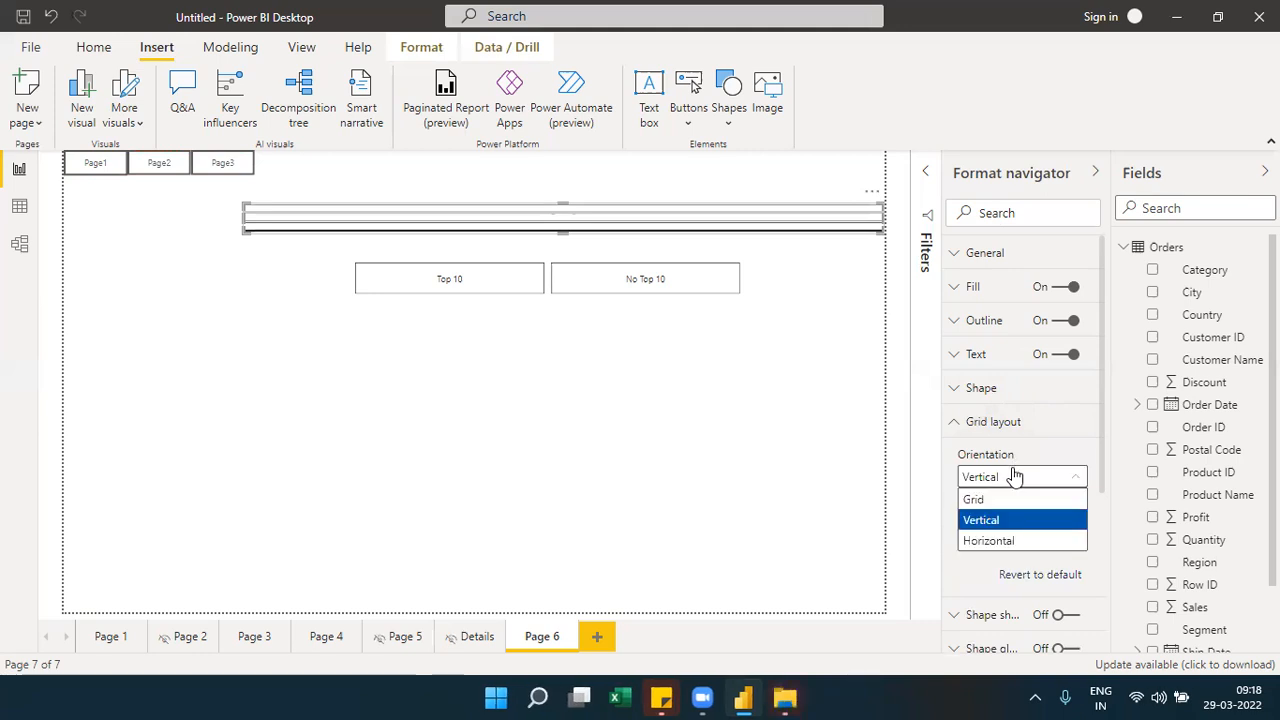
left_click(995, 500)
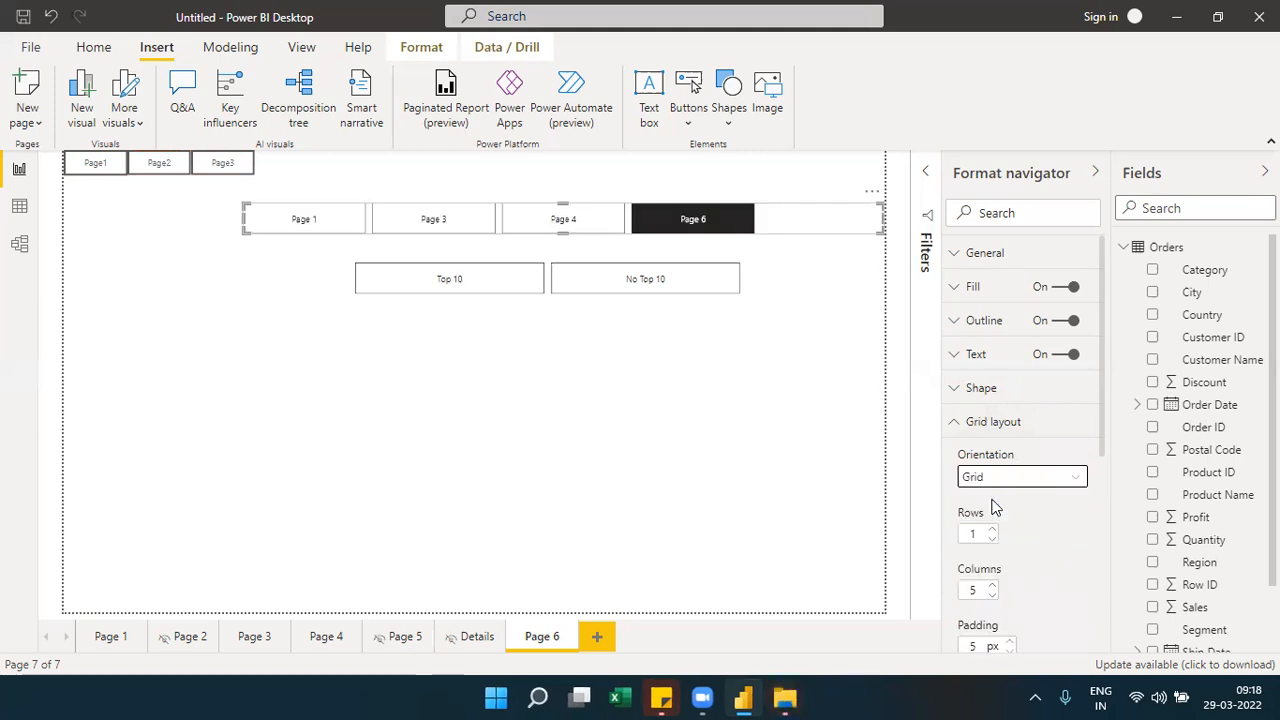
left_click(995, 425)
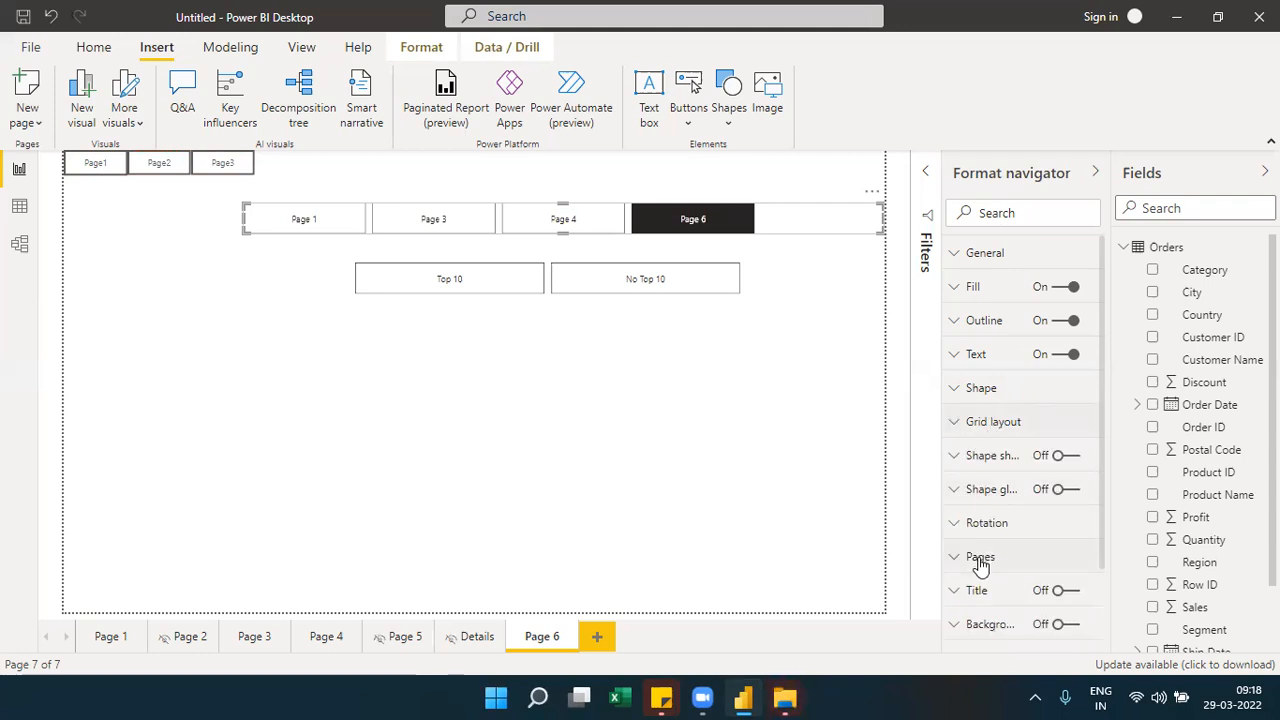
Move the page navigator closer to the page's left edge and narrow it until it ends above the No Top 10 button
left_click(1037, 563)
scroll(1102, 493, "down", 3)
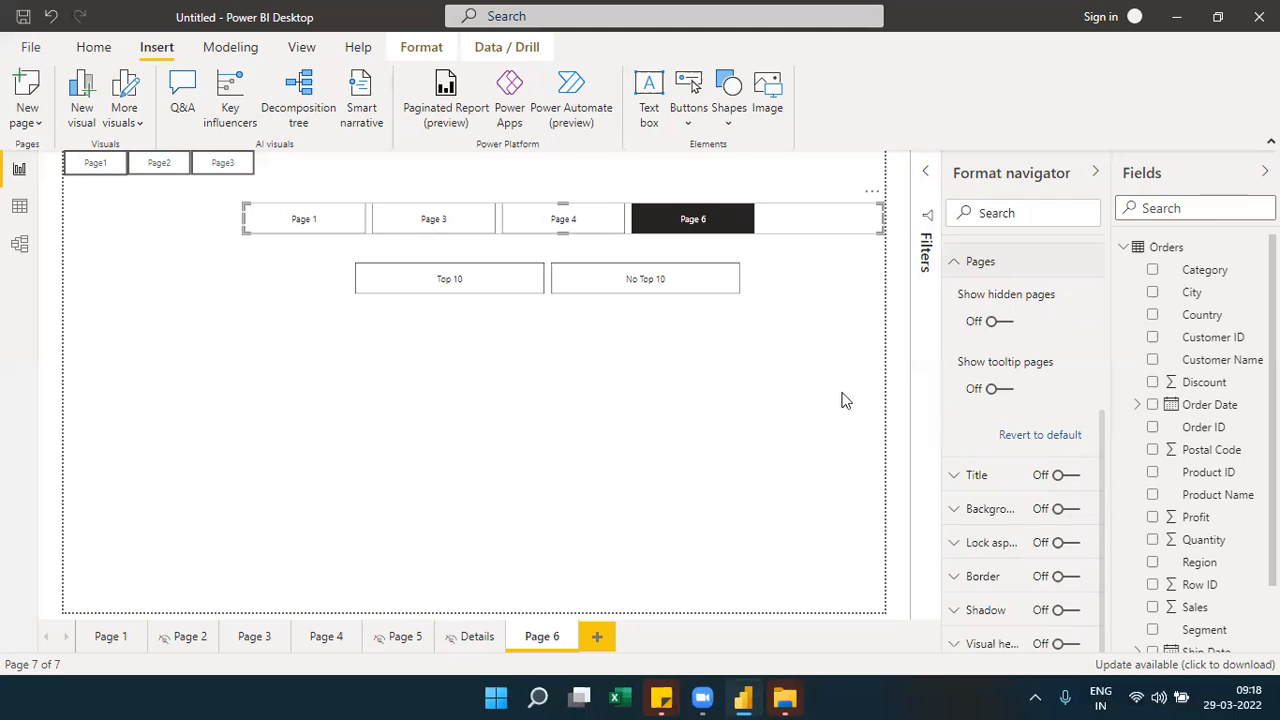
left_click(970, 180)
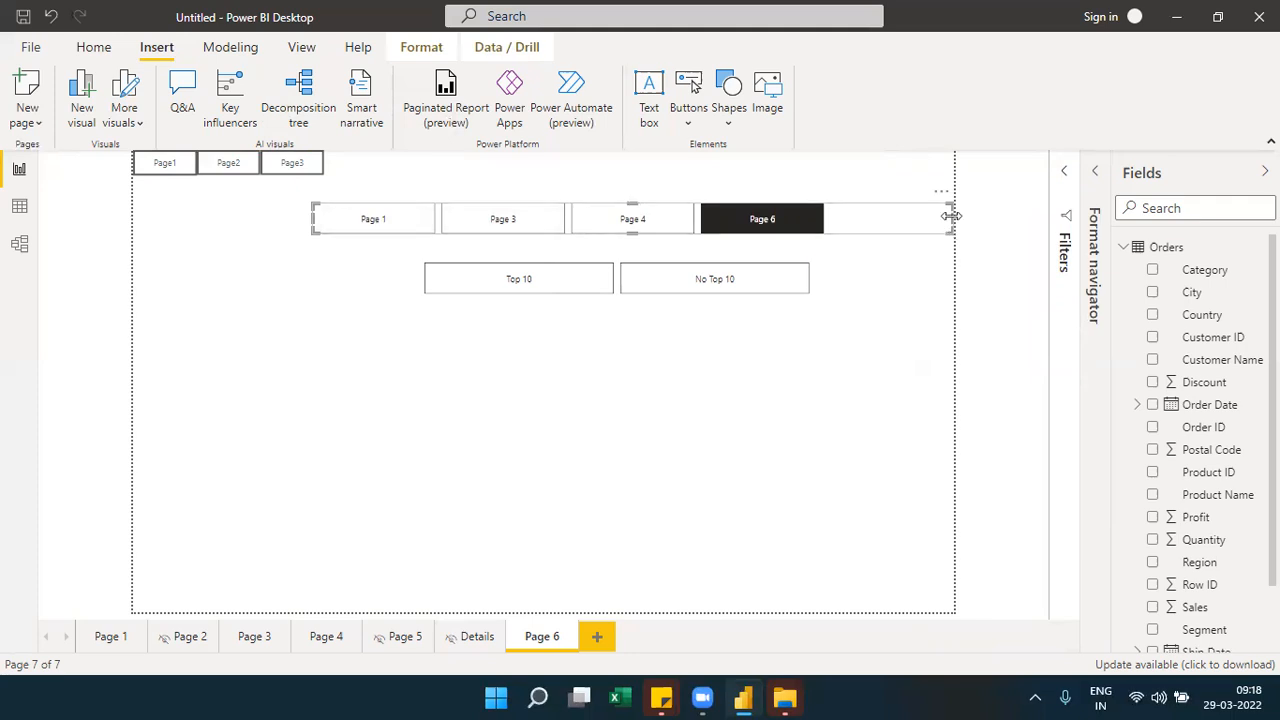
left_click_drag(950, 220, 840, 225)
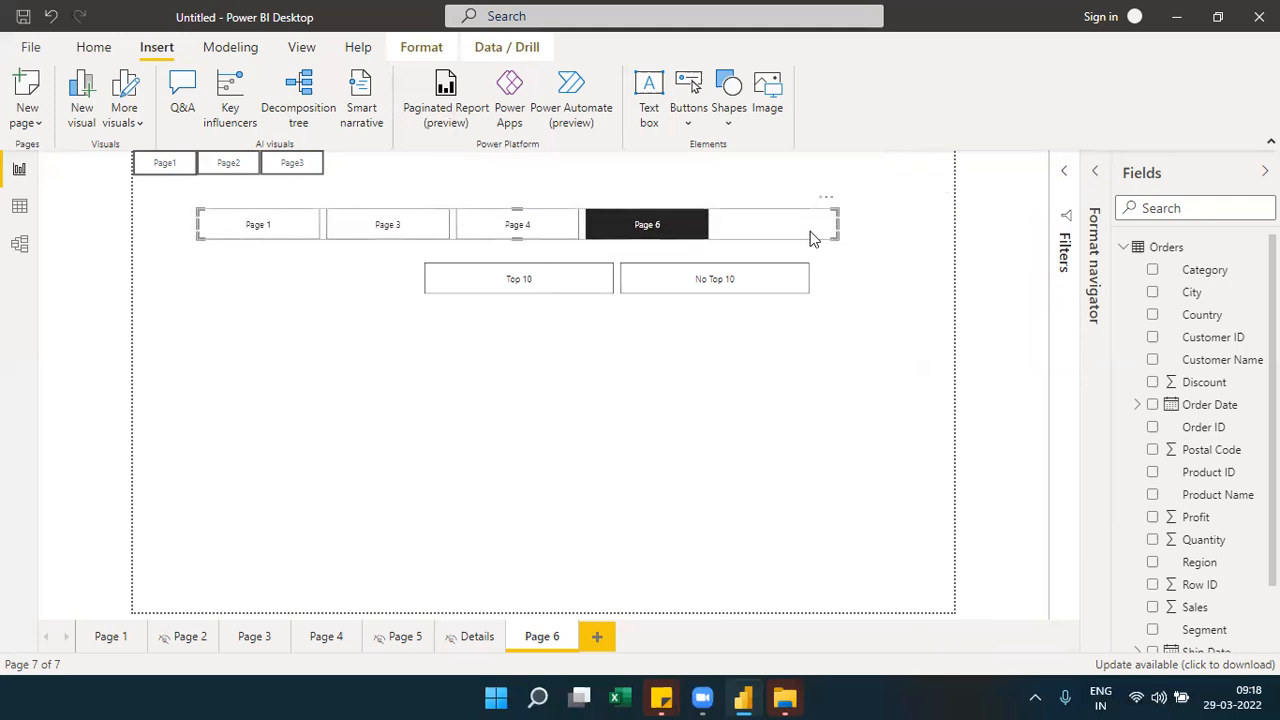
left_click_drag(840, 232, 665, 244)
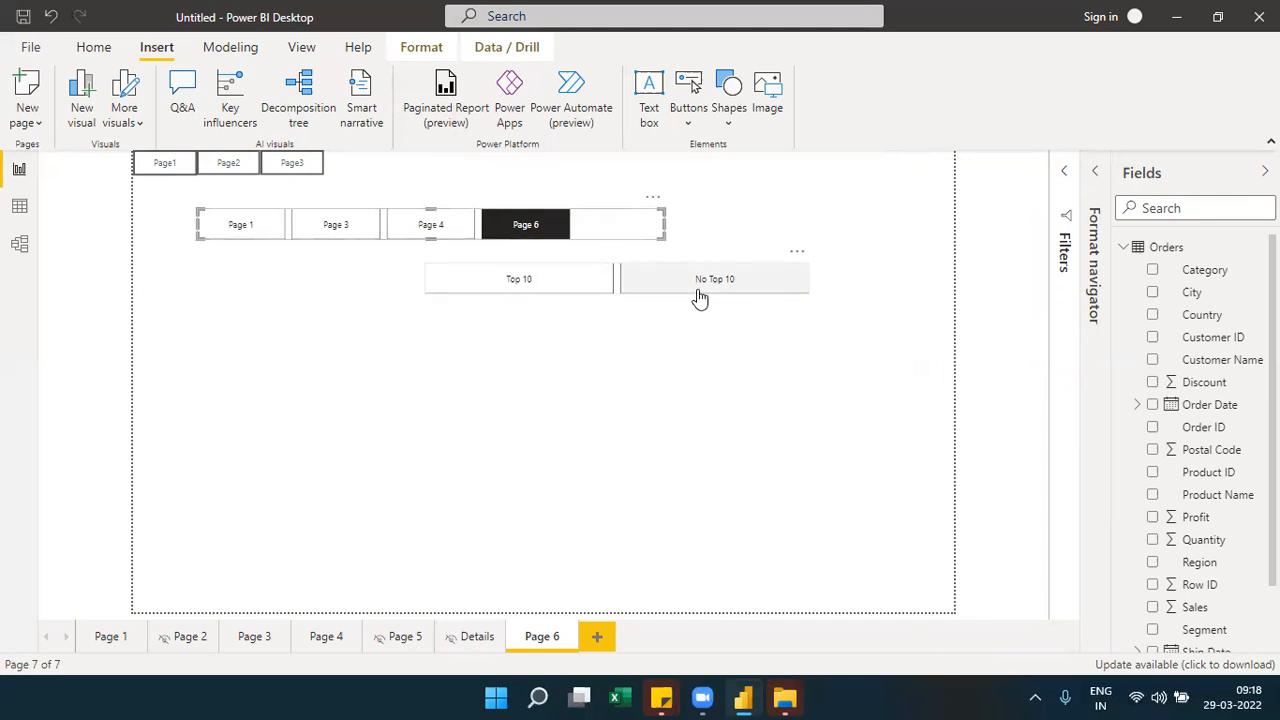
left_click(690, 124)
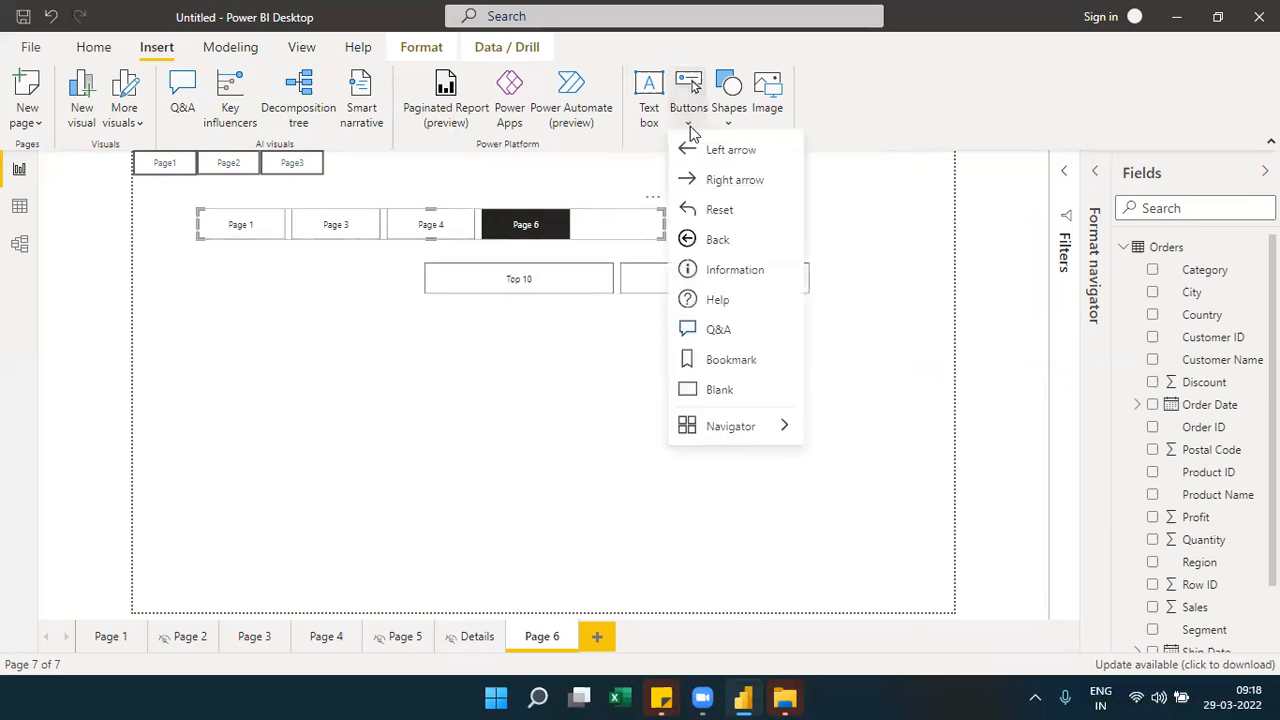
left_click(362, 436)
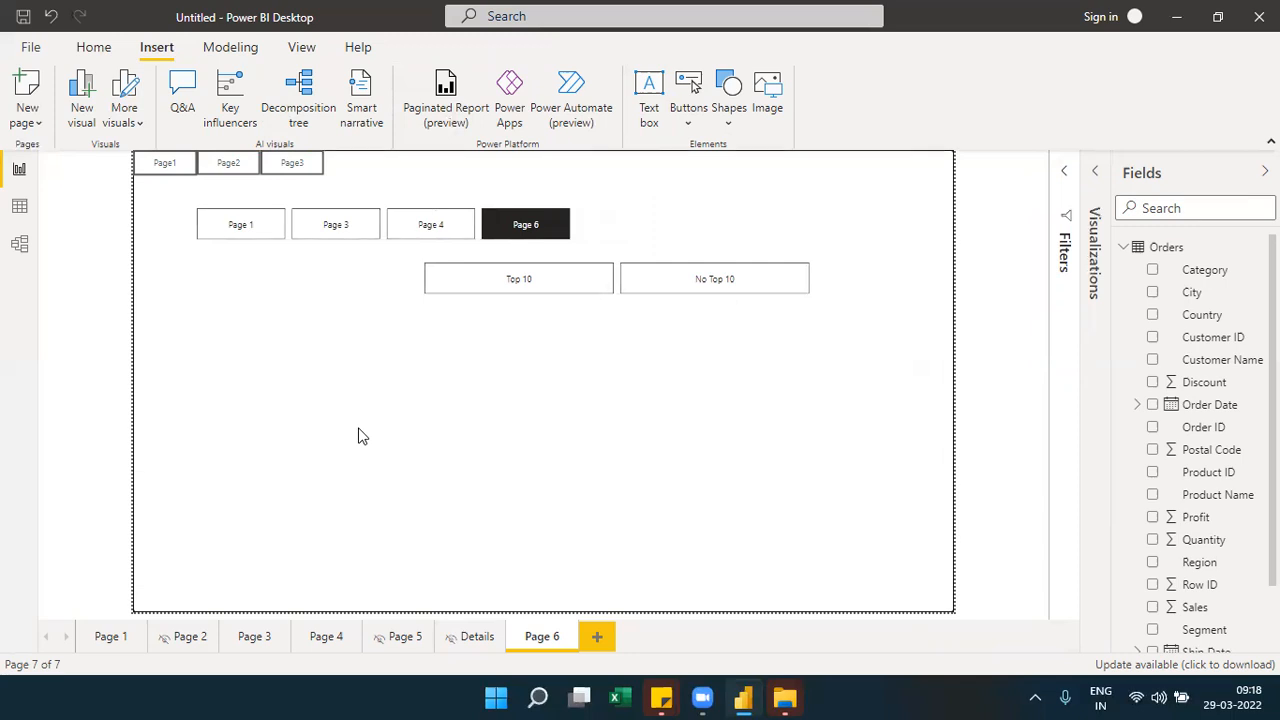
left_click(729, 124)
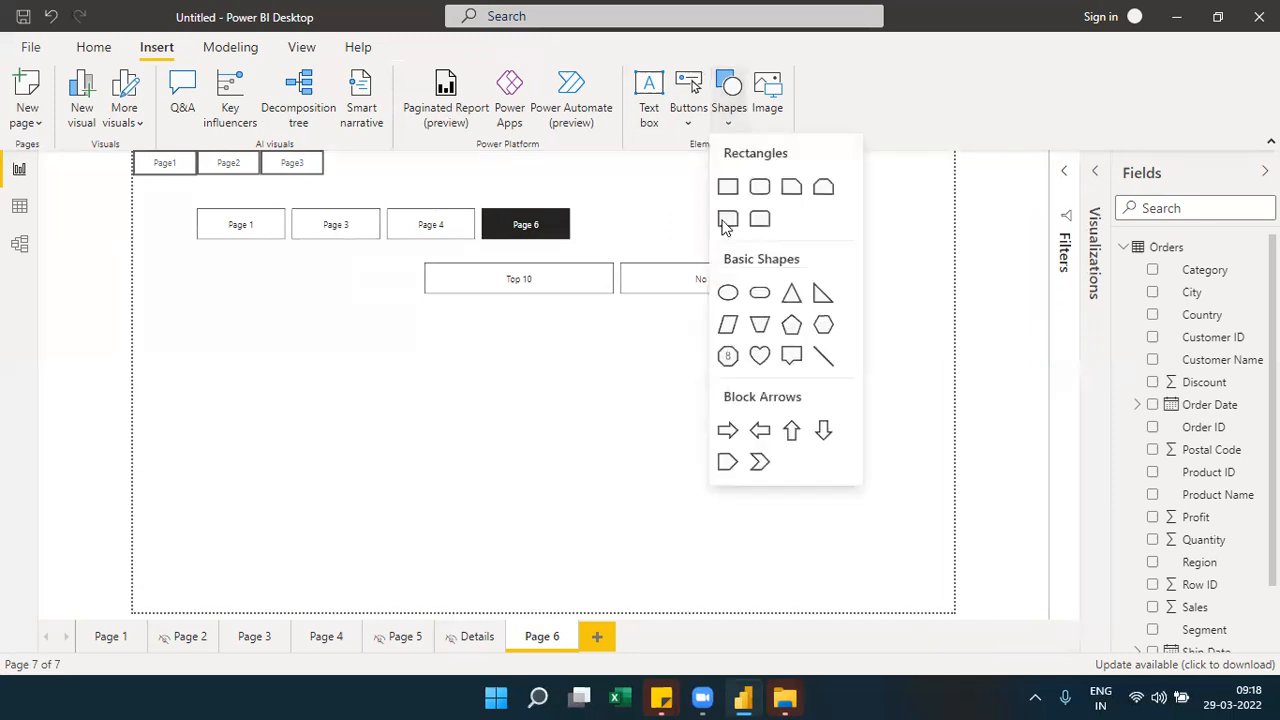
Duplicate the Profit, Sales and Quantity by Category pie chart on Page 1 and place the copy beside the original
left_click(116, 643)
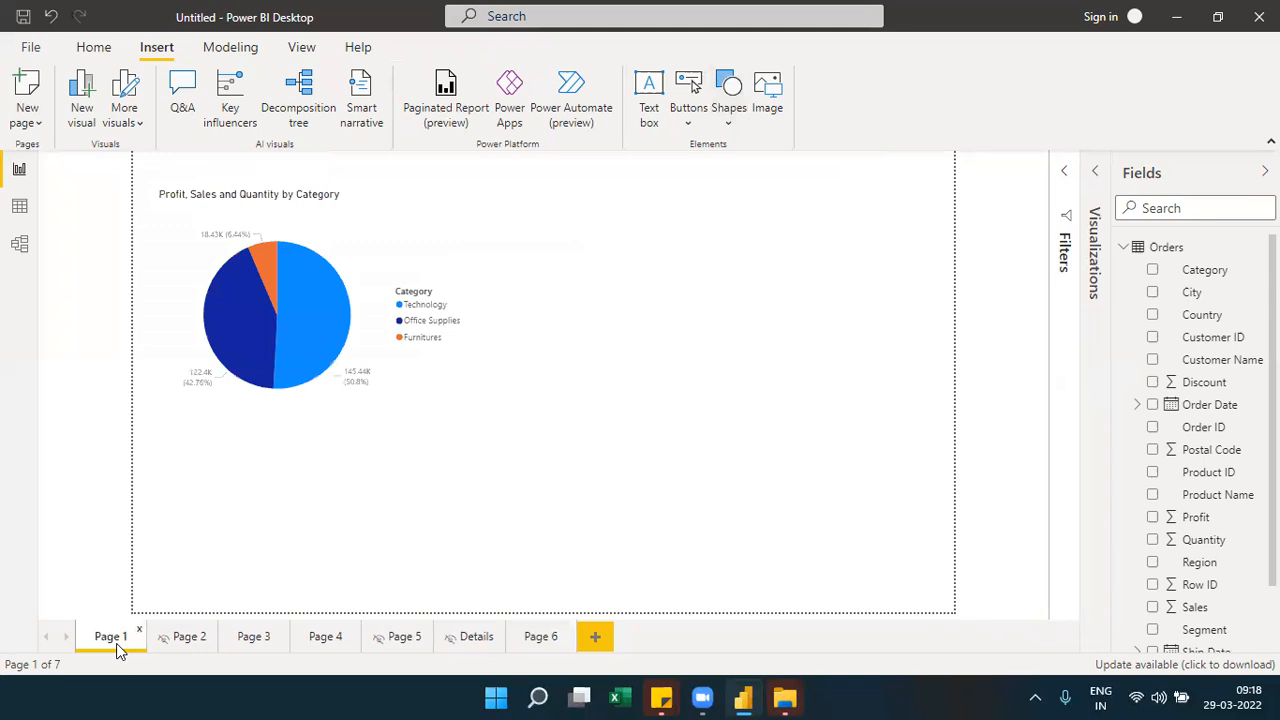
left_click(376, 325)
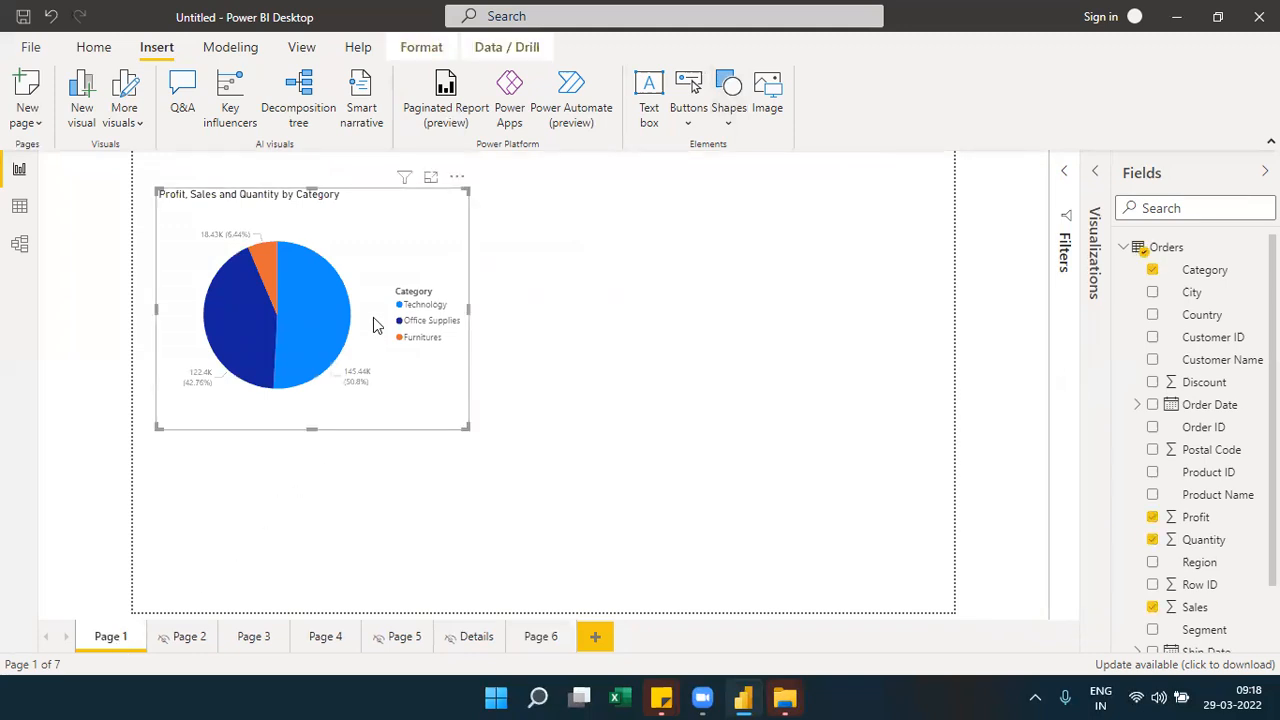
left_click(1097, 173)
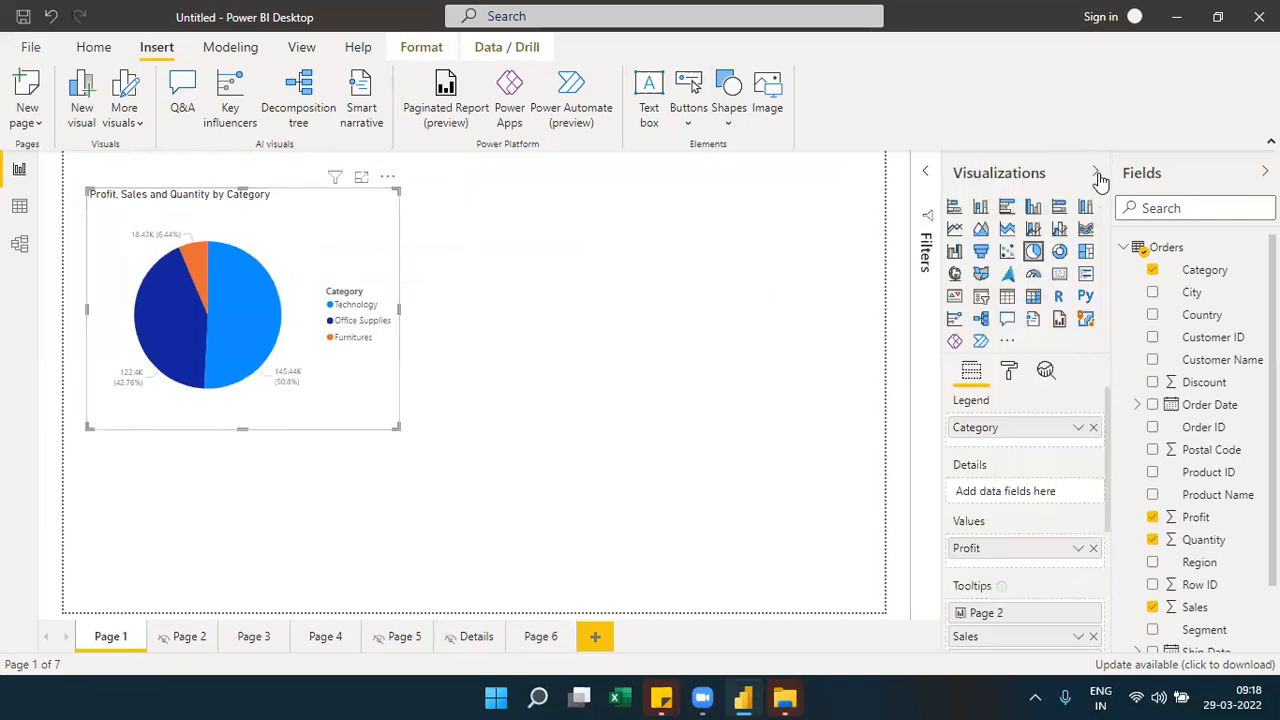
left_click(540, 333)
left_click(279, 232)
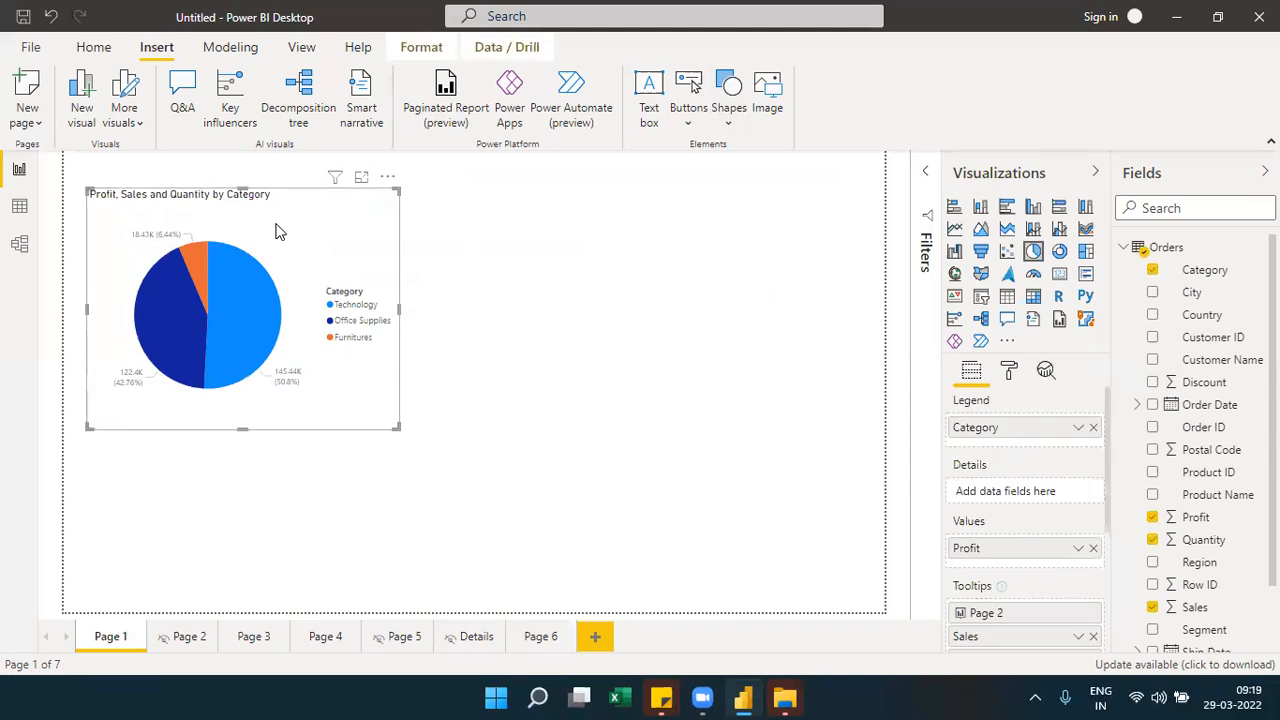
key("ctrl+c")
key("ctrl+v")
left_click_drag(279, 232, 660, 212)
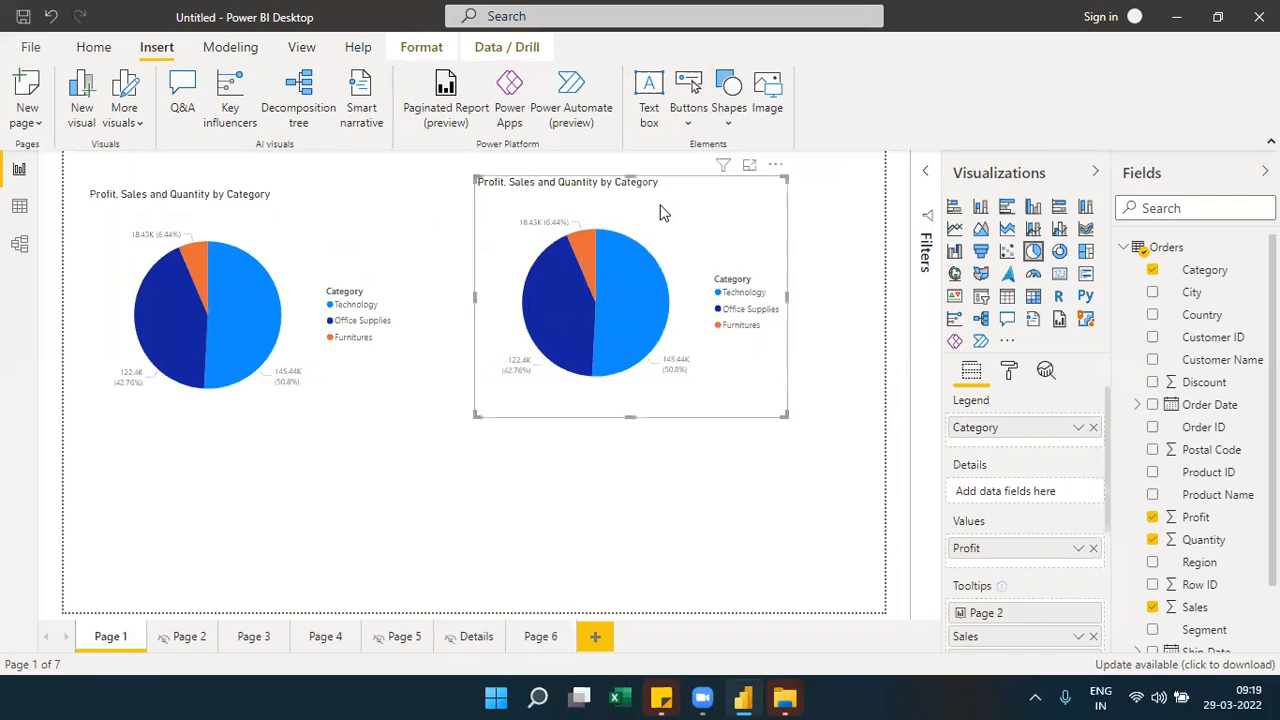
Convert the copied pie chart to a donut chart and enlarge it downward and toward the original pie chart
left_click(1060, 254)
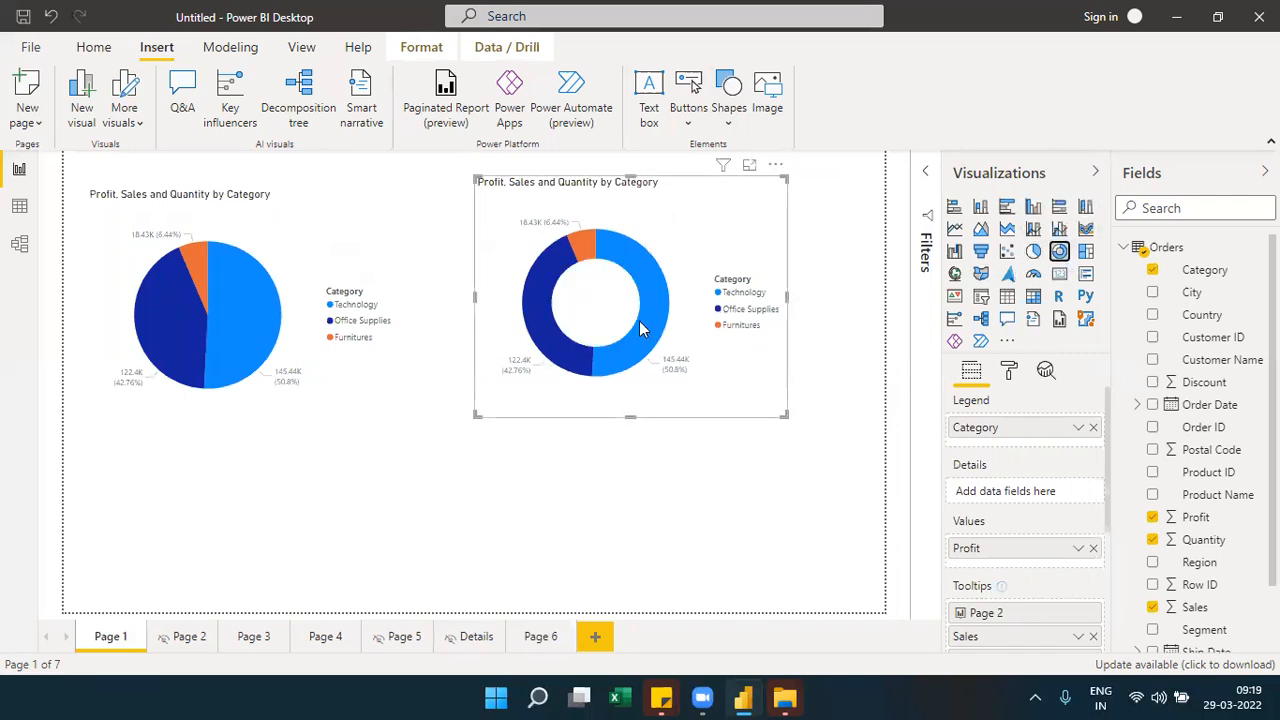
left_click_drag(477, 414, 418, 470)
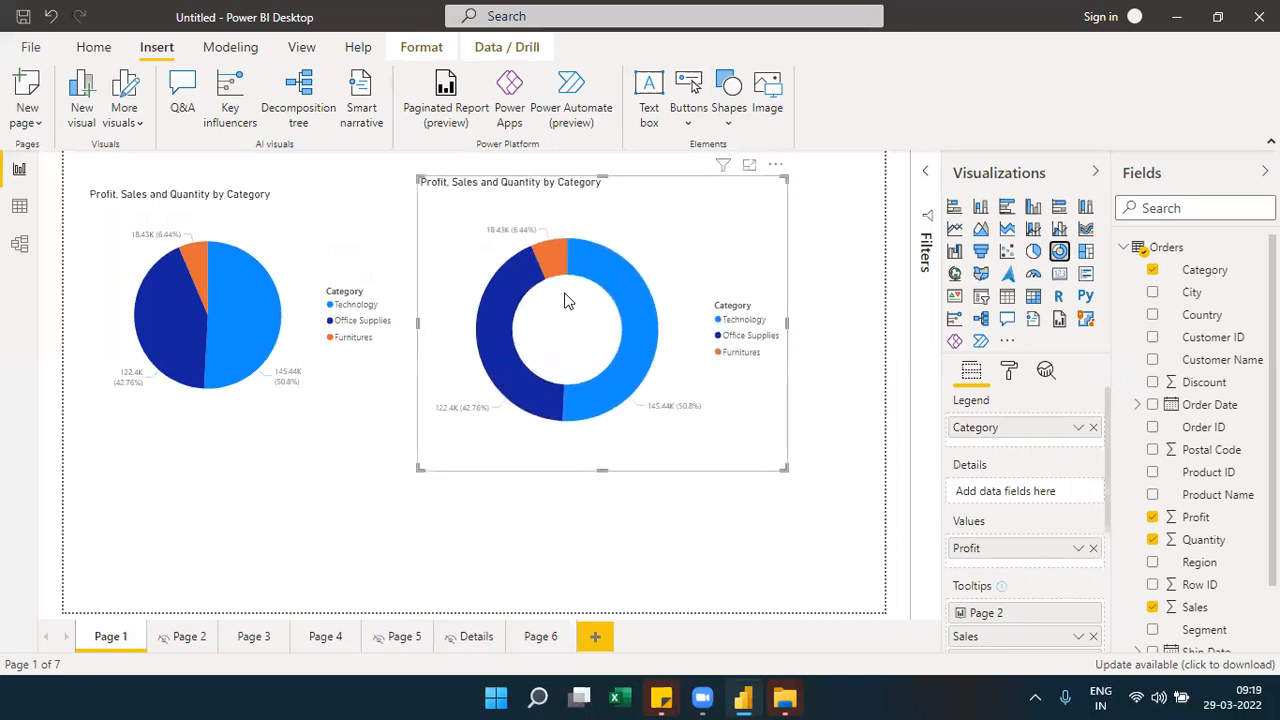
Set the donut chart's inner radius to 73
left_click(1007, 373)
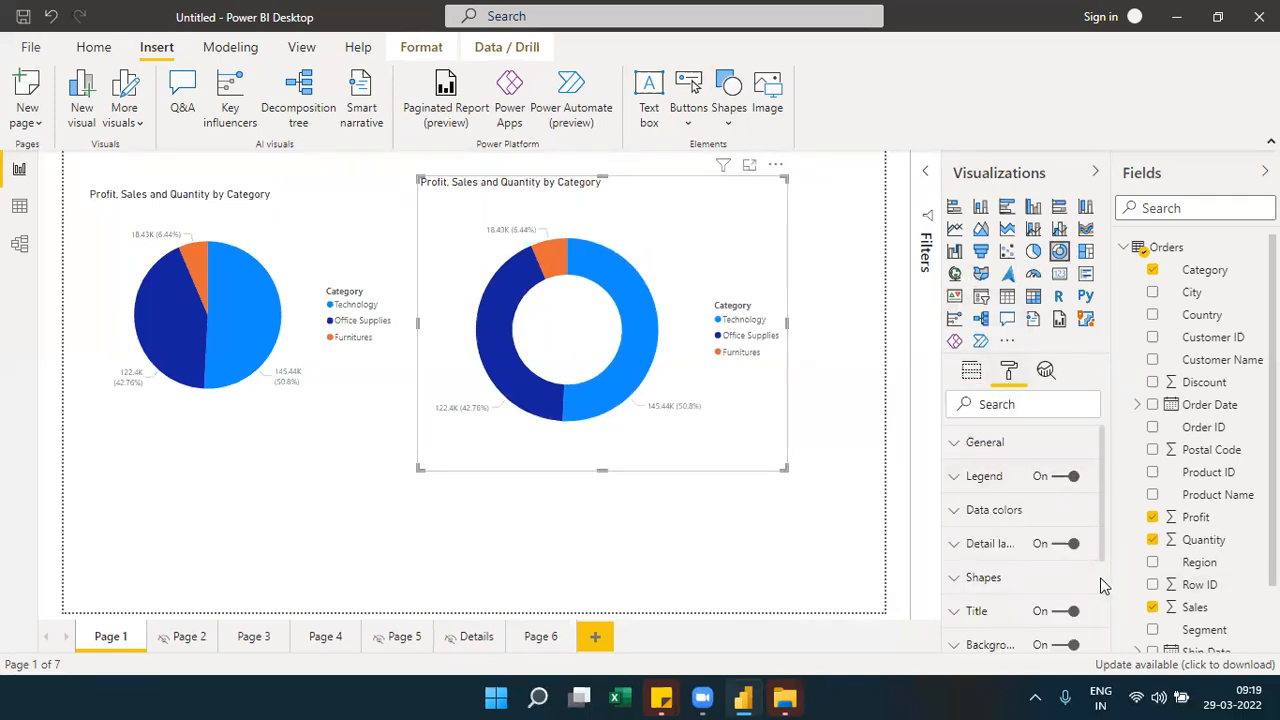
scroll(1100, 578, "down", 3)
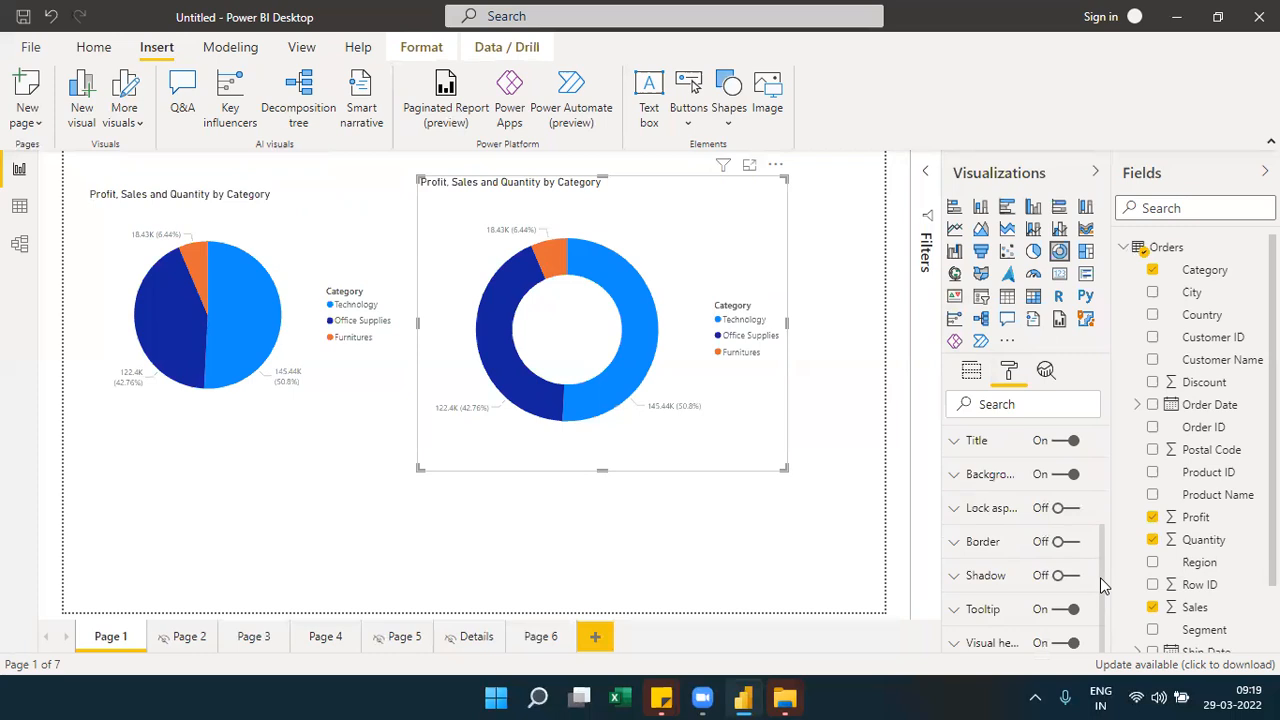
scroll(1098, 485, "up", 3)
scroll(1098, 485, "up", 1)
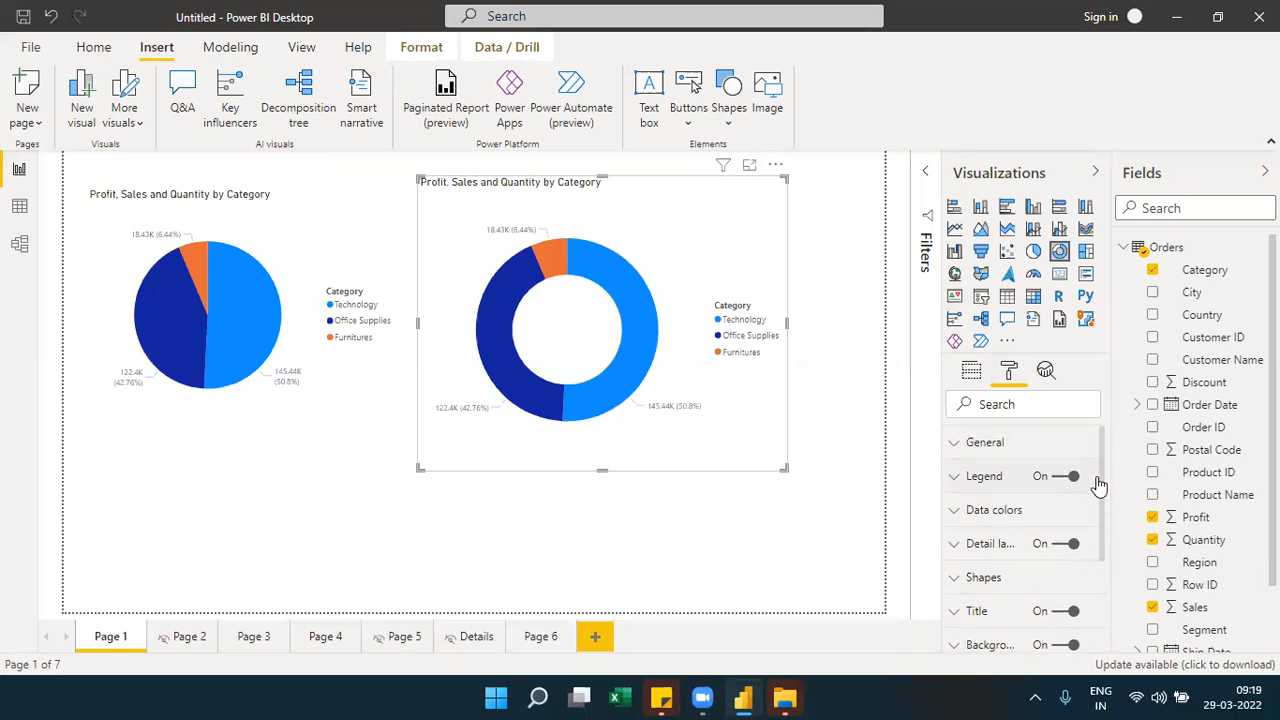
left_click(971, 588)
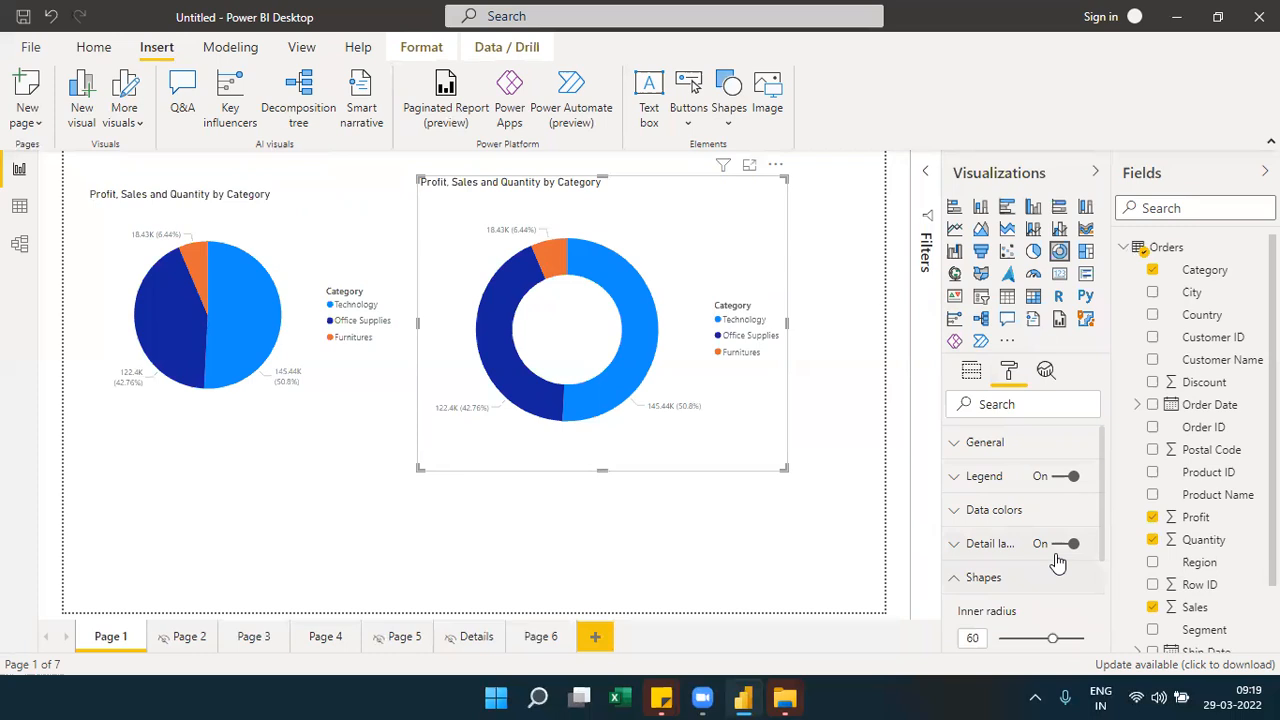
scroll(1100, 544, "down", 3)
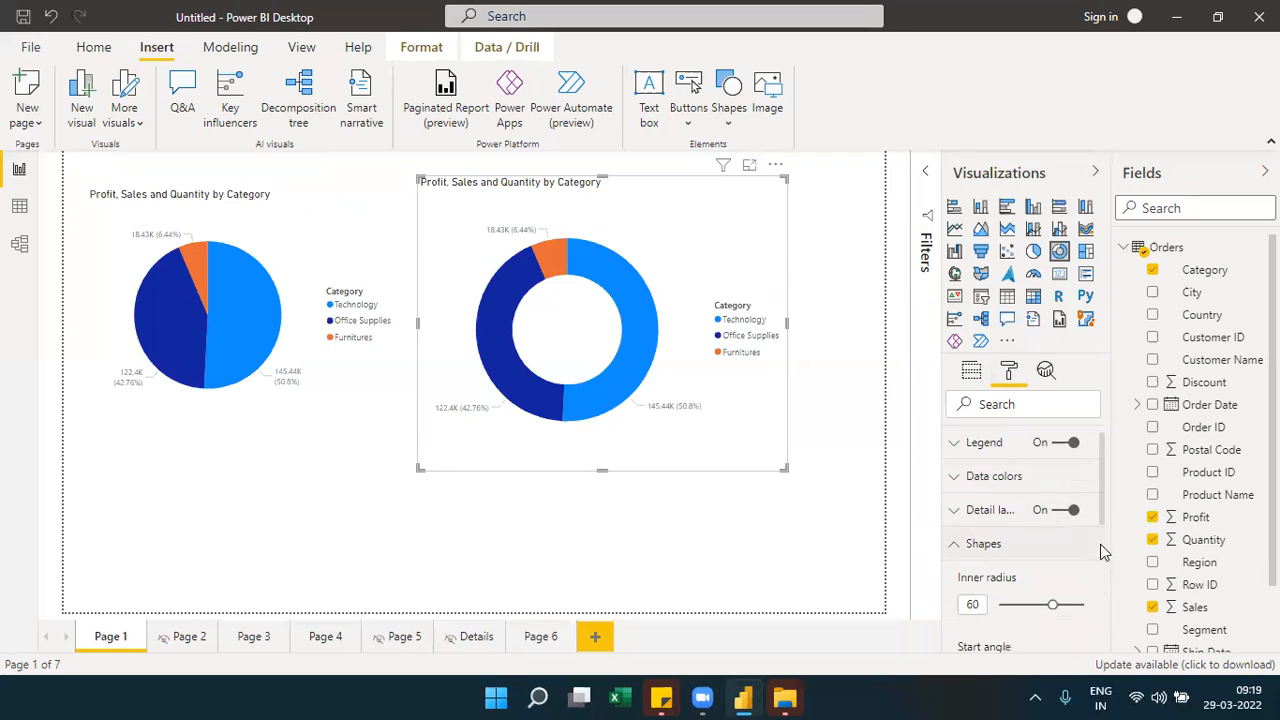
left_click_drag(1023, 467, 1080, 460)
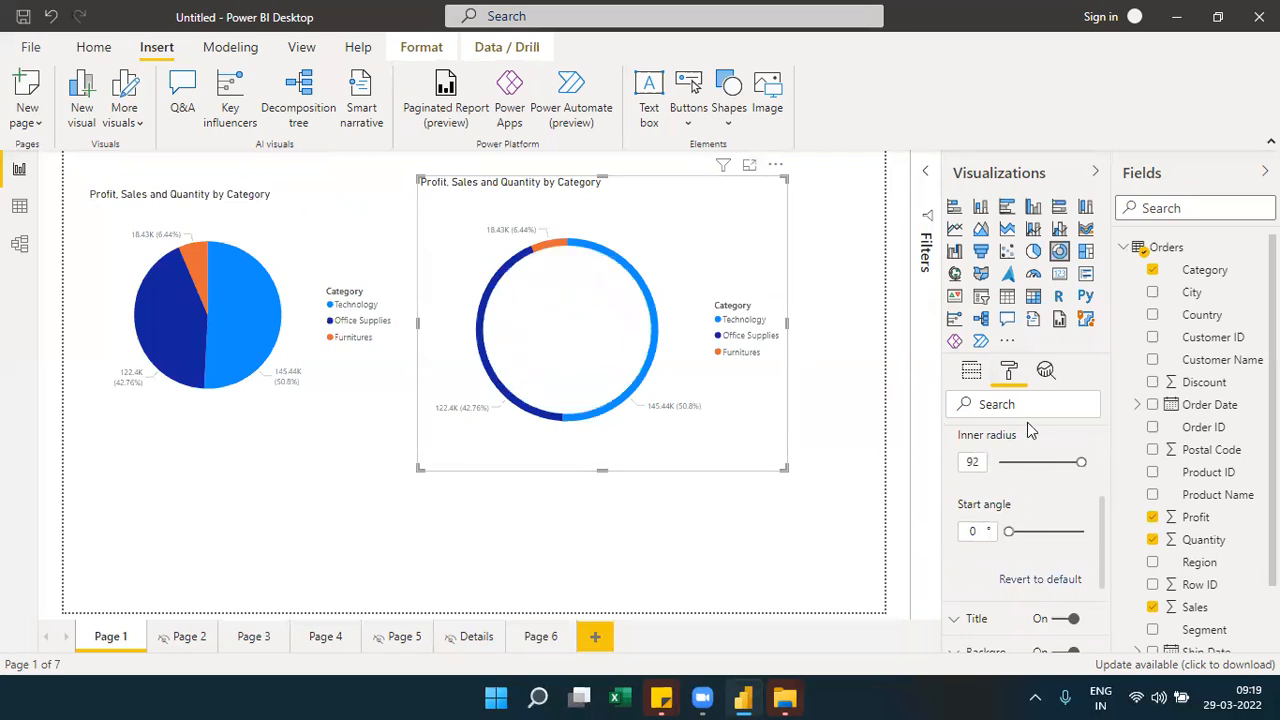
left_click_drag(1077, 462, 1064, 462)
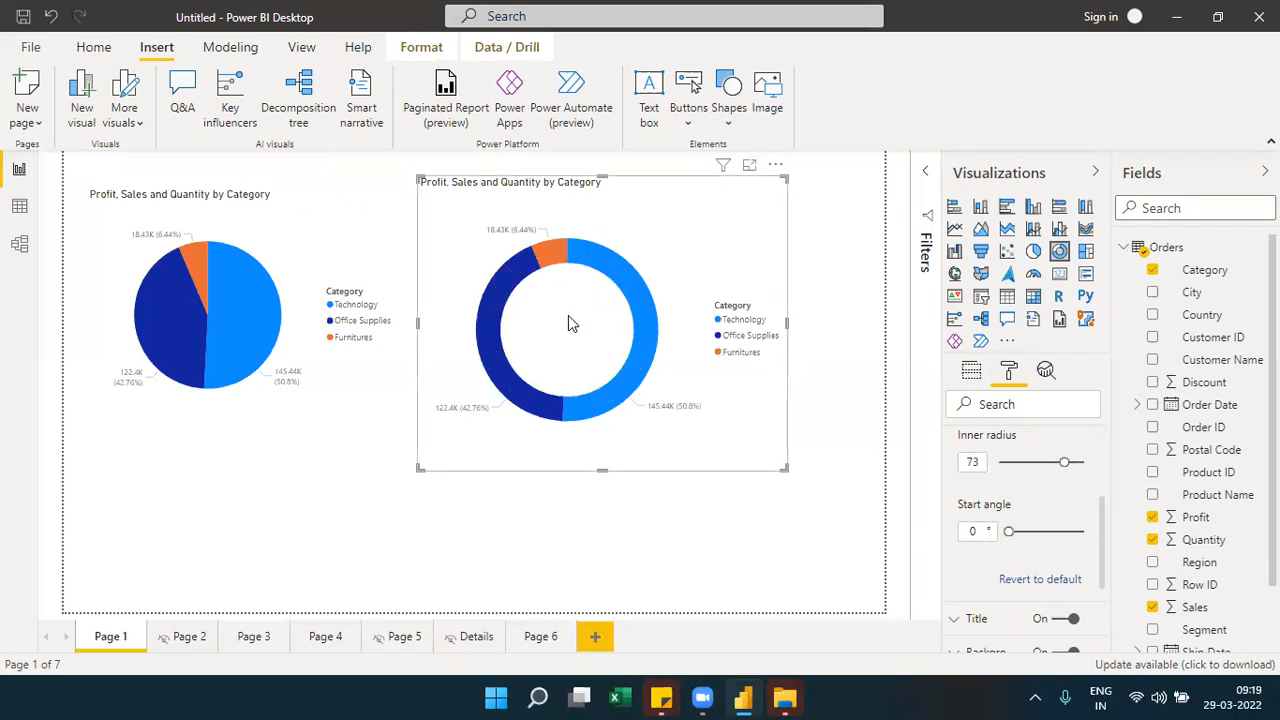
left_click(731, 122)
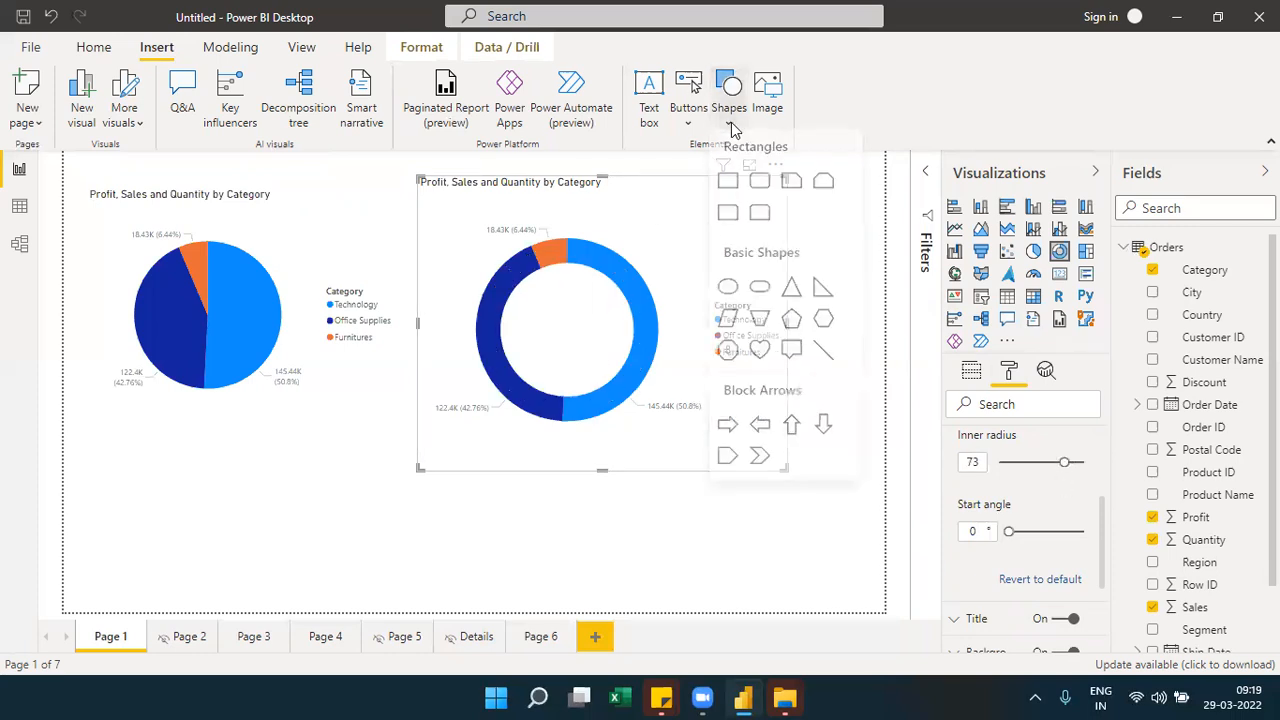
left_click(727, 188)
left_click_drag(829, 257, 562, 389)
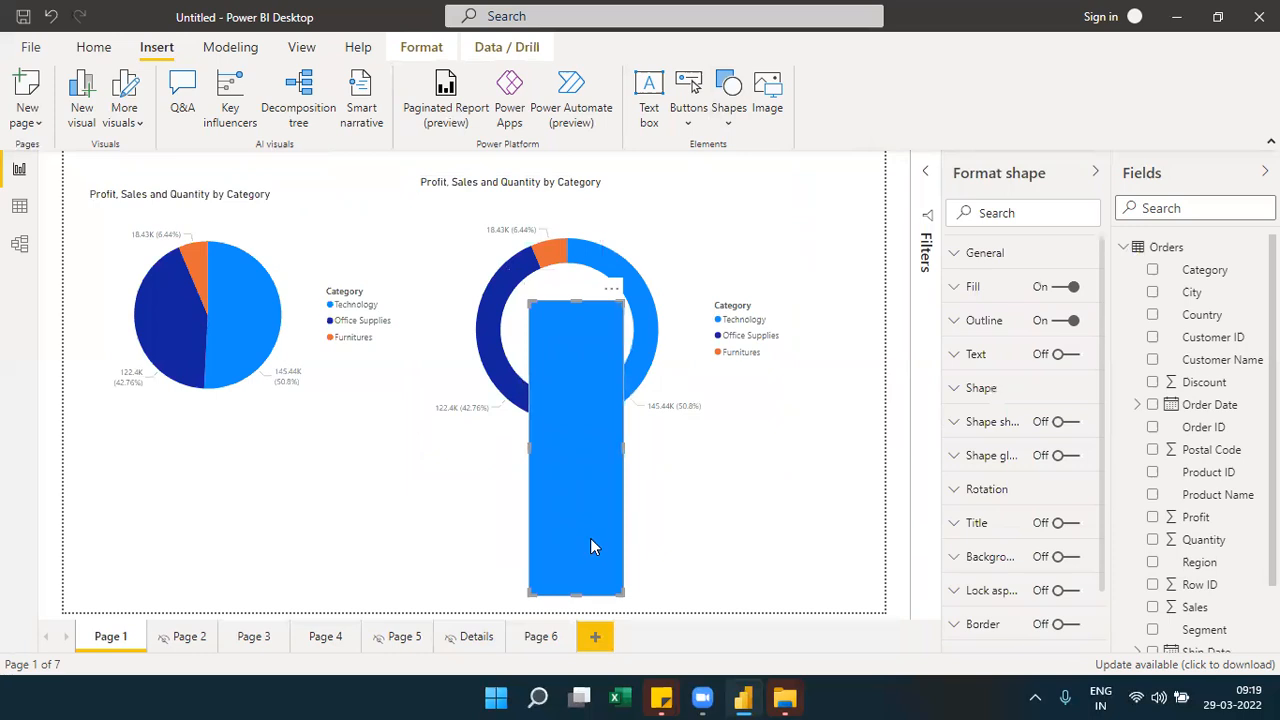
left_click_drag(615, 590, 611, 350)
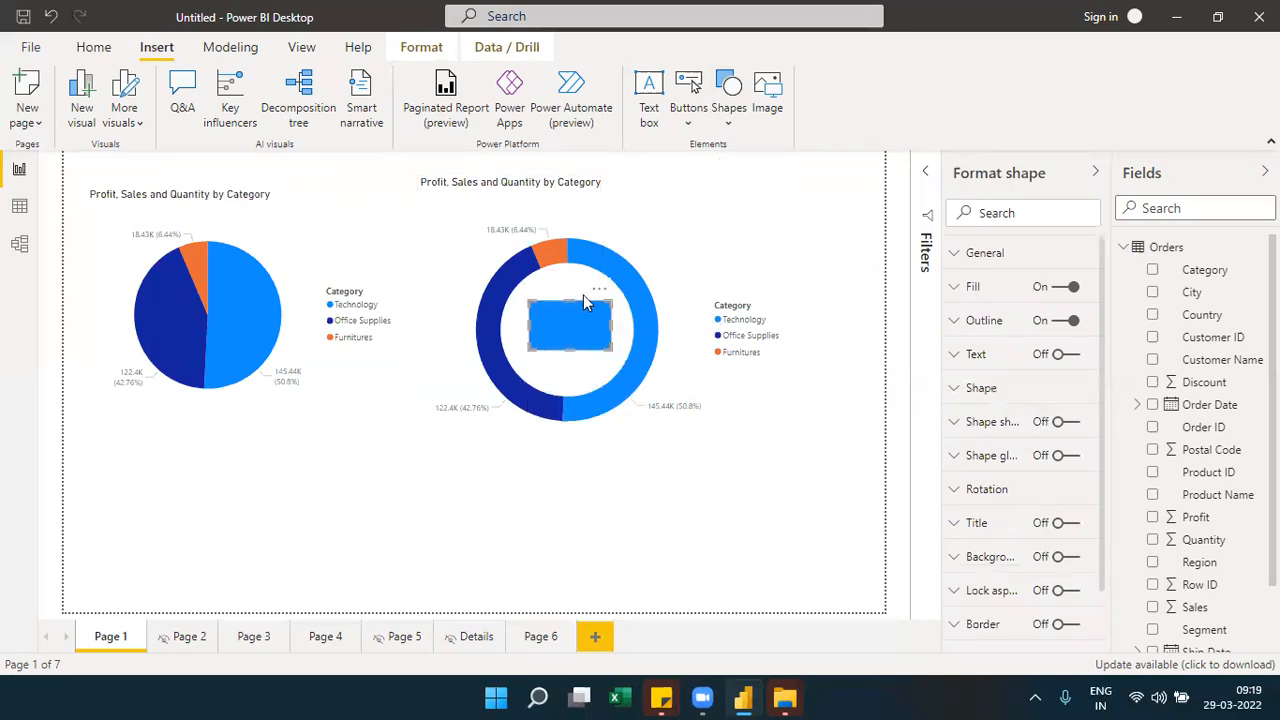
left_click(599, 291)
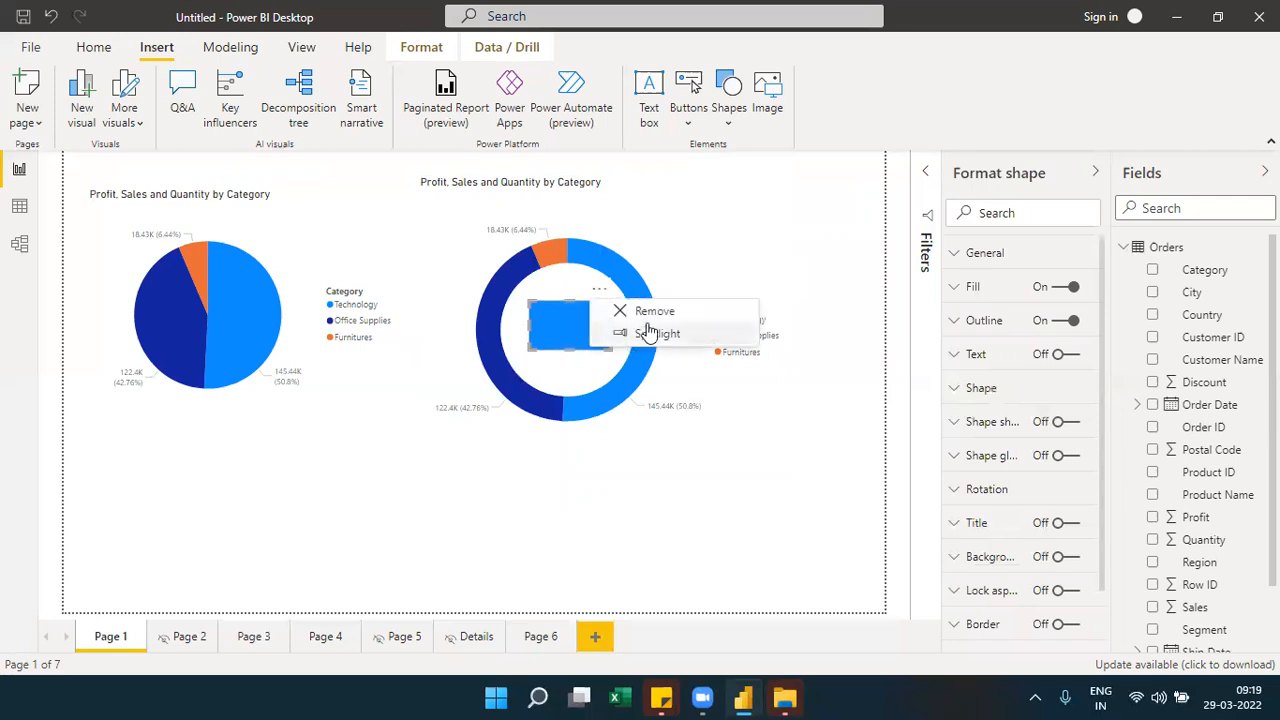
left_click(651, 316)
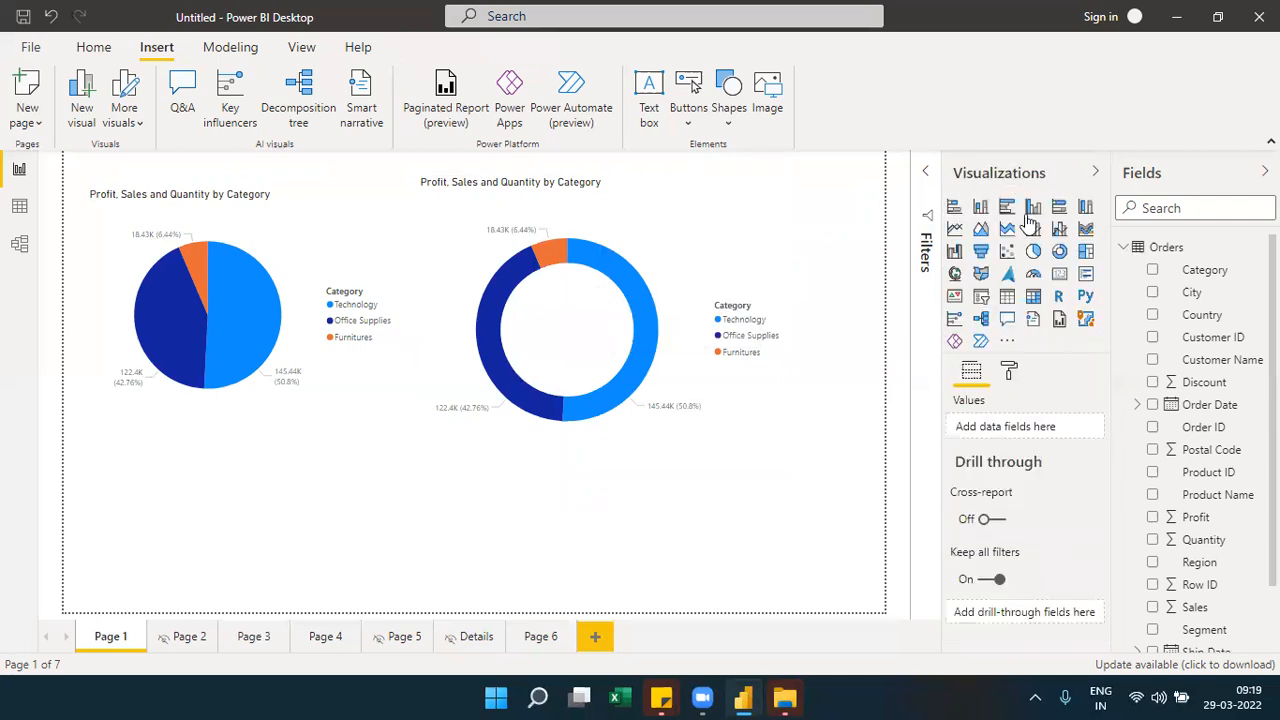
Add an empty card visual, shorten it to roughly a square and place it inside the donut chart's hole
left_click(1060, 274)
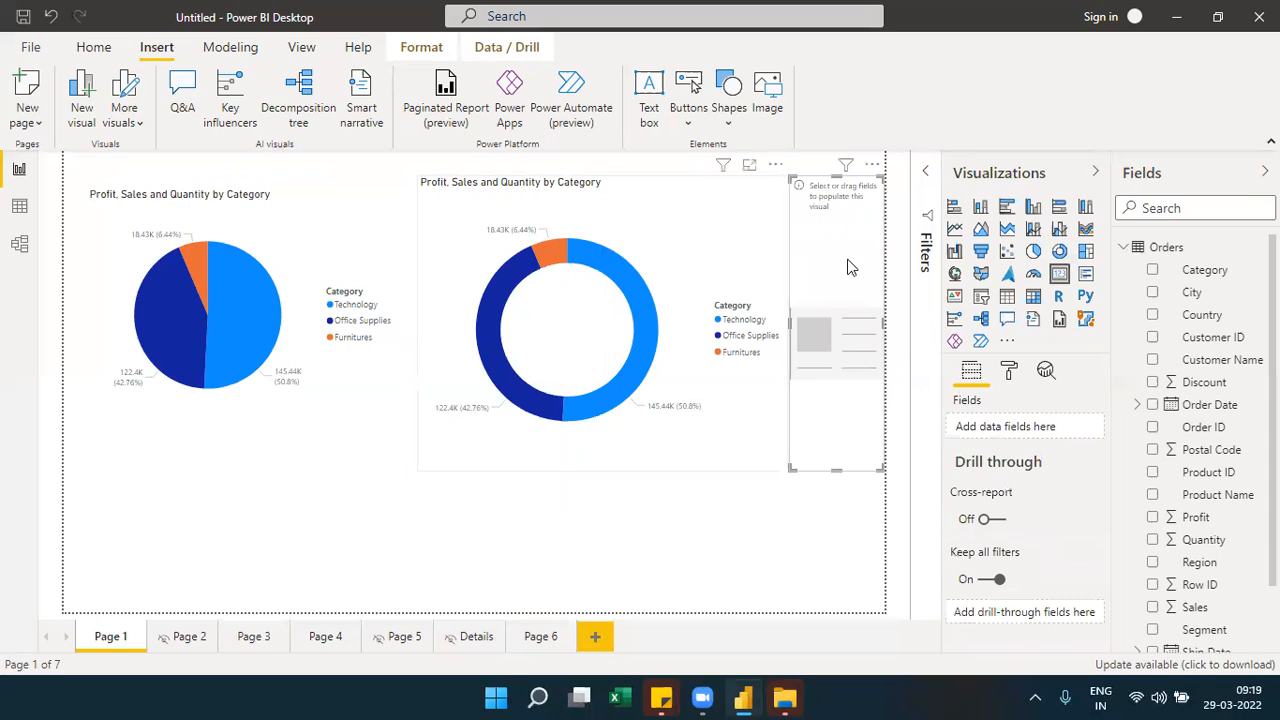
left_click_drag(808, 327, 809, 257)
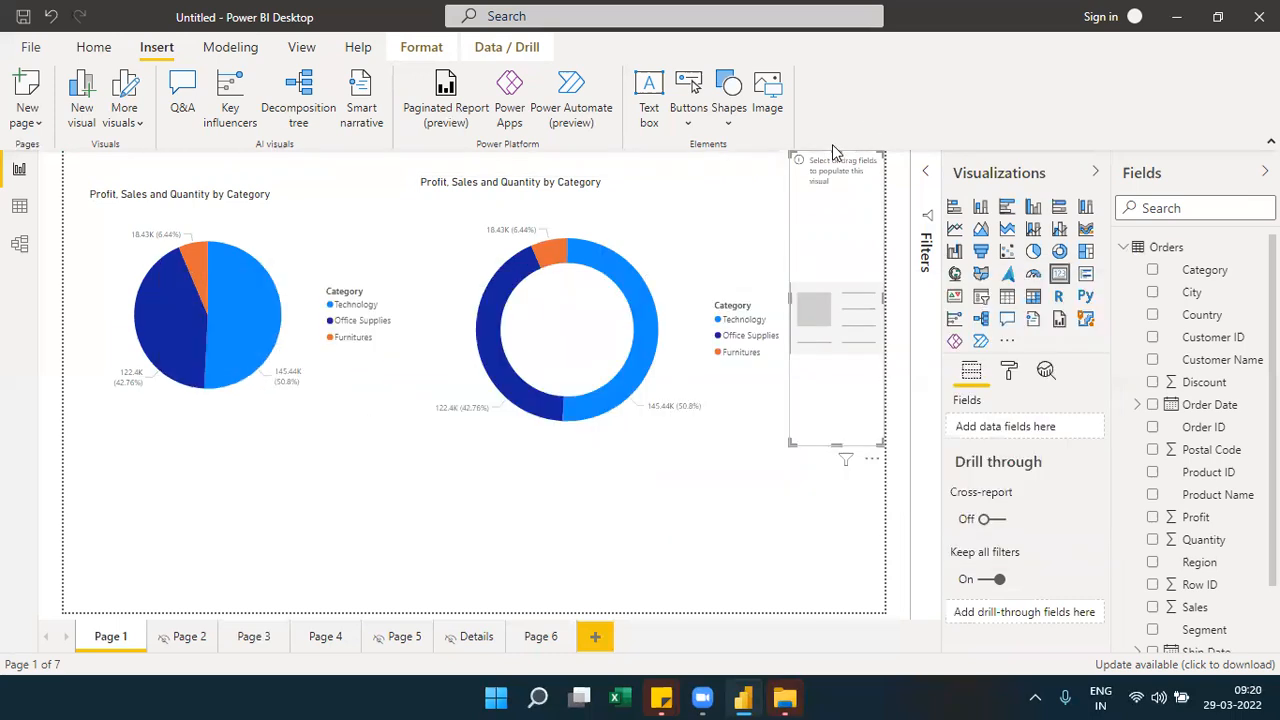
left_click_drag(836, 148, 849, 351)
left_click_drag(851, 396, 583, 317)
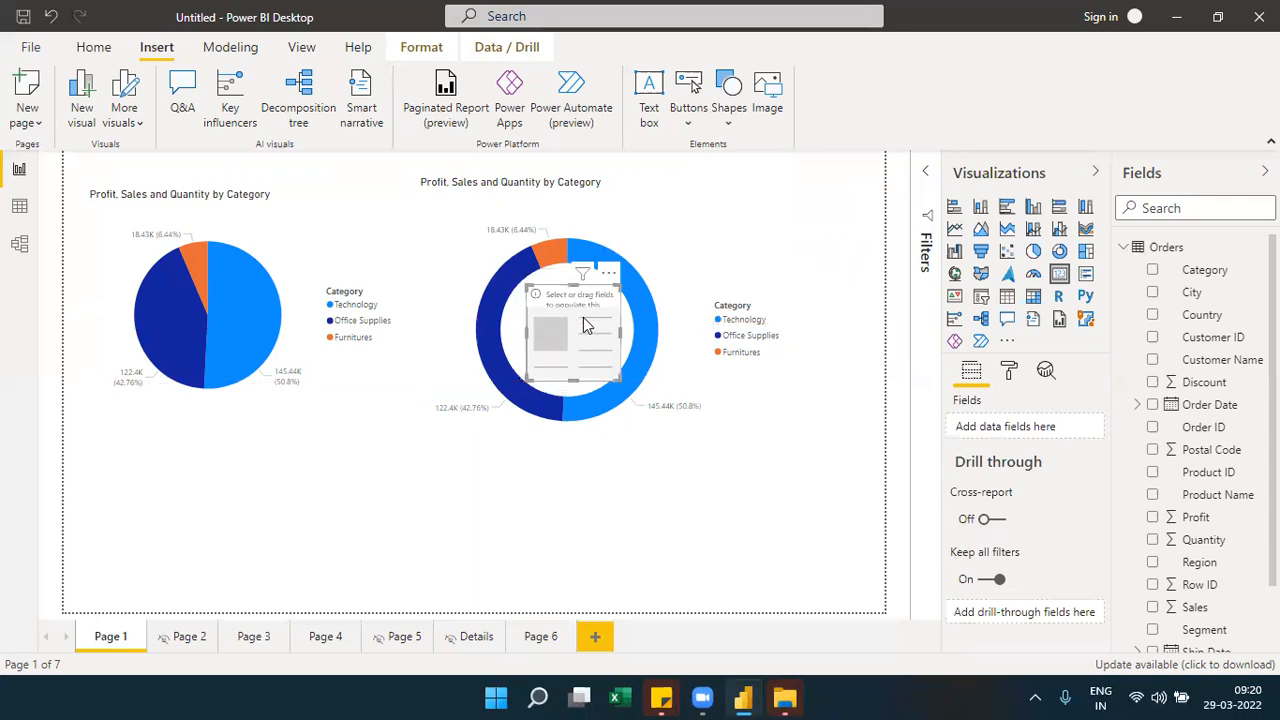
Enlarge the donut chart slightly from its lower outer corner, away from the pie chart
left_click(718, 410)
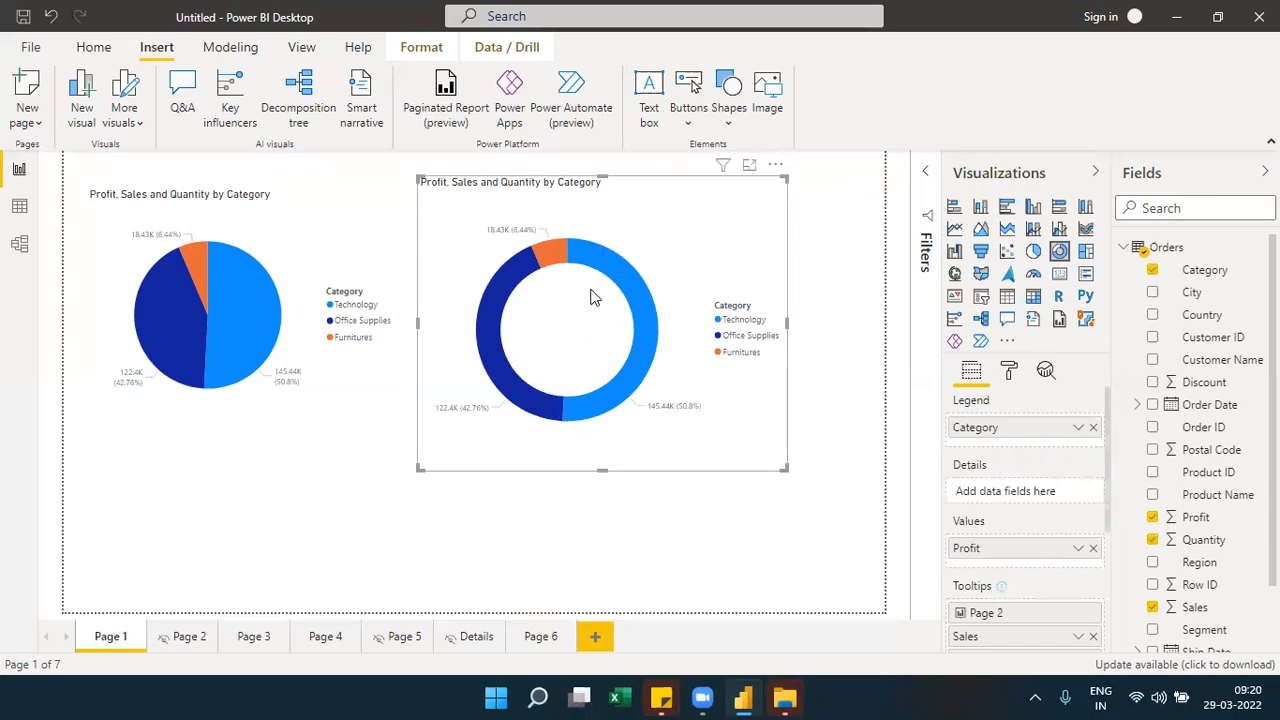
left_click_drag(583, 368, 797, 490)
mouse_move(652, 387)
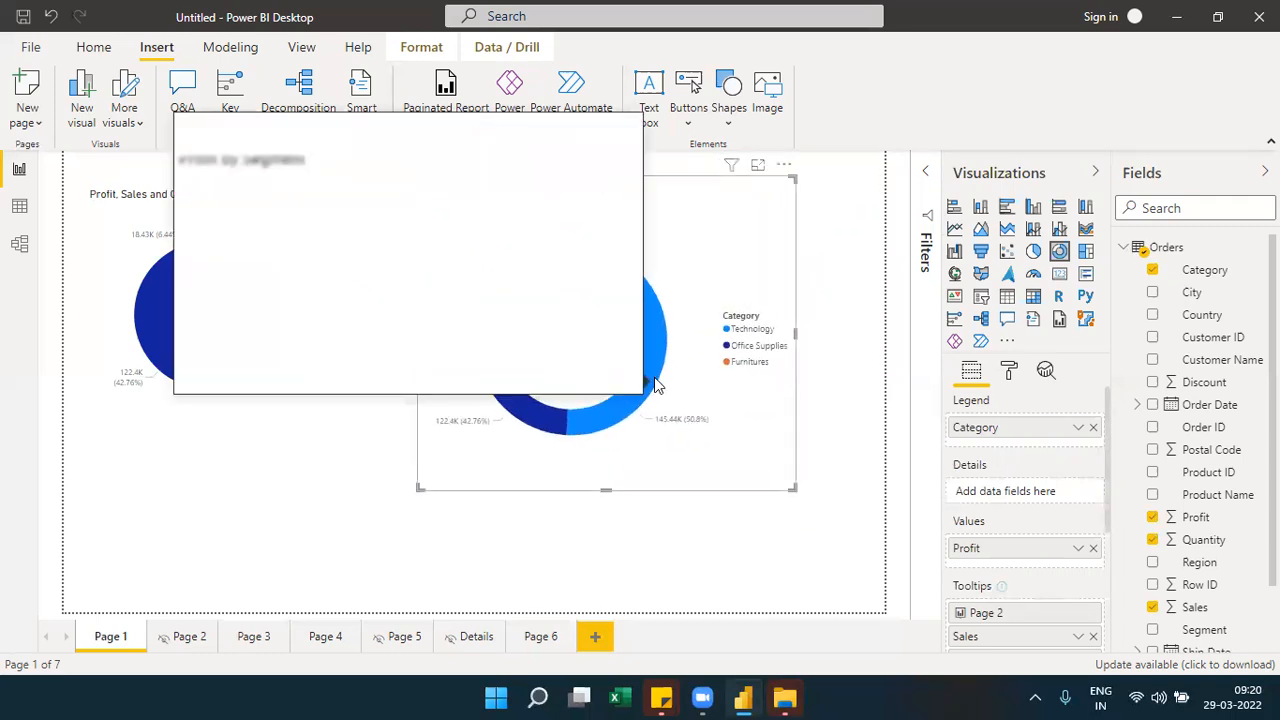
left_click(782, 265)
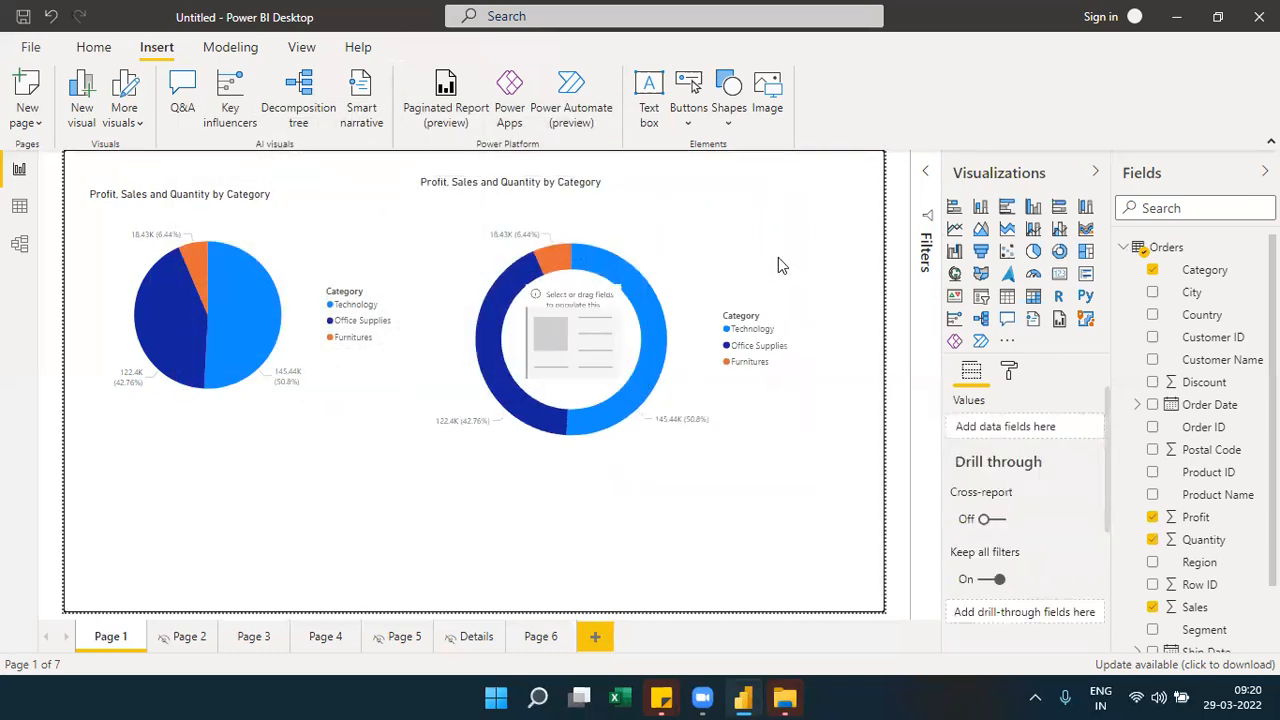
Show the Profit field in the card and widen the card so the full value fits inside the donut
left_click(570, 372)
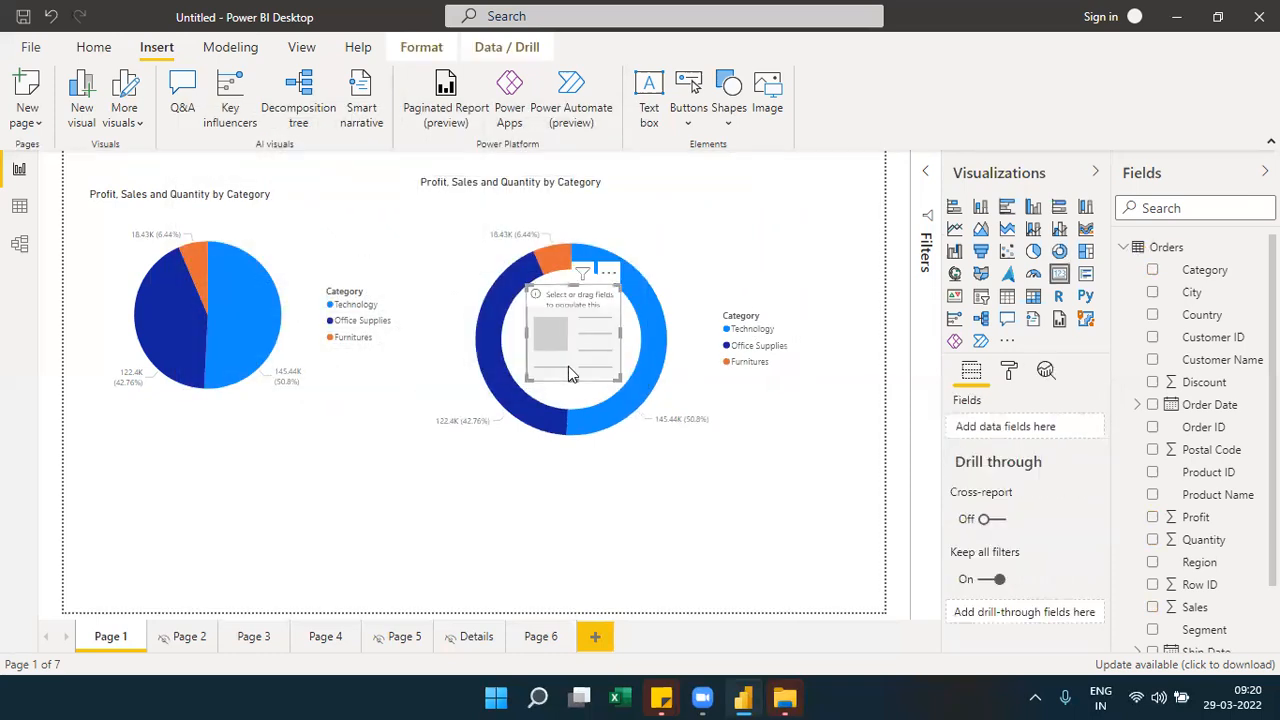
left_click_drag(1204, 522, 1080, 430)
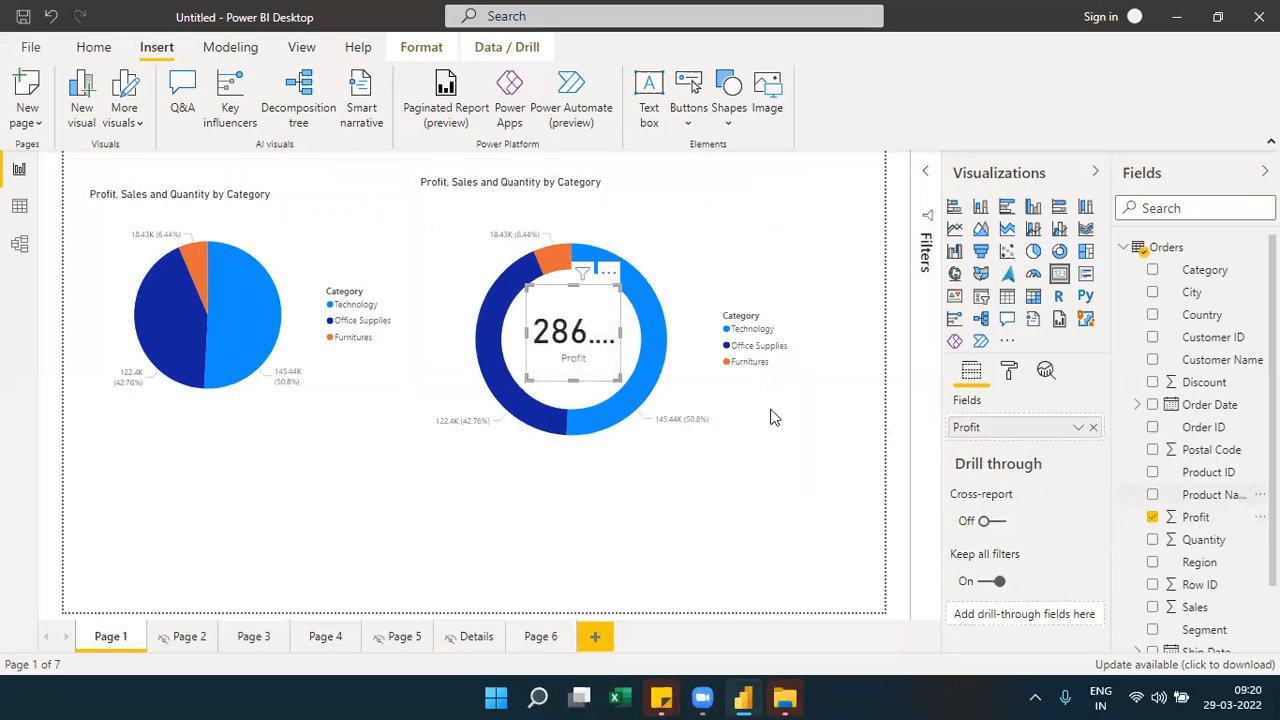
left_click_drag(617, 377, 576, 365)
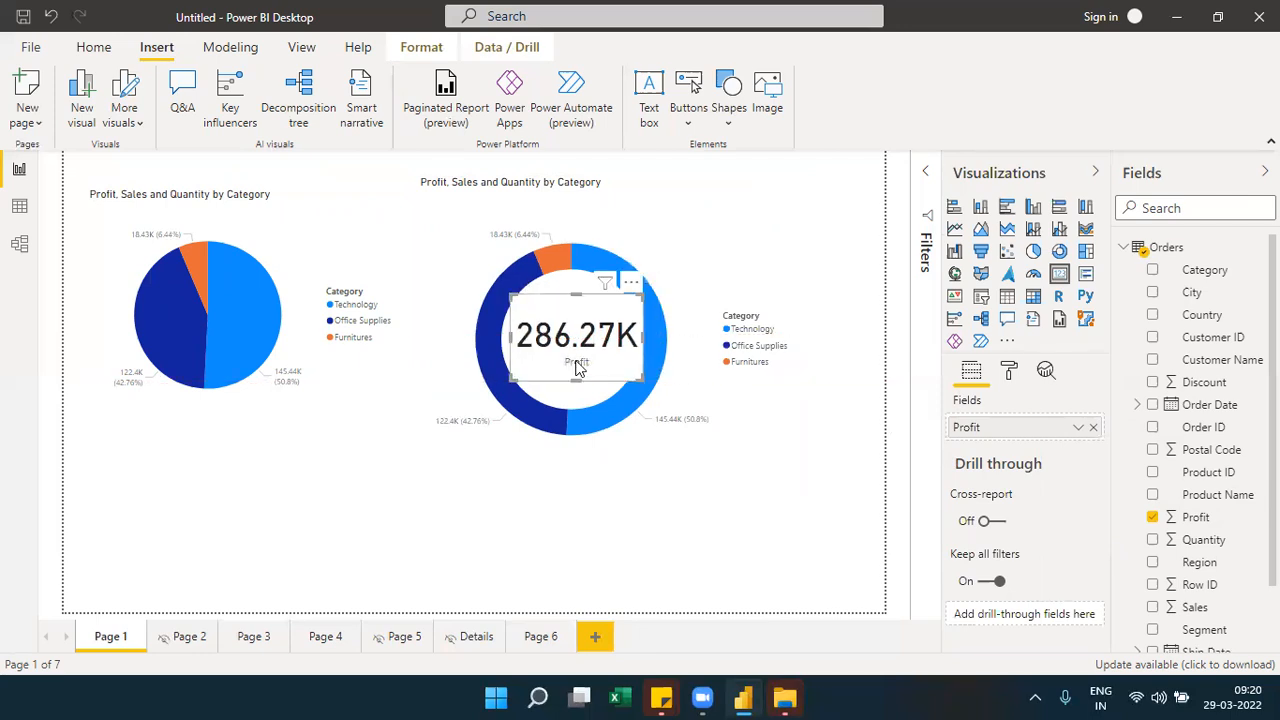
Bring the donut chart to the front of the layer order
left_click(572, 400)
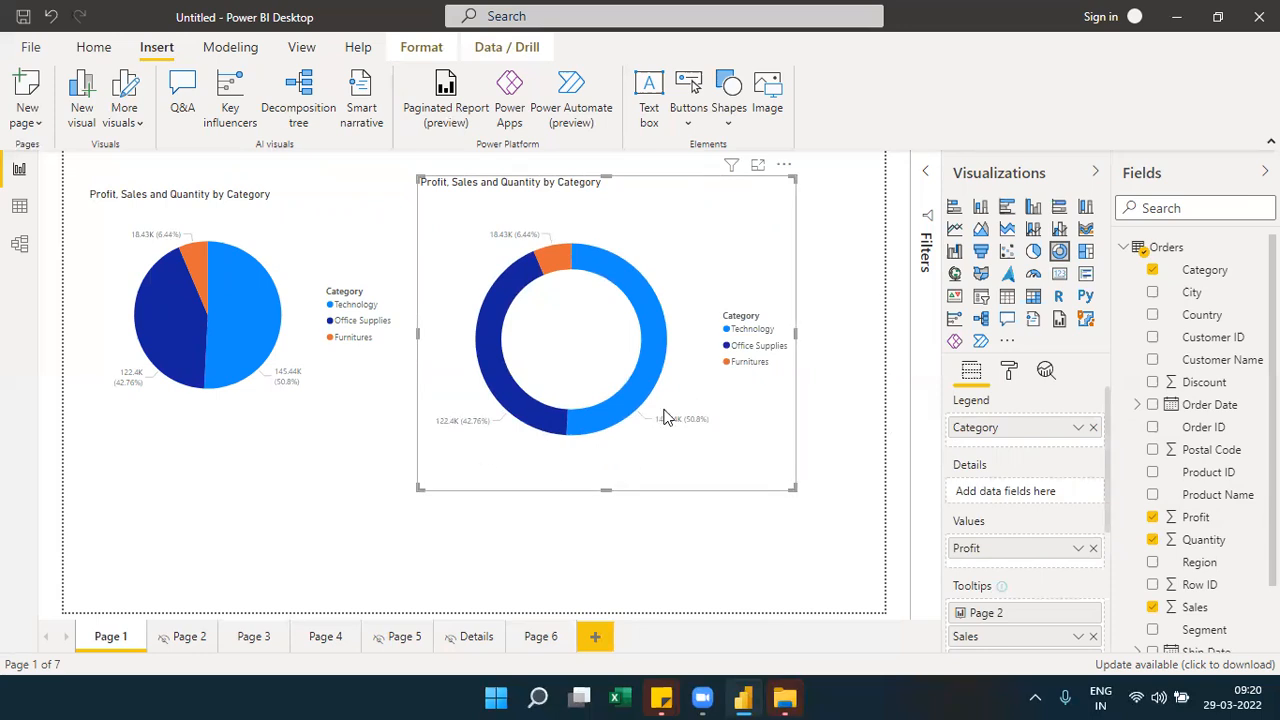
left_click(421, 50)
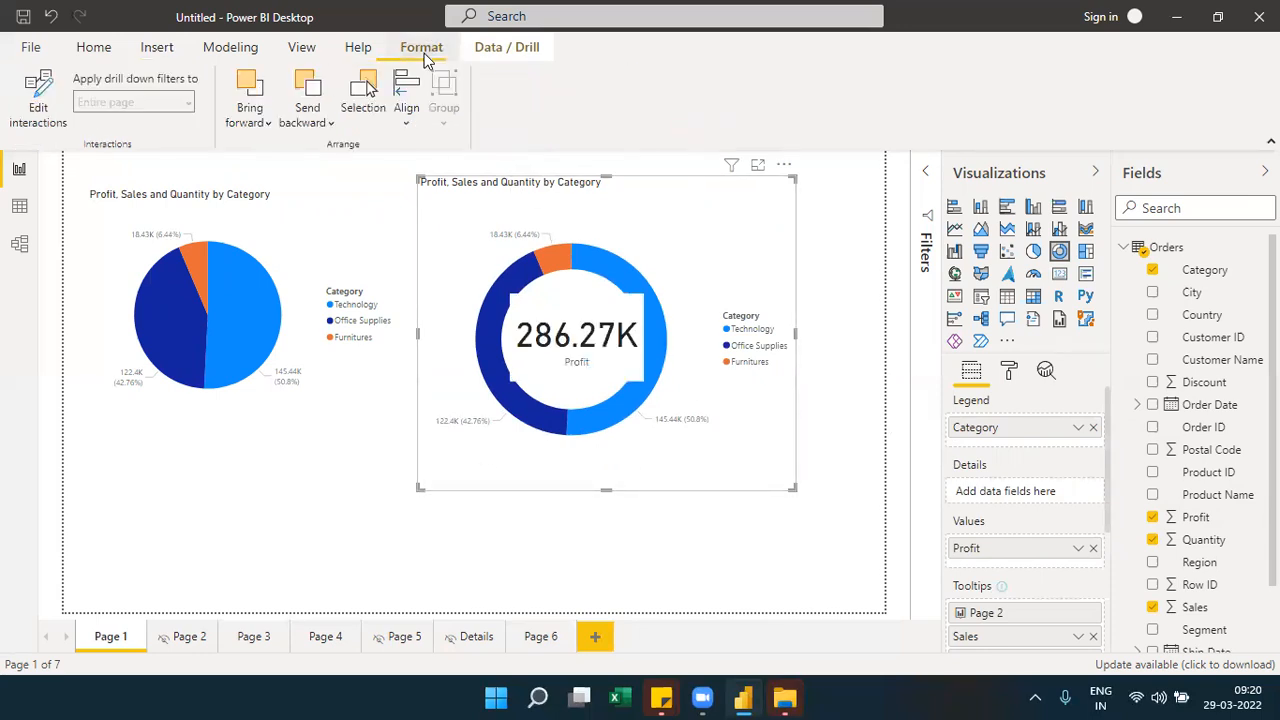
left_click(268, 122)
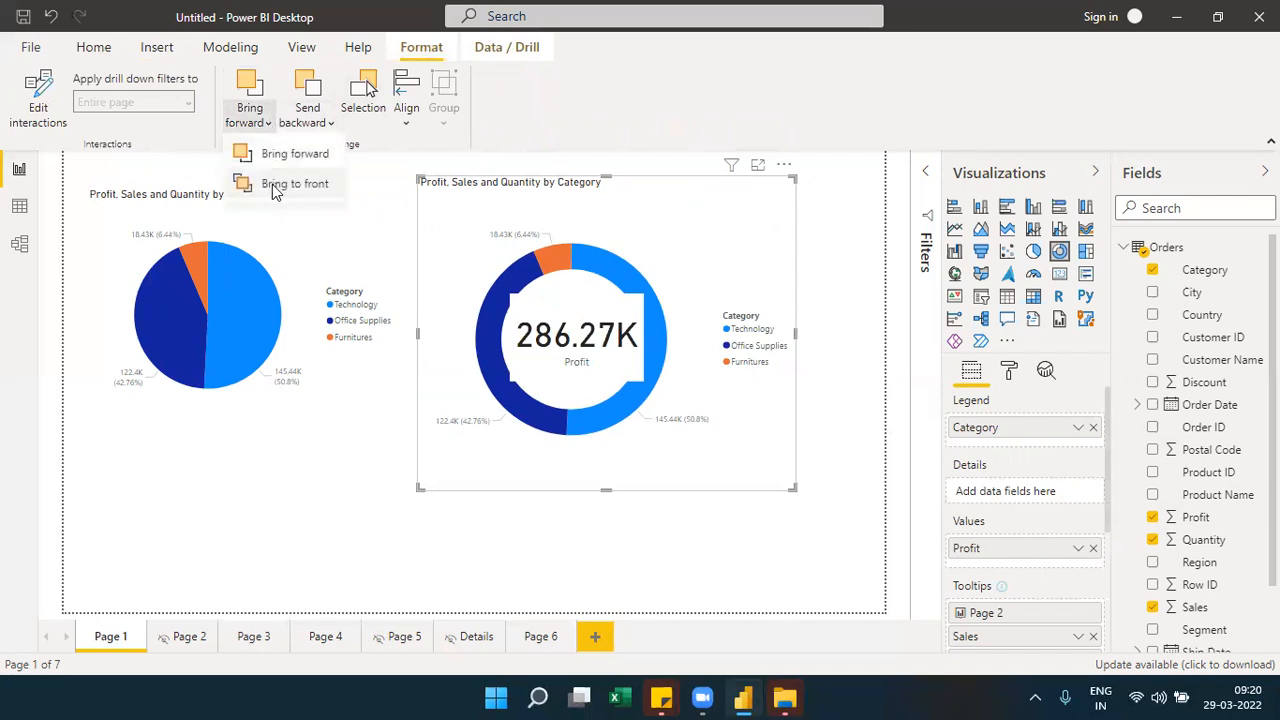
left_click(275, 186)
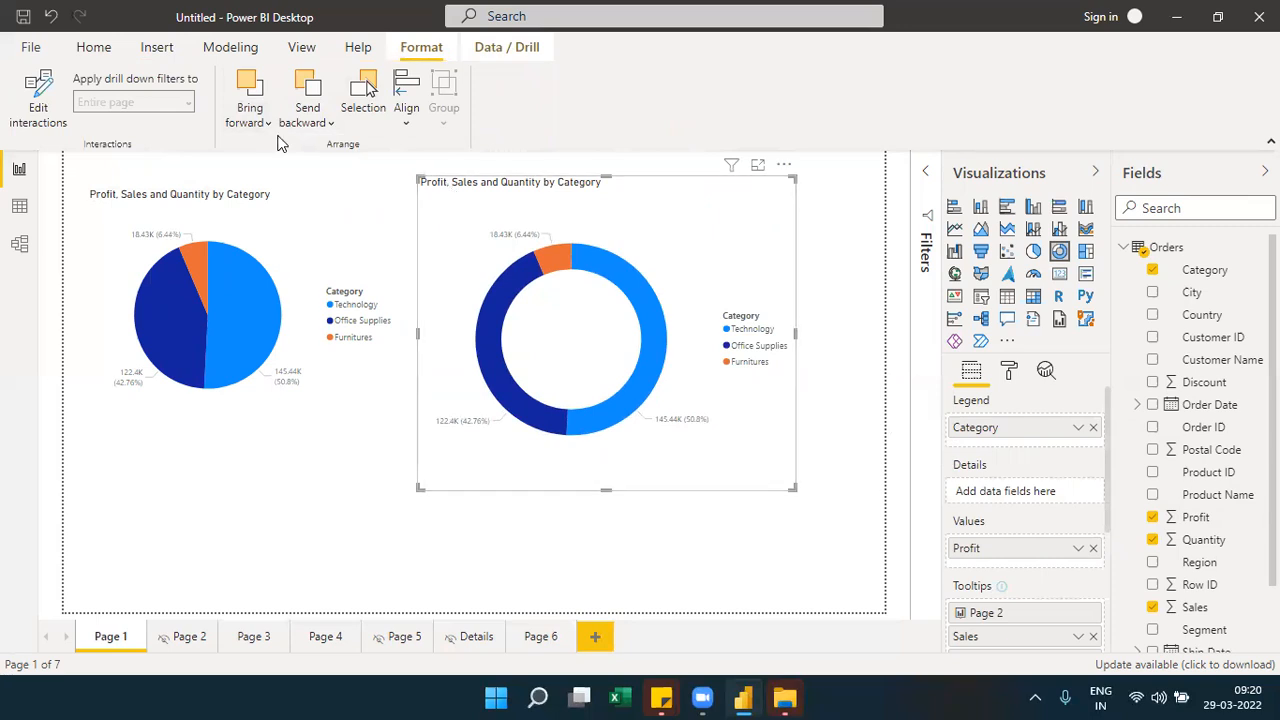
Send the donut chart backward and to the back of the layer order, and deselect it
left_click(330, 122)
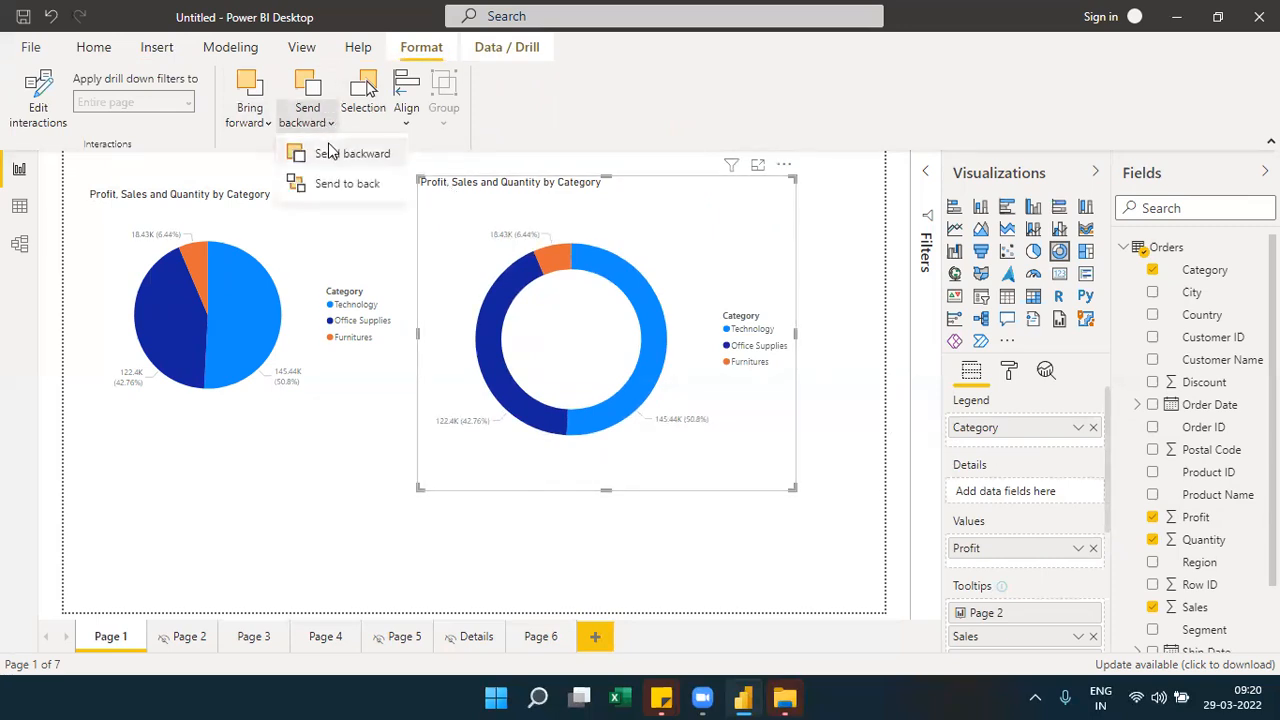
left_click(330, 151)
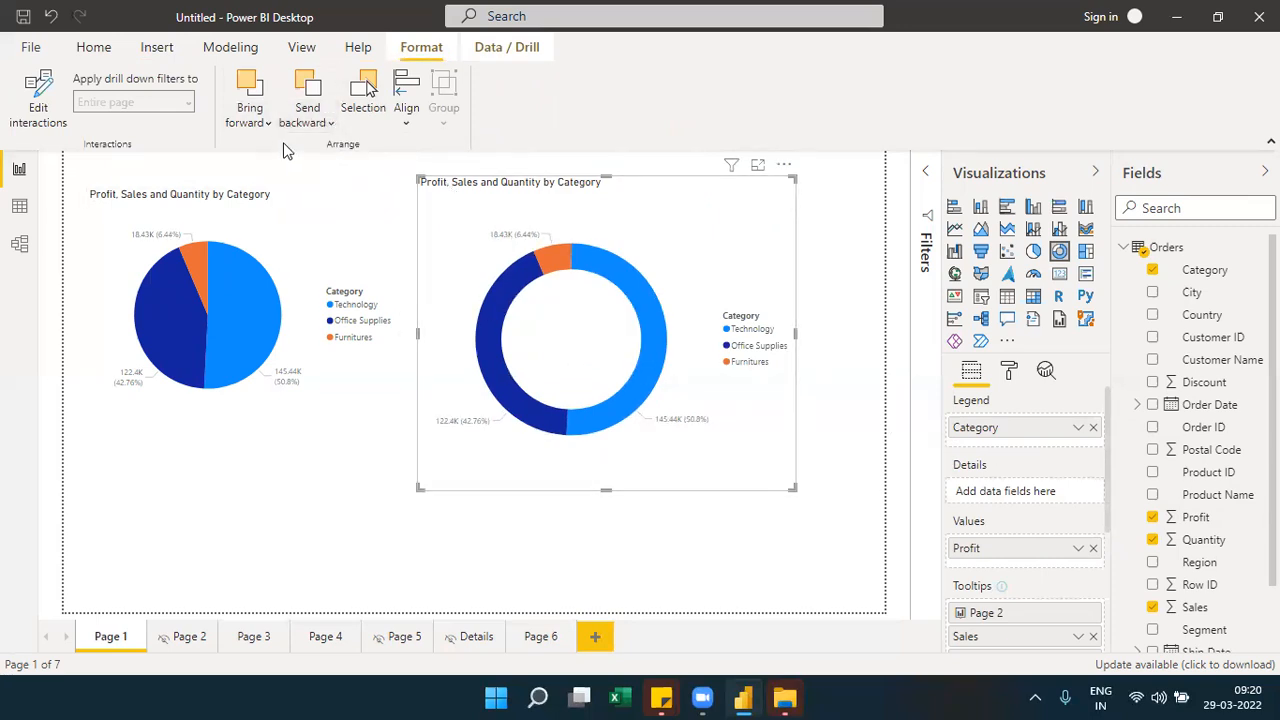
left_click(312, 115)
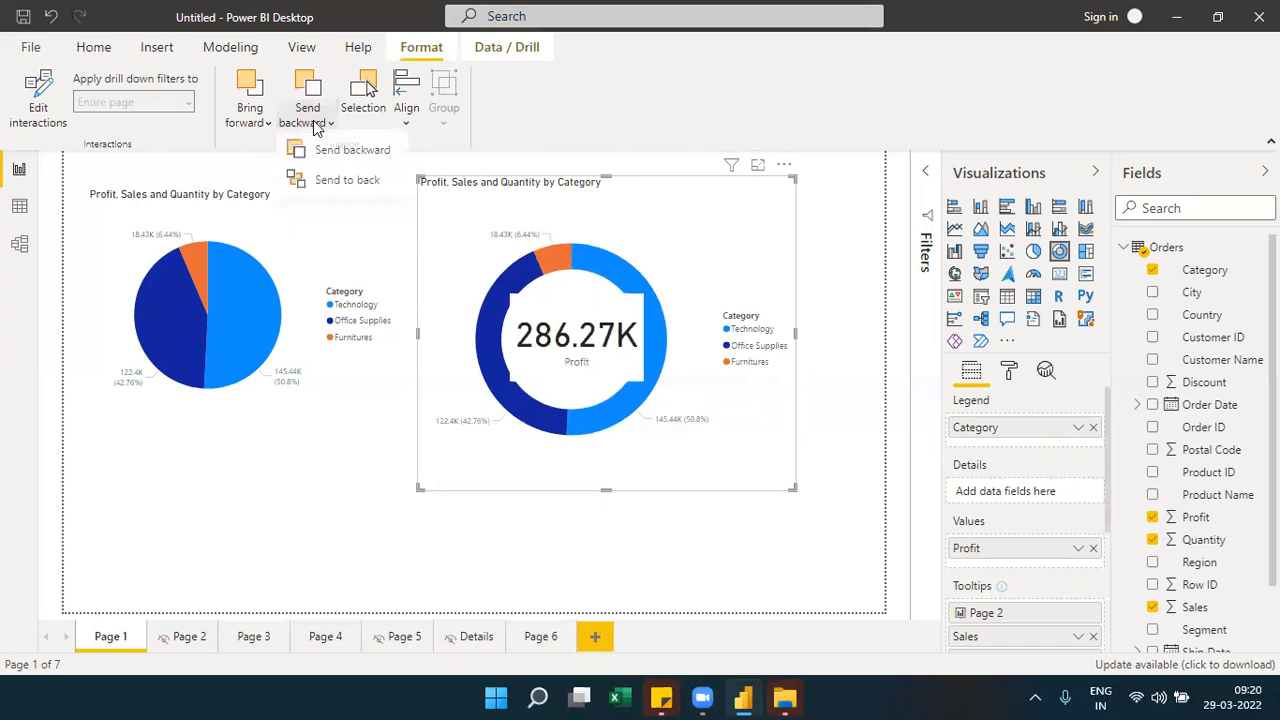
left_click(326, 186)
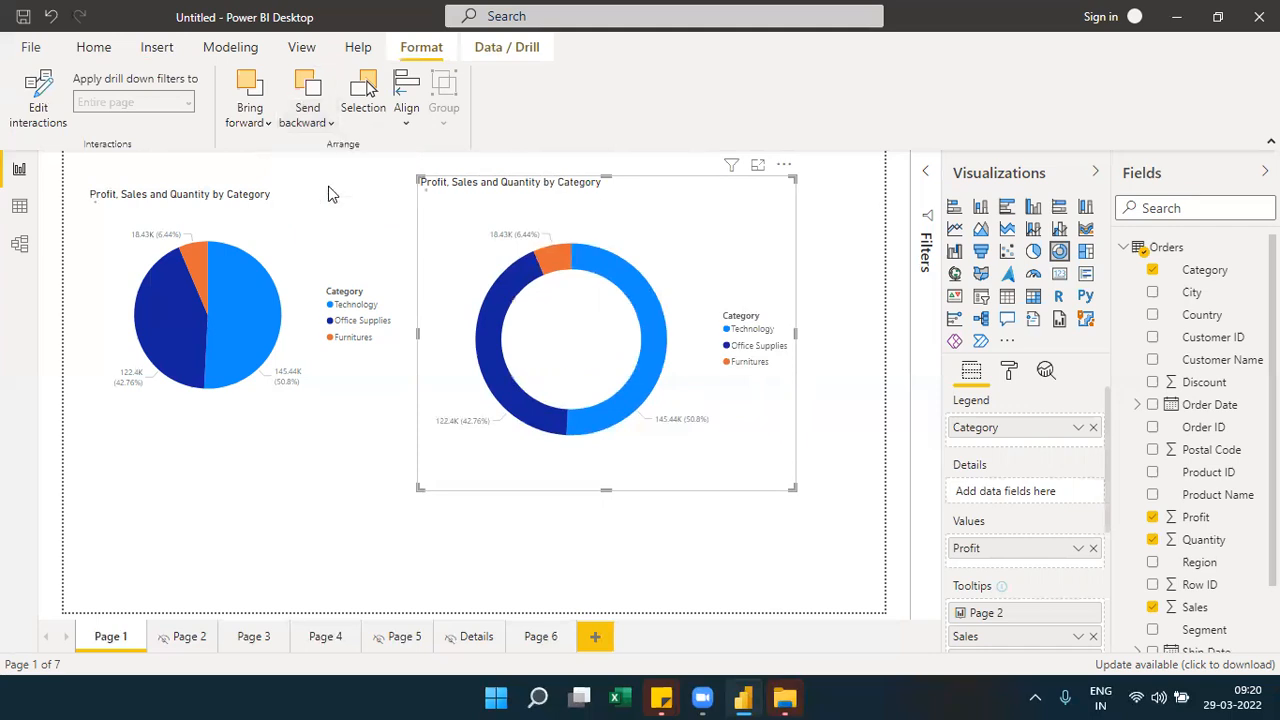
left_click(604, 498)
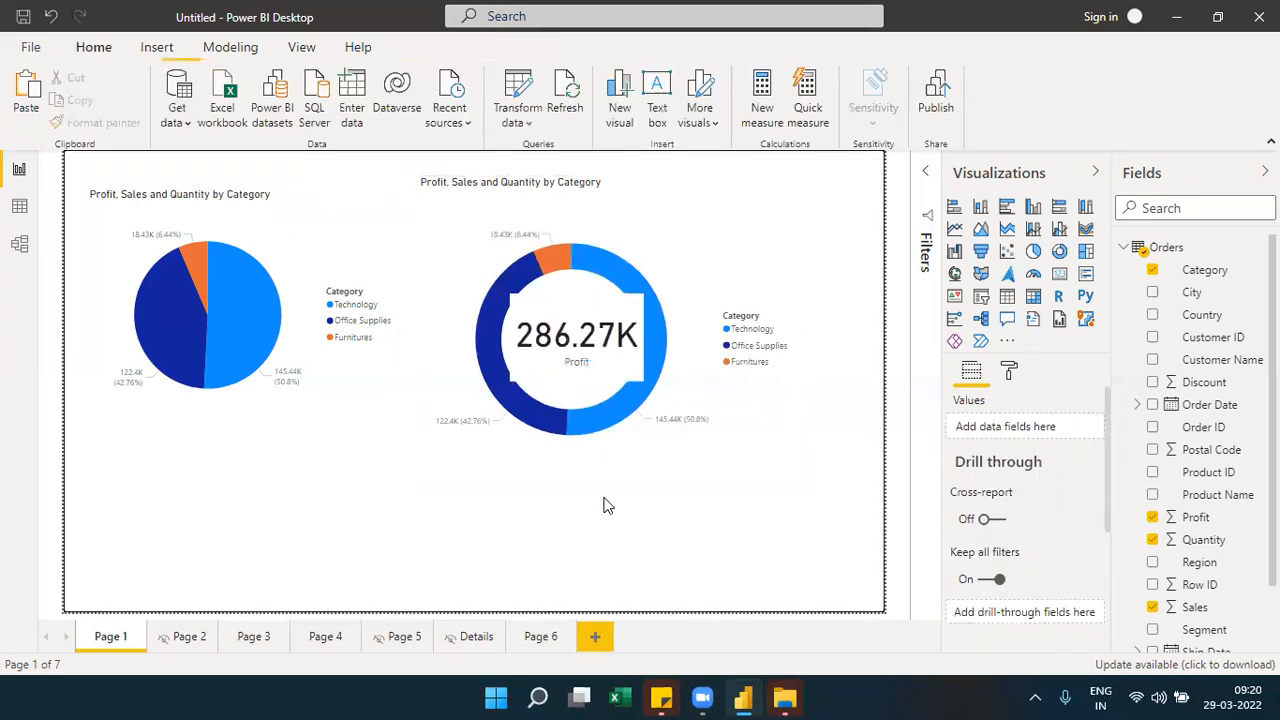
Select the Profit card, switch to the donut chart and send it to the back once more
left_click(607, 377)
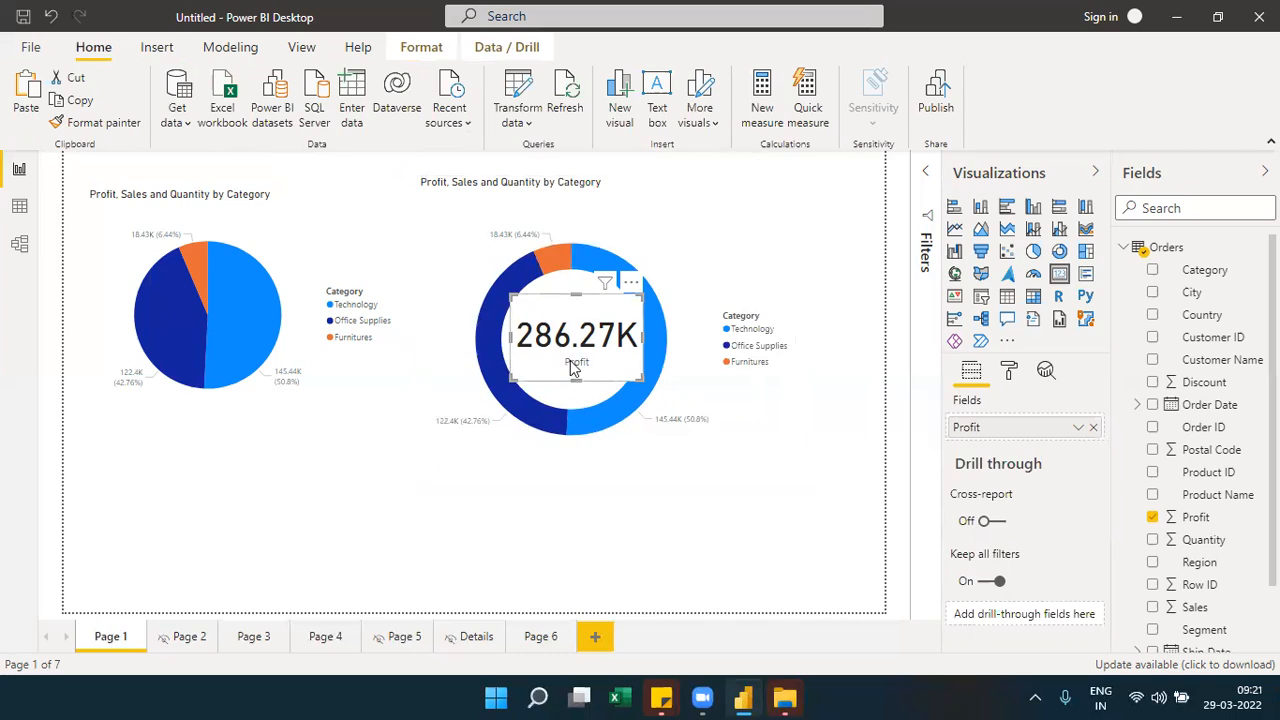
left_click(615, 214)
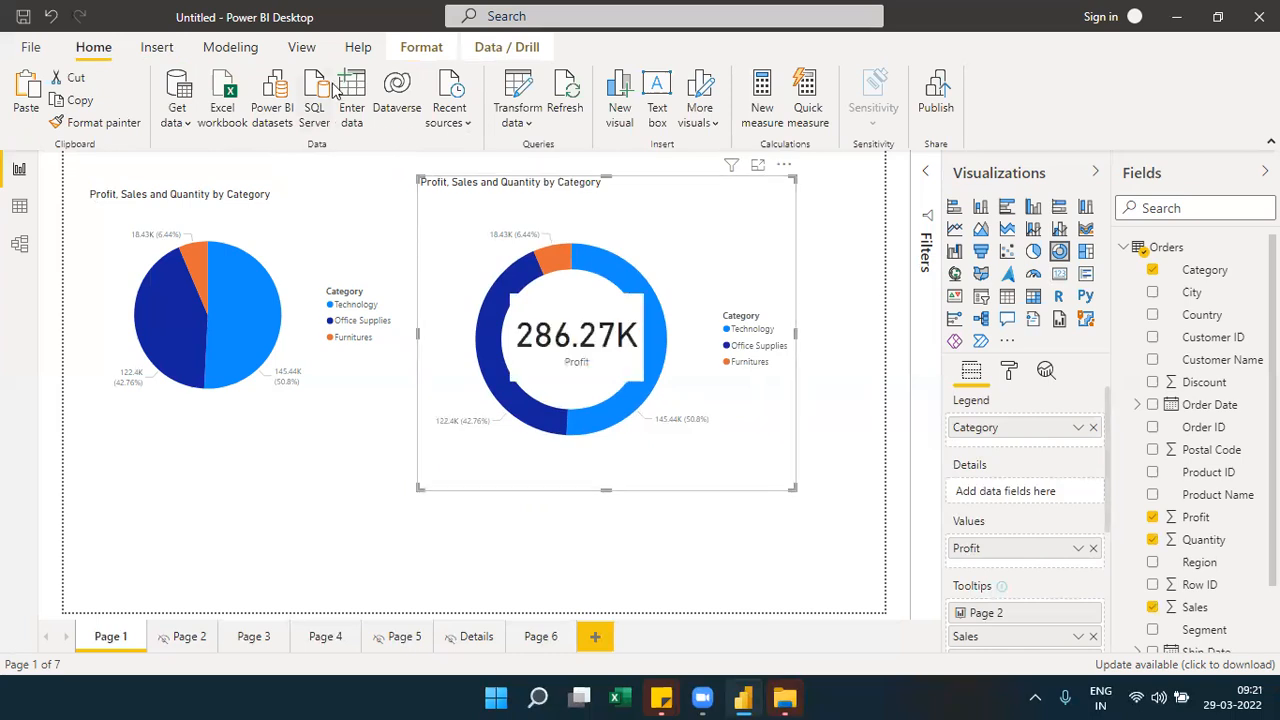
left_click(418, 47)
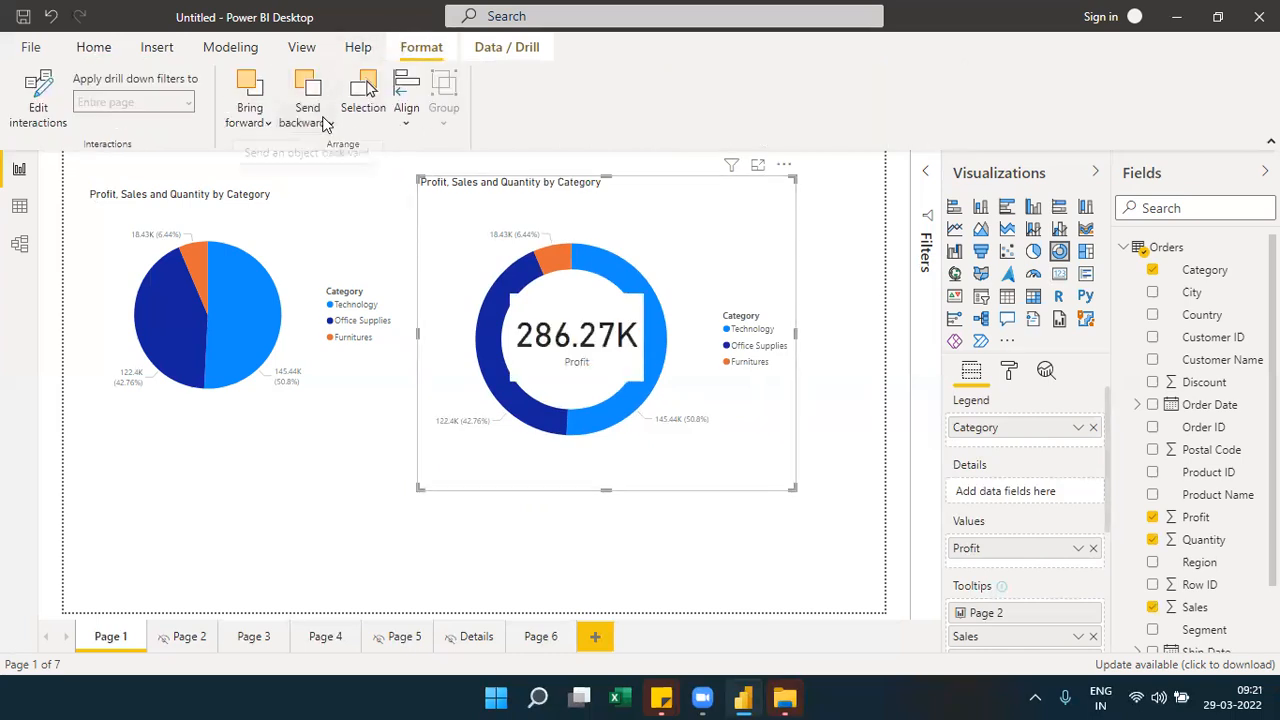
left_click(323, 122)
left_click(334, 181)
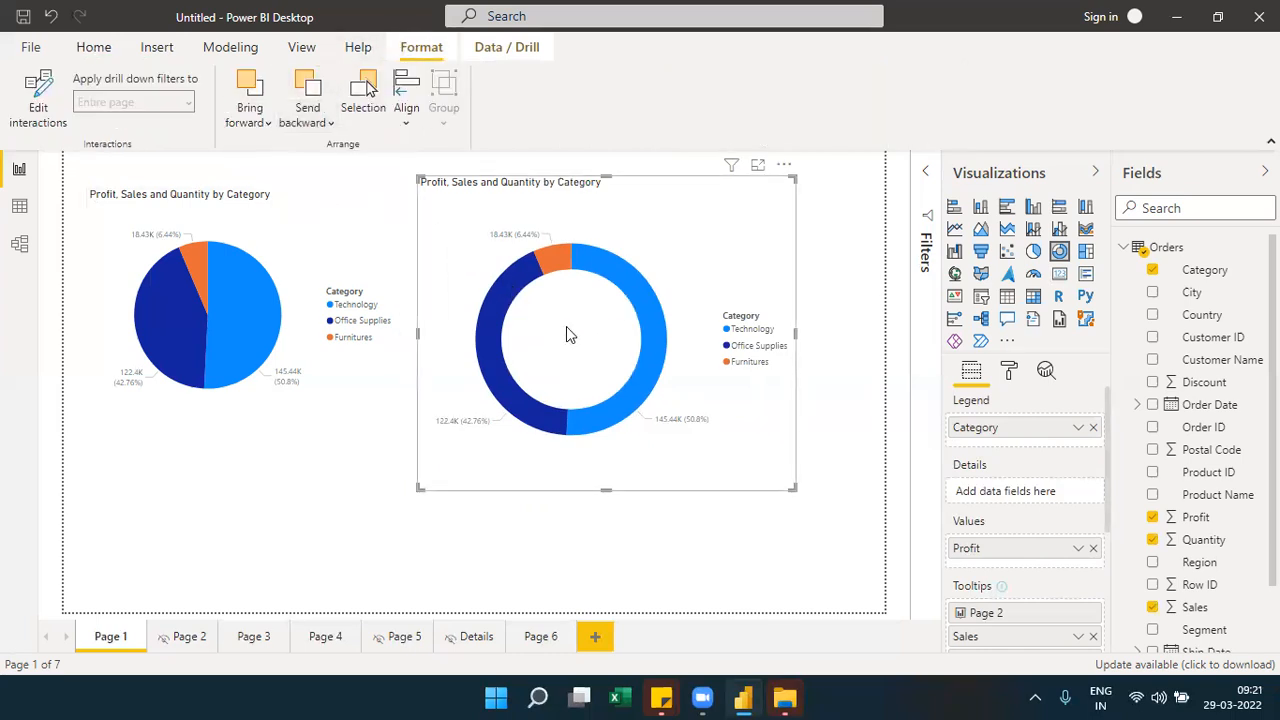
left_click(607, 510)
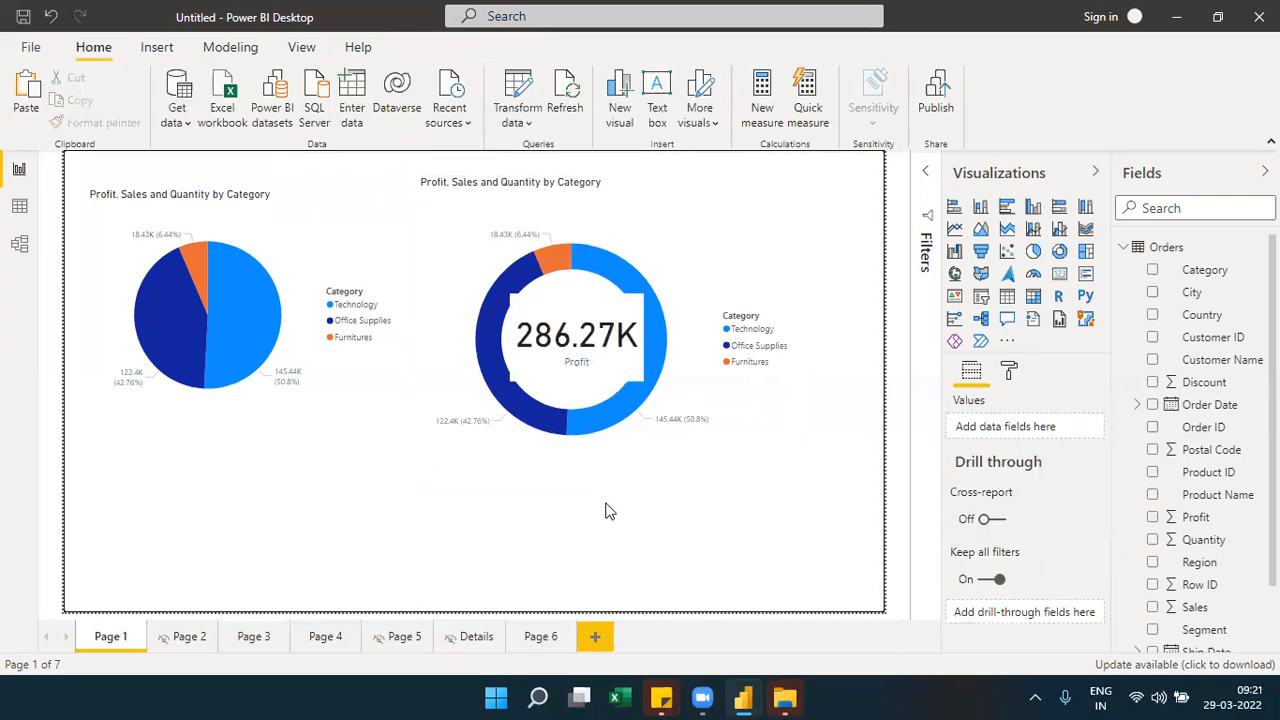
Set the text size of the Profit card's data label to 30 pt
left_click(583, 358)
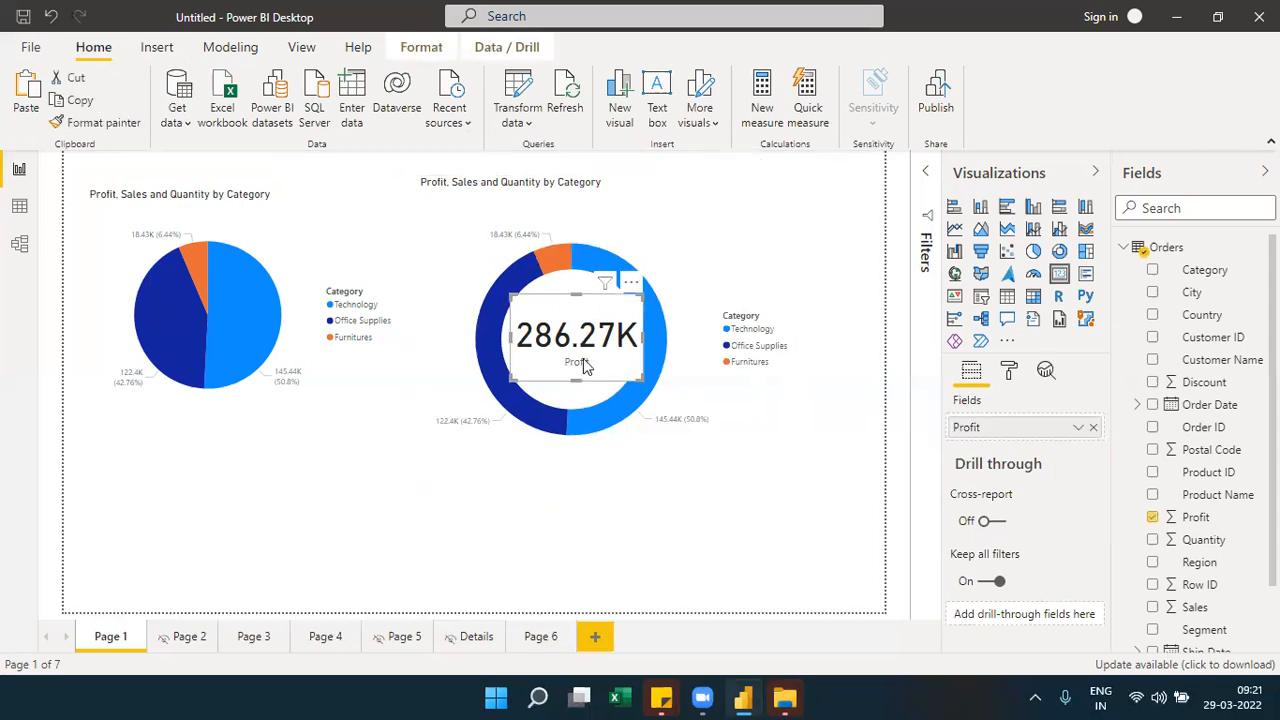
left_click(1007, 372)
left_click(1000, 475)
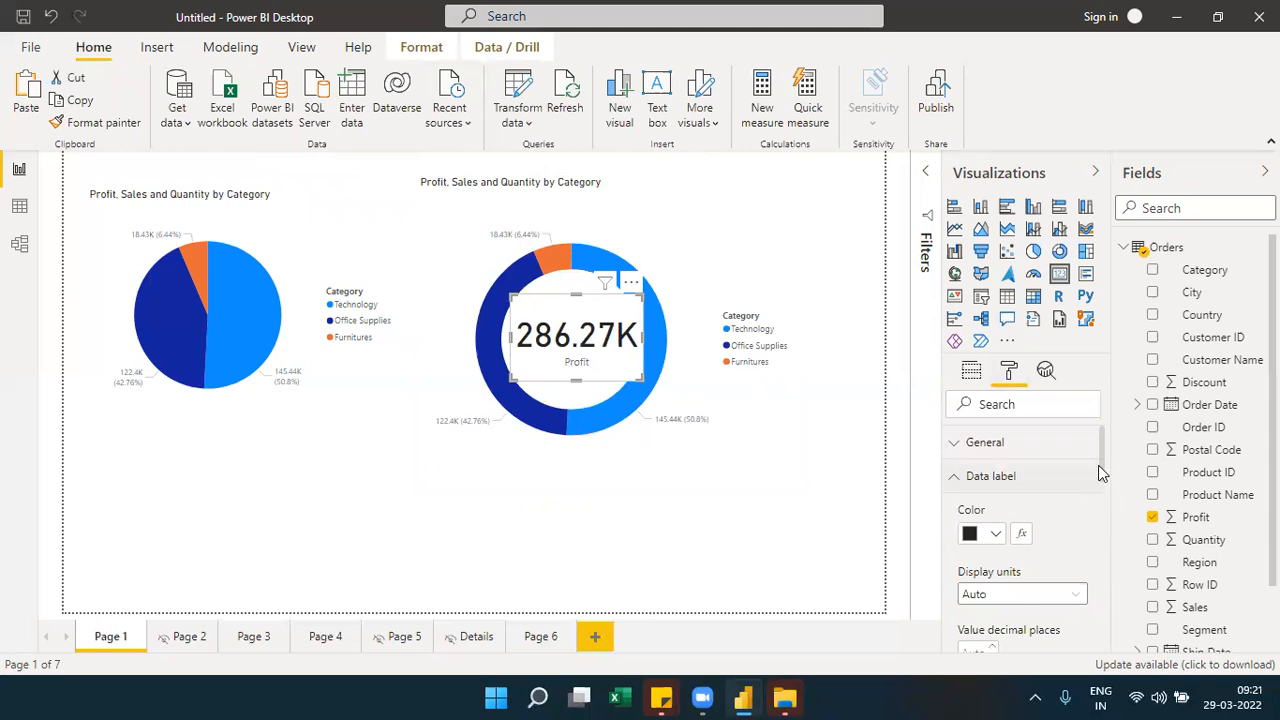
left_click_drag(1105, 470, 1057, 512)
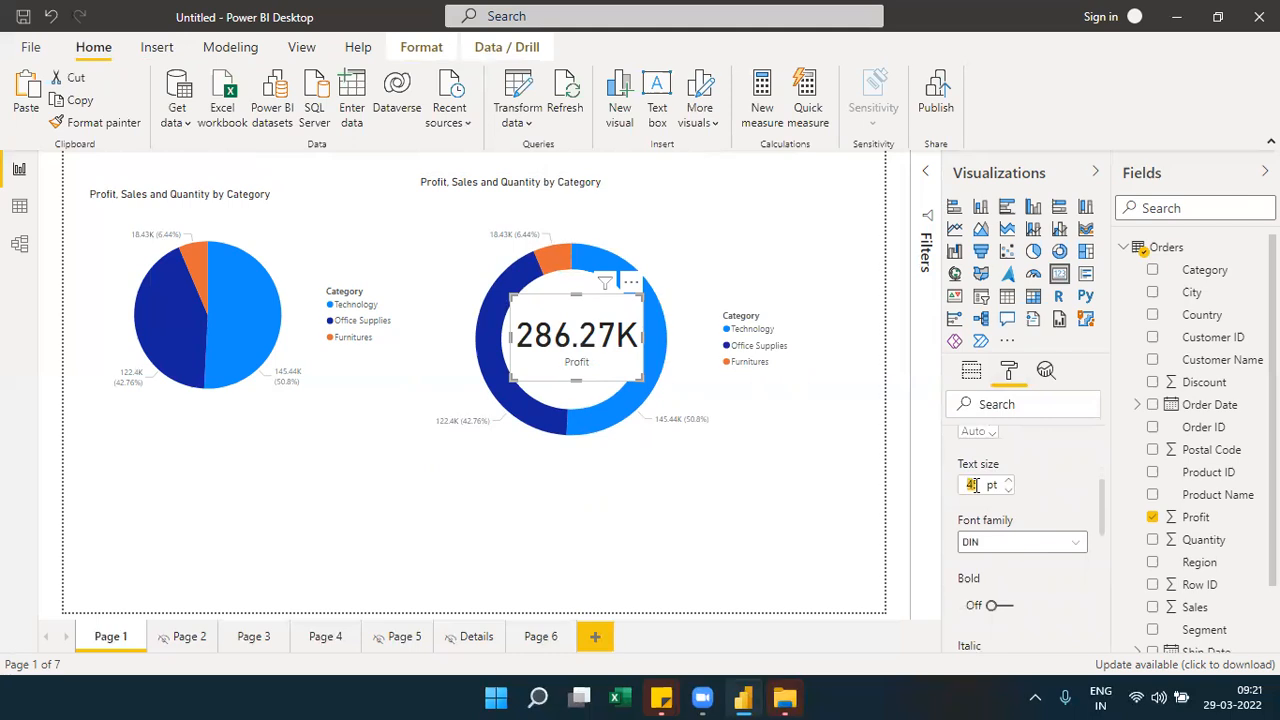
type("3")
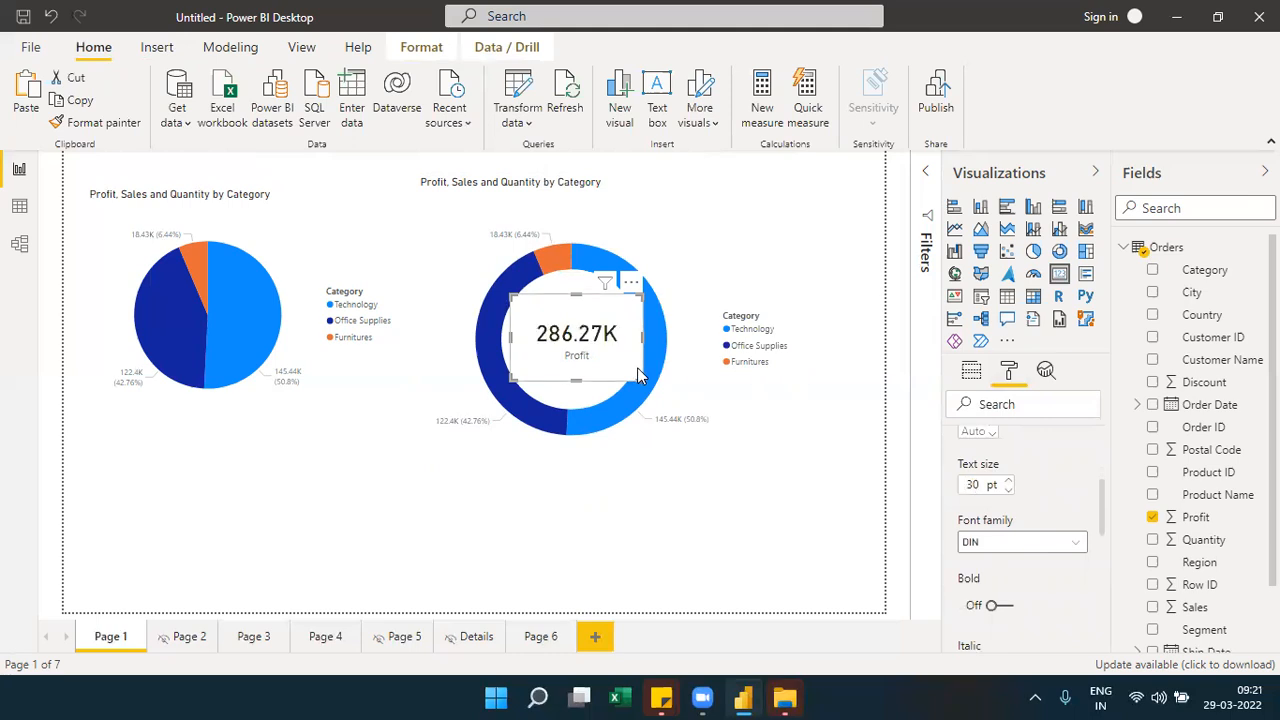
Narrow and shorten the Profit card until it fits centred inside the donut's hole without covering the ring
left_click_drag(638, 373, 606, 367)
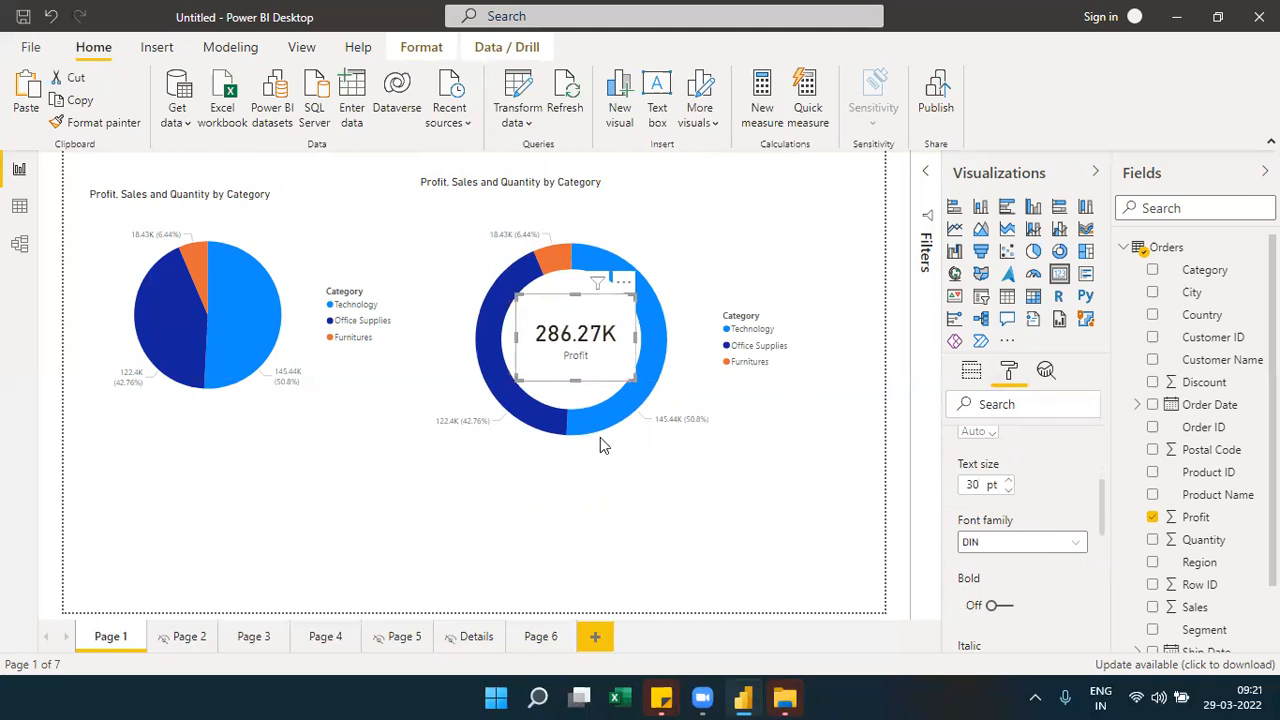
left_click(614, 529)
left_click(588, 343)
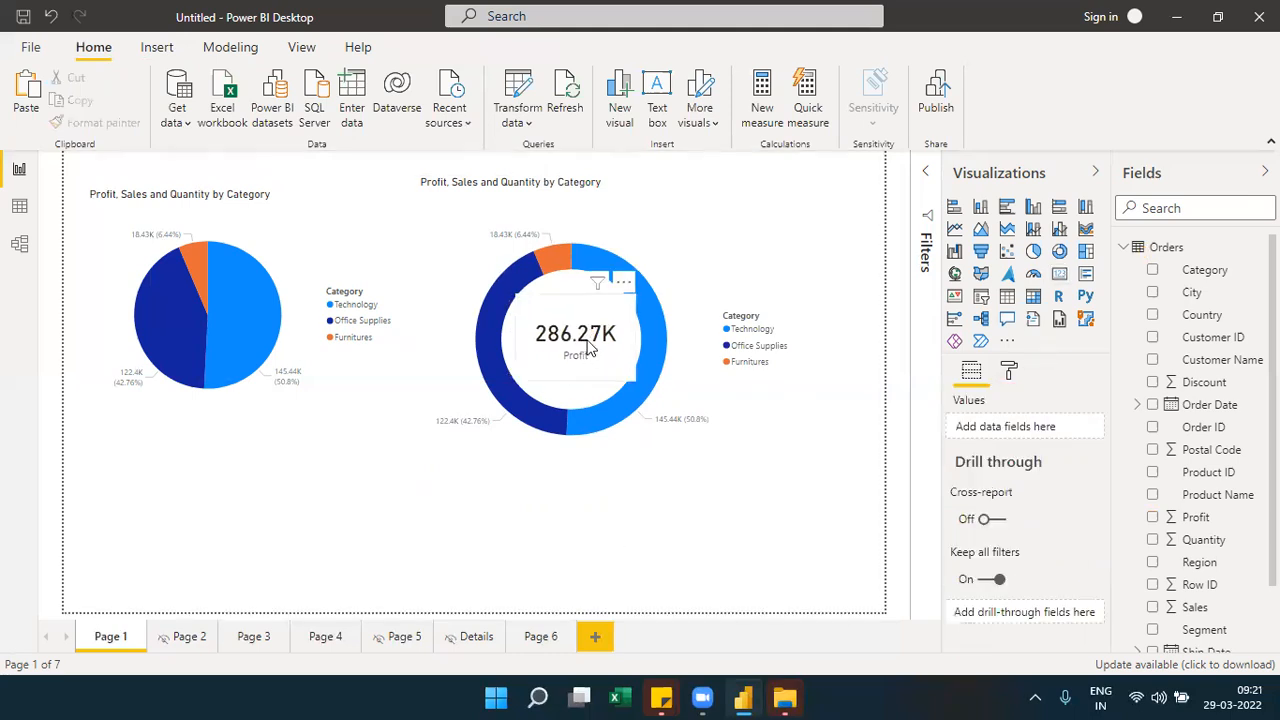
left_click(1009, 370)
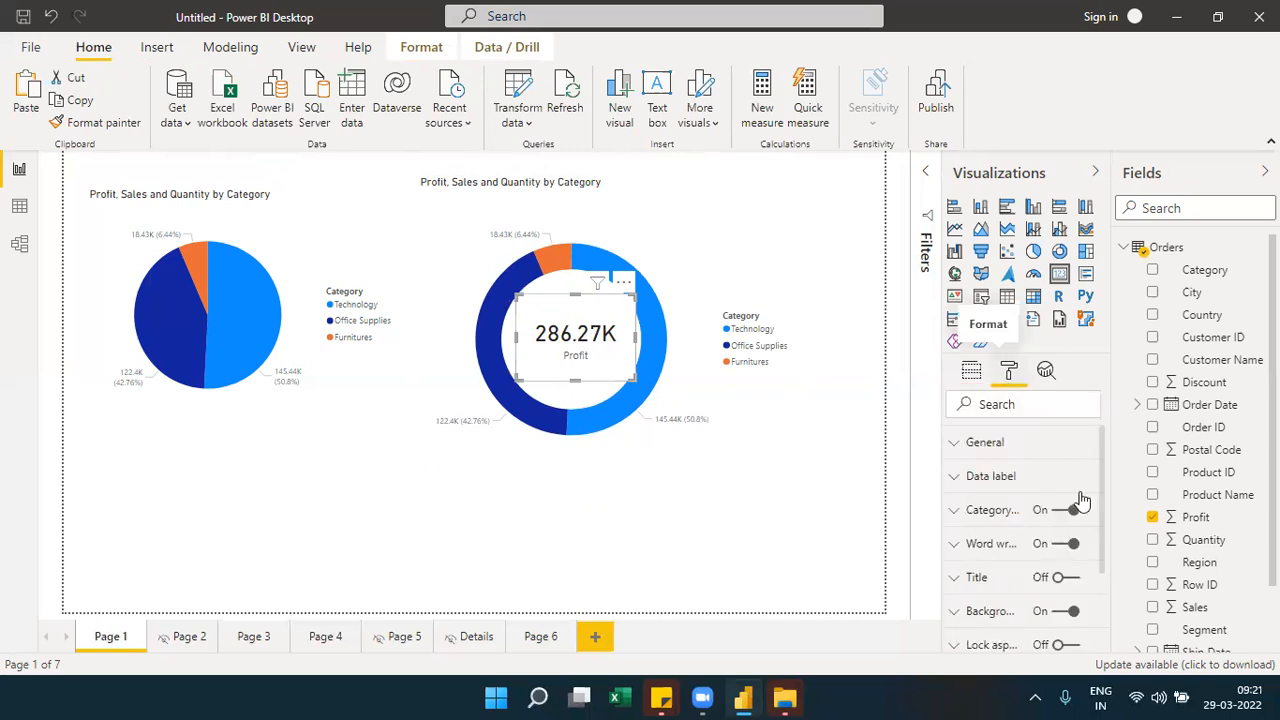
scroll(1102, 576, "down", 4)
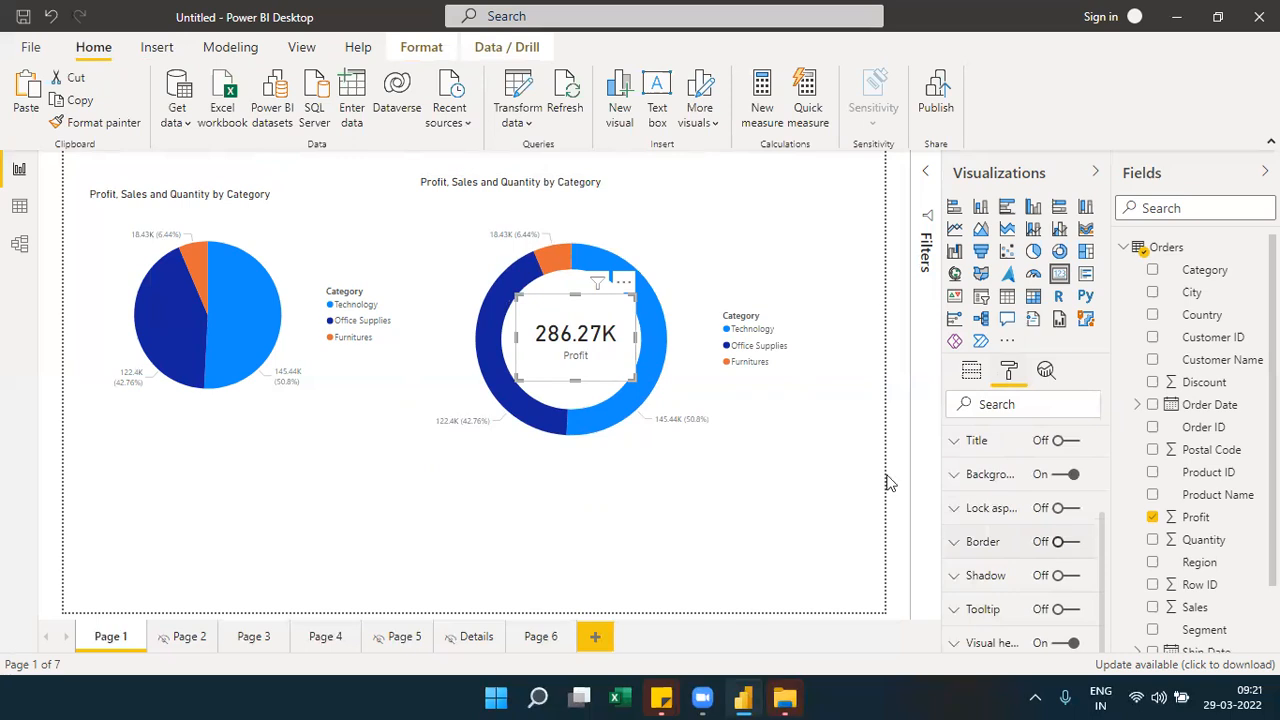
left_click_drag(634, 380, 618, 375)
left_click_drag(519, 310, 523, 313)
left_click(646, 591)
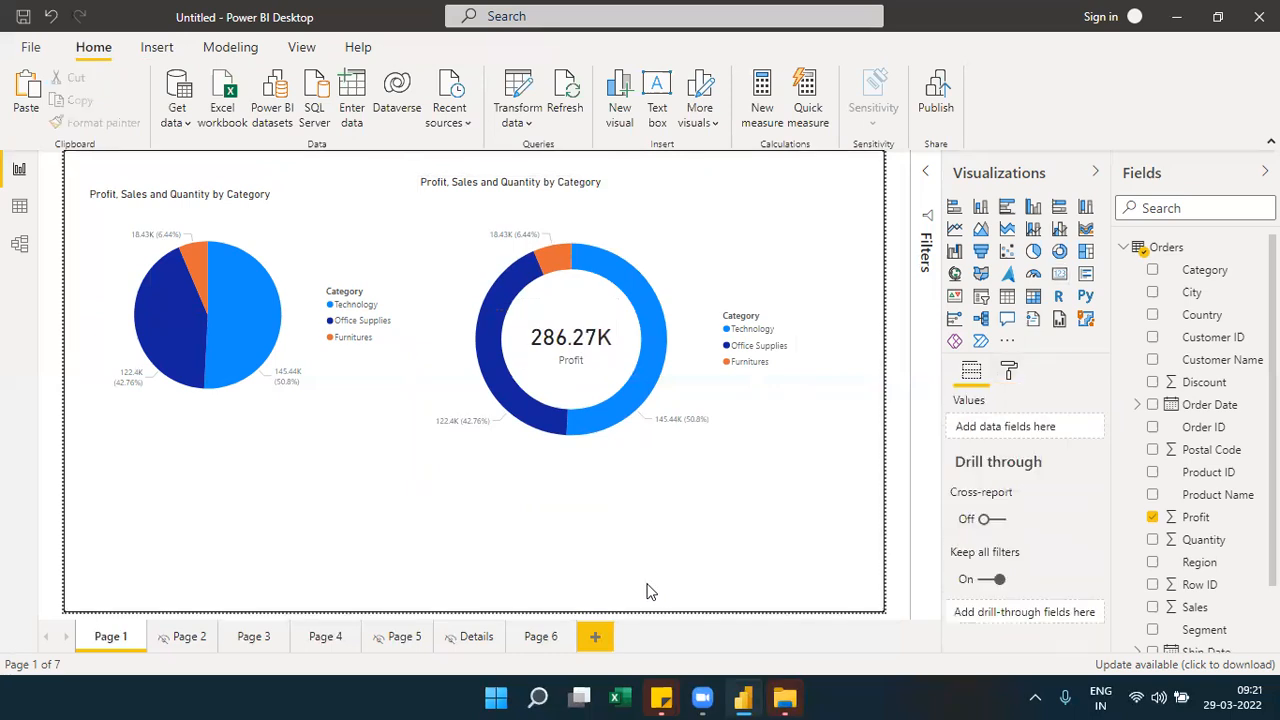
Collapse the Visualizations pane and delete the Profit card inside the donut chart
left_click(1016, 171)
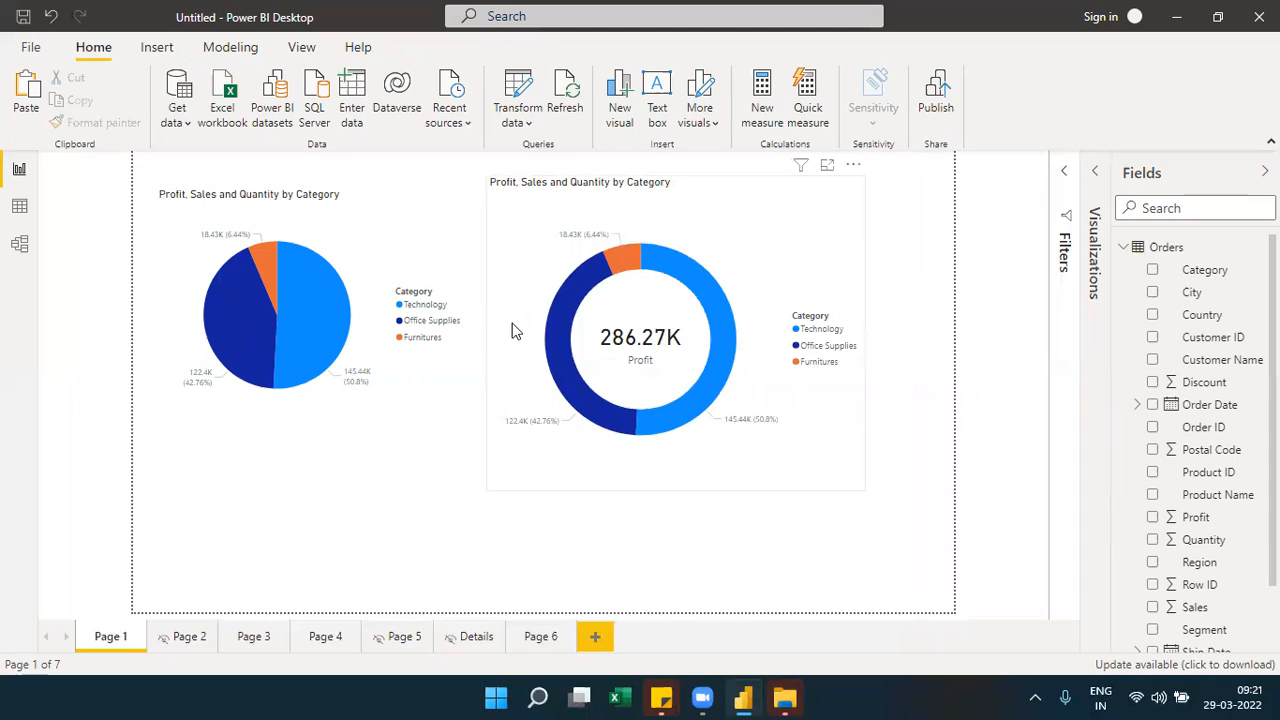
left_click(676, 342)
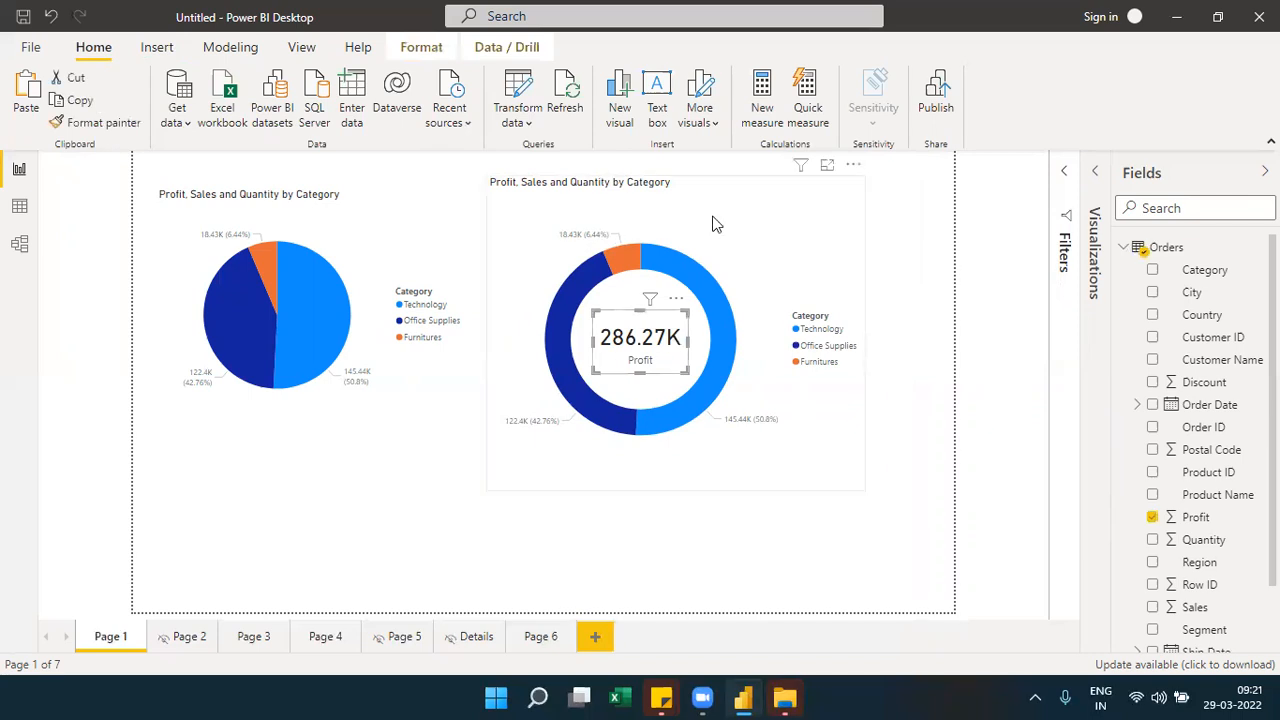
key("Delete")
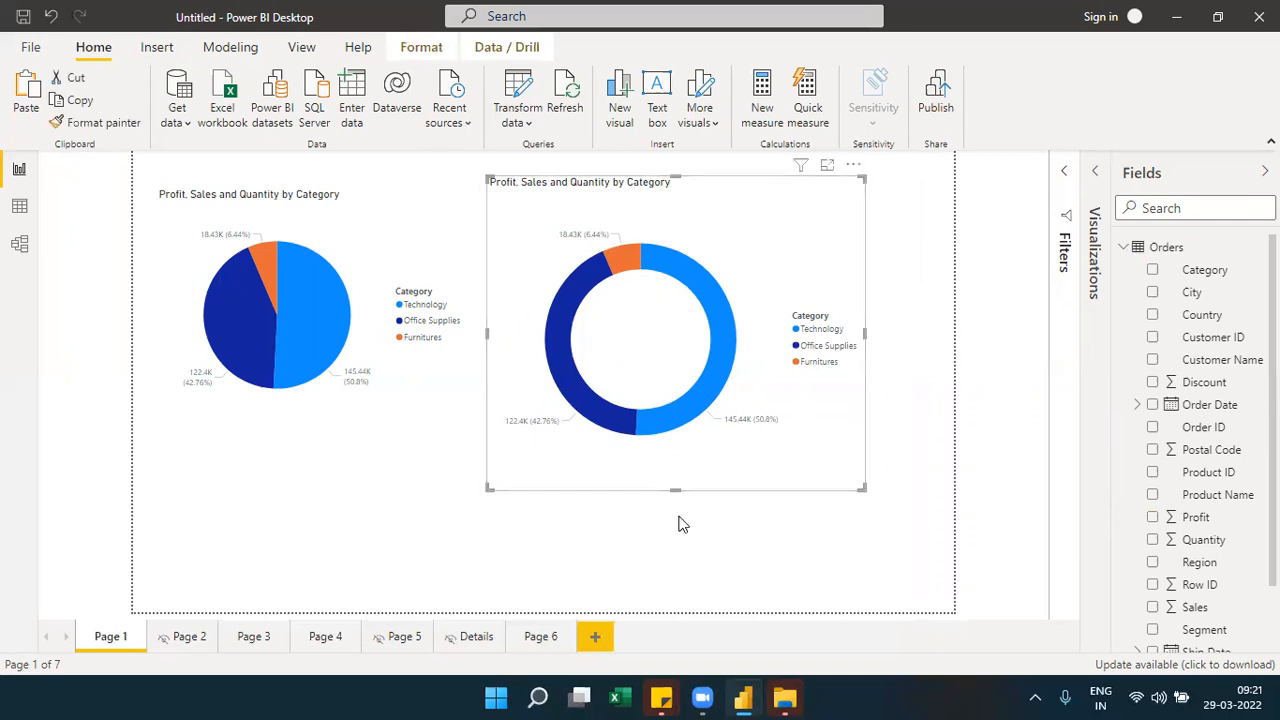
Restore the deleted Profit card, delete it once more, and undo that deletion as well
key("ctrl+z")
left_click(666, 358)
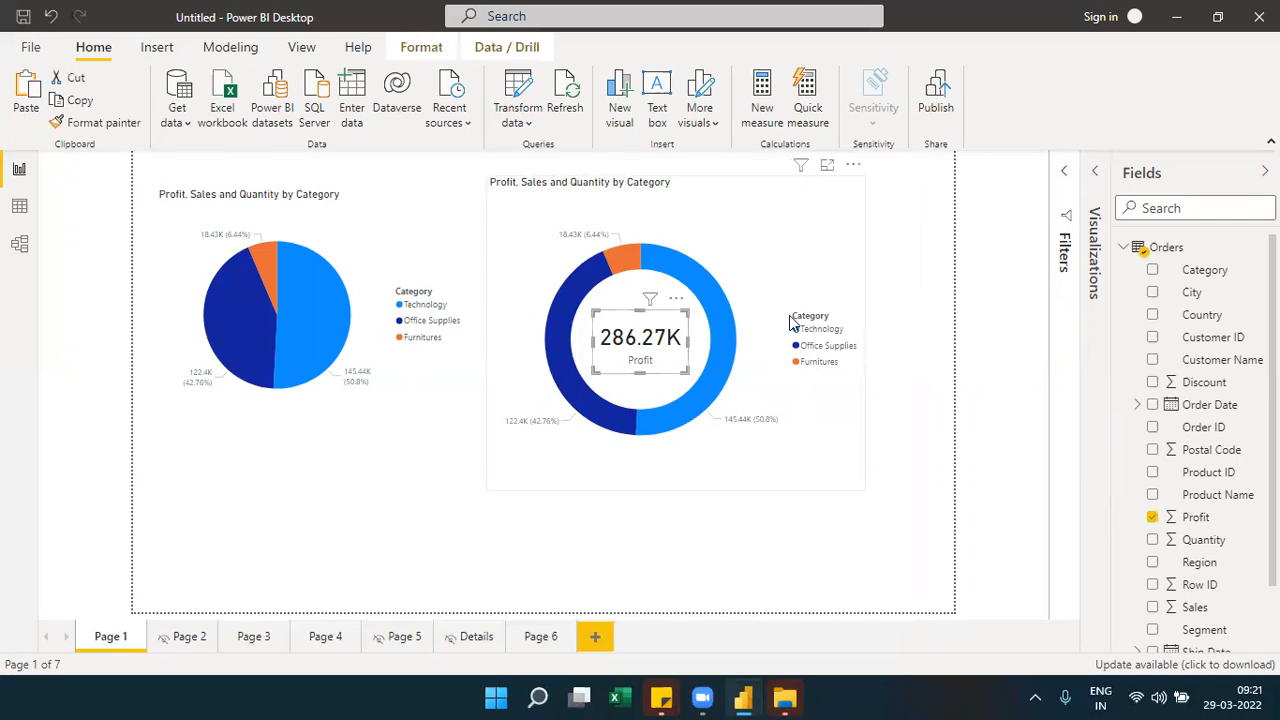
key("Delete")
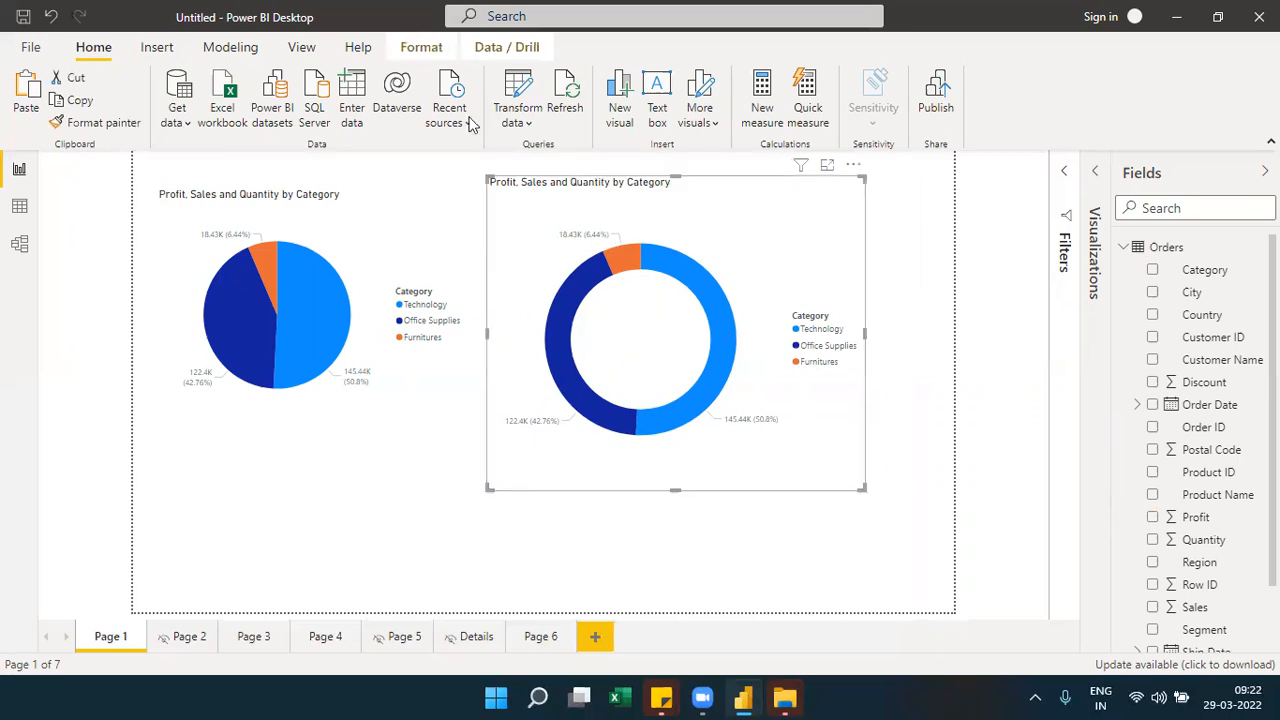
key("ctrl+z")
Group the donut chart with the Profit card and move the group slightly up and to the right on the page
left_click(438, 47)
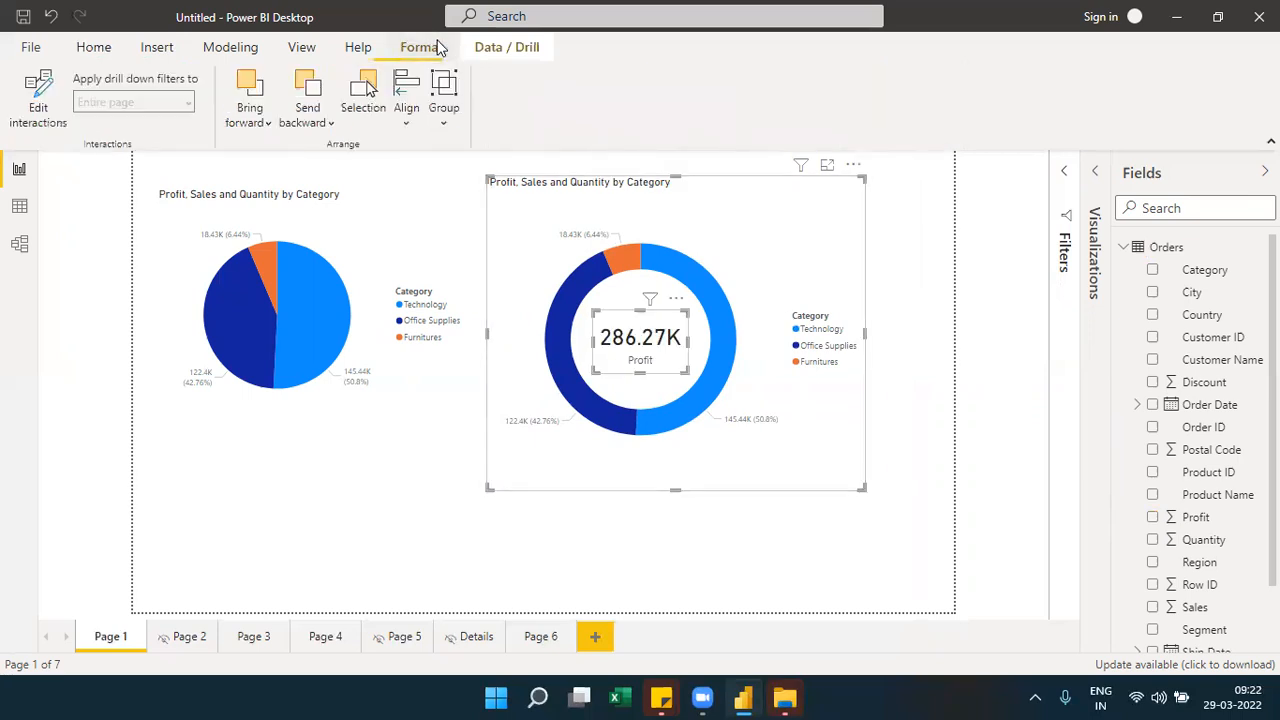
left_click(443, 115)
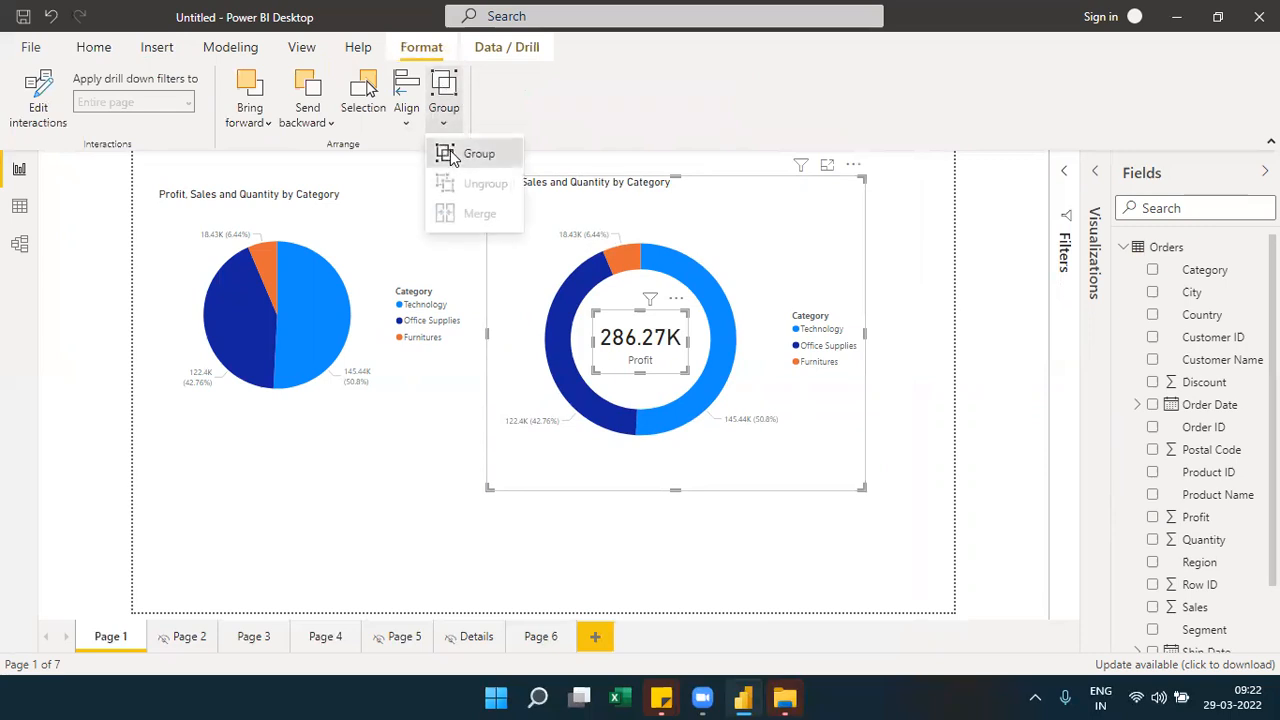
left_click(452, 156)
left_click(665, 543)
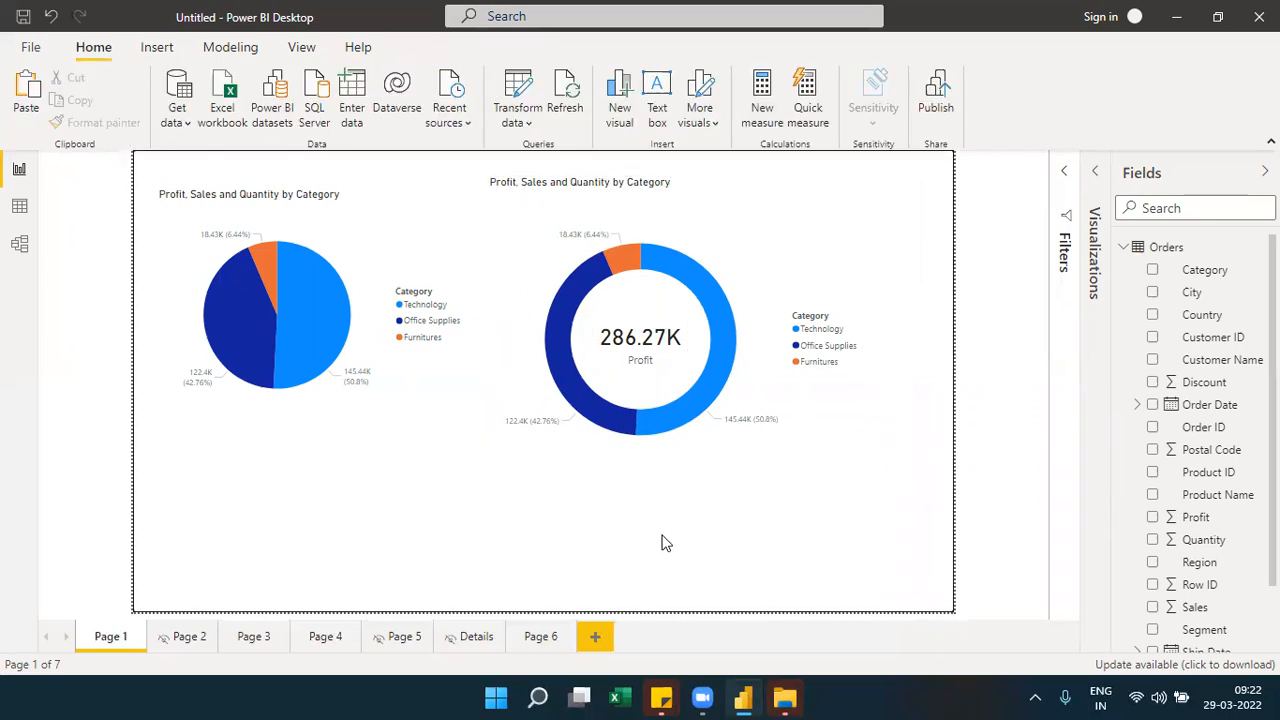
left_click_drag(763, 210, 814, 196)
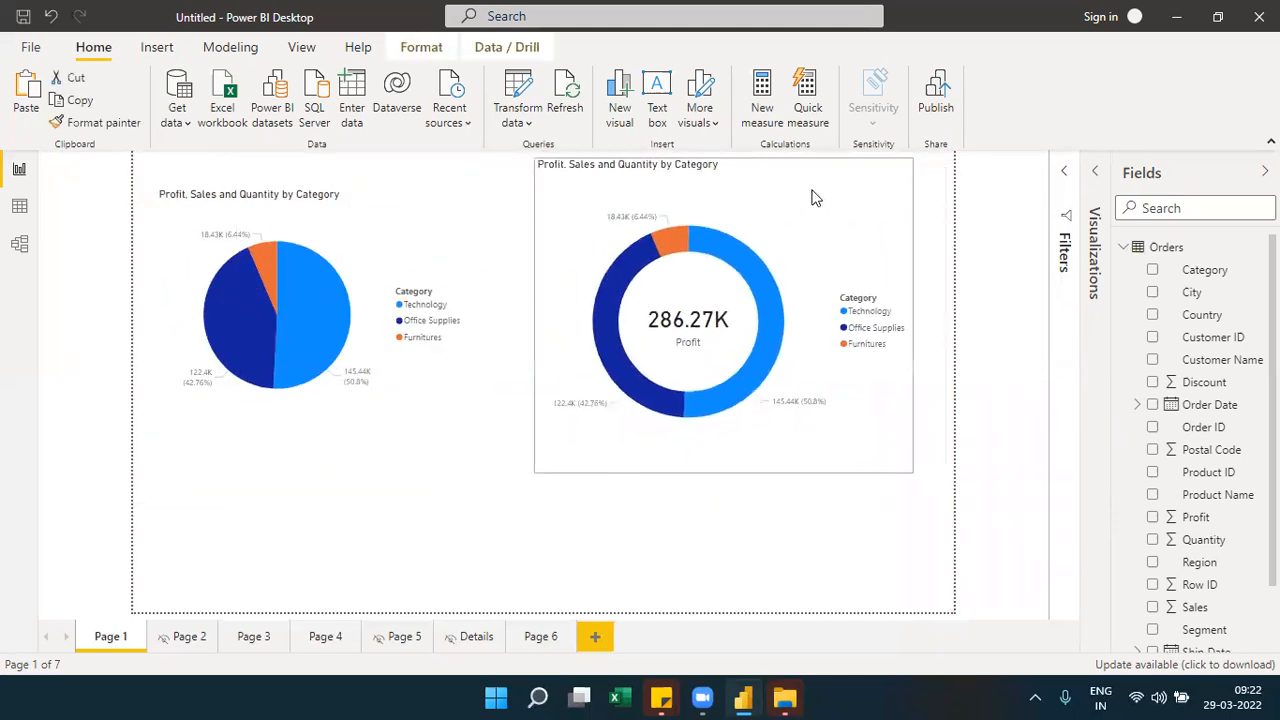
left_click(738, 562)
Select the grouped donut chart and Profit card and ungroup them
left_click(700, 318)
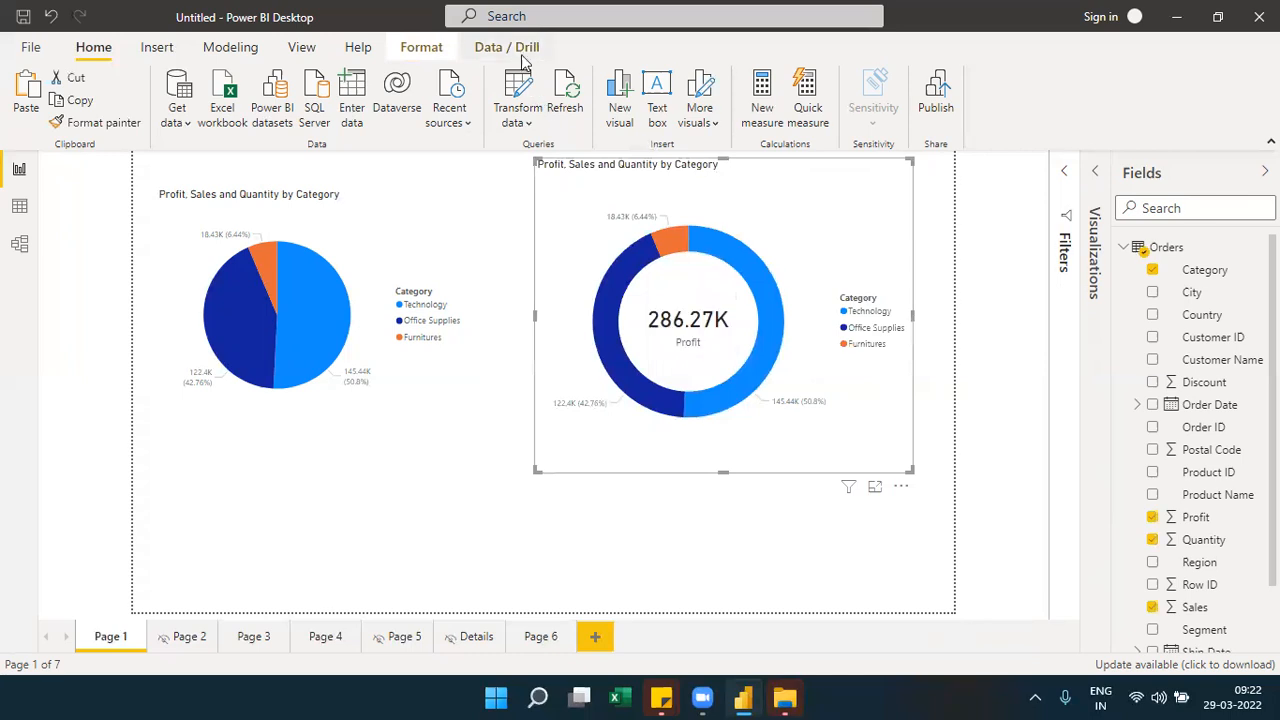
left_click(424, 48)
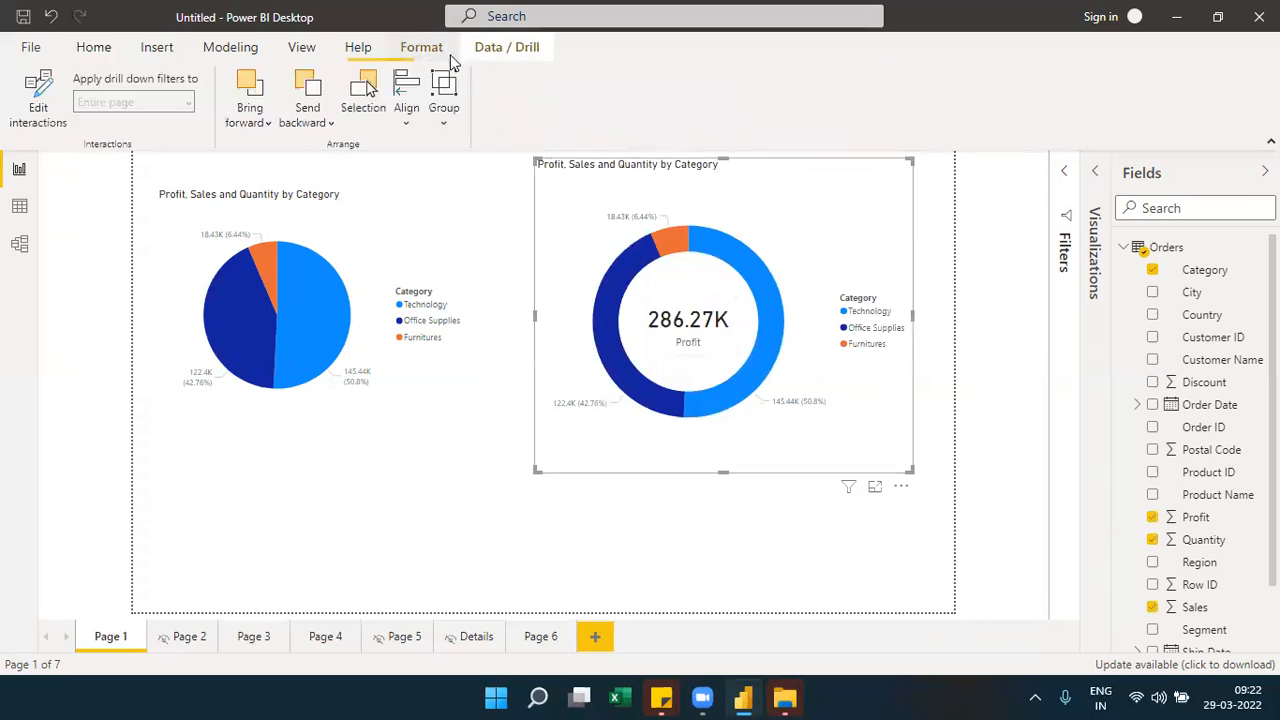
left_click(446, 117)
left_click(468, 185)
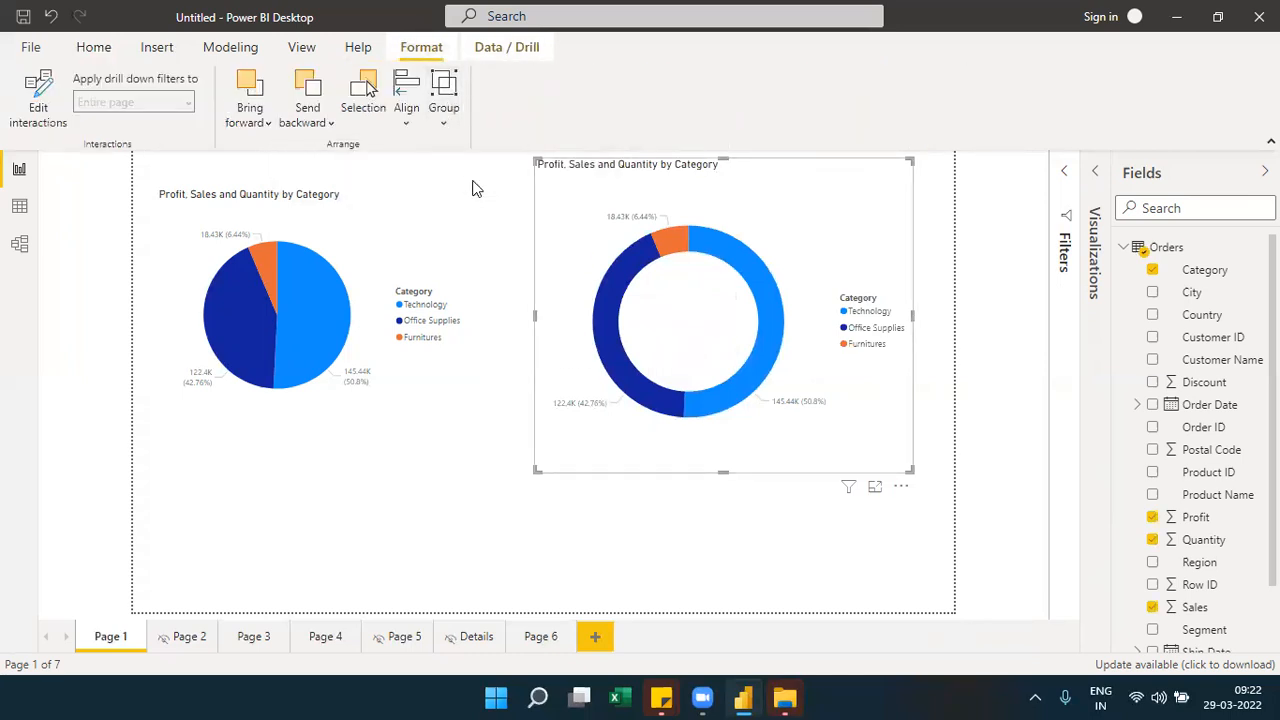
Move the donut chart over the pie chart and back beside it, and centre the Profit card in its hole
left_click_drag(640, 193, 193, 278)
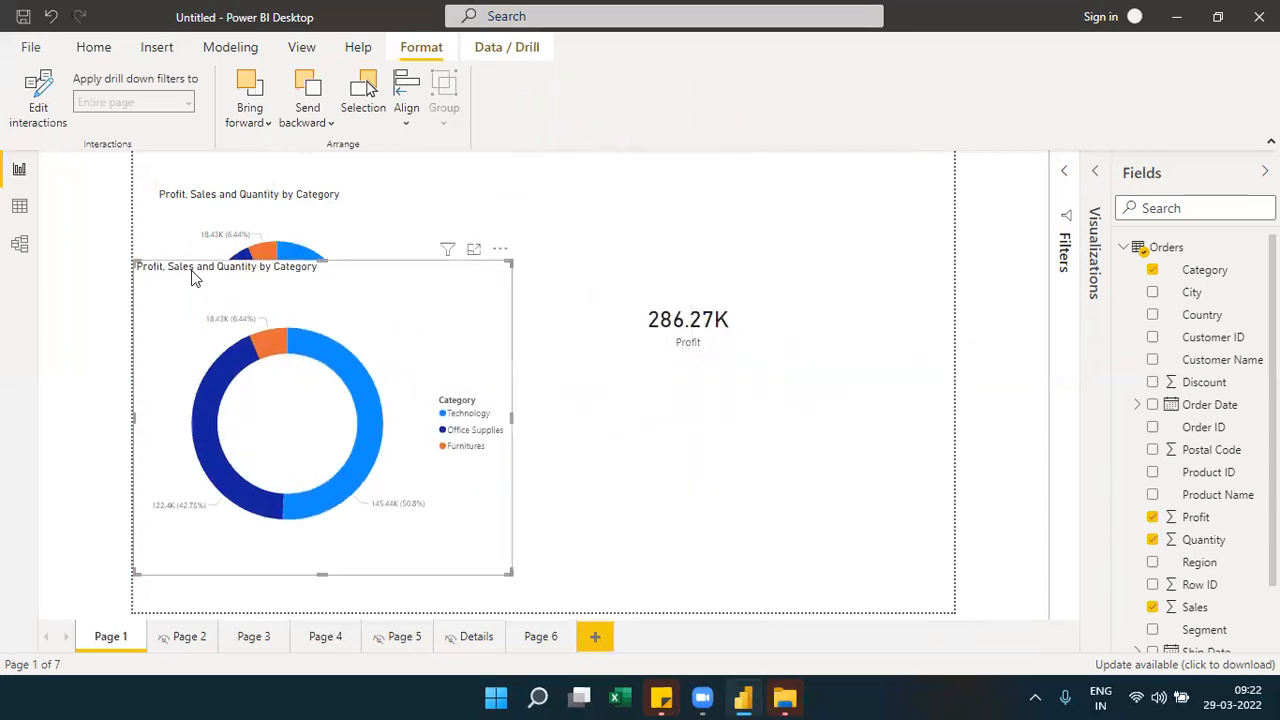
left_click_drag(350, 273, 580, 194)
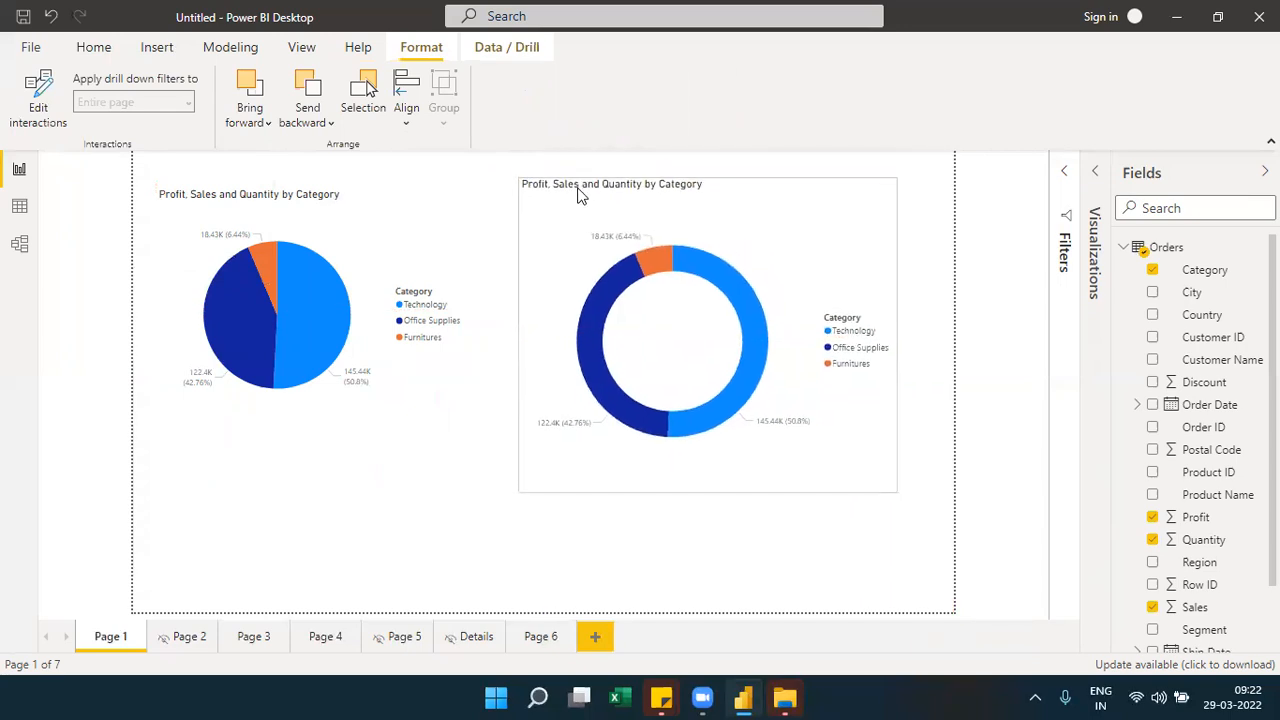
left_click(611, 519)
left_click_drag(688, 351, 684, 362)
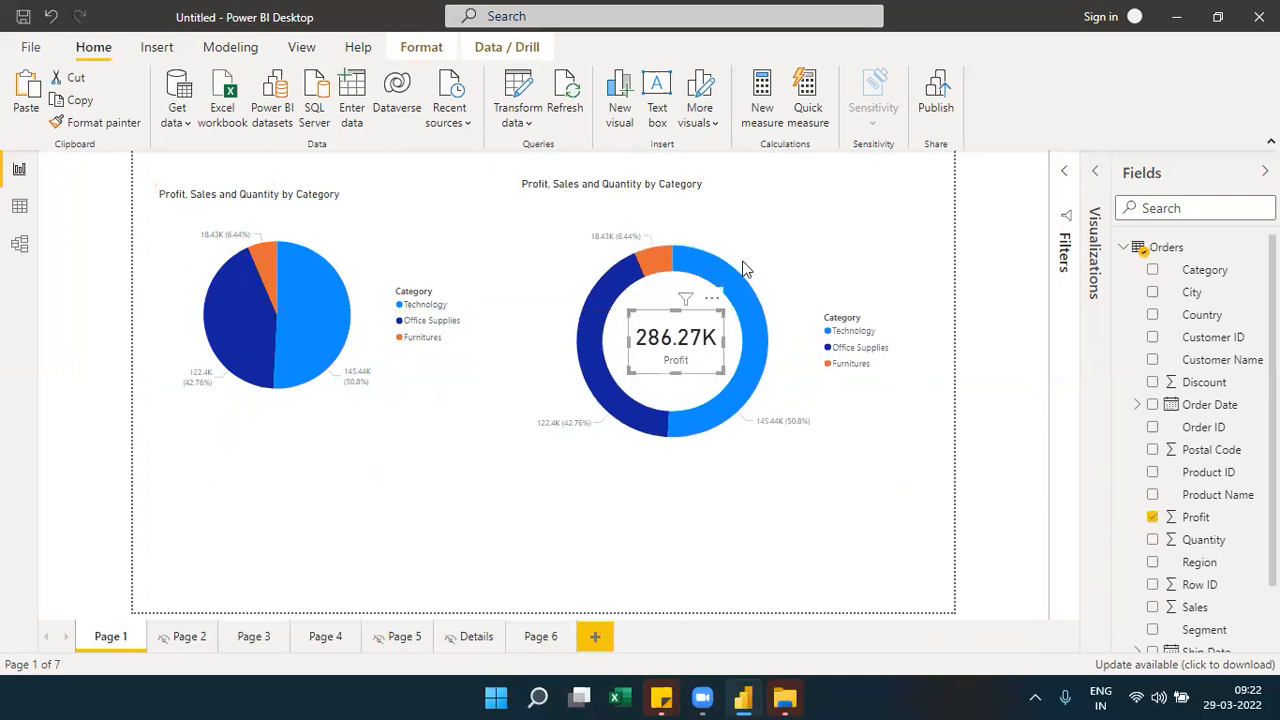
Group the Profit card with the donut chart again and move the group to the page's upper-right corner
left_click(799, 196)
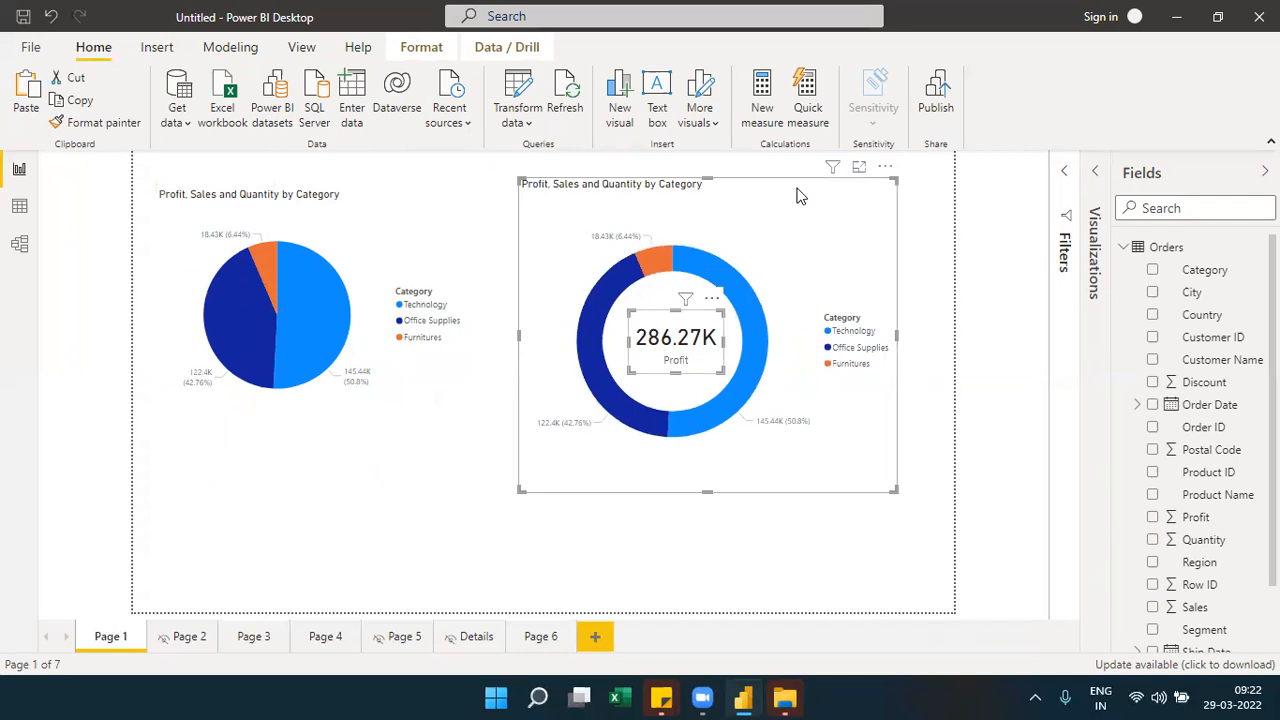
left_click(412, 50)
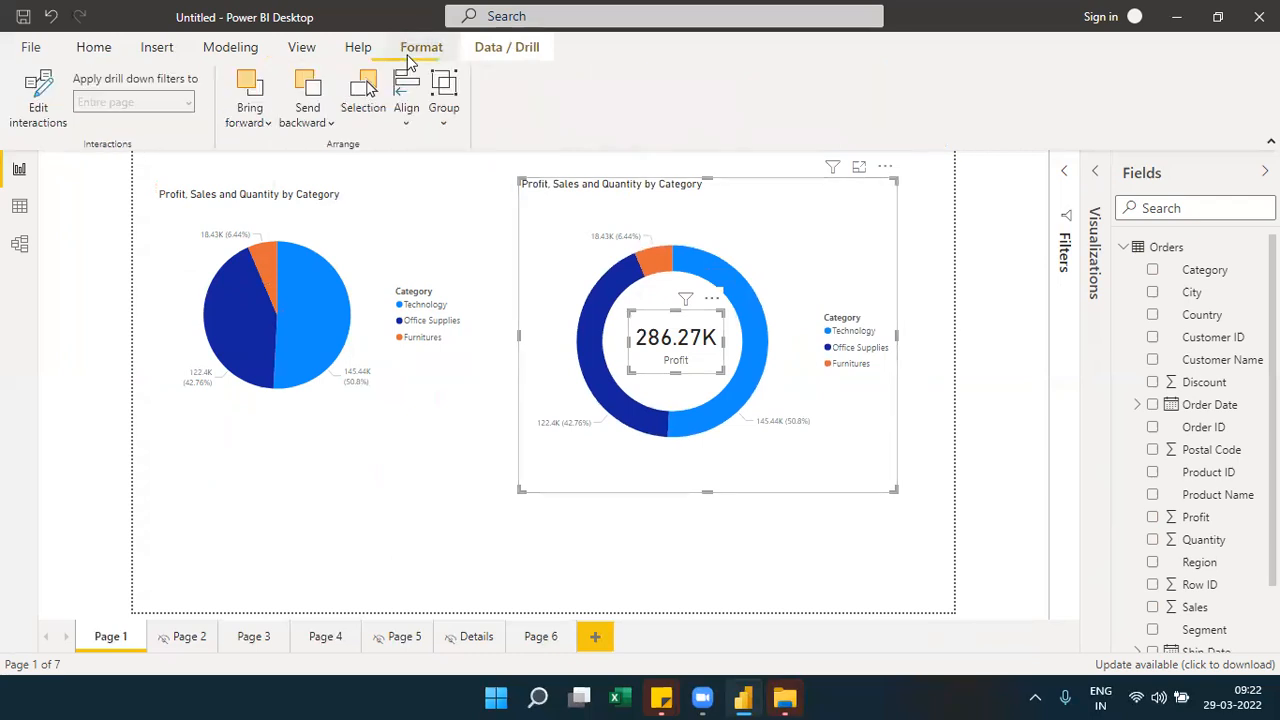
left_click(442, 118)
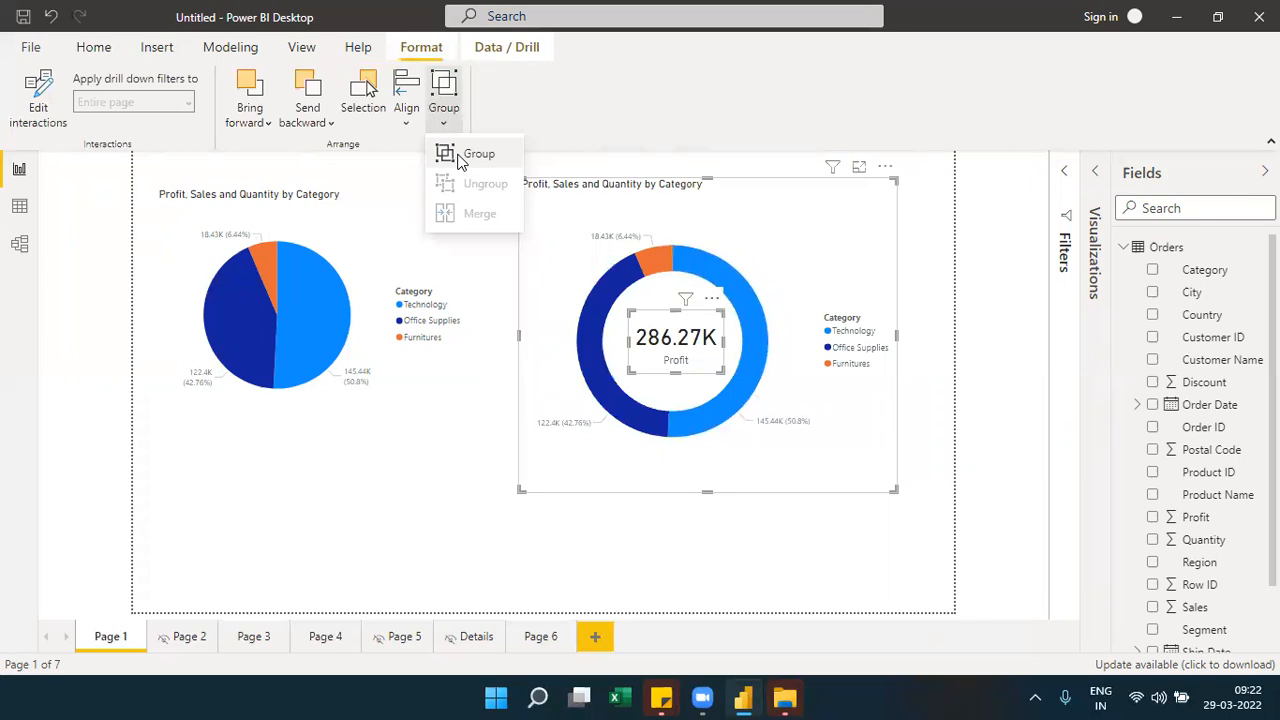
left_click(462, 157)
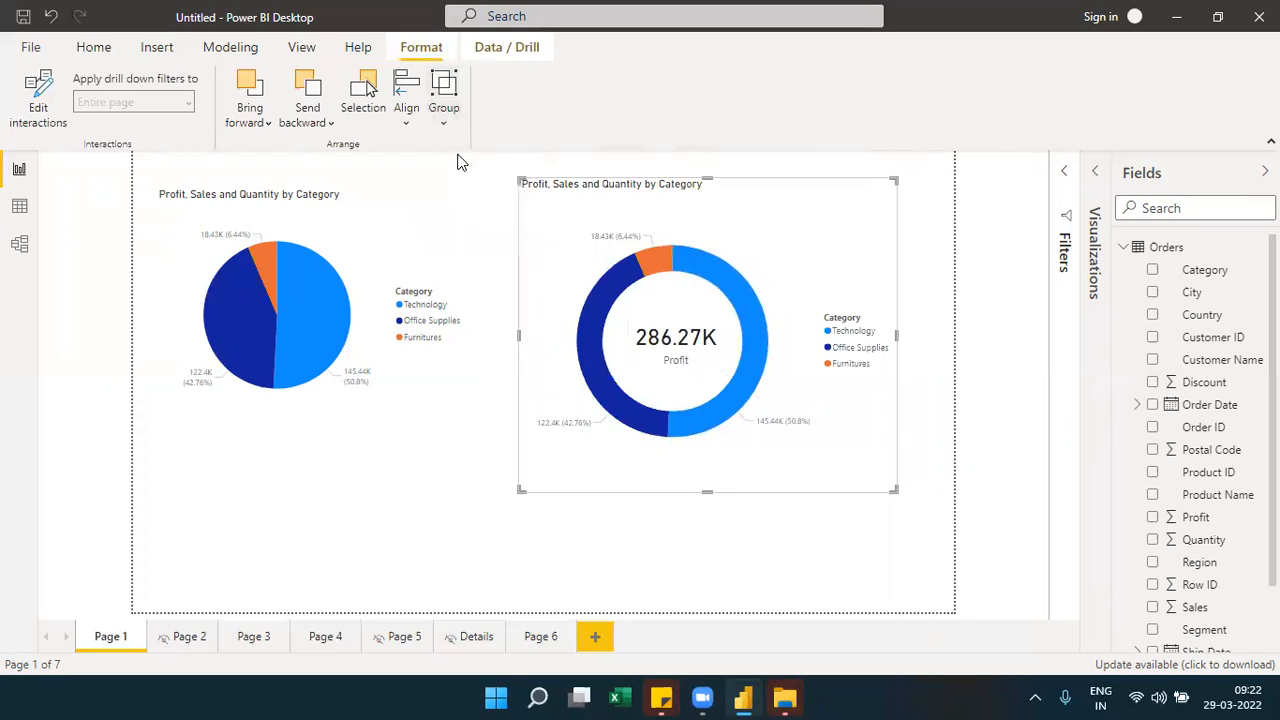
left_click_drag(758, 200, 829, 171)
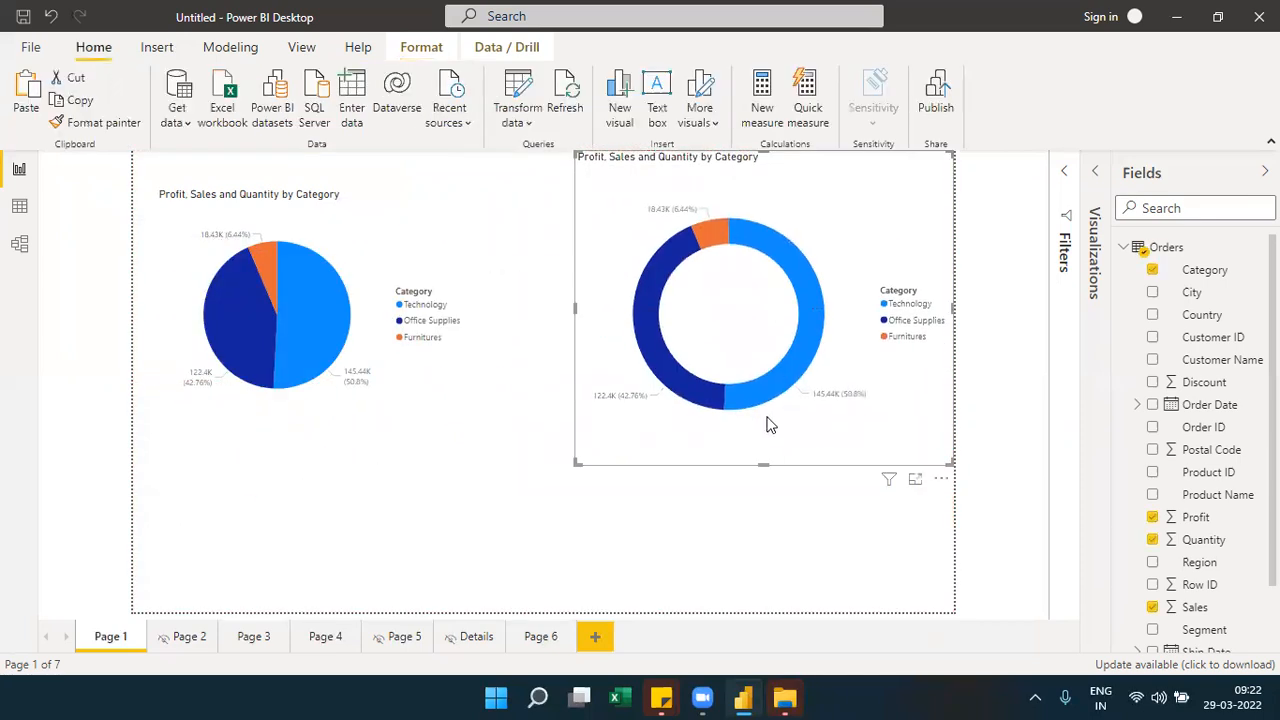
Shorten the donut chart from its lower edge and move the Profit card up inside the ring's hole
left_click_drag(763, 463, 761, 430)
left_click(742, 476)
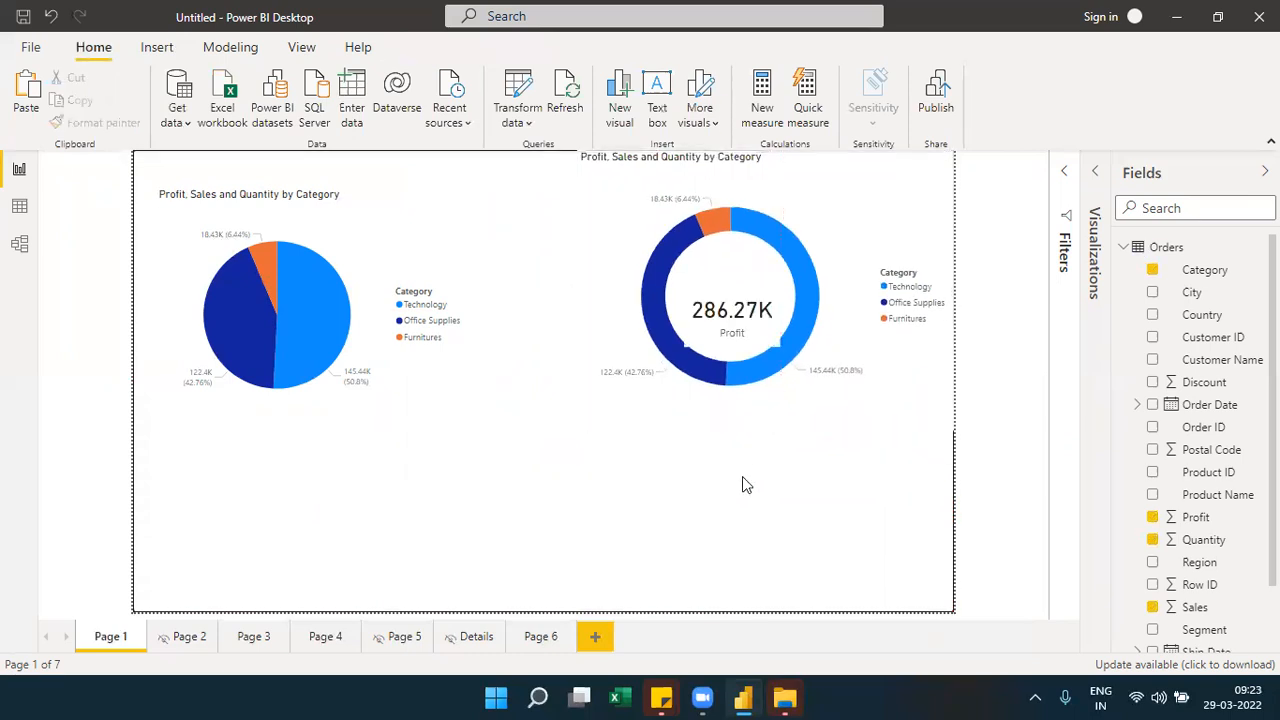
left_click(725, 345)
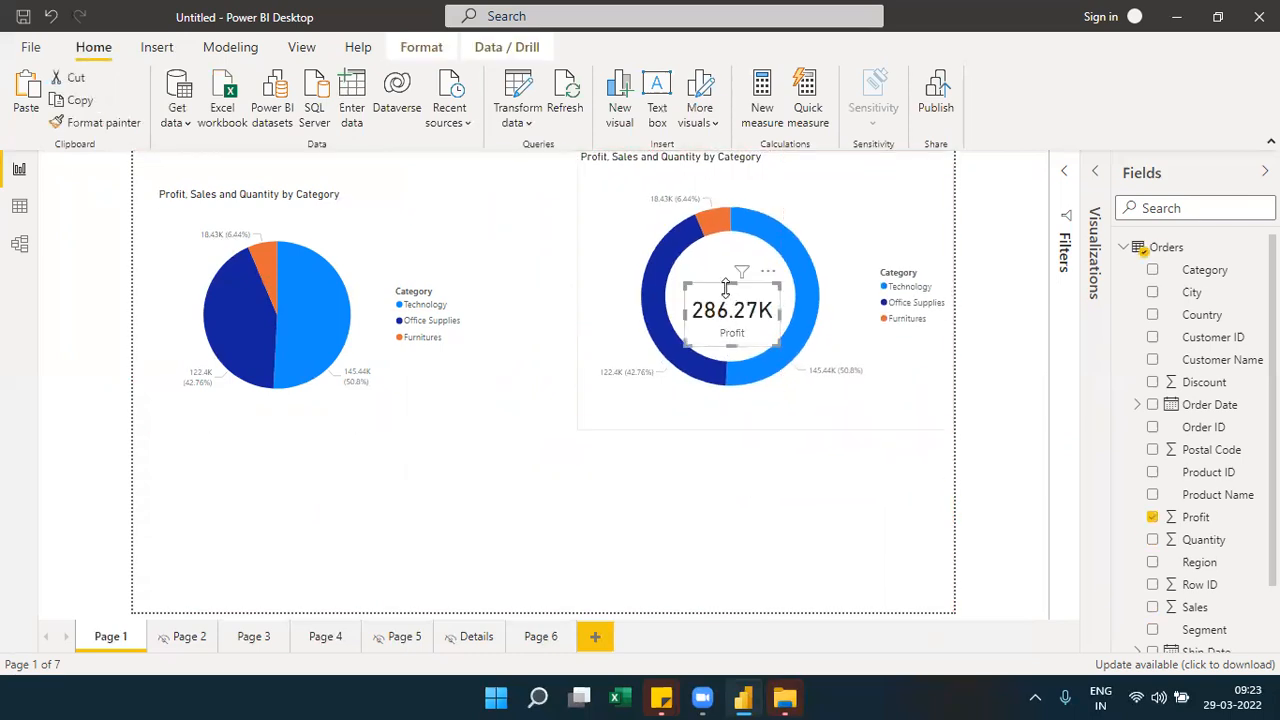
left_click_drag(770, 287, 769, 263)
left_click(645, 513)
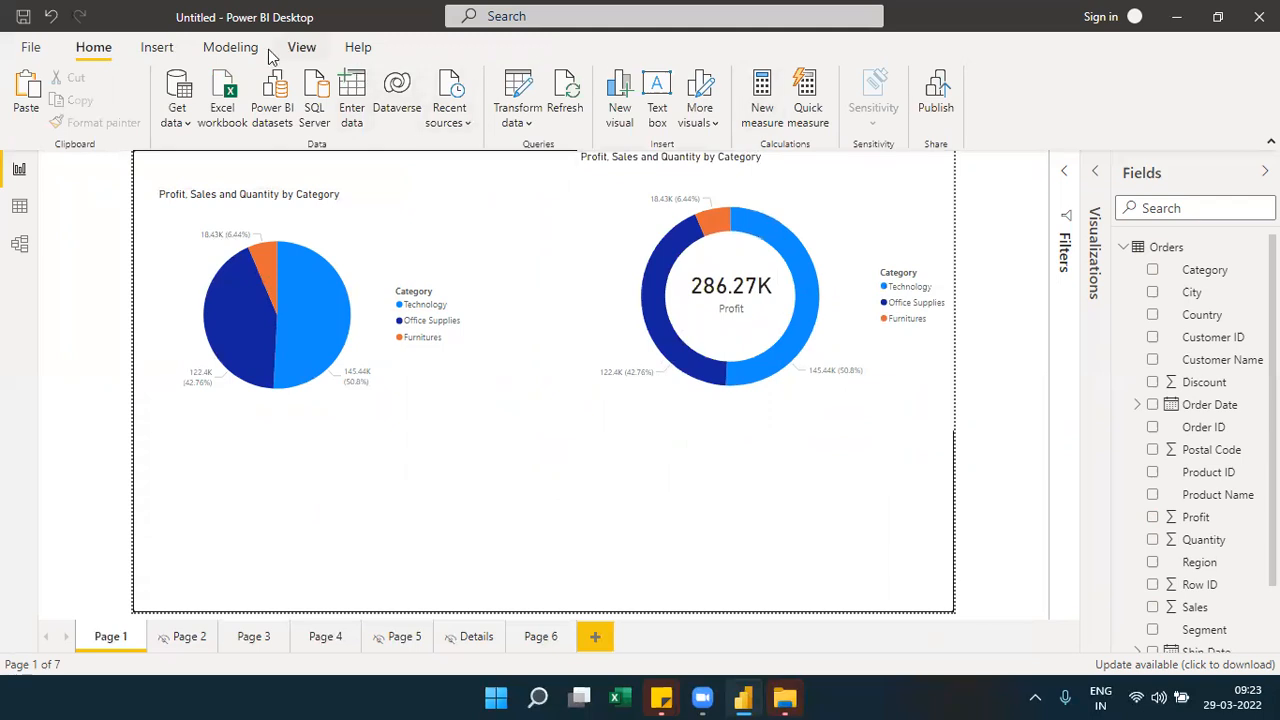
Insert a rectangle as a narrow full-height strip along the page's left edge, moving the pie chart below the donut chart
left_click(172, 56)
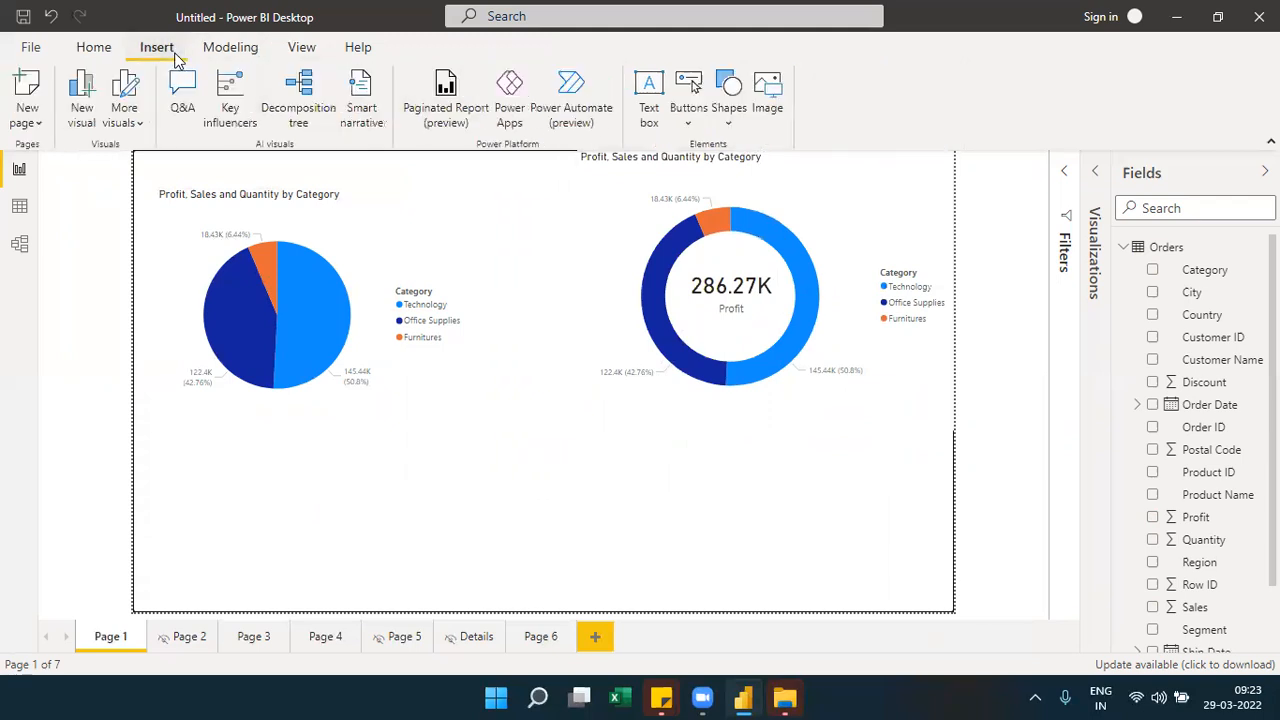
left_click(728, 122)
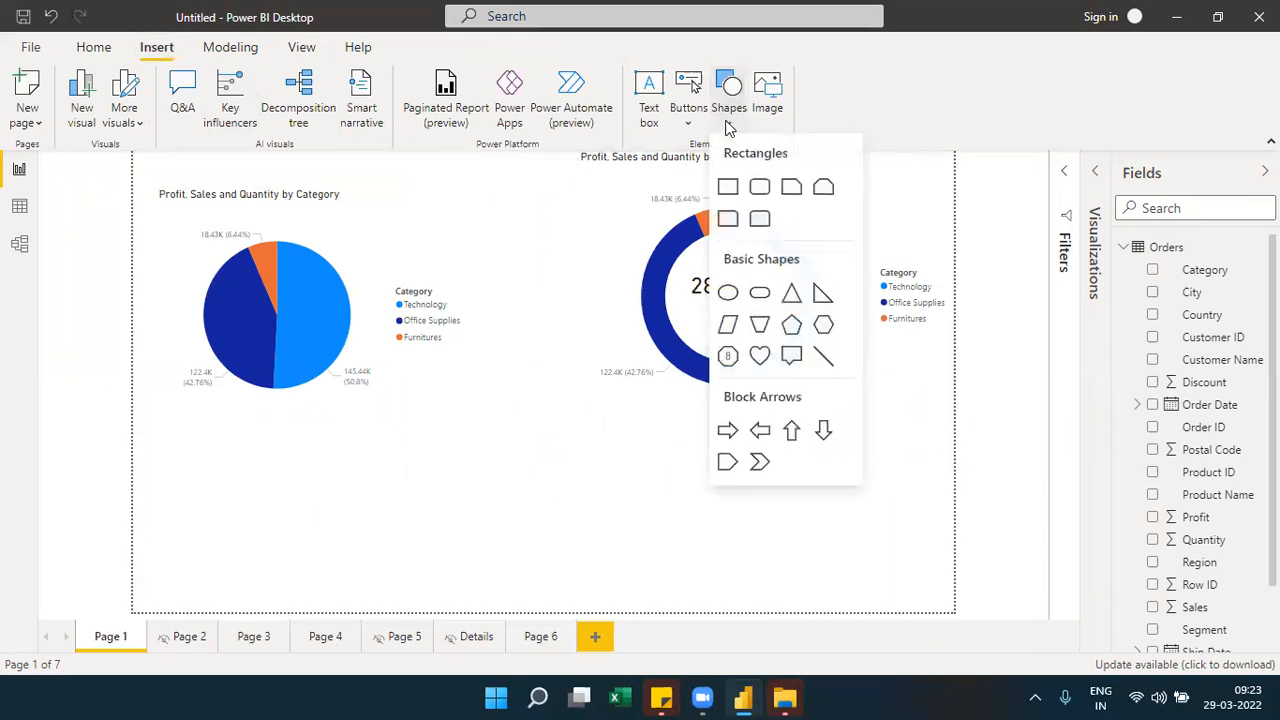
left_click(727, 186)
left_click_drag(280, 199, 736, 490)
left_click_drag(588, 223, 189, 217)
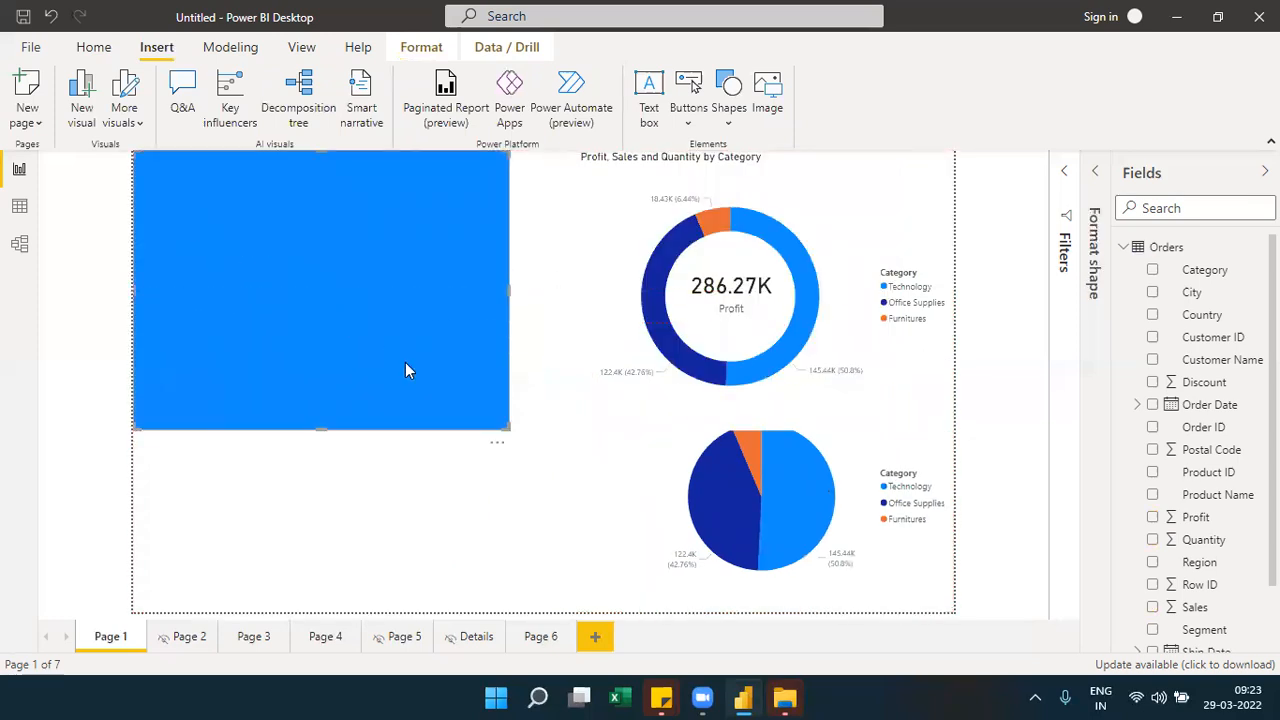
left_click_drag(508, 428, 280, 622)
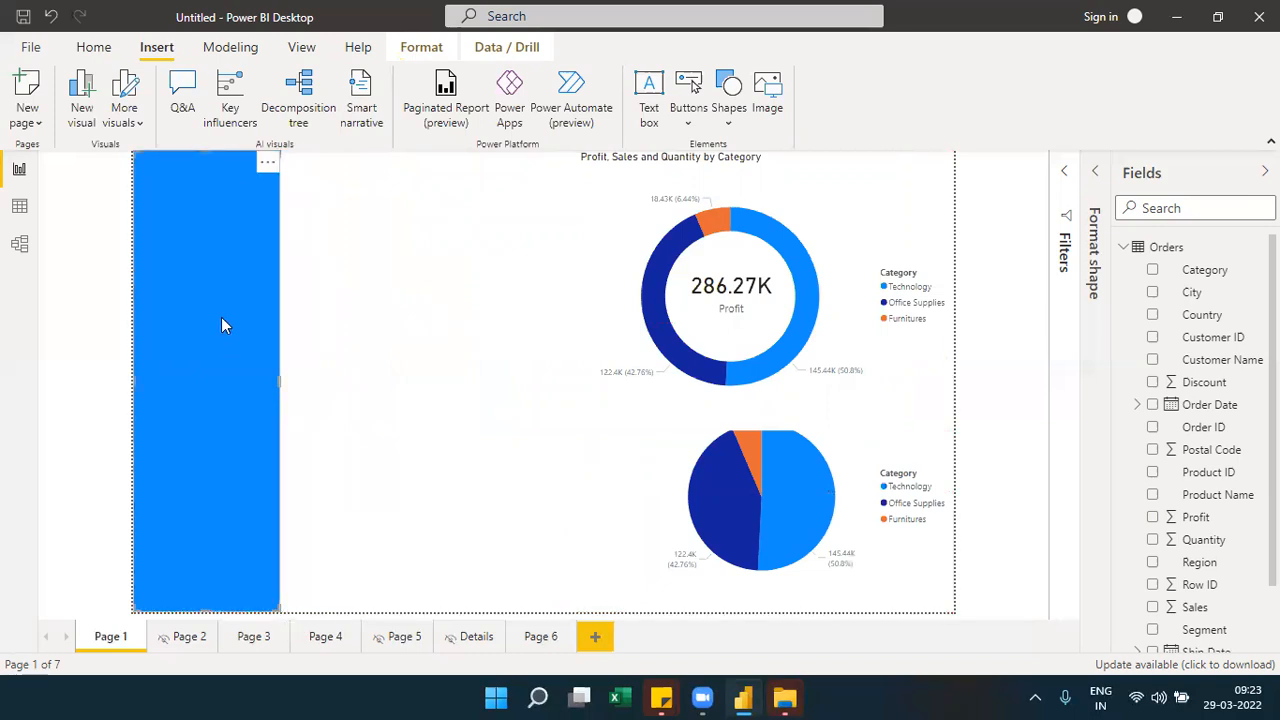
Turn off the rectangle's fill and turn on its border
left_click(1088, 190)
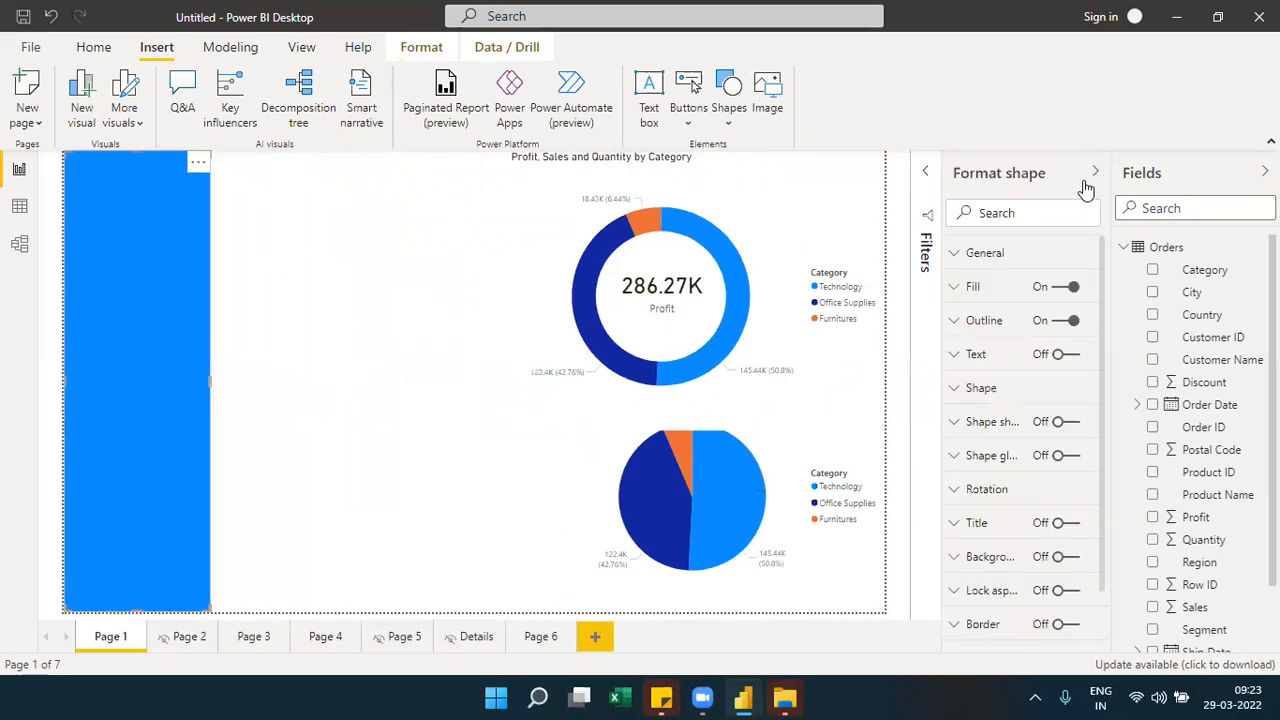
left_click(1058, 290)
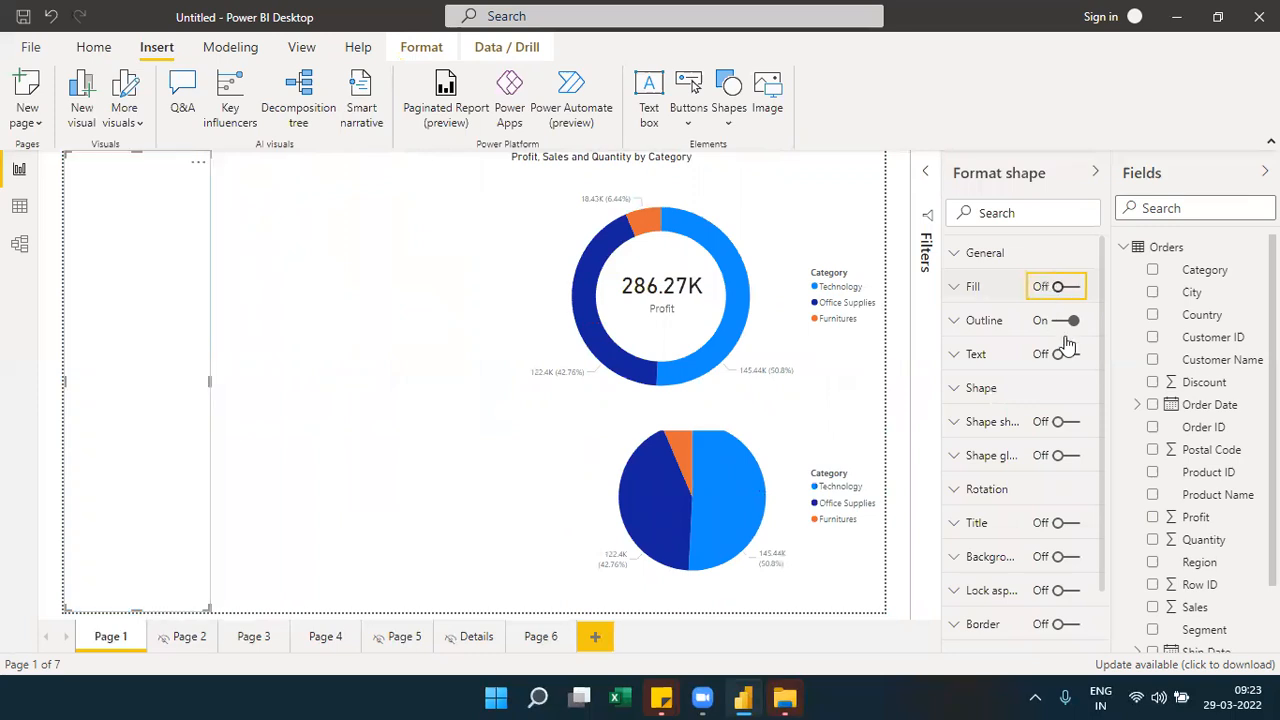
left_click(1070, 625)
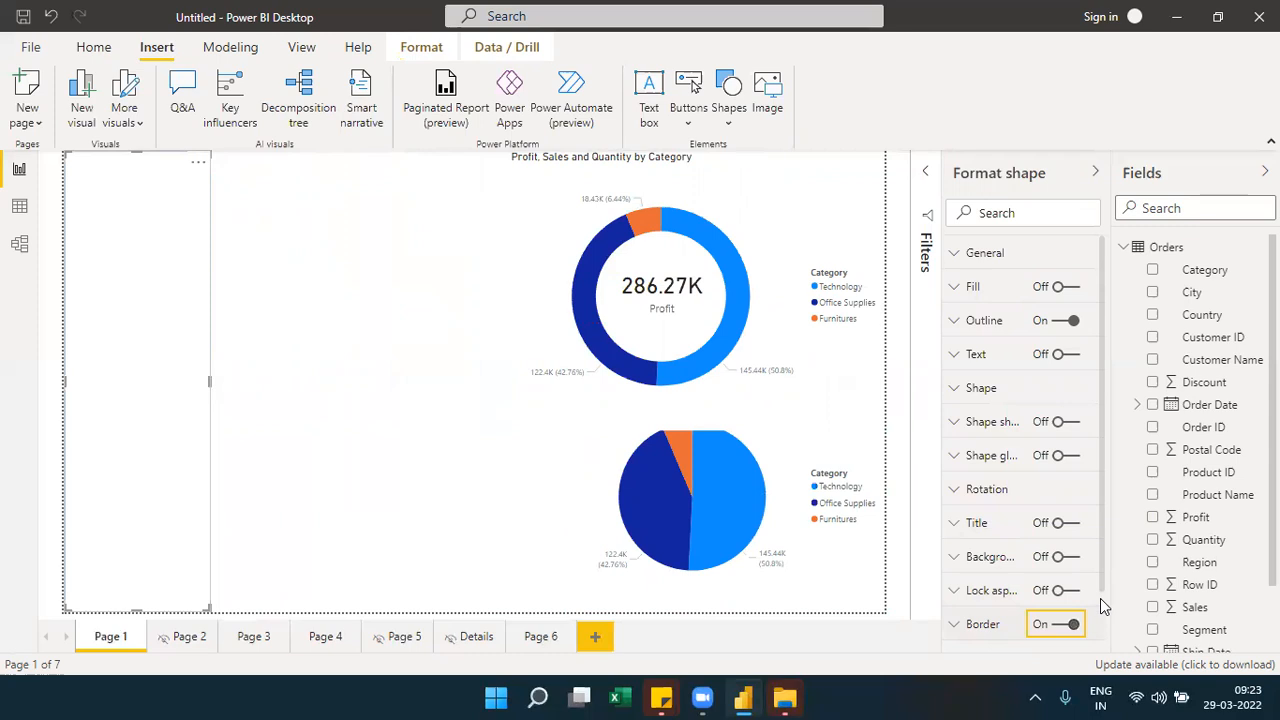
Set the radius of the rectangle's border to 30 px
scroll(1100, 598, "down", 2)
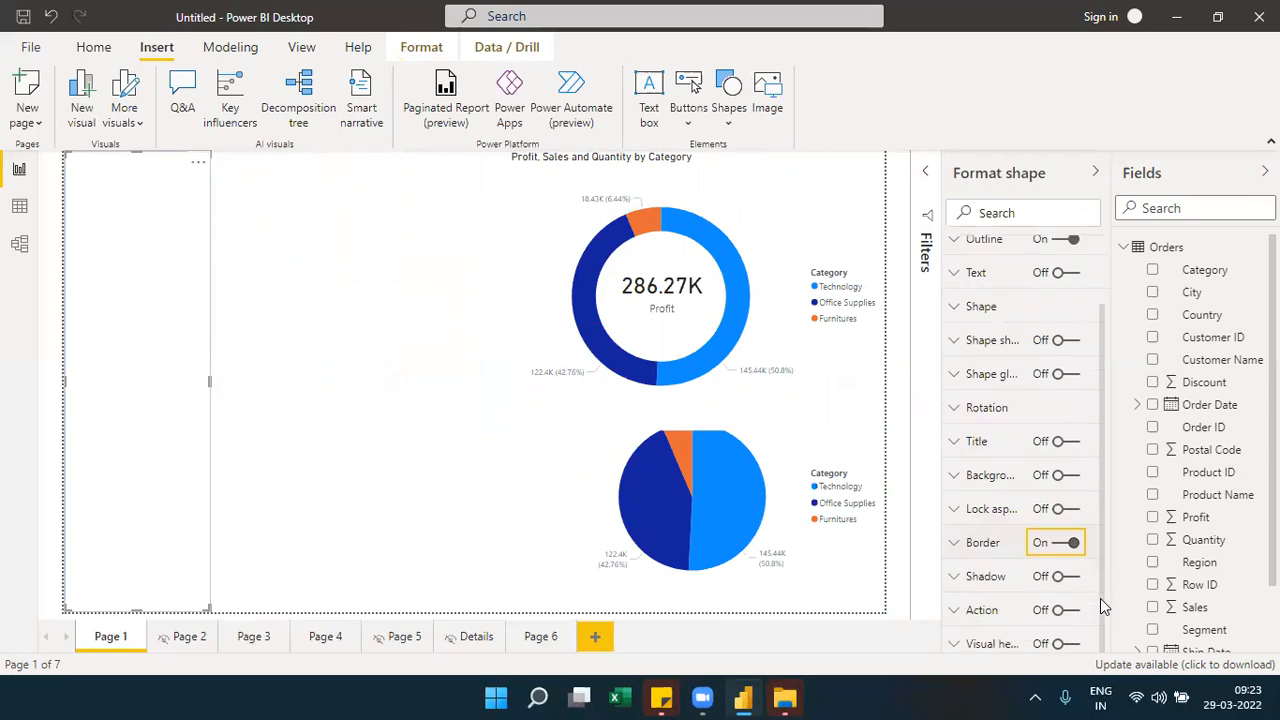
left_click(982, 548)
scroll(1100, 555, "down", 4)
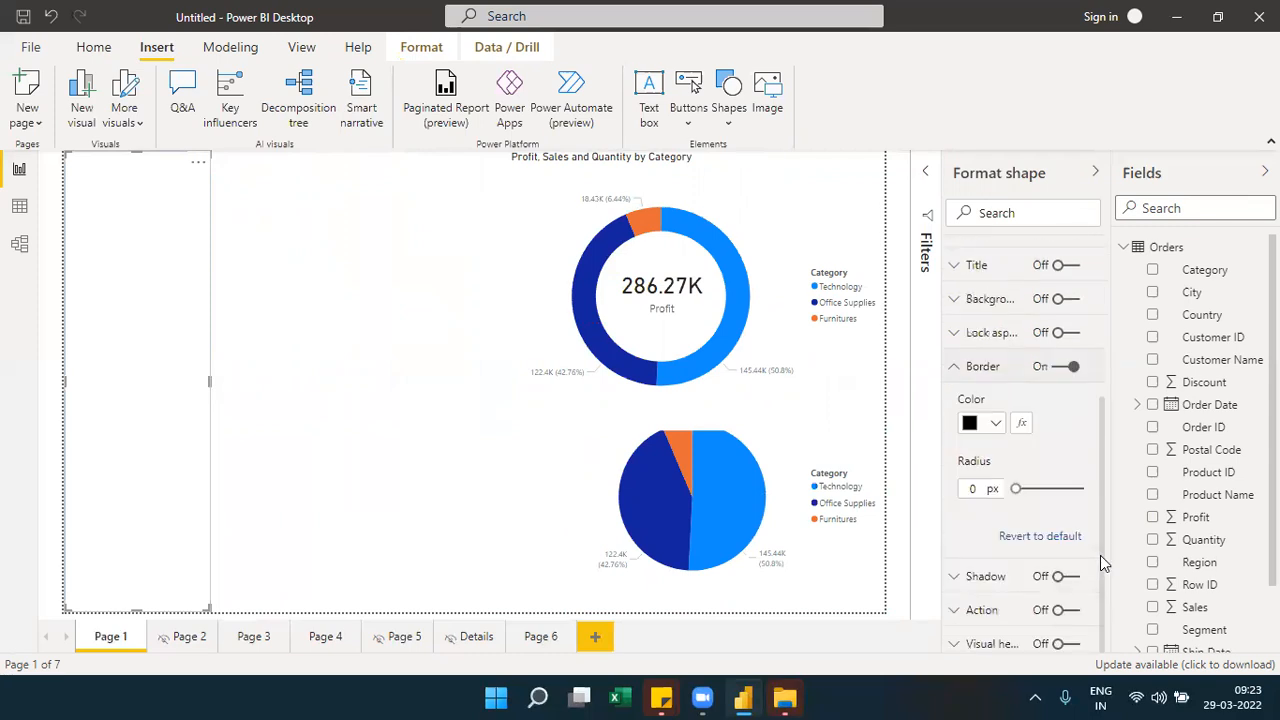
left_click(1052, 486)
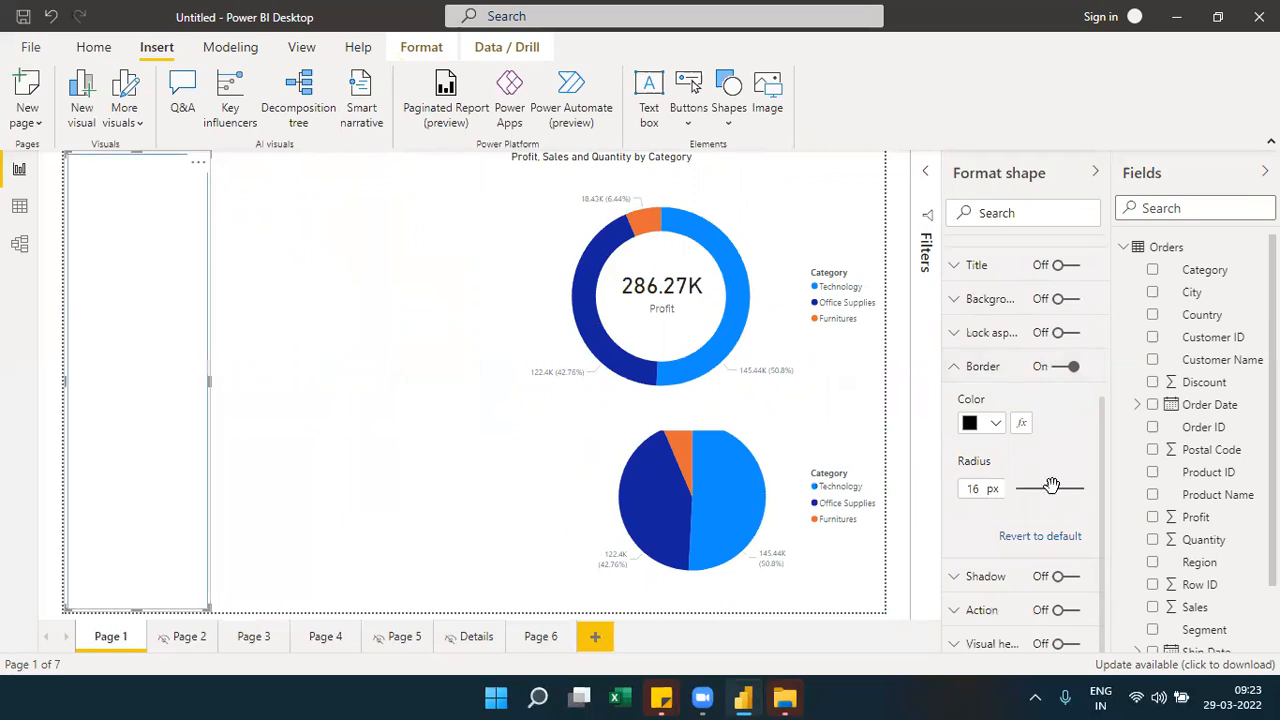
type("30")
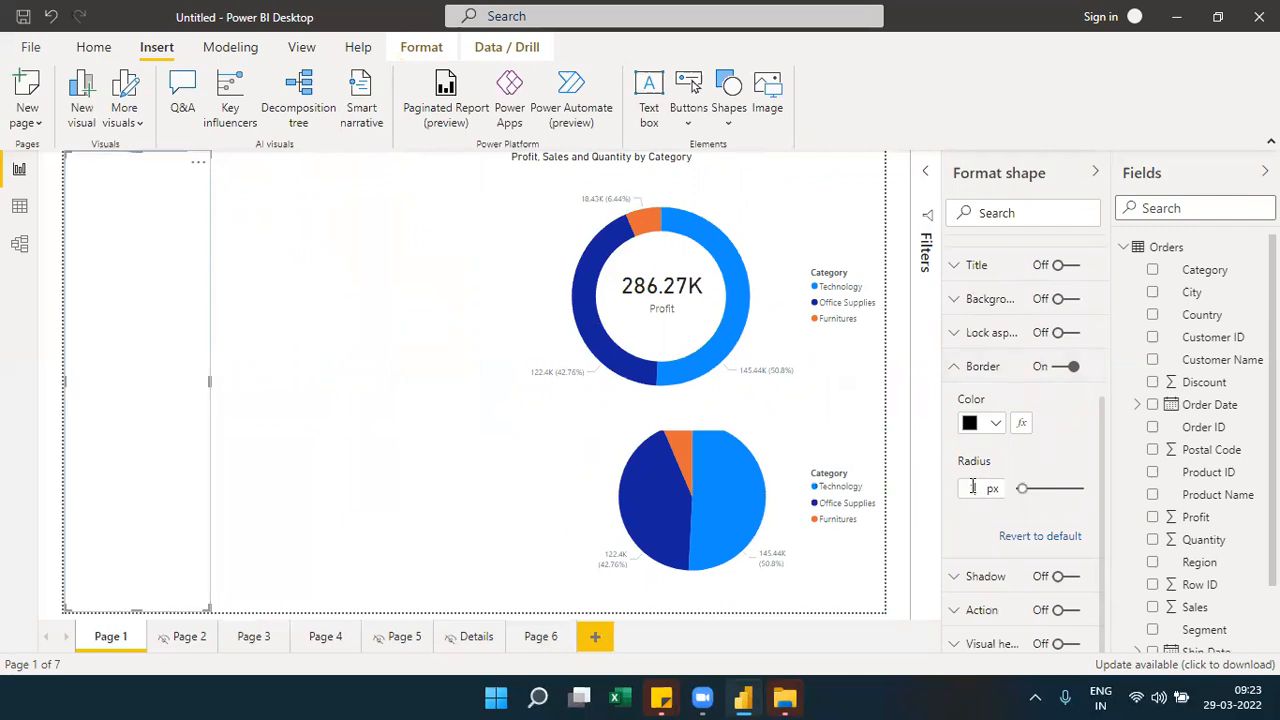
left_click(349, 449)
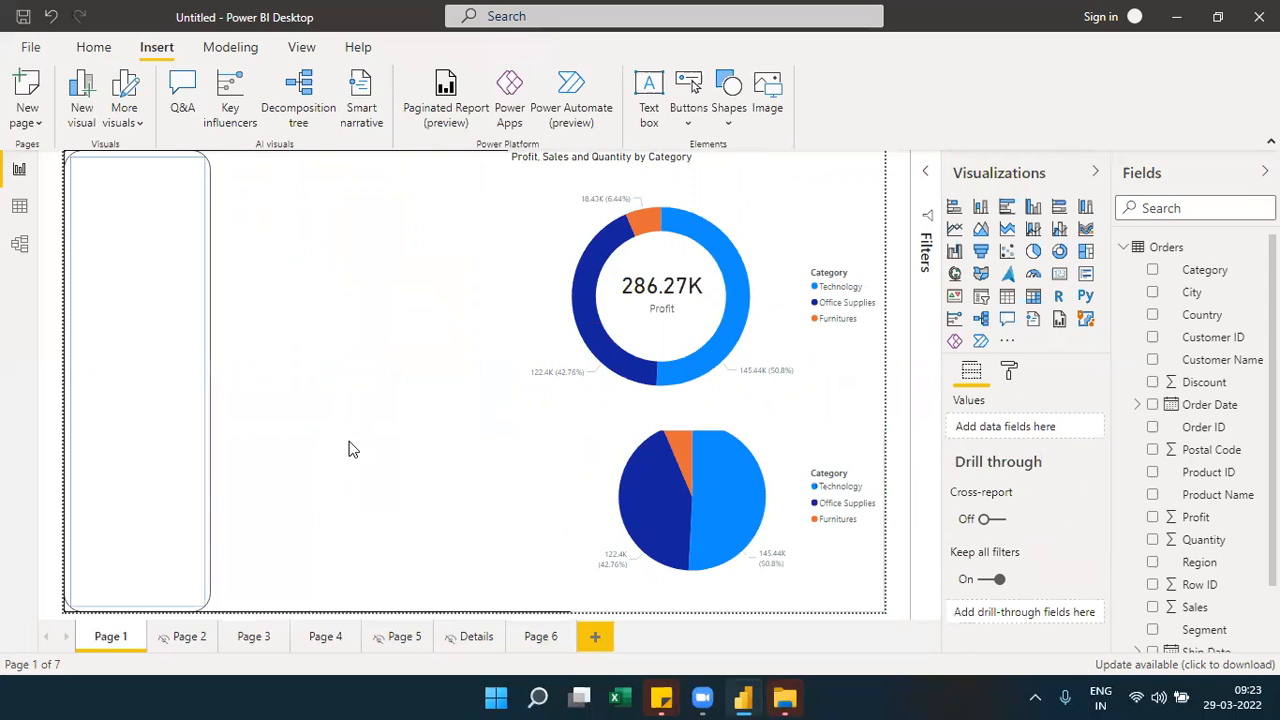
Move the rounded rectangle slightly away from the page's left edge and turn off its outline
left_click_drag(148, 363, 177, 360)
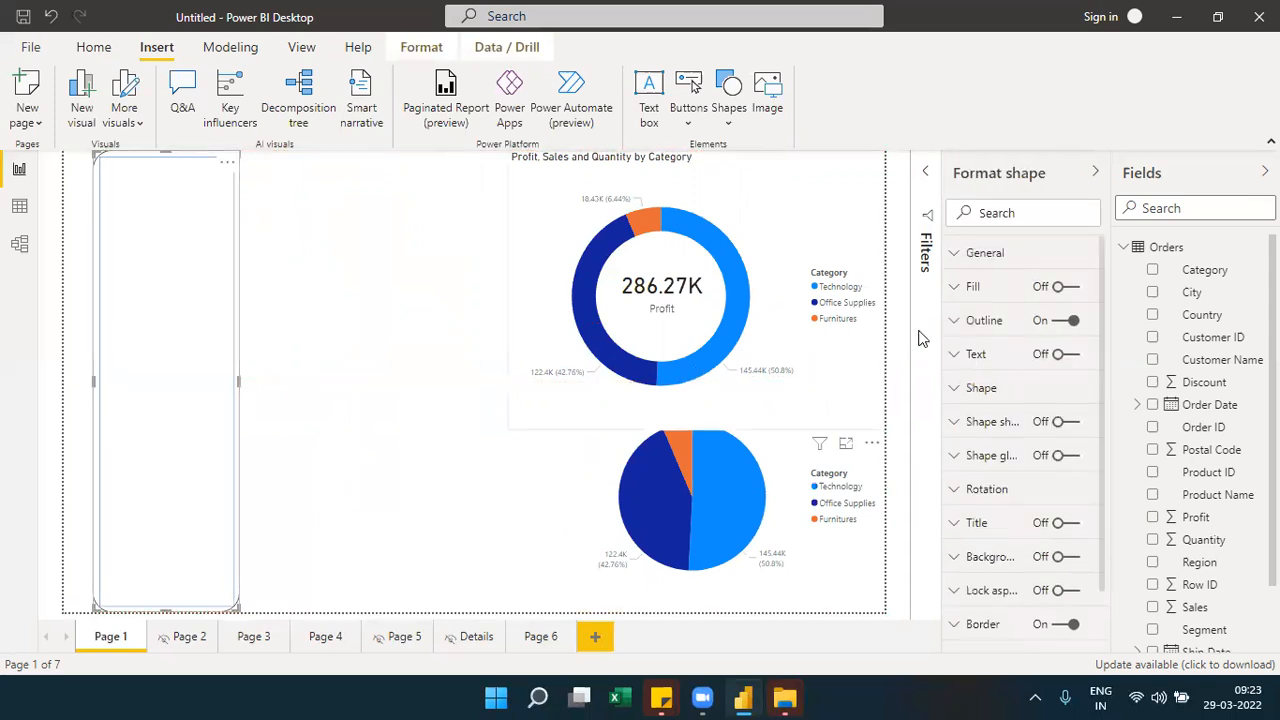
left_click(1063, 320)
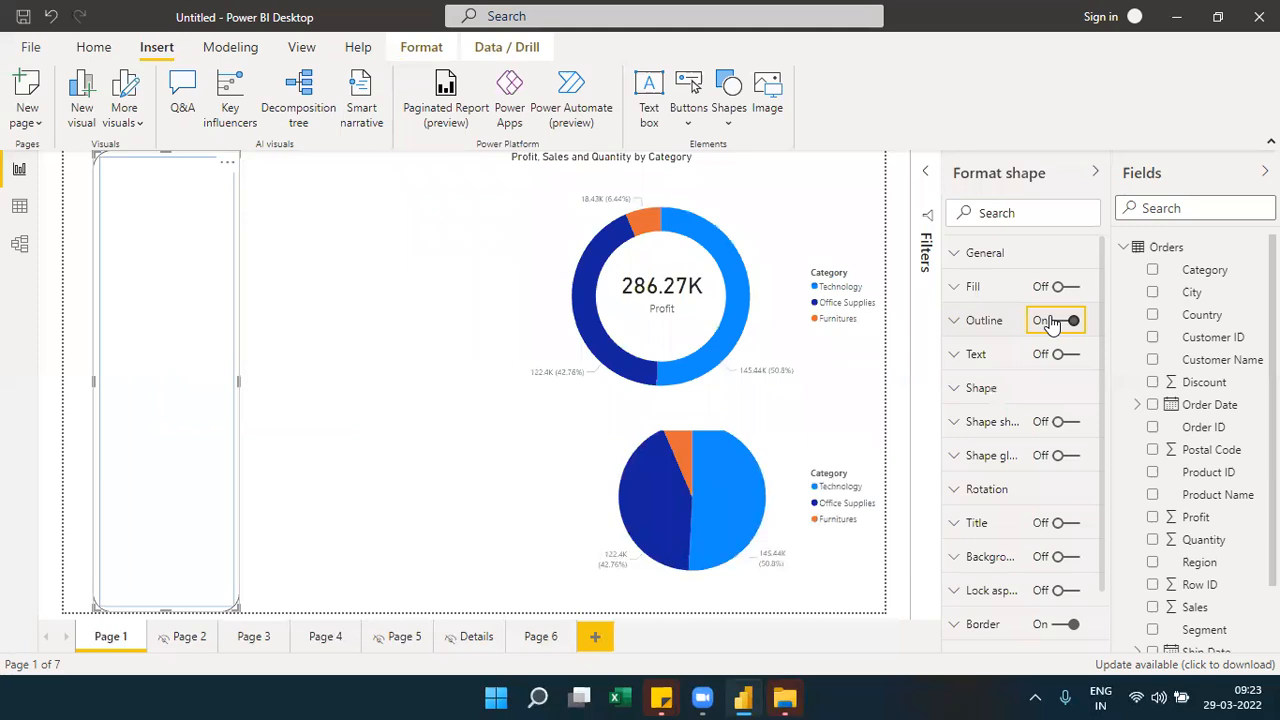
left_click(322, 458)
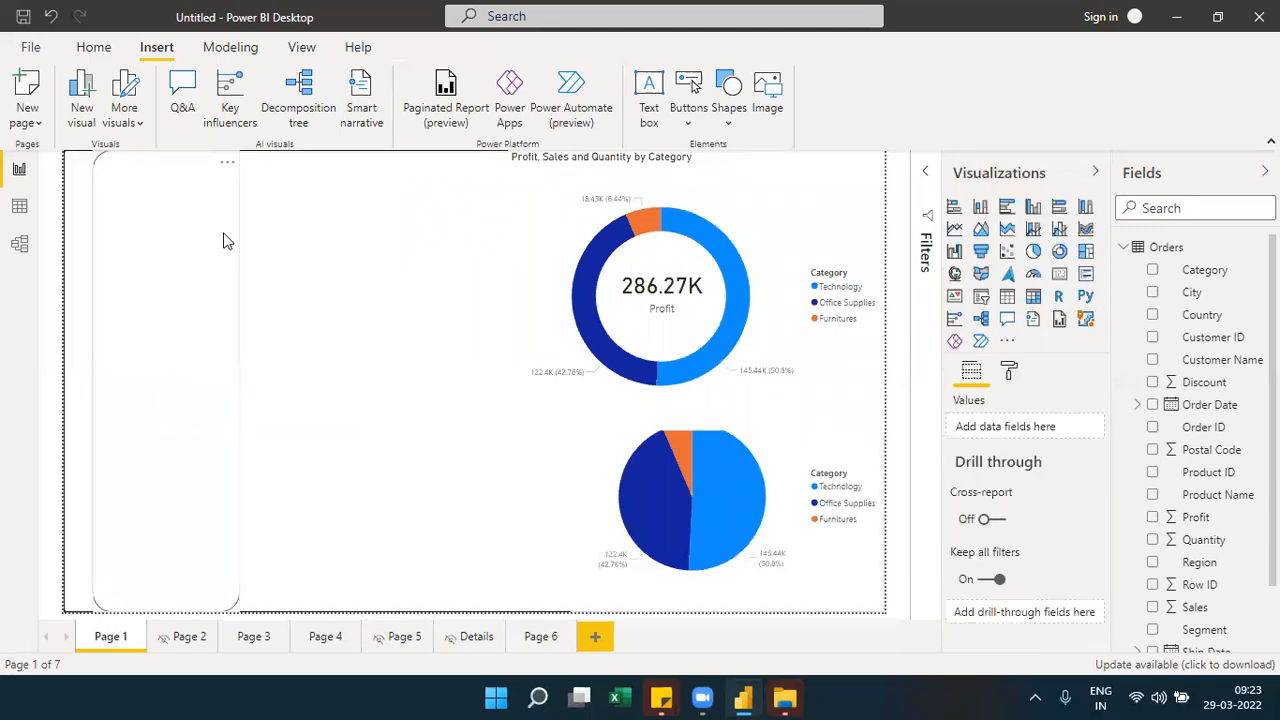
Shorten the rounded rectangle and move it away from the page's left edge, clear of the upper and lower page edges
left_click(108, 165)
left_click_drag(95, 155, 103, 201)
left_click_drag(178, 277, 334, 280)
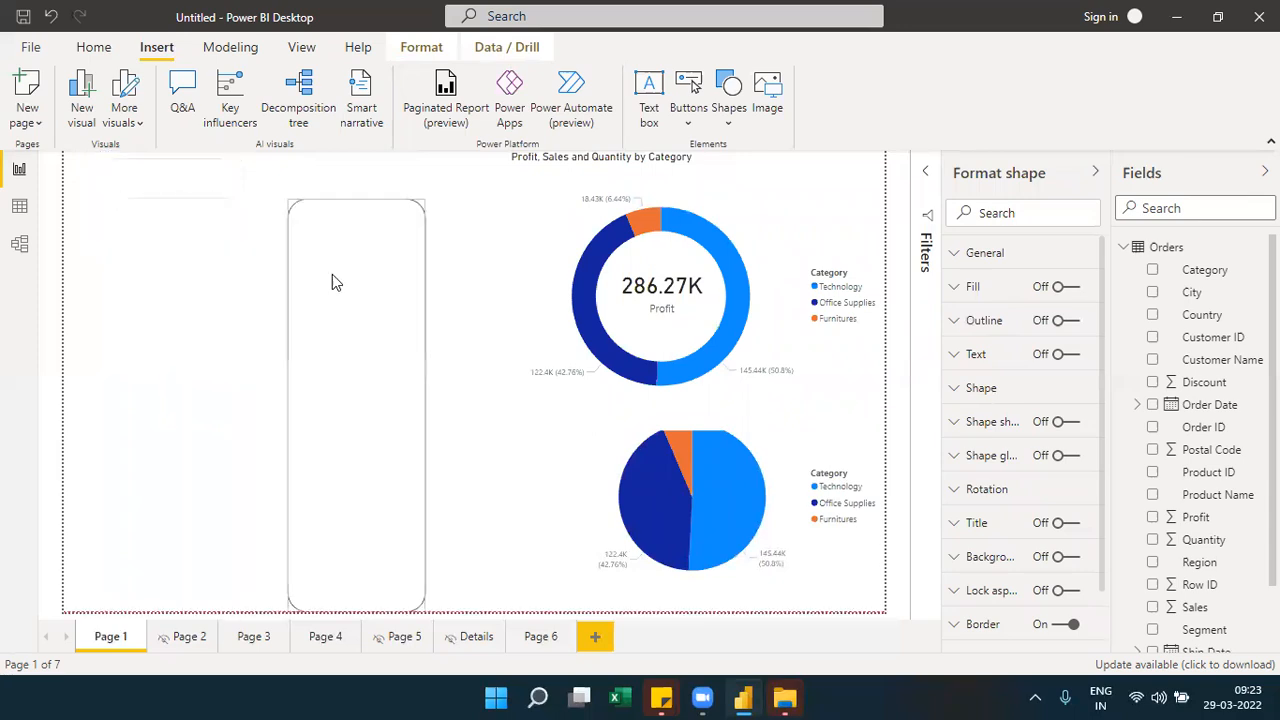
left_click(199, 178)
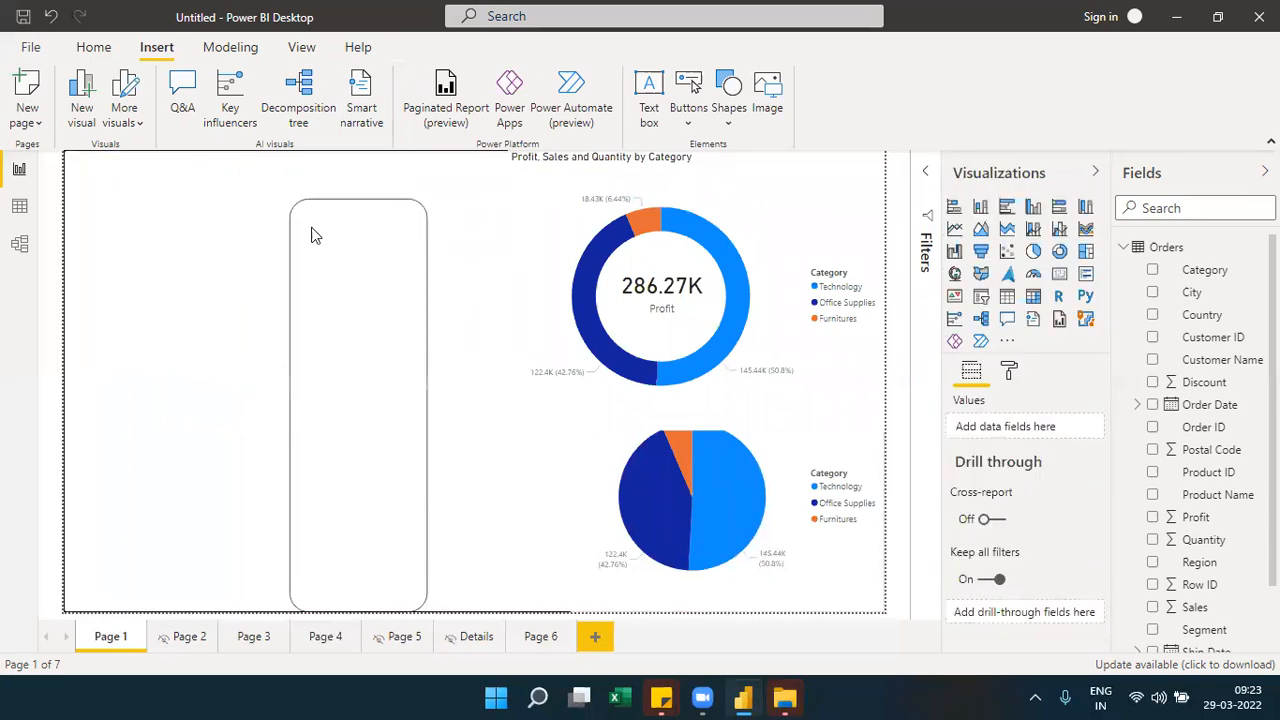
left_click_drag(330, 246, 331, 223)
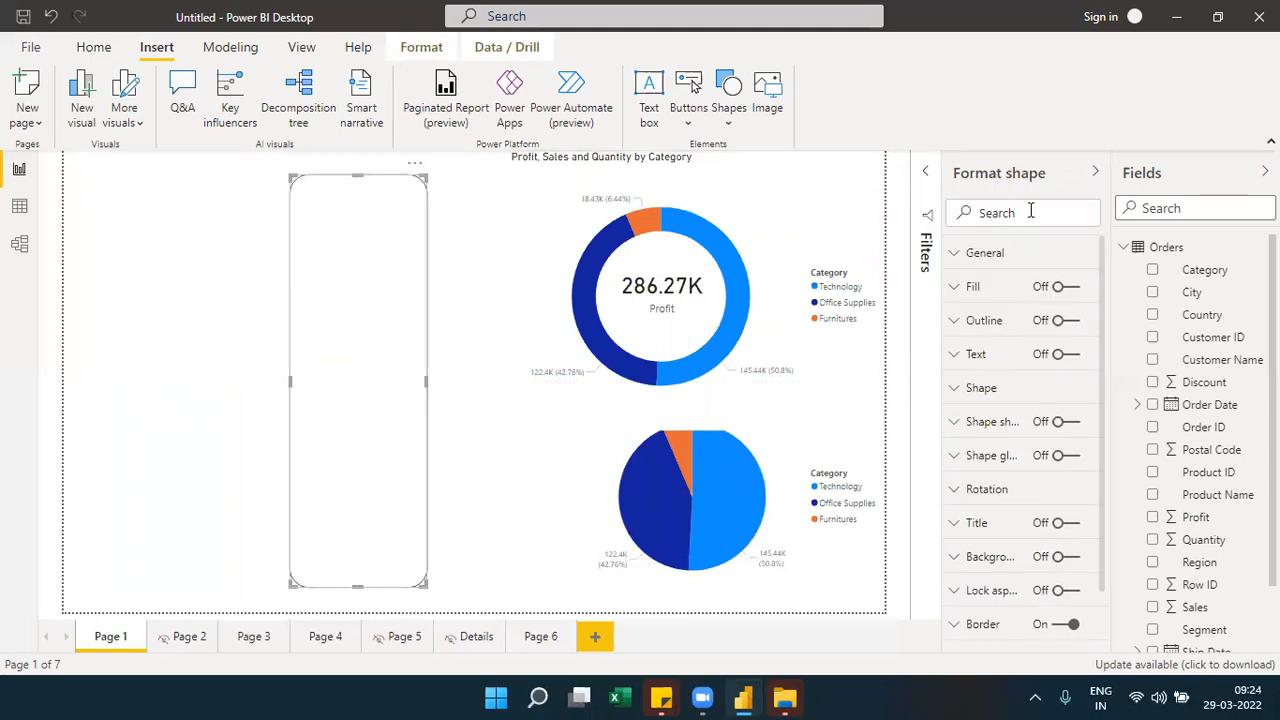
left_click(1003, 182)
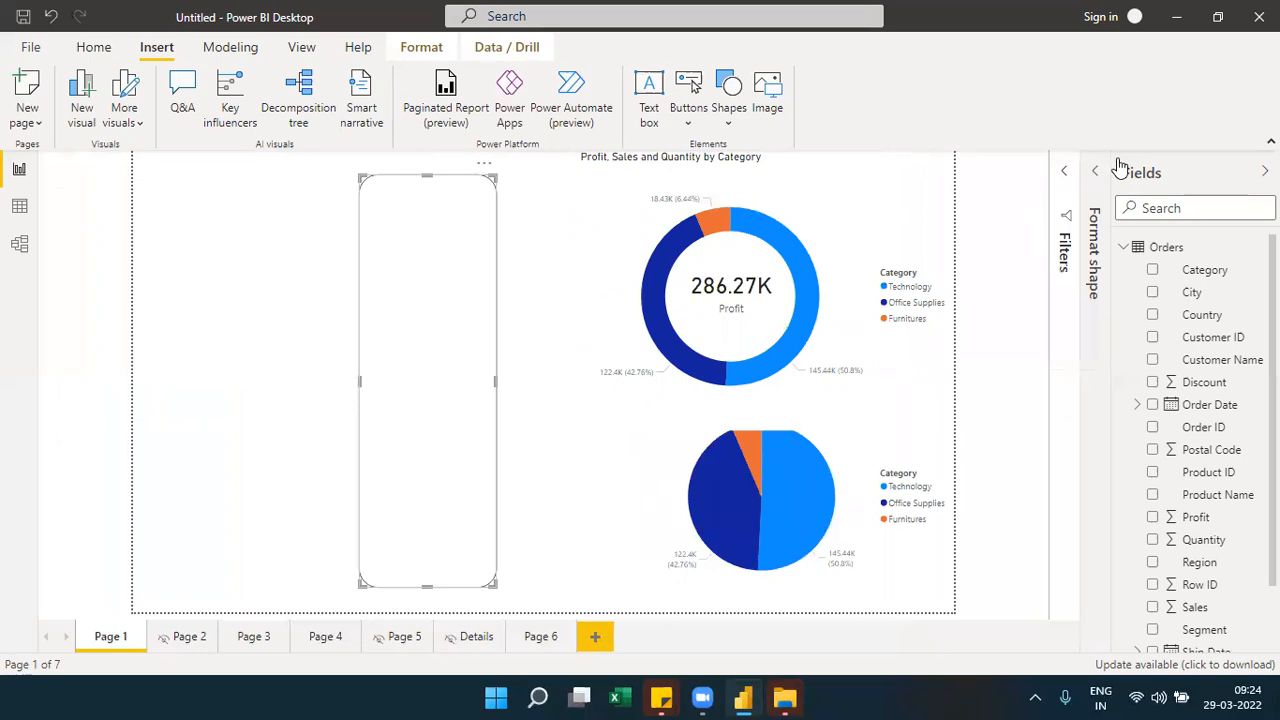
left_click(551, 272)
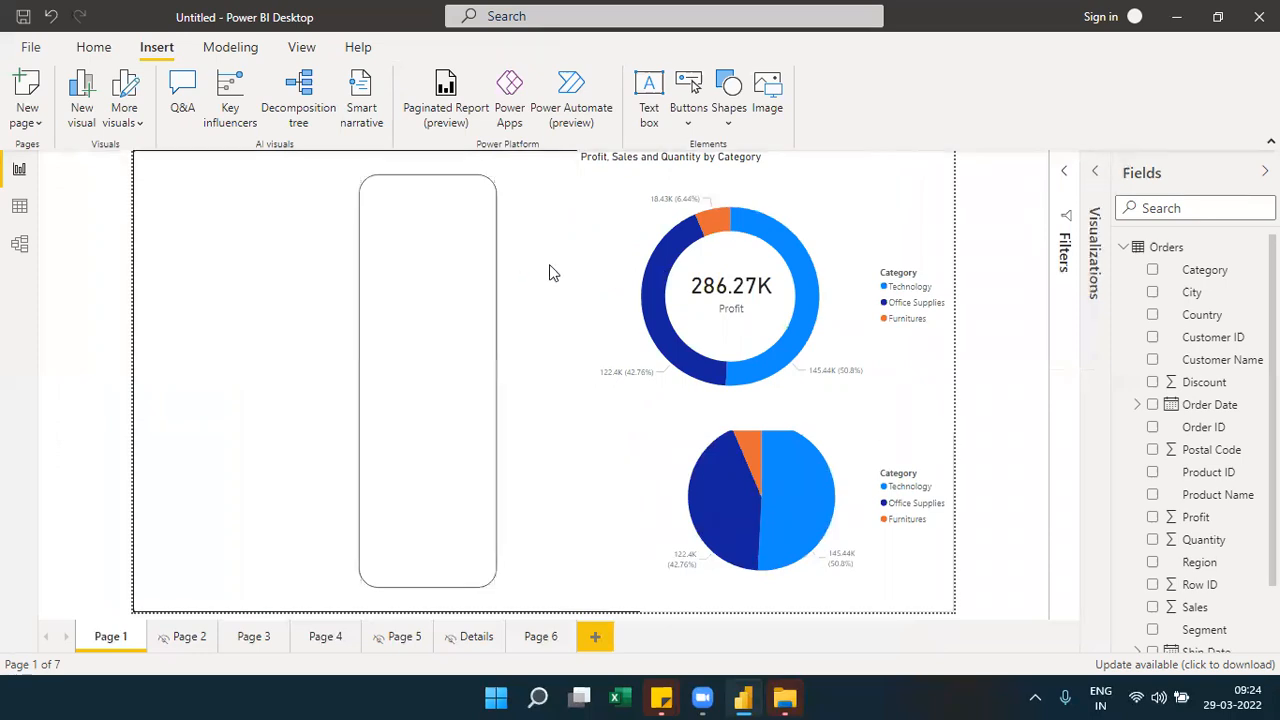
Insert a multi-row card in the empty area beside the rounded rectangle and narrow it to fit there
left_click(1095, 188)
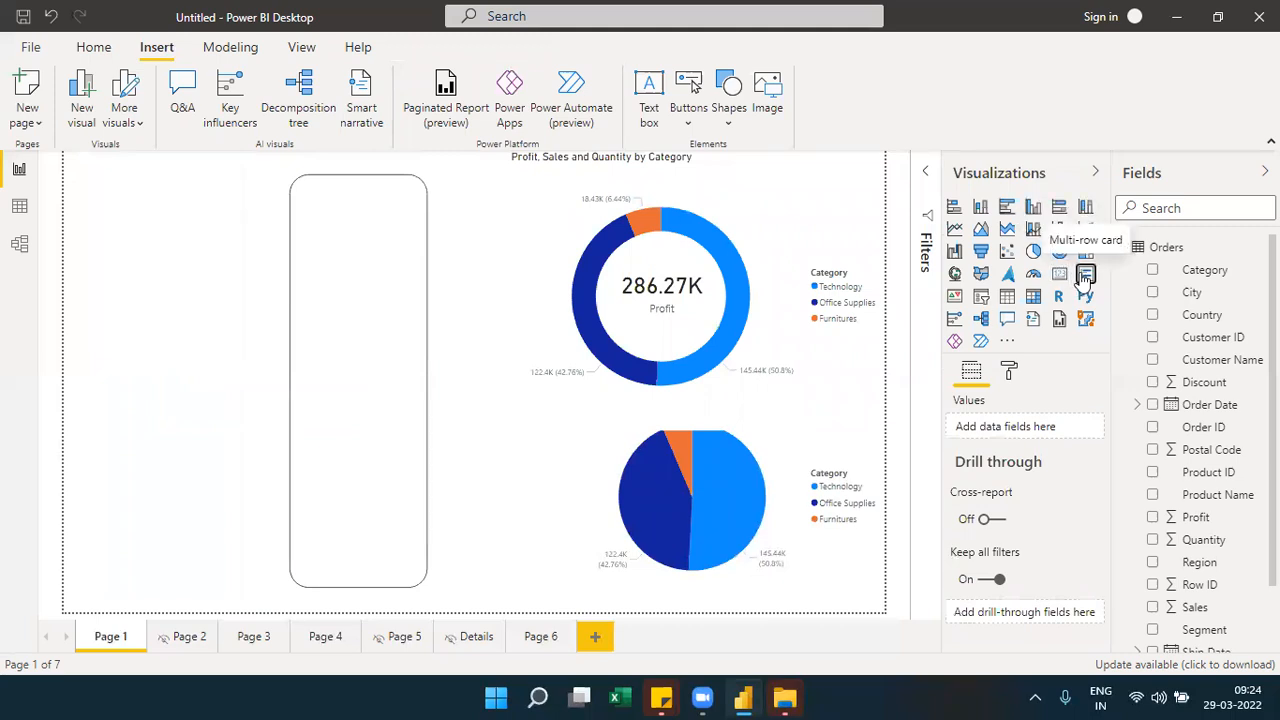
left_click(1084, 275)
left_click_drag(237, 304, 229, 305)
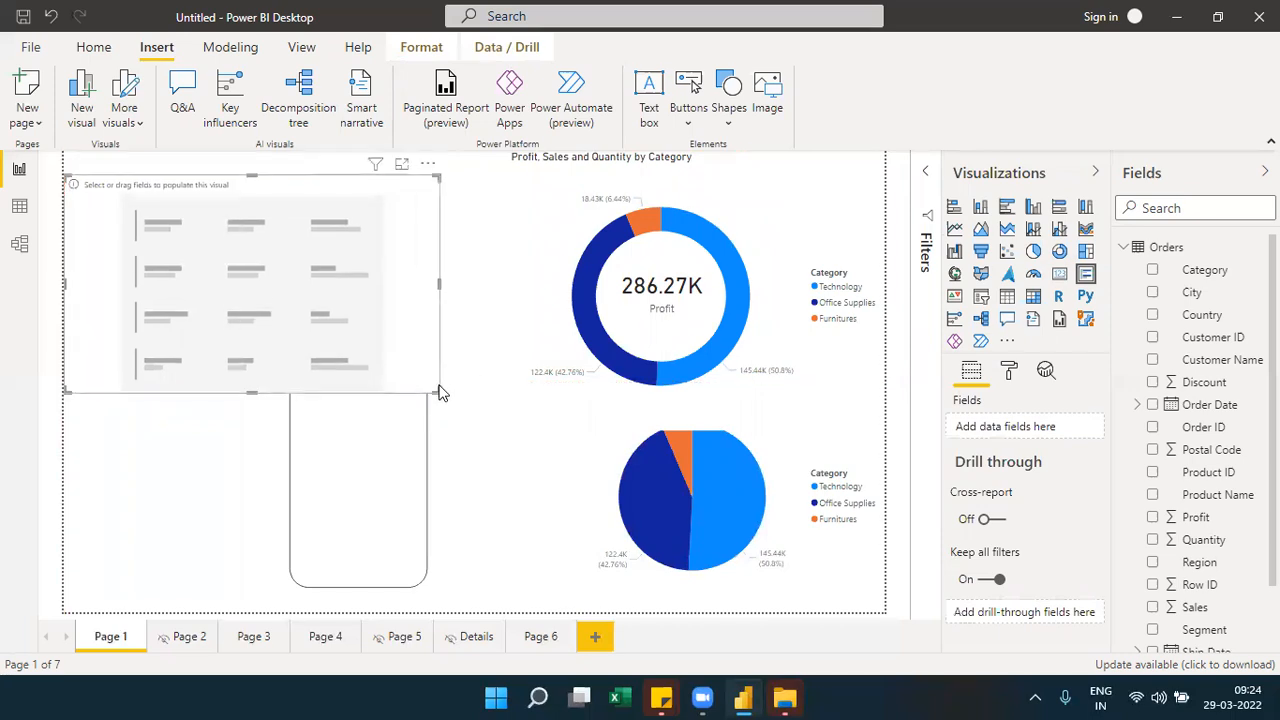
left_click_drag(438, 387, 233, 433)
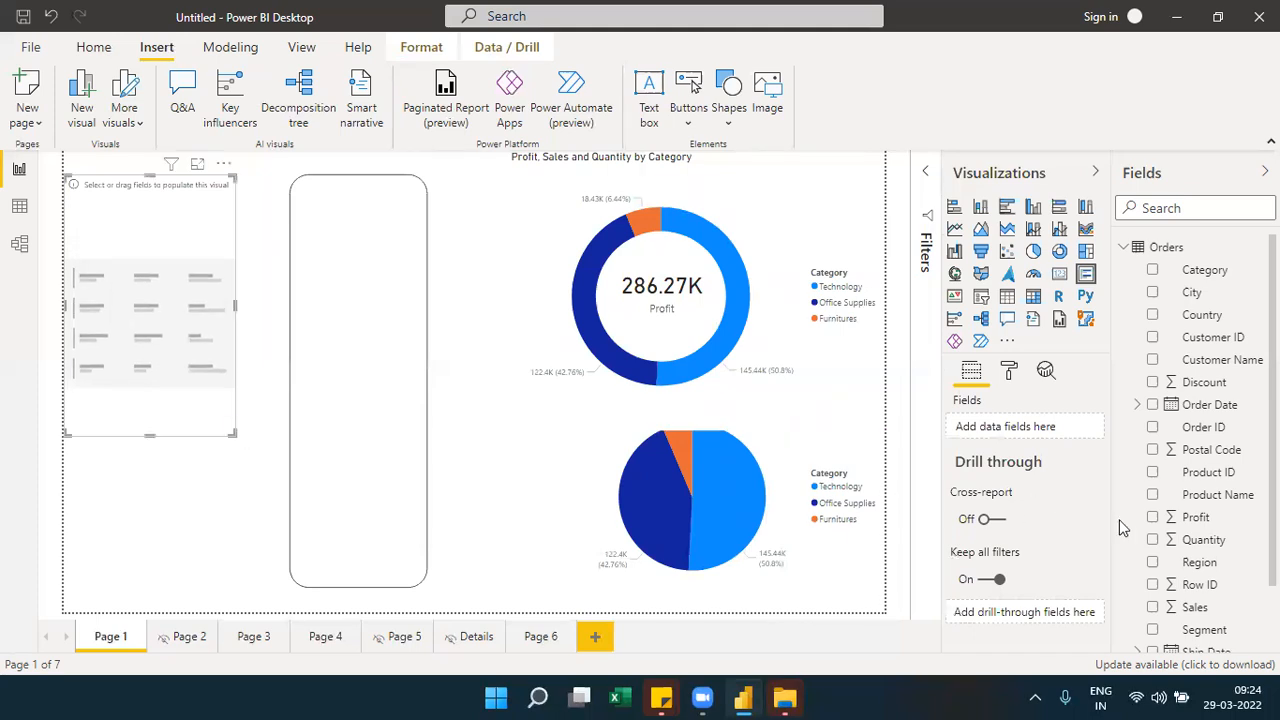
Add the Profit, Sales and Quantity fields to the multi-row card
left_click_drag(1190, 517, 1000, 426)
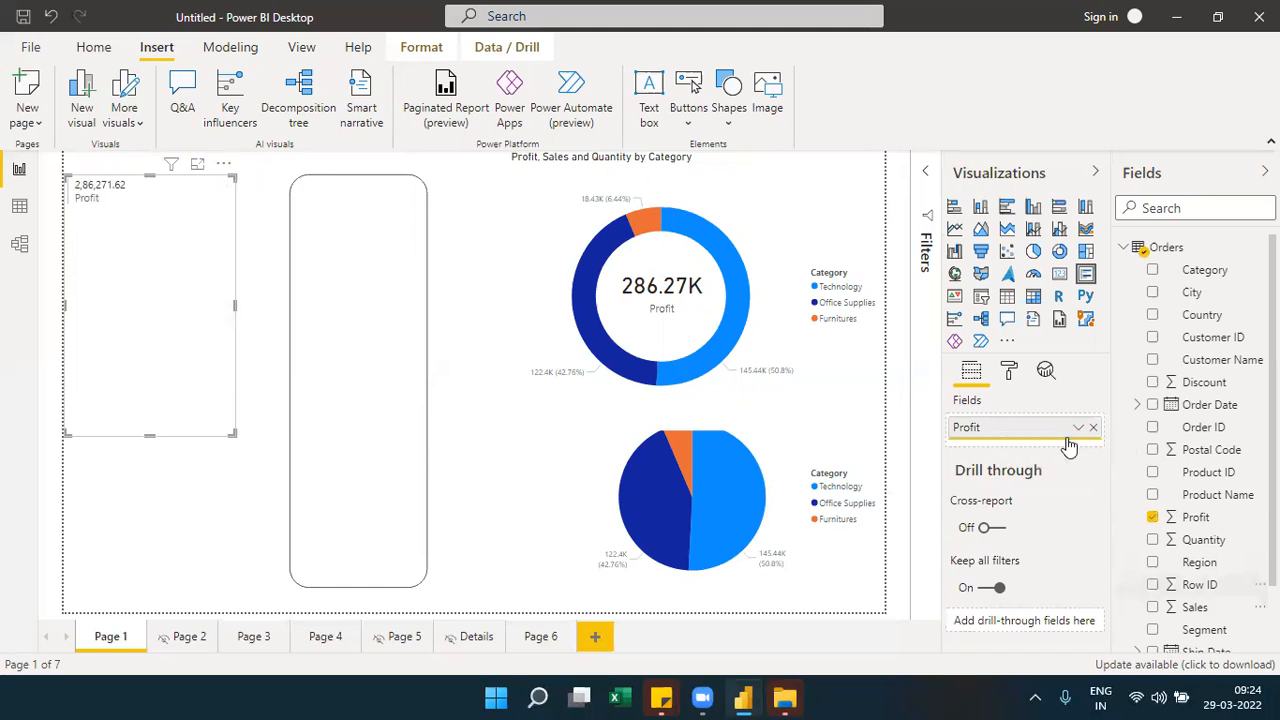
left_click_drag(1069, 447, 1069, 447)
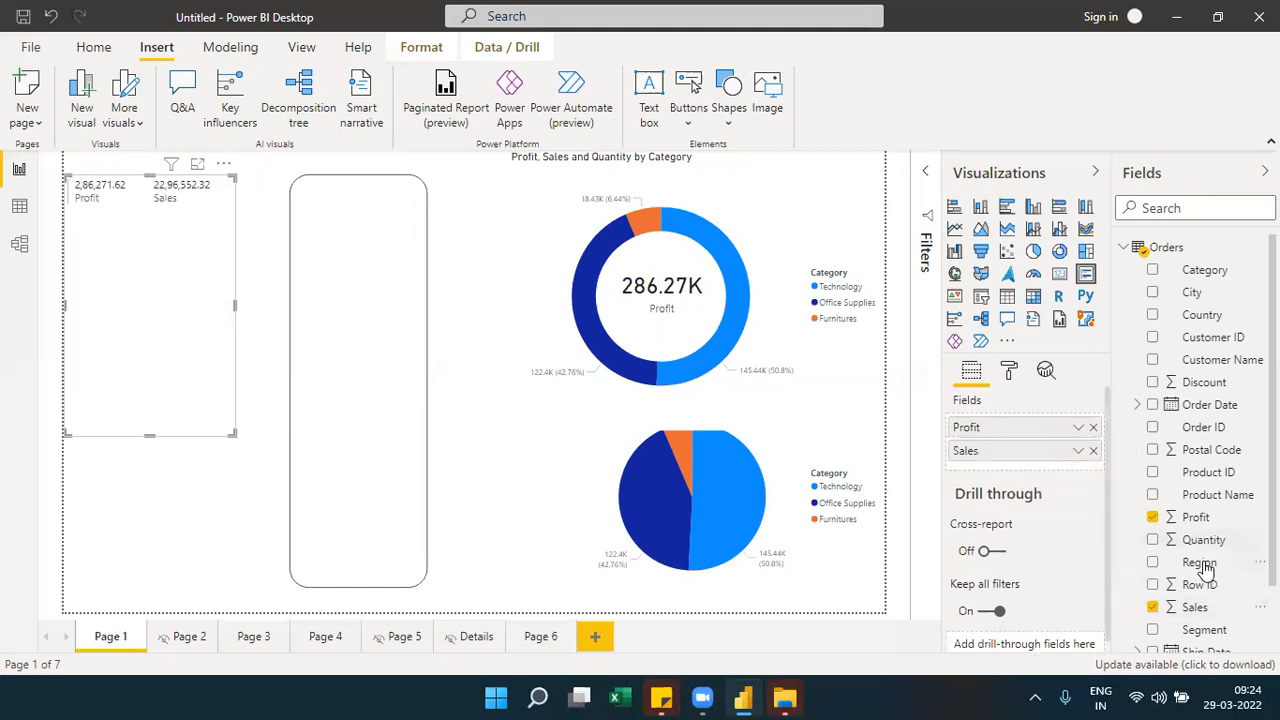
left_click_drag(1203, 540, 1037, 461)
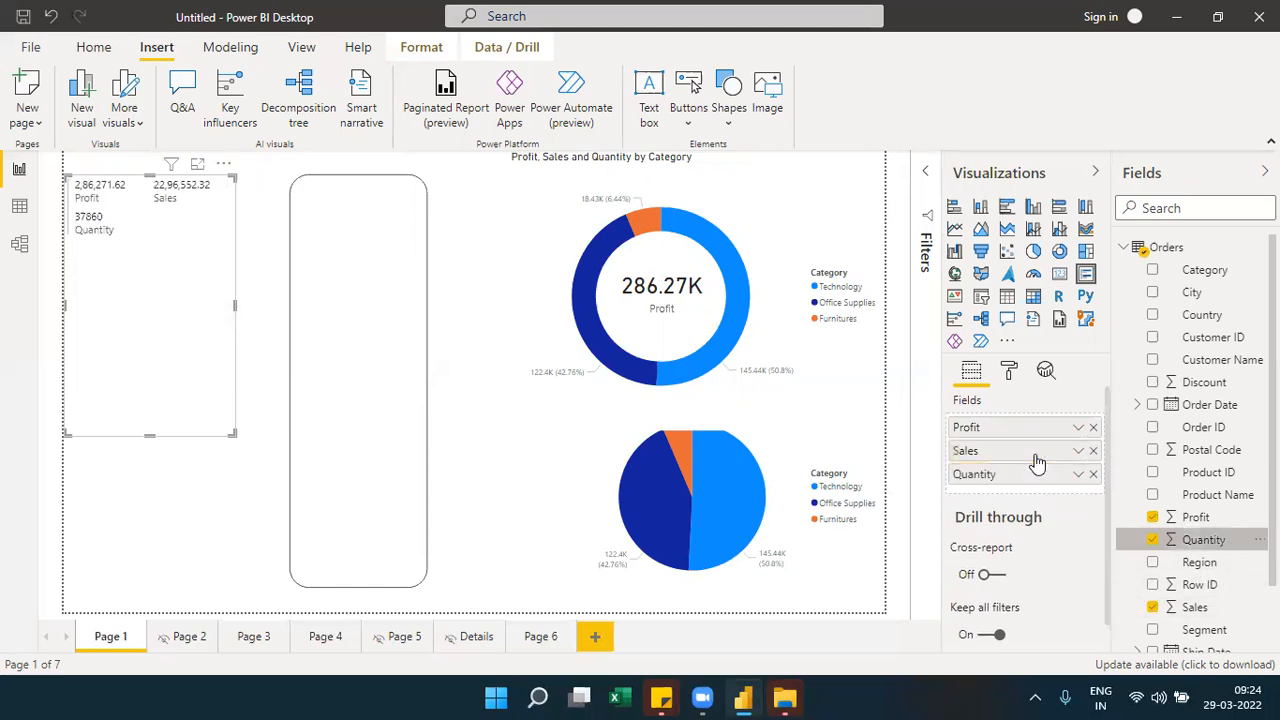
Shrink the multi-row card so its values stack in one column, and move the rounded rectangle around it as a side panel
left_click_drag(235, 305, 179, 324)
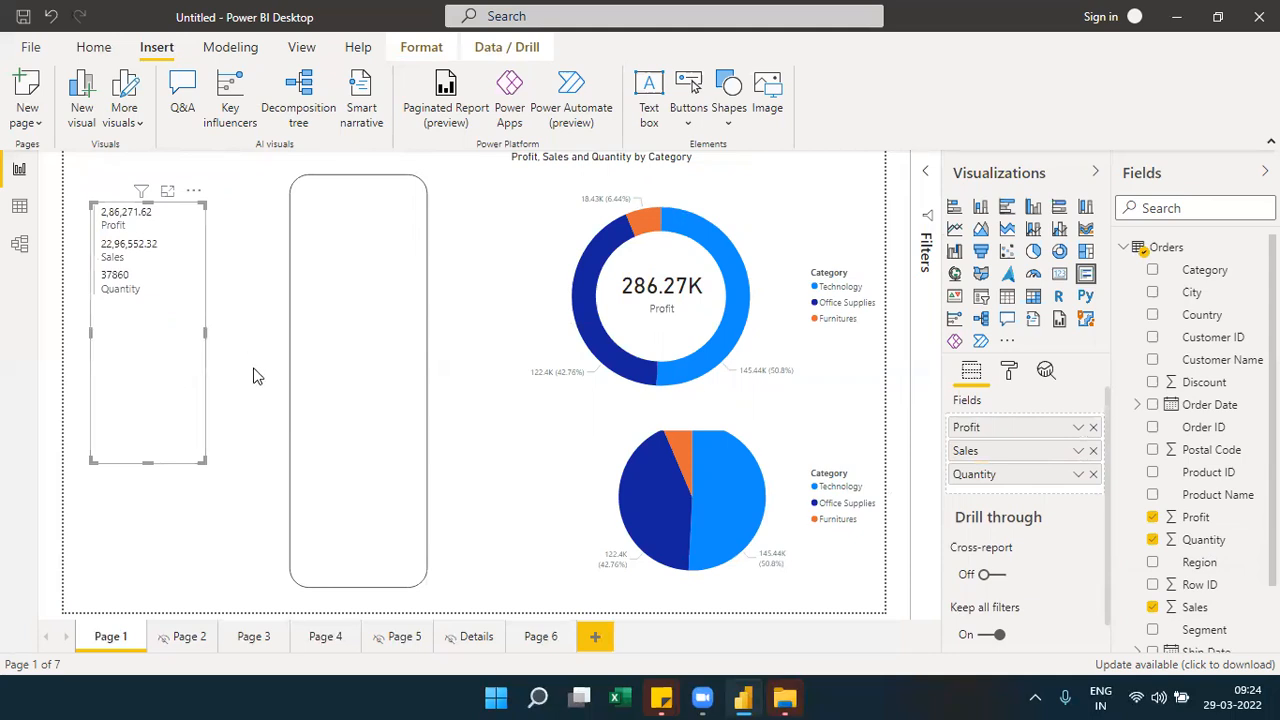
left_click_drag(147, 461, 157, 320)
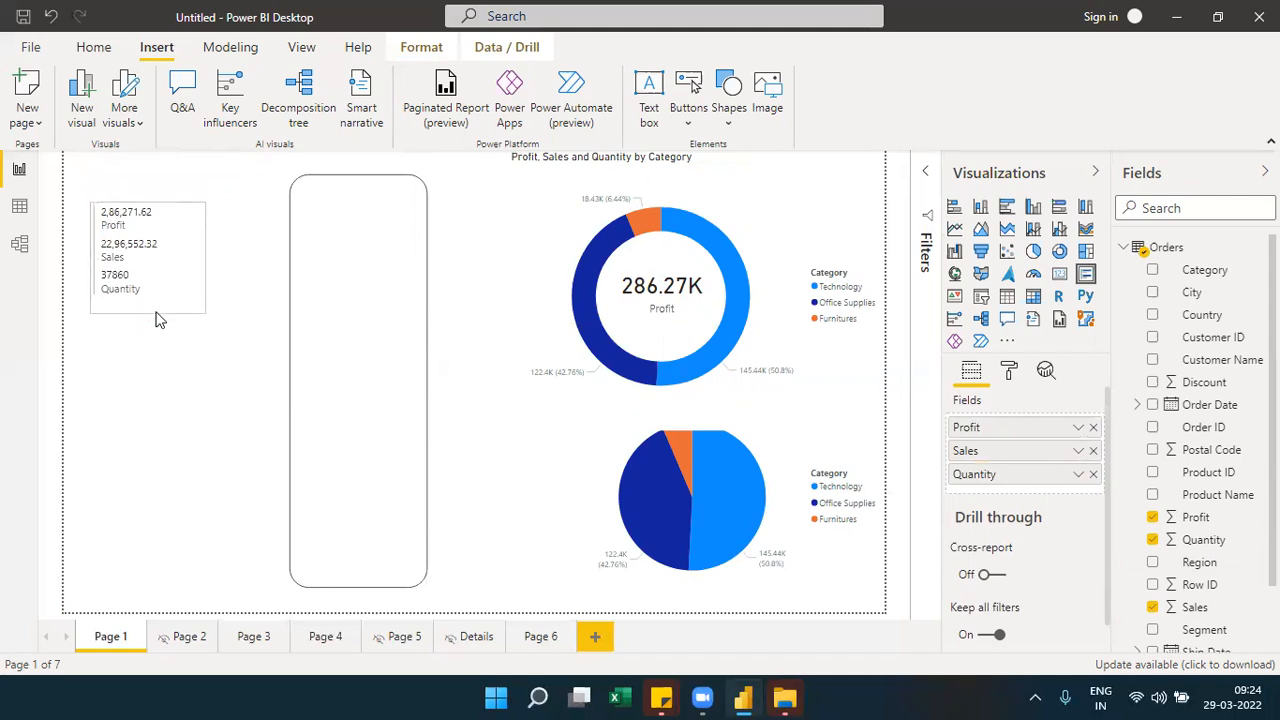
mouse_move(130, 274)
left_mouse_down()
mouse_move(112, 277)
mouse_move(113, 292)
left_mouse_up()
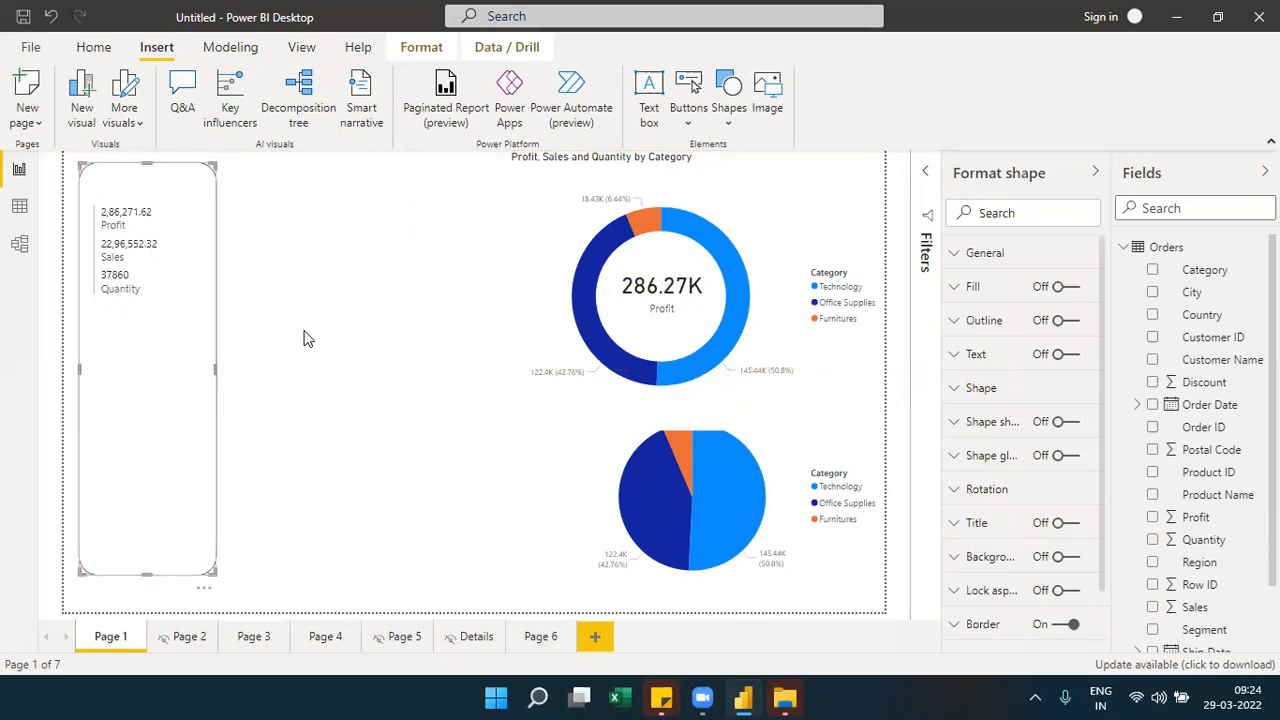
left_click(307, 339)
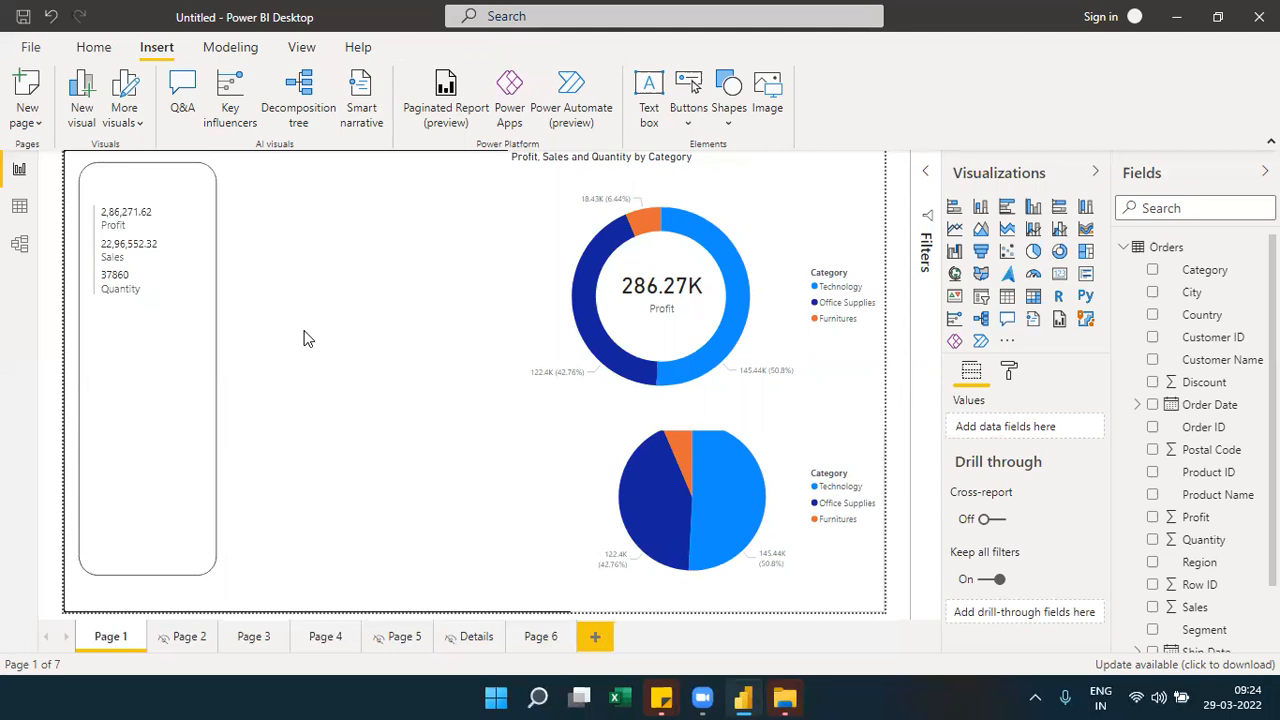
Insert a smaller oval between the side panel and the donut chart, and turn off its fill
left_click(724, 121)
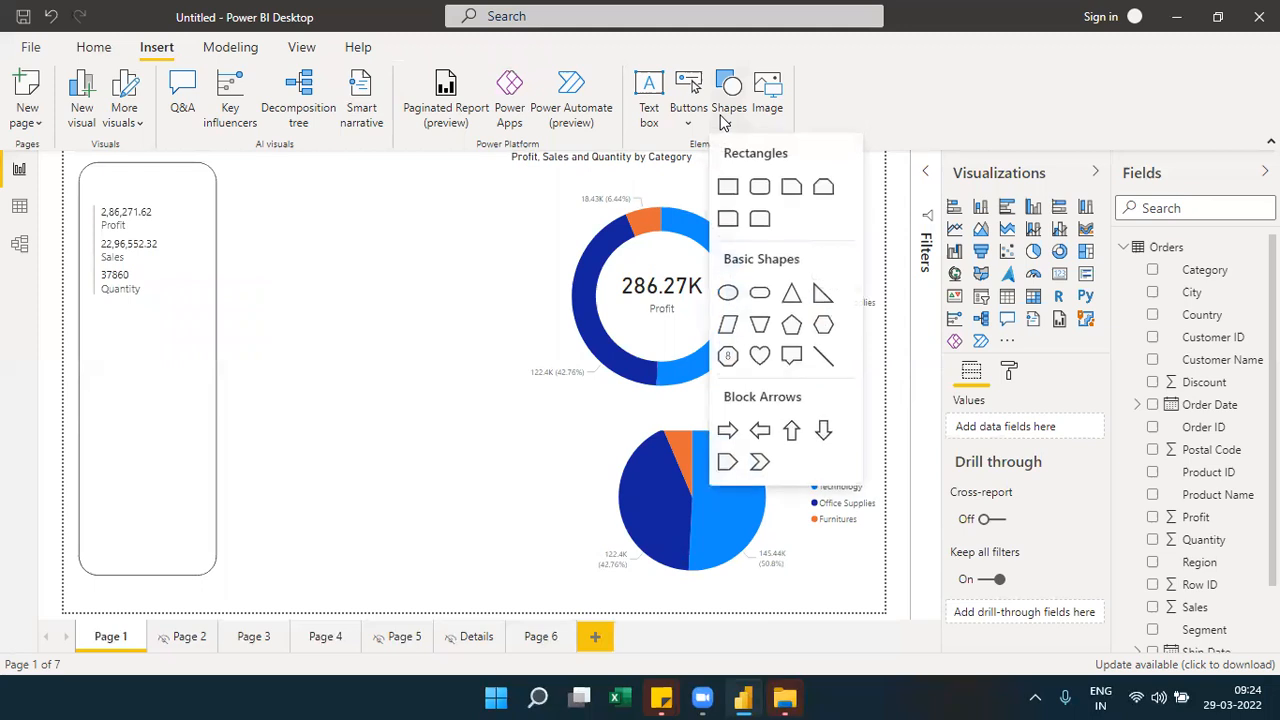
left_click(729, 291)
left_click_drag(632, 251, 400, 268)
left_click_drag(592, 382, 419, 281)
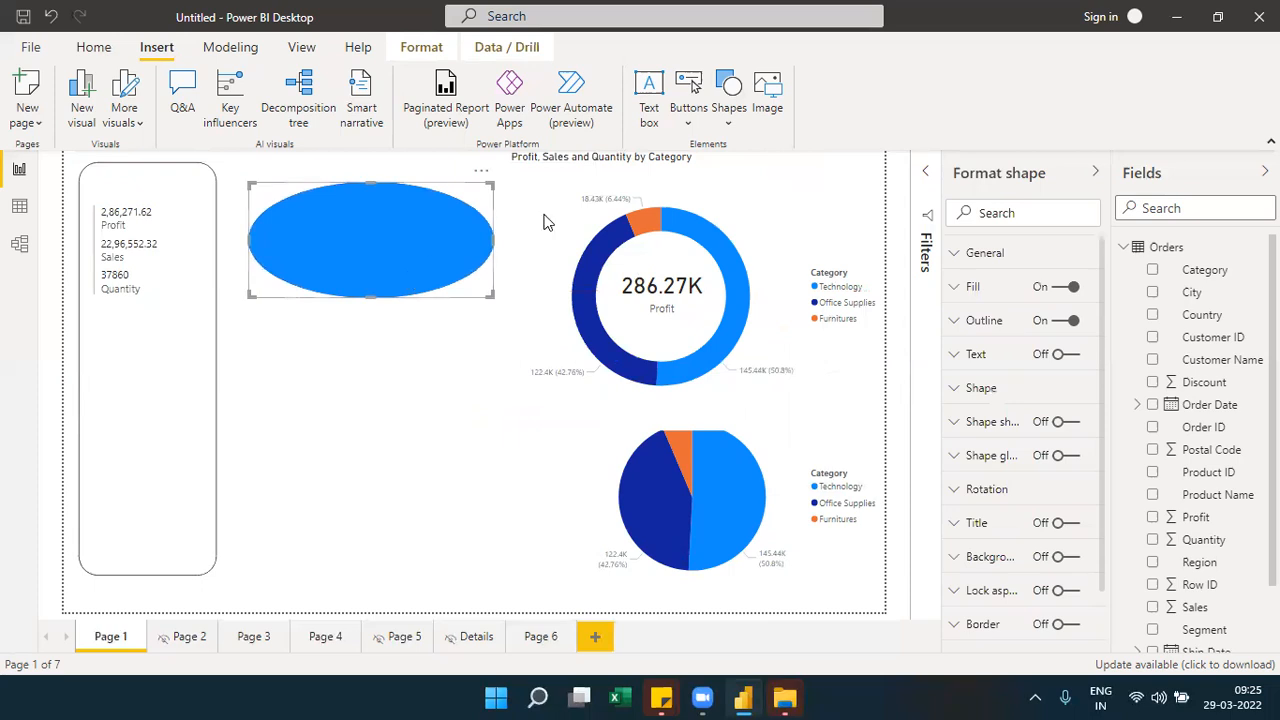
left_click(1064, 286)
left_click(453, 482)
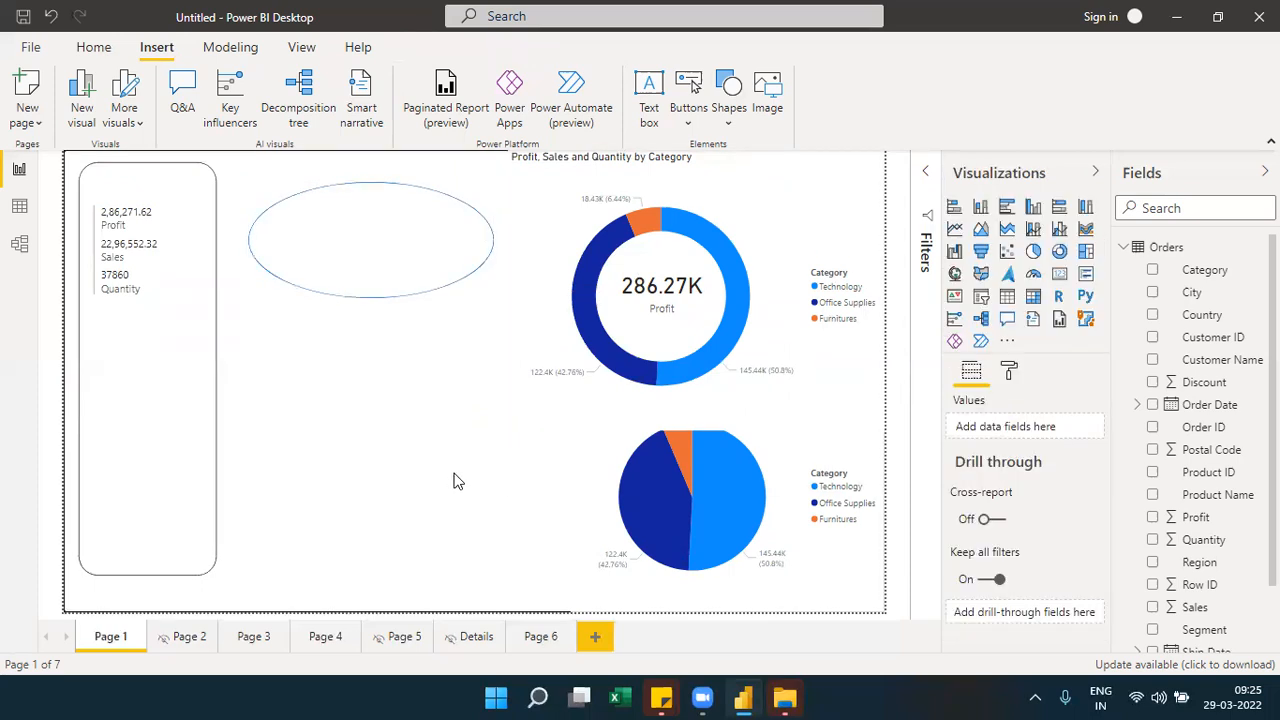
Insert a card showing Profit below the oval and narrow it to roughly the oval's width
left_click(1061, 283)
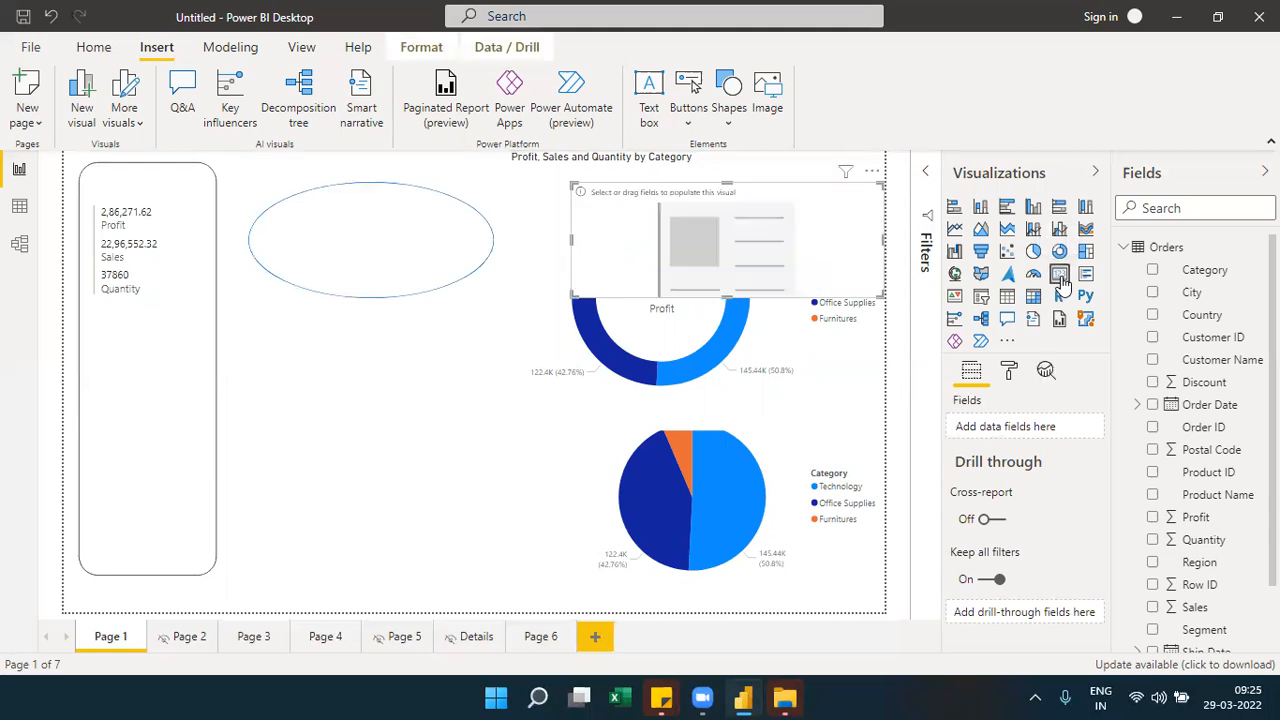
left_click_drag(703, 257, 369, 423)
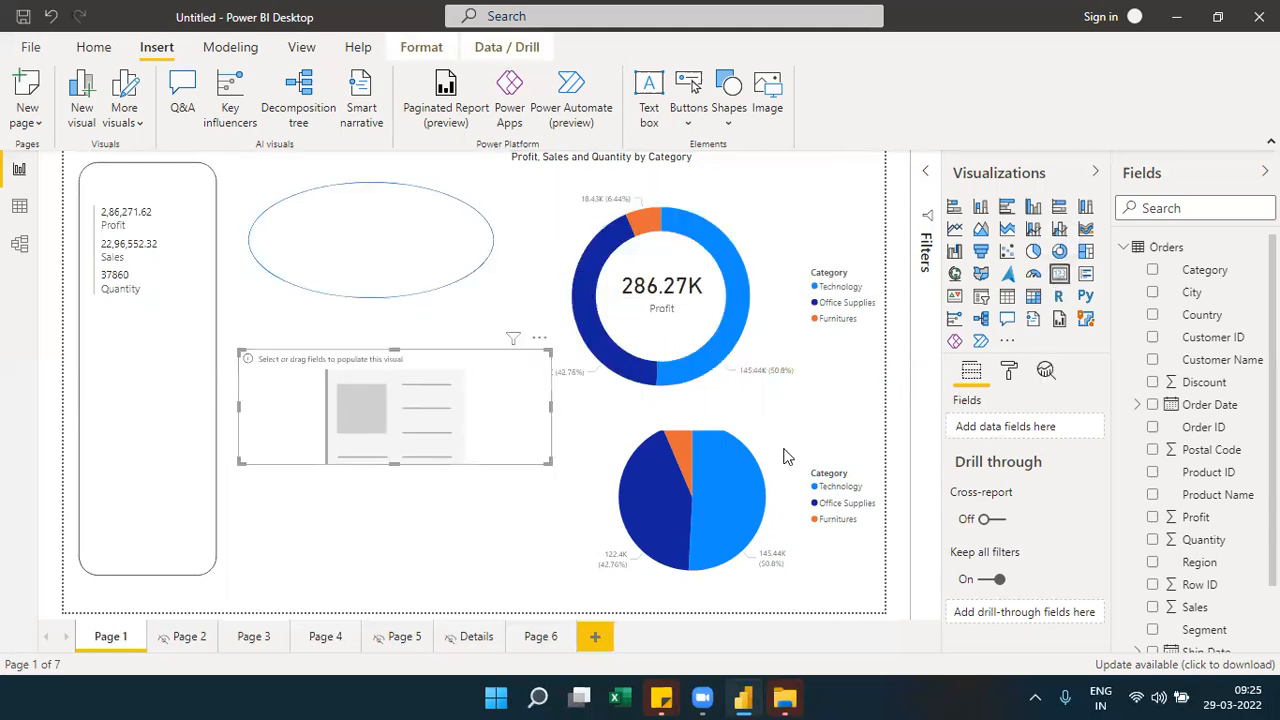
left_click_drag(1195, 517, 1040, 430)
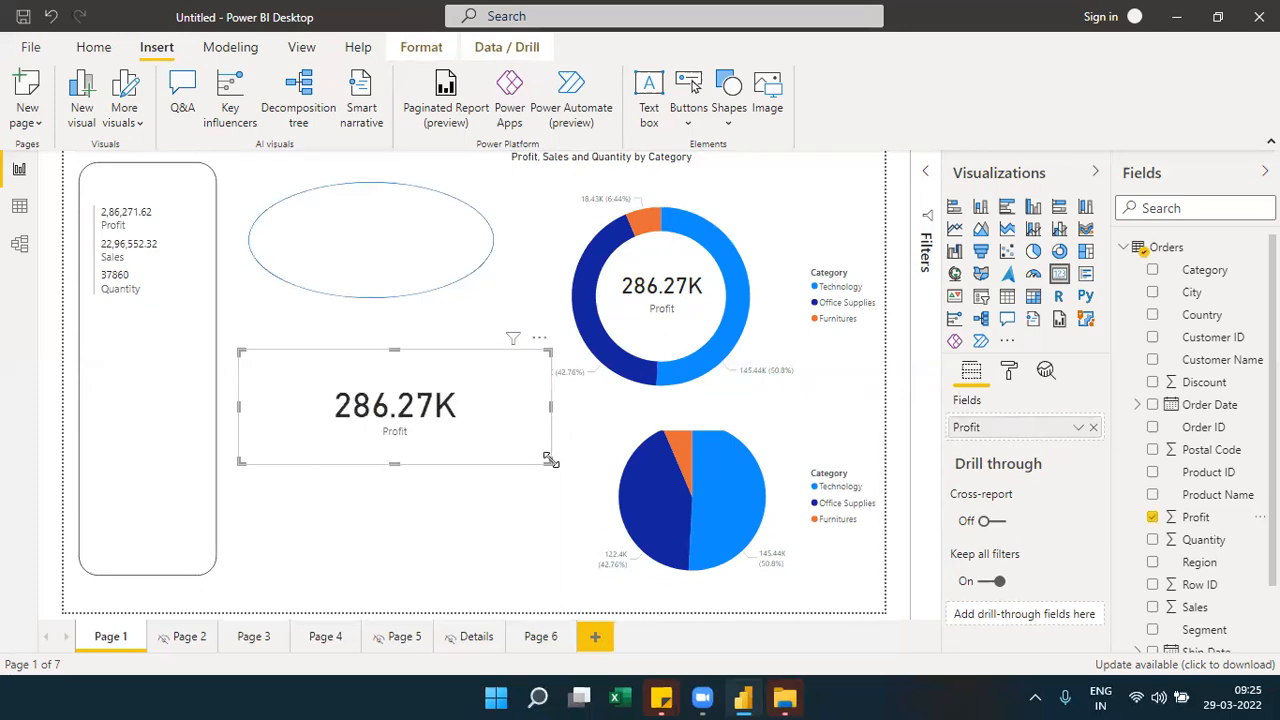
left_click_drag(549, 459, 467, 456)
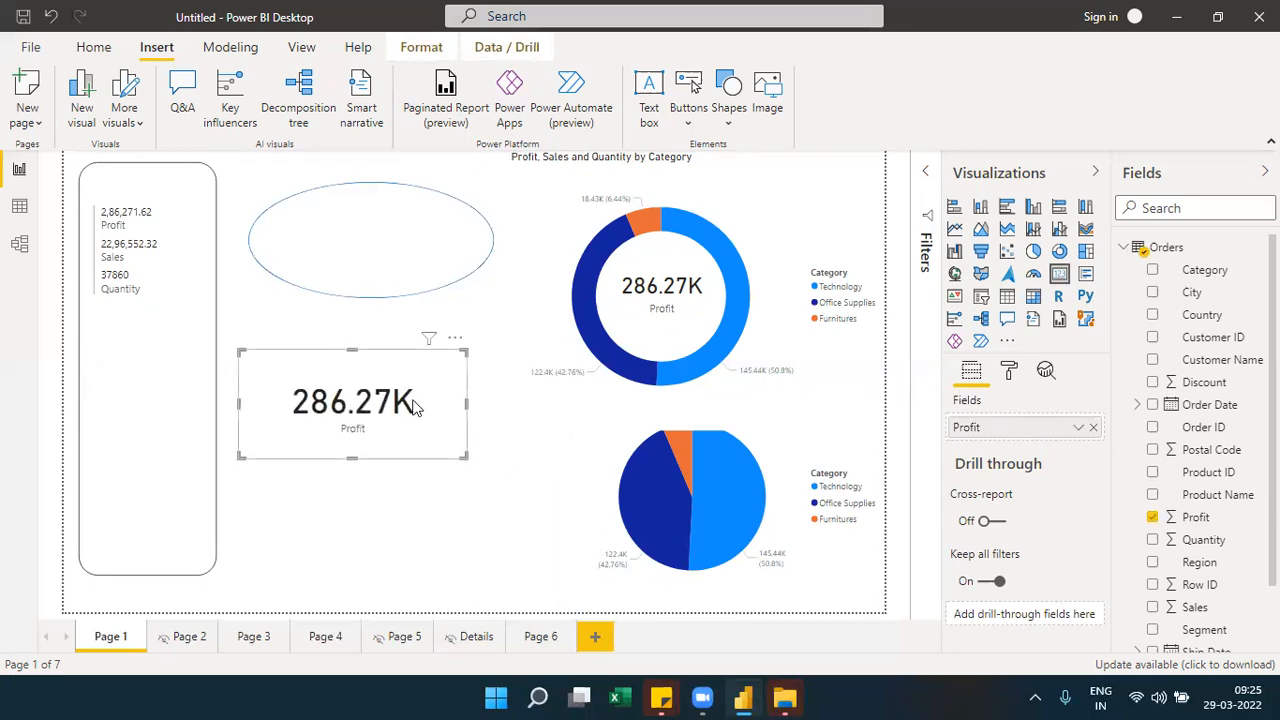
Bring the oval and the Profit card together and shrink the card so it fits inside the oval's outline
left_click_drag(415, 403, 426, 376)
left_click_drag(403, 276, 394, 417)
left_click(390, 500)
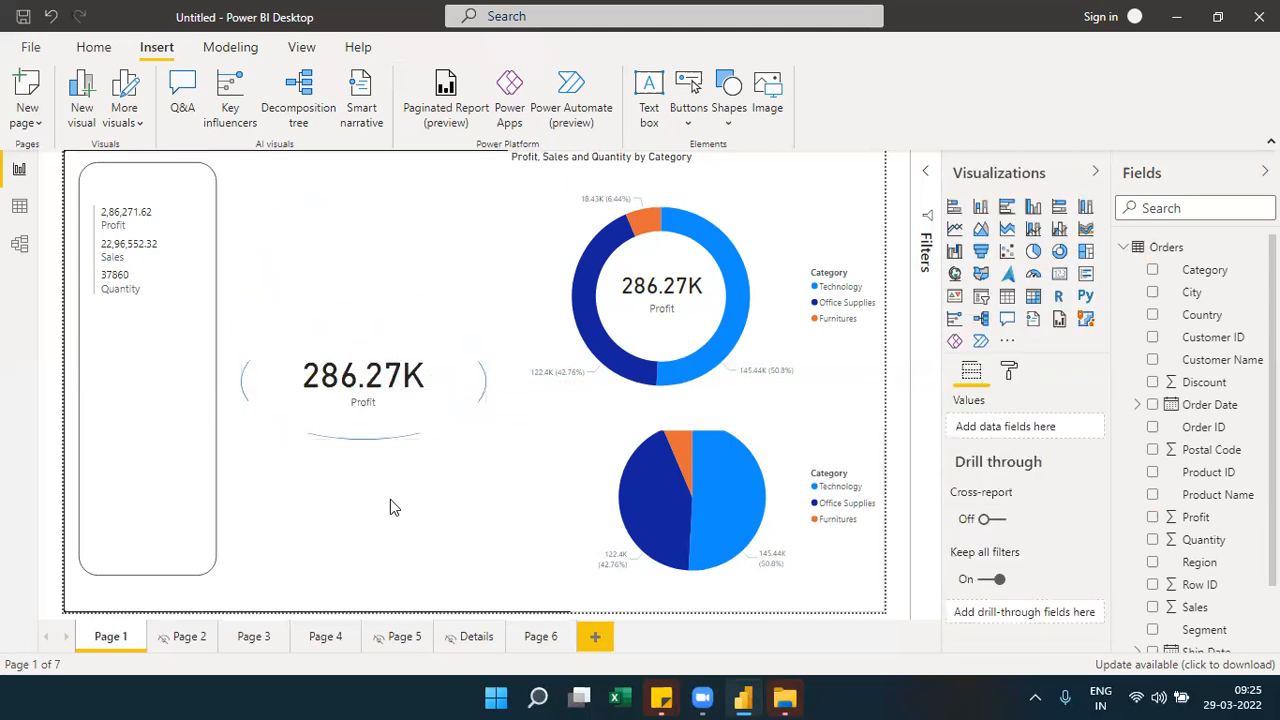
left_click(388, 409)
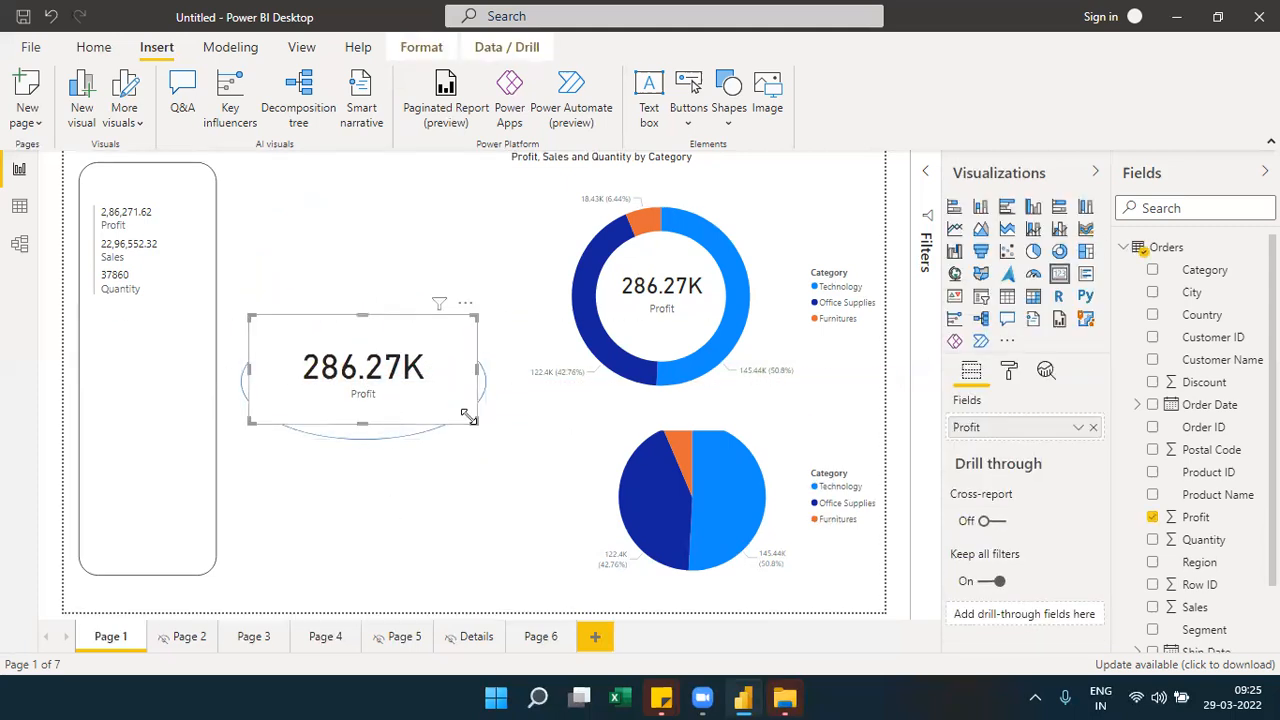
left_click_drag(468, 416, 372, 405)
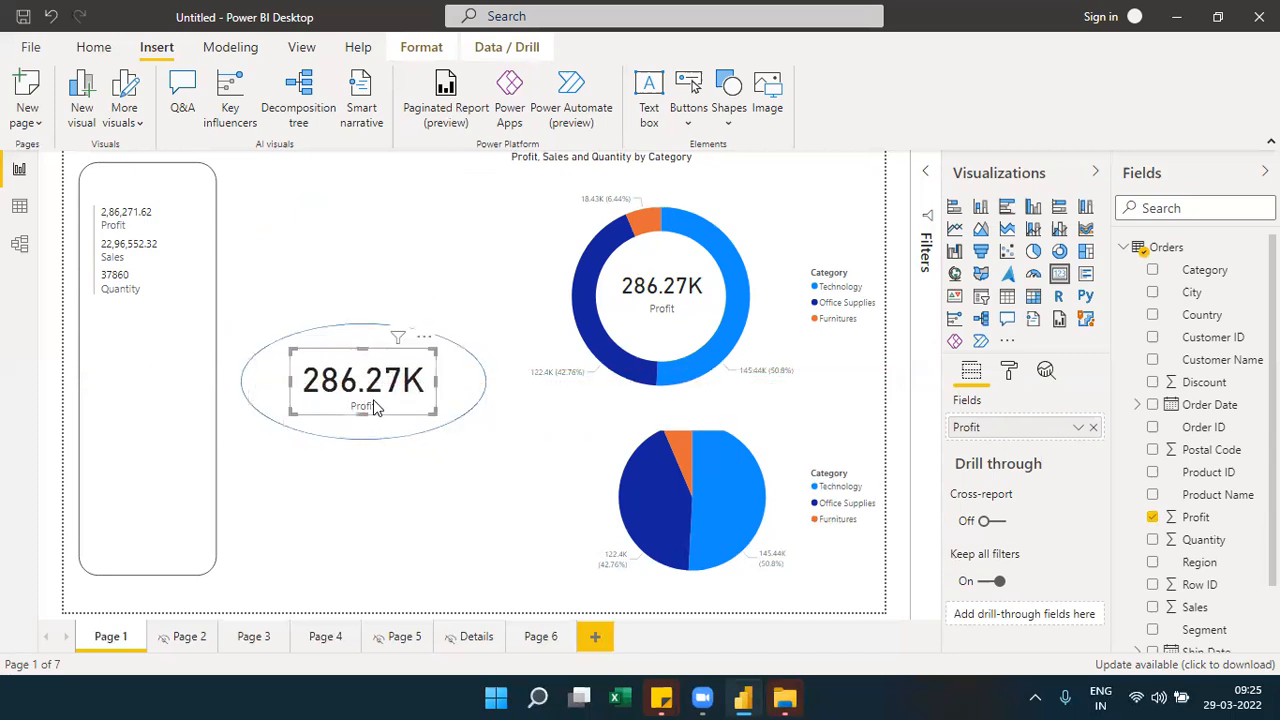
left_click(385, 507)
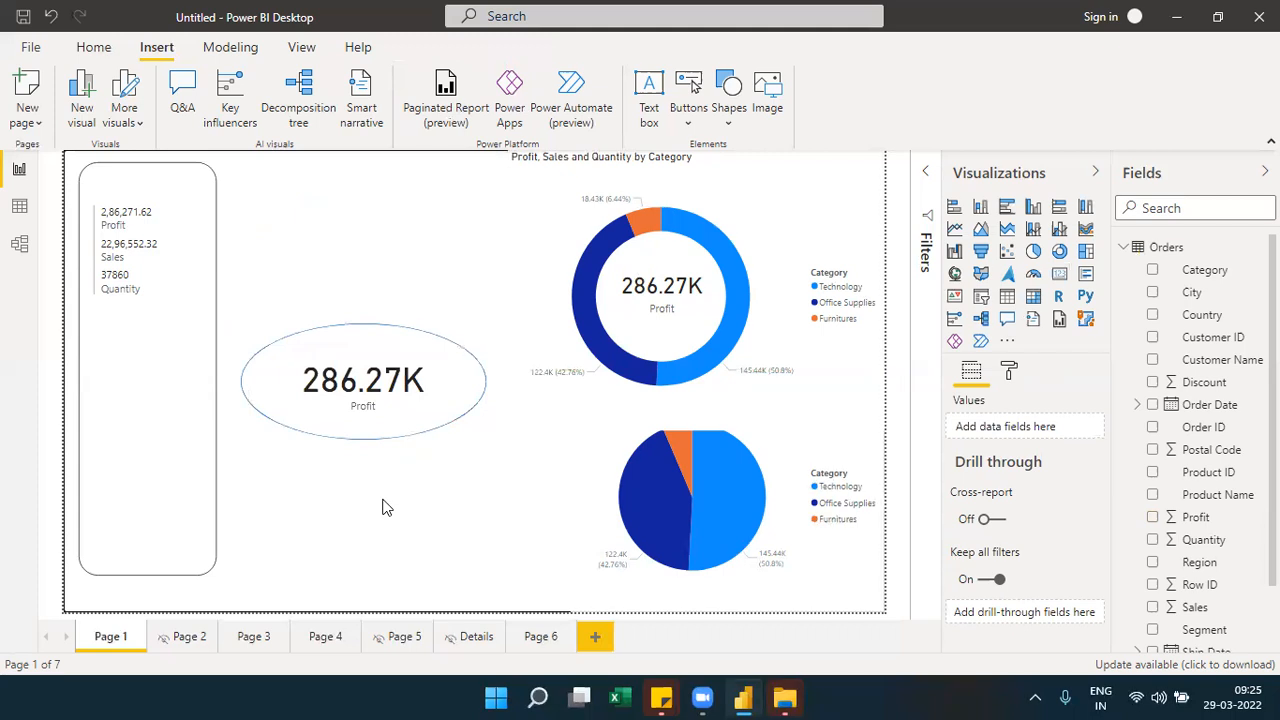
Move the oval to the upper part of the page beside the side panel and center the Profit card inside it
left_click(467, 424)
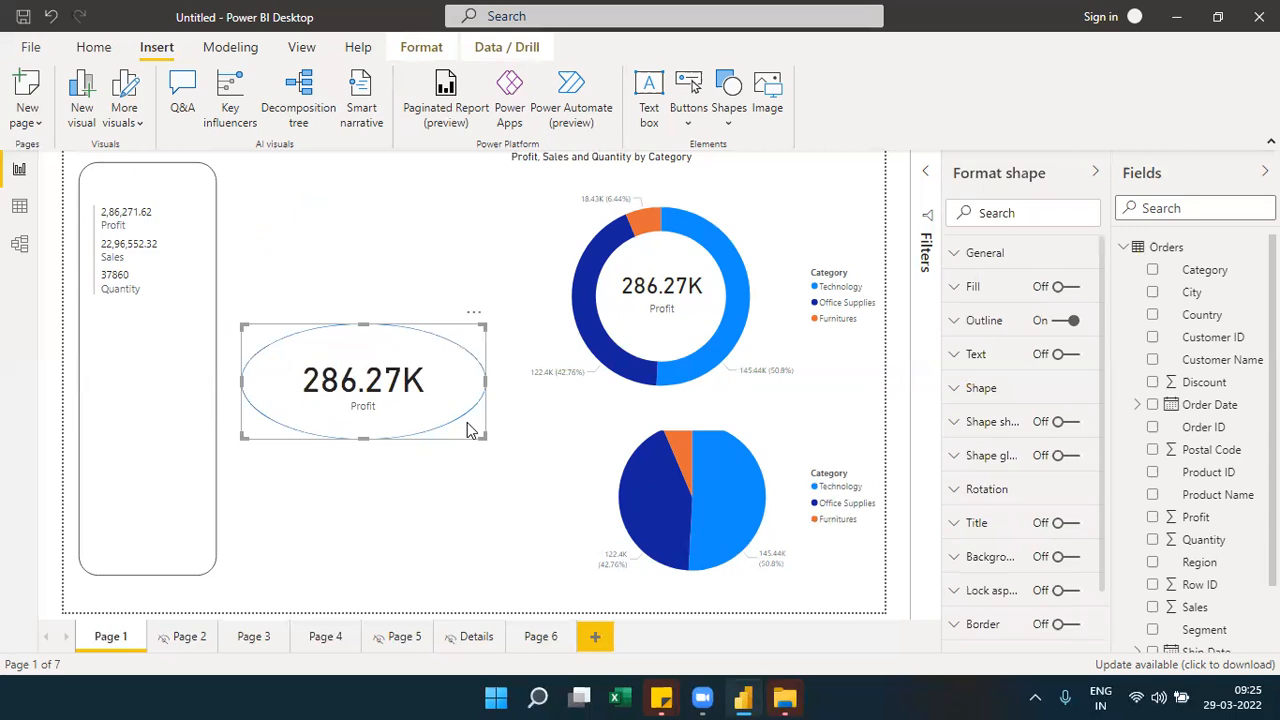
left_click_drag(410, 397, 397, 253)
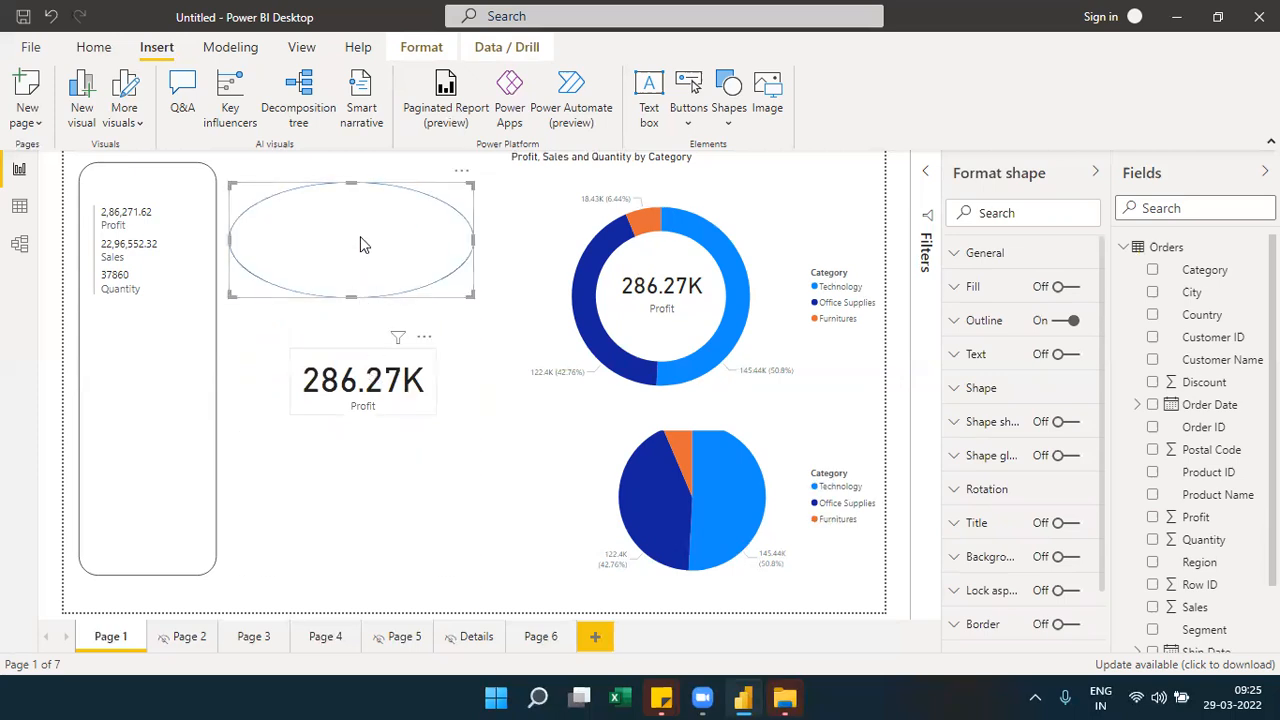
left_click_drag(363, 385, 350, 245)
left_click(340, 453)
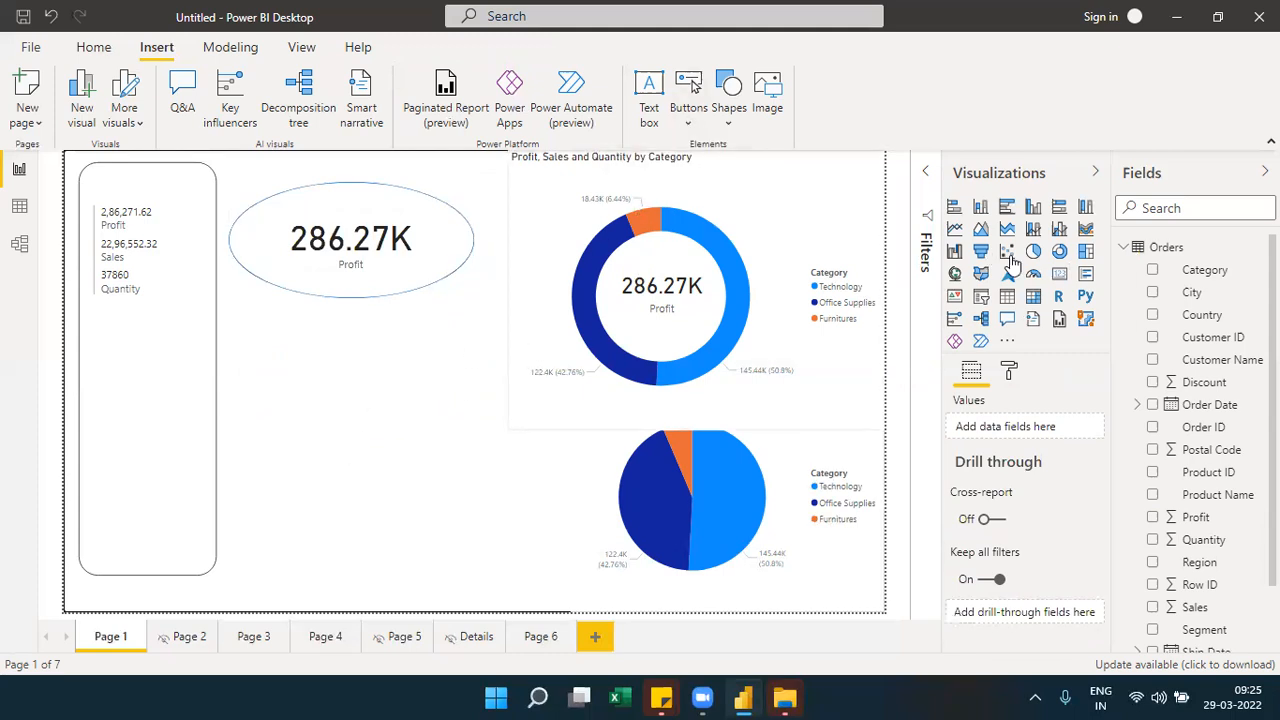
Insert a small card showing Sales directly below the oval
left_click(1060, 278)
left_click_drag(697, 240, 352, 356)
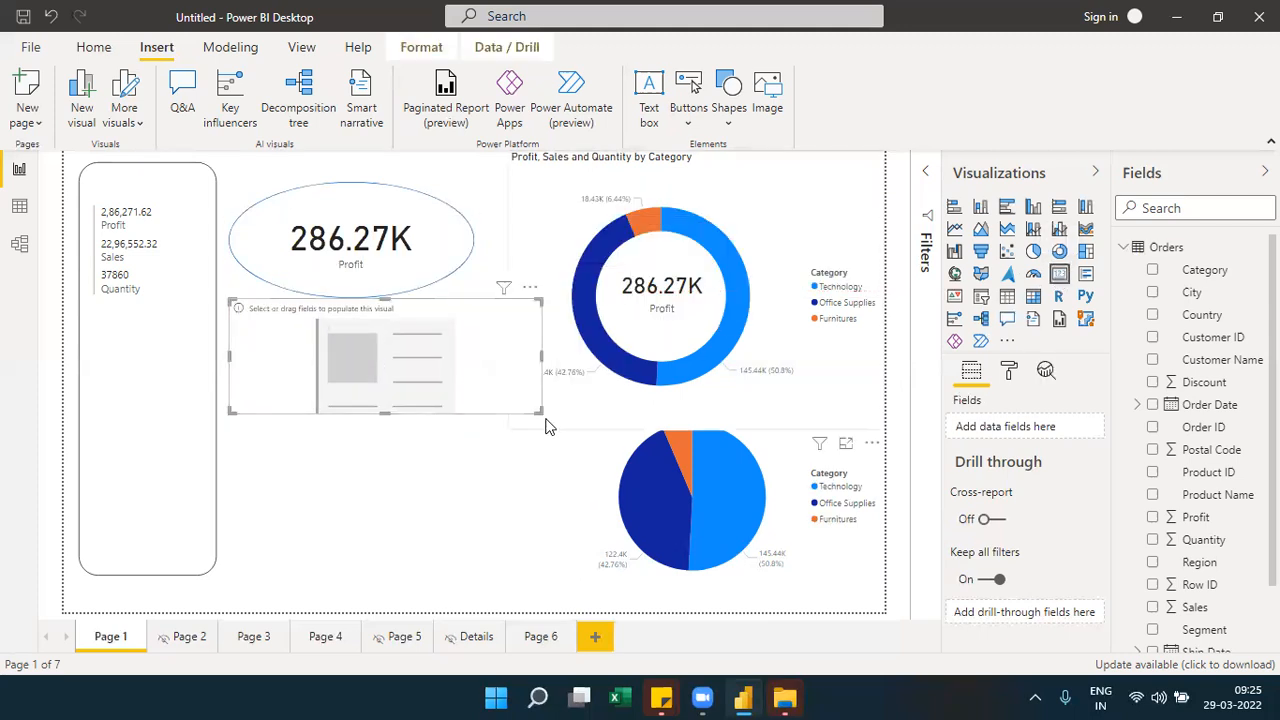
left_click_drag(538, 410, 348, 399)
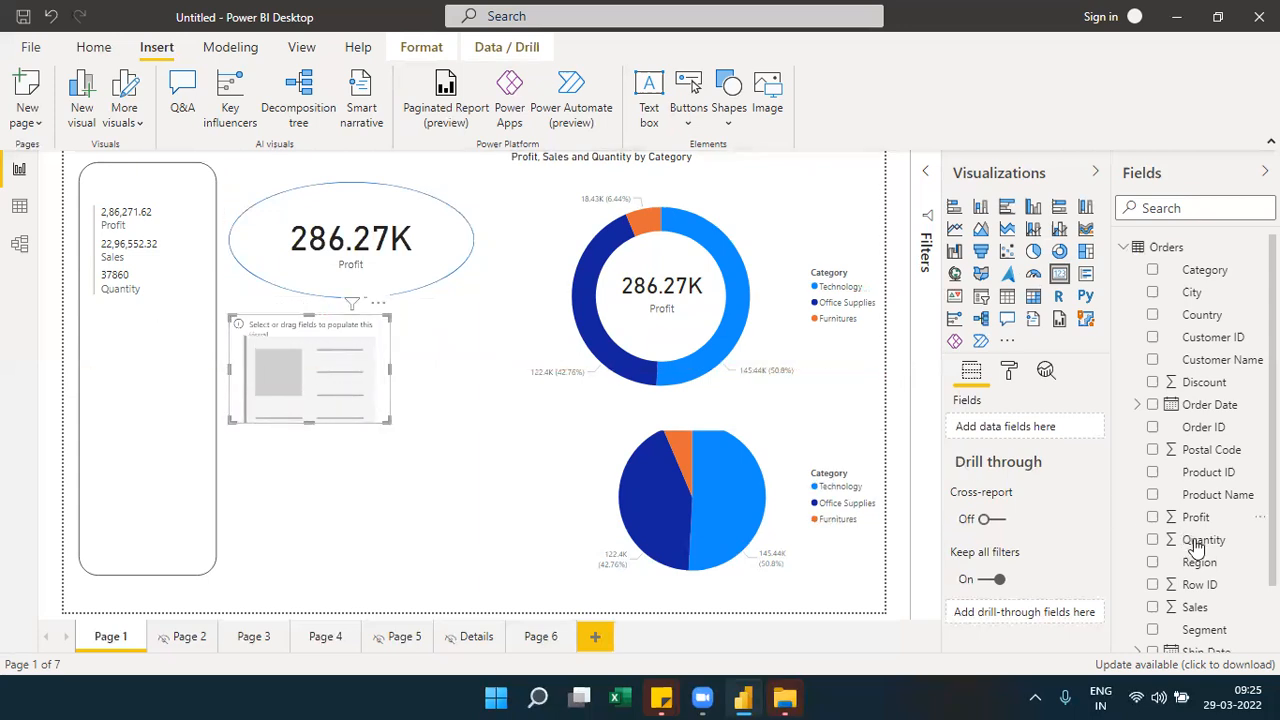
mouse_move(1198, 608)
left_mouse_down()
mouse_move(1006, 429)
mouse_move(1024, 436)
left_mouse_up()
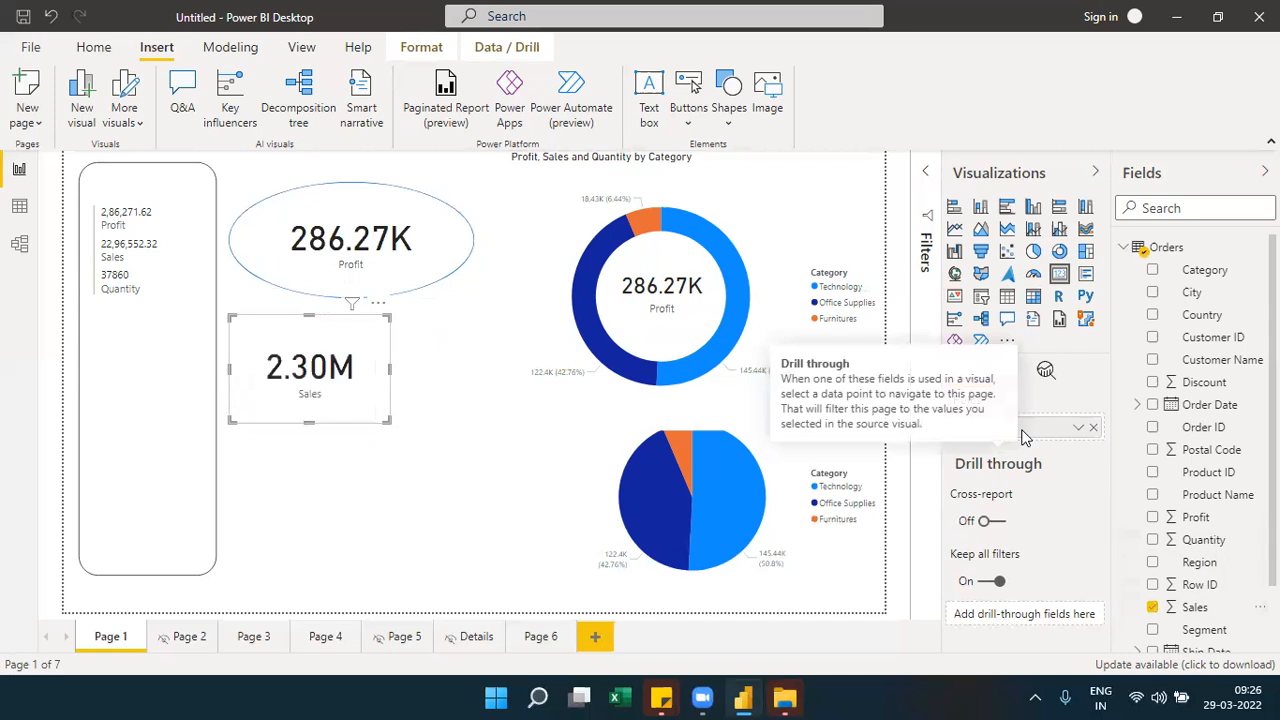
left_click(445, 513)
Insert a down block arrow, shrink it to a narrow shape and place it just below the Sales card
left_click(741, 126)
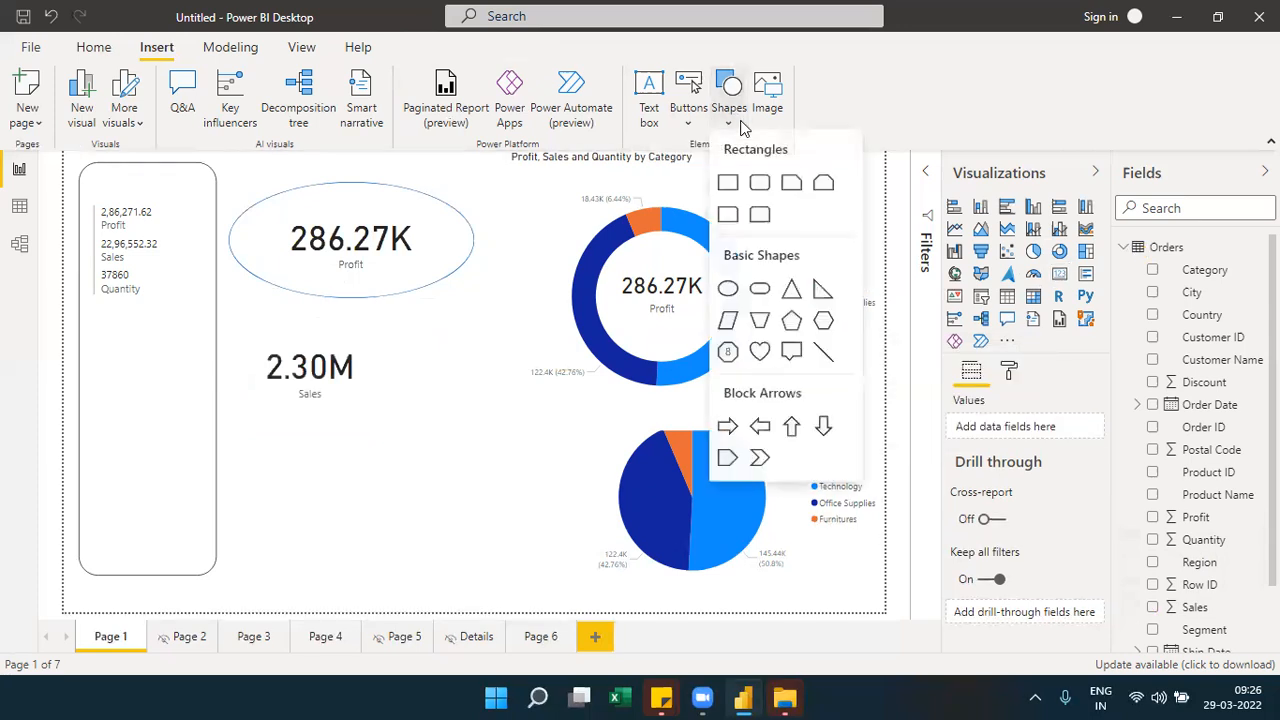
left_click(823, 430)
left_click_drag(737, 246, 322, 496)
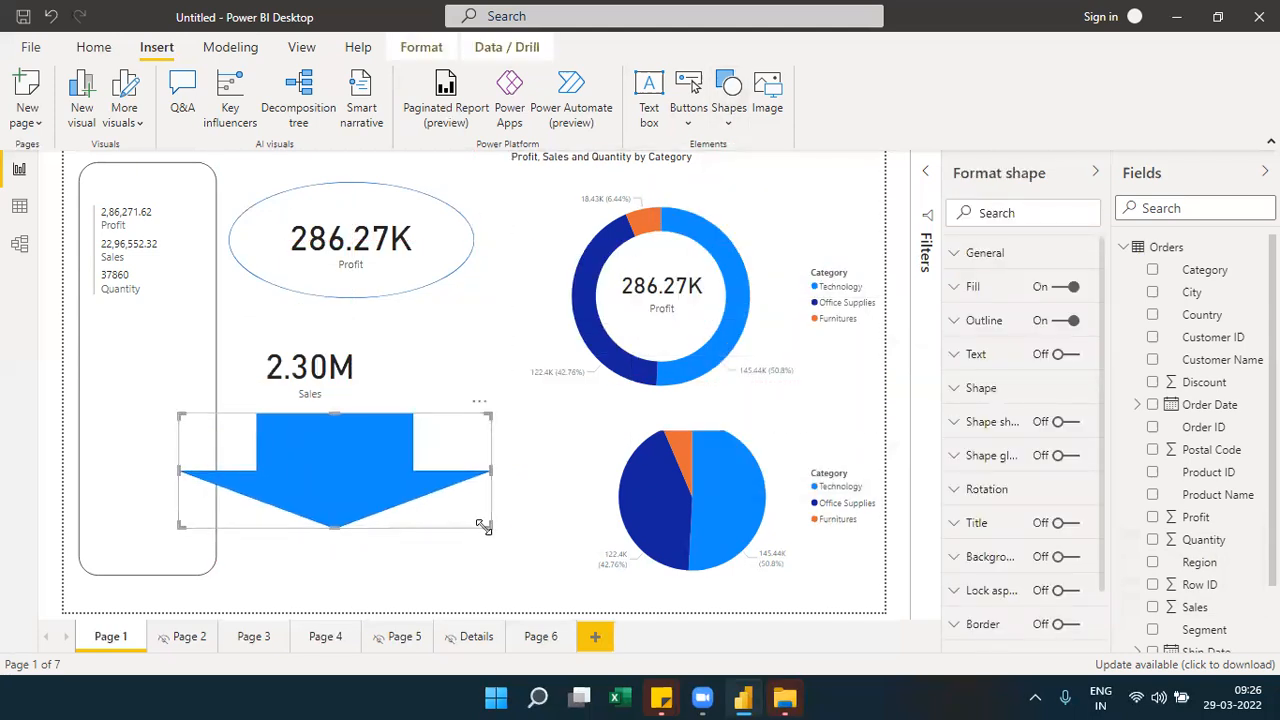
left_click_drag(486, 527, 327, 467)
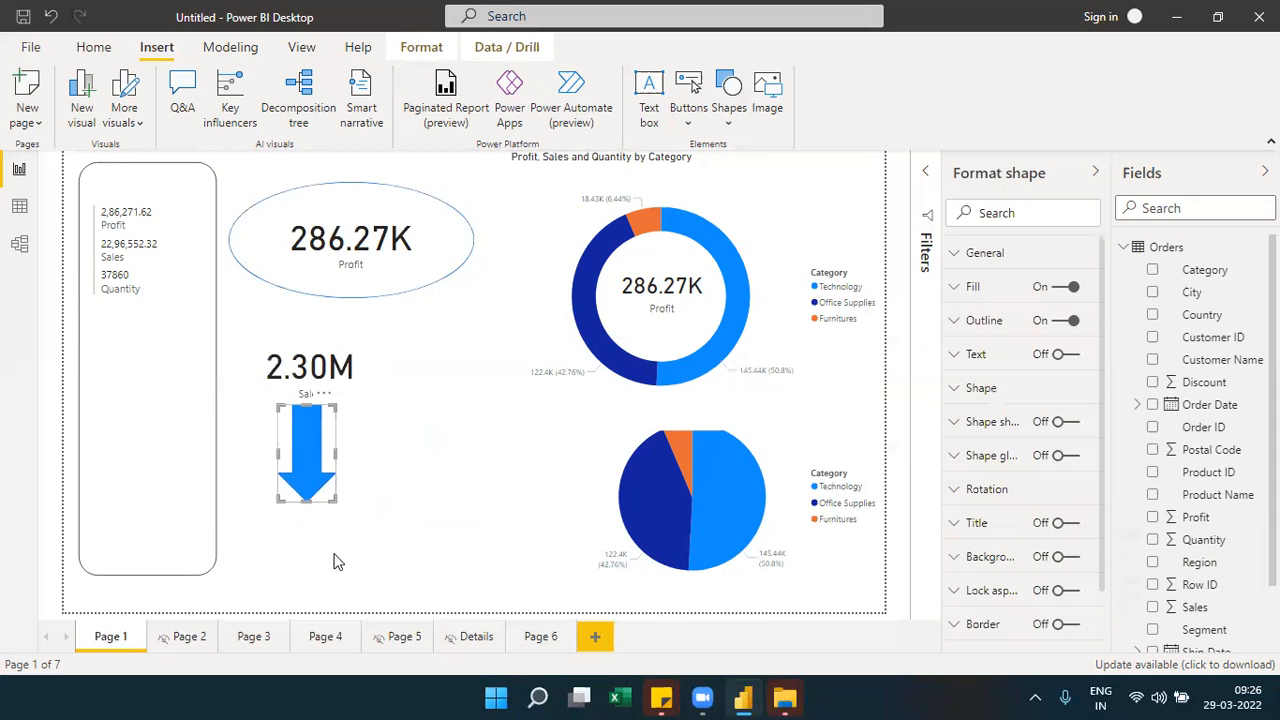
Move the Sales card up against the oval's lower part and the down arrow up directly beneath the card
left_click(335, 562)
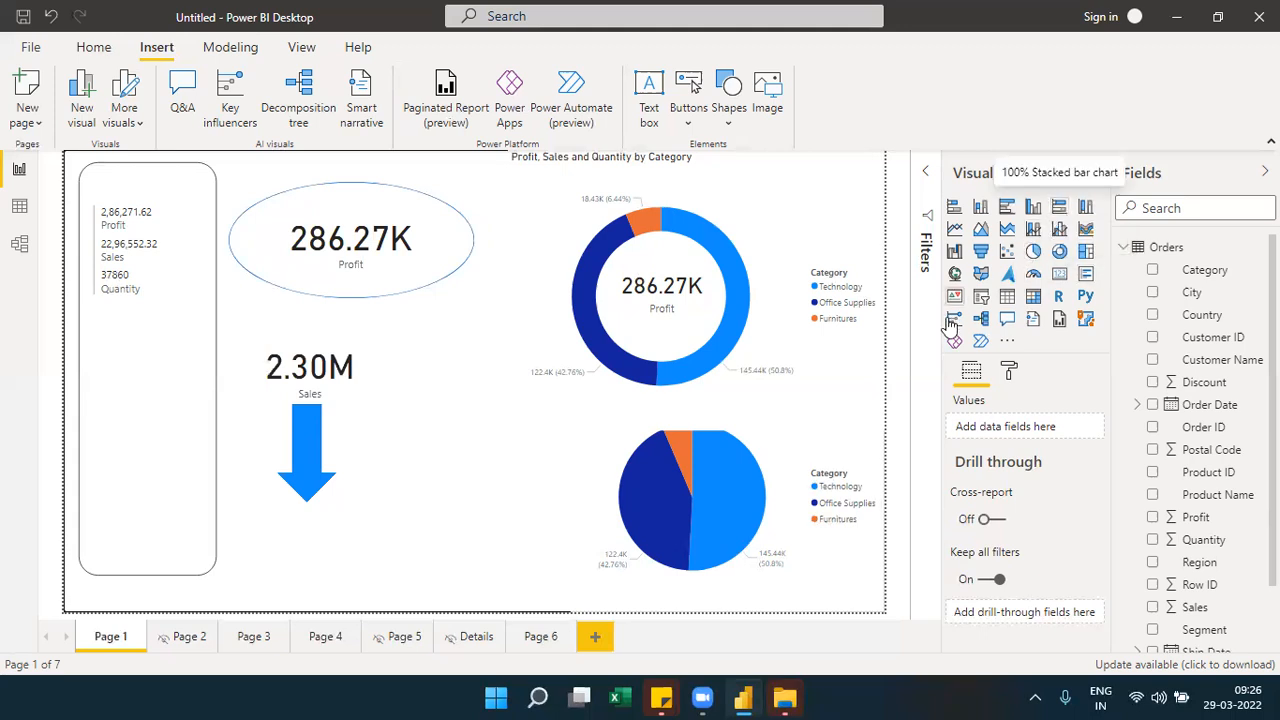
left_click_drag(332, 376, 332, 308)
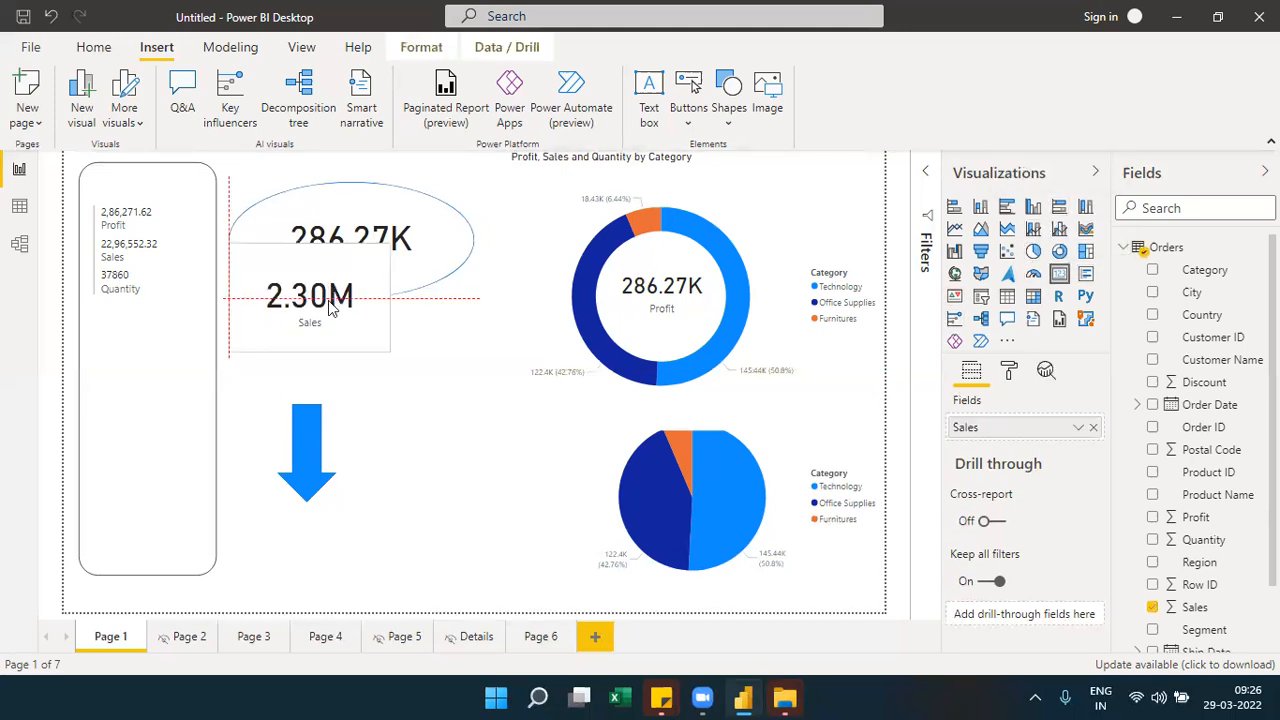
left_click_drag(304, 420, 302, 362)
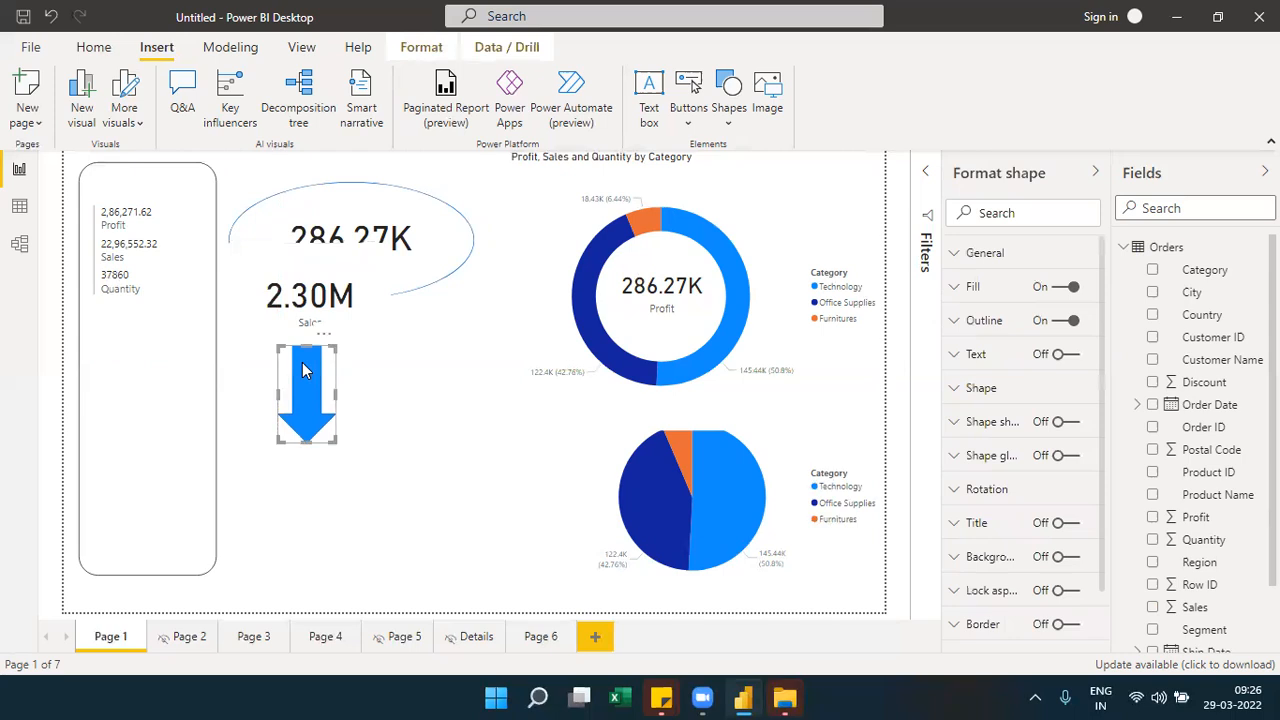
left_click(320, 497)
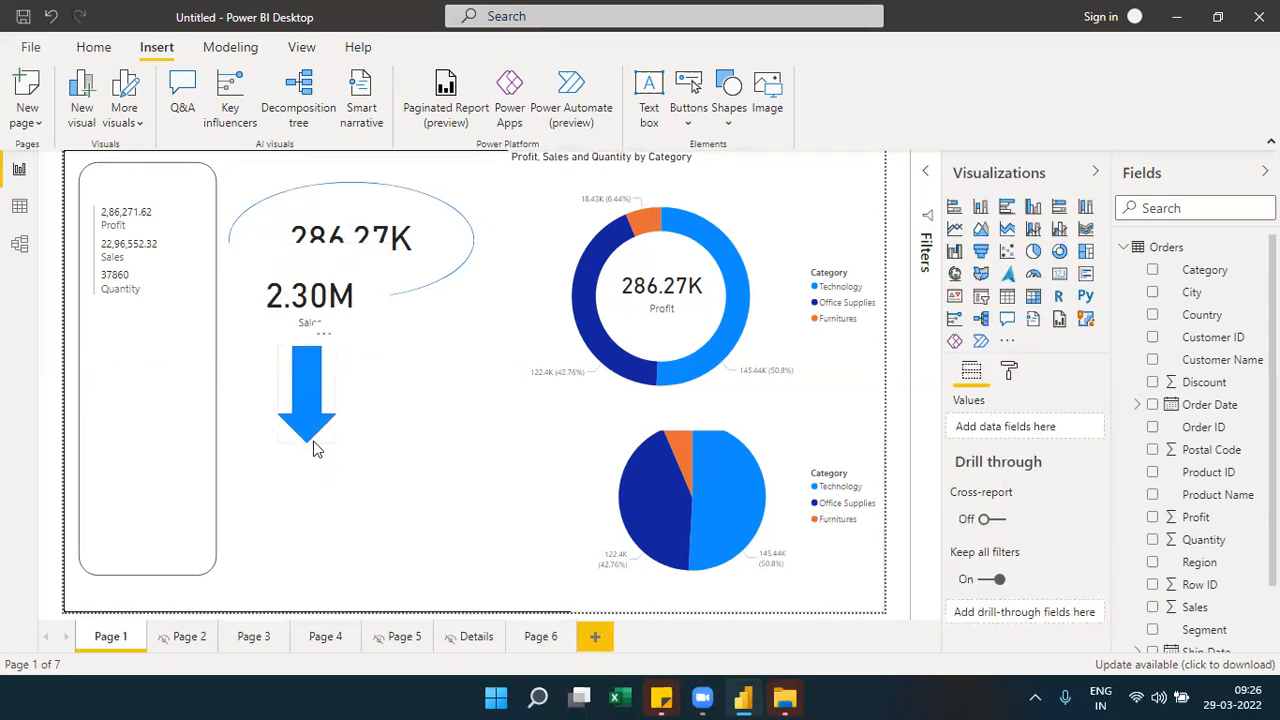
Insert a small clustered column chart below the arrow with Category on the axis and Sales as values
left_click(1035, 210)
left_click_drag(671, 208, 334, 484)
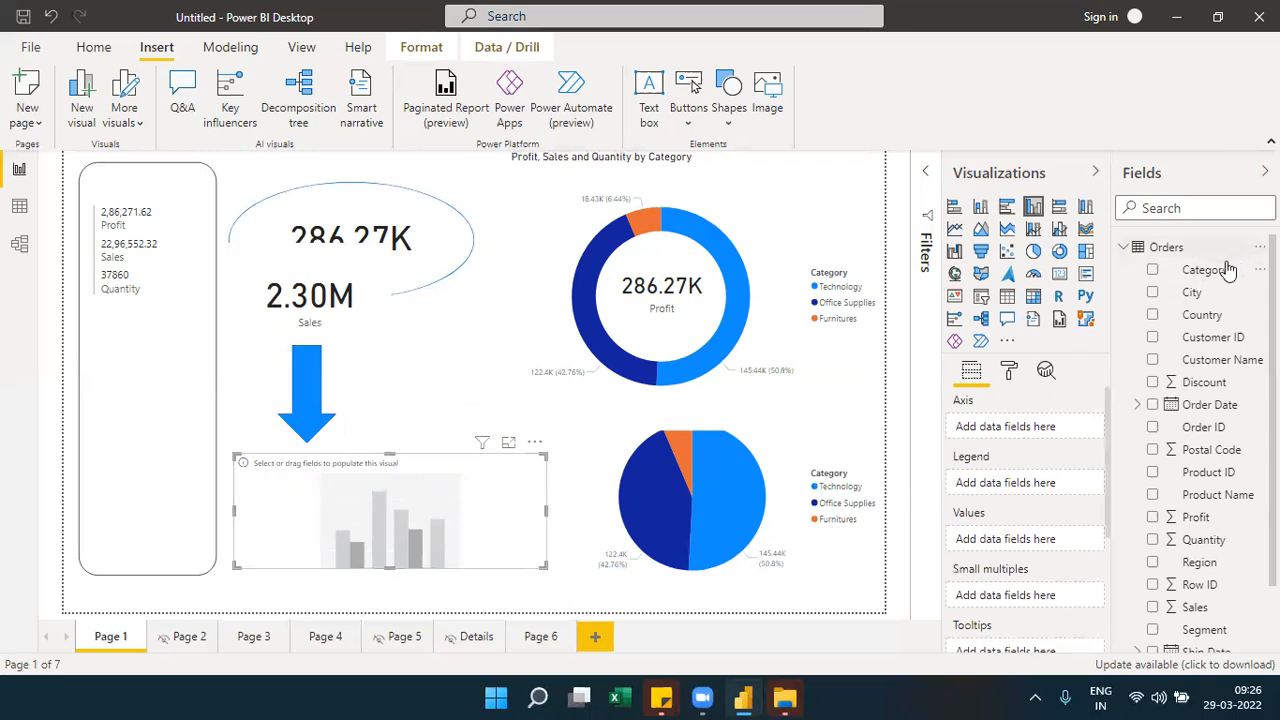
left_click_drag(1216, 276, 1065, 430)
left_click_drag(1195, 607, 1030, 557)
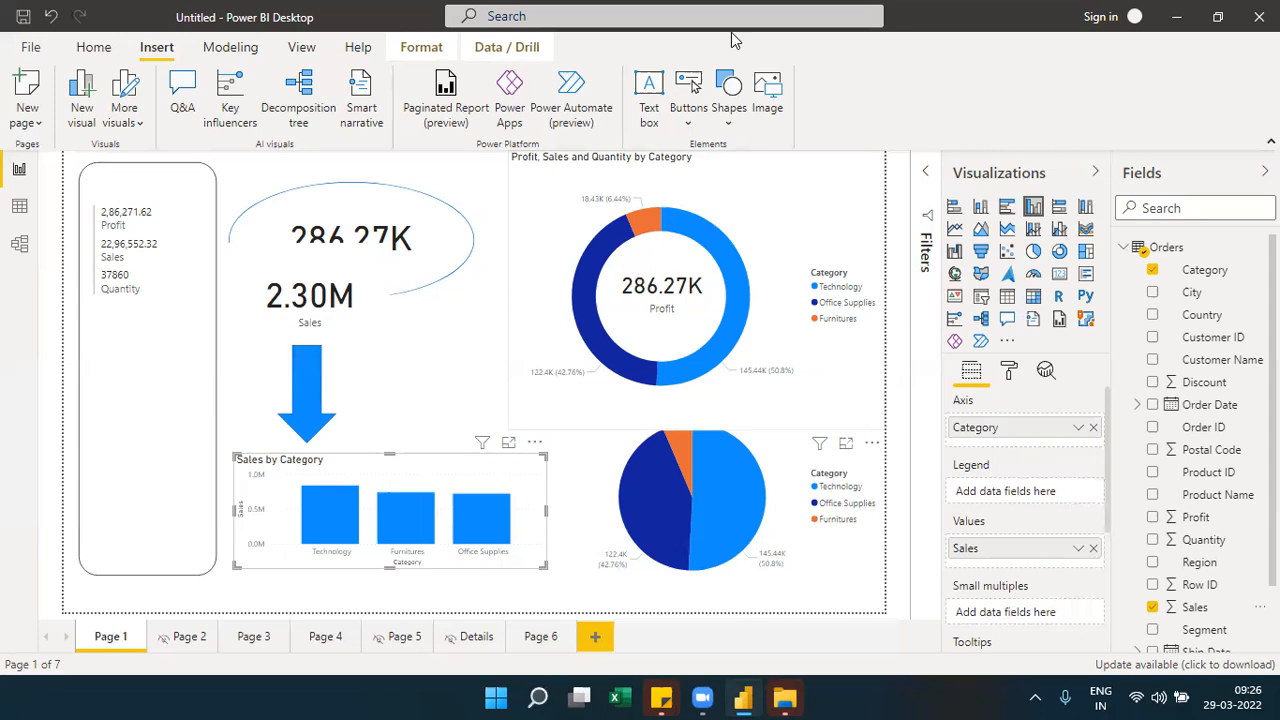
Insert a line shape and stretch it horizontally across the full width of Page 1
left_click(737, 116)
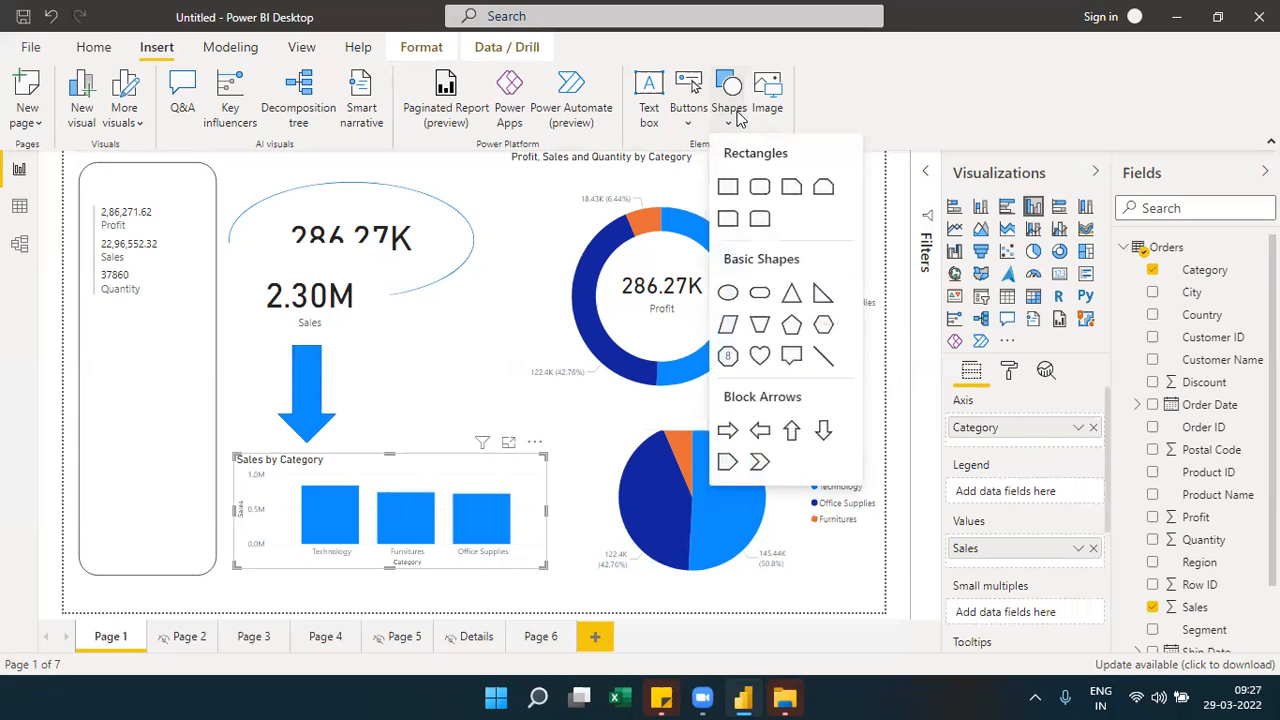
left_click(822, 360)
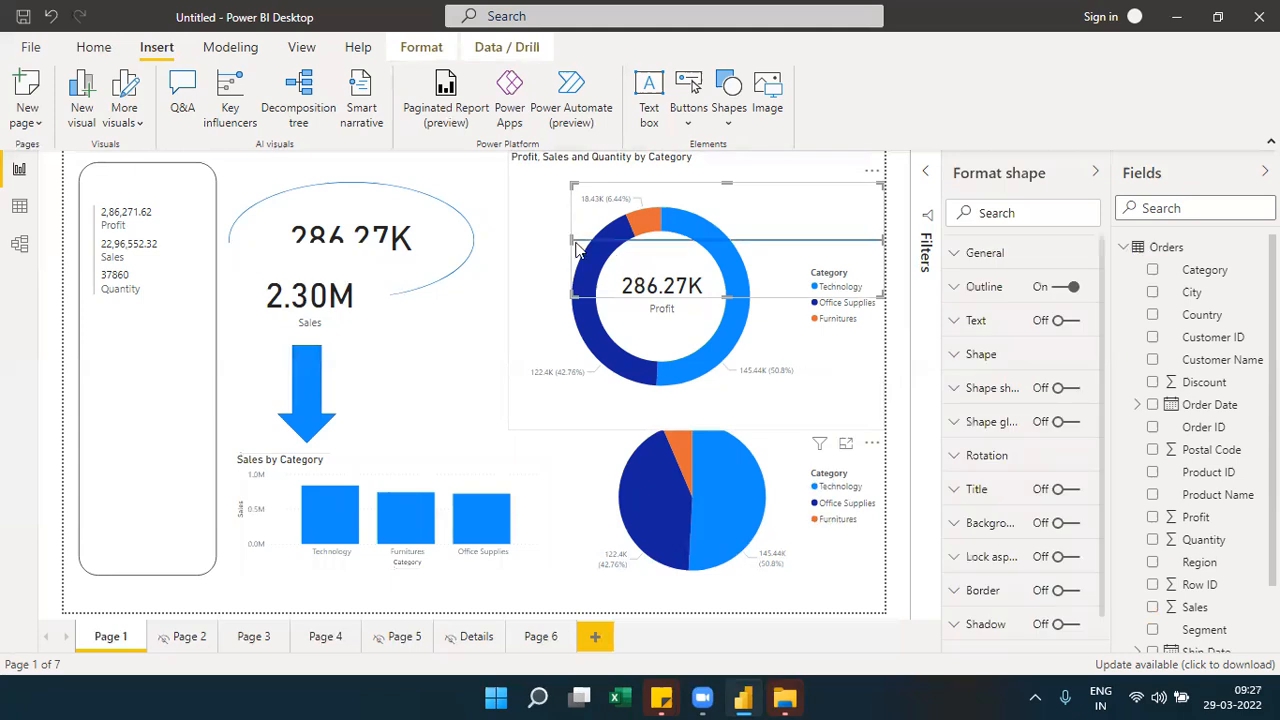
left_click_drag(568, 238, 64, 240)
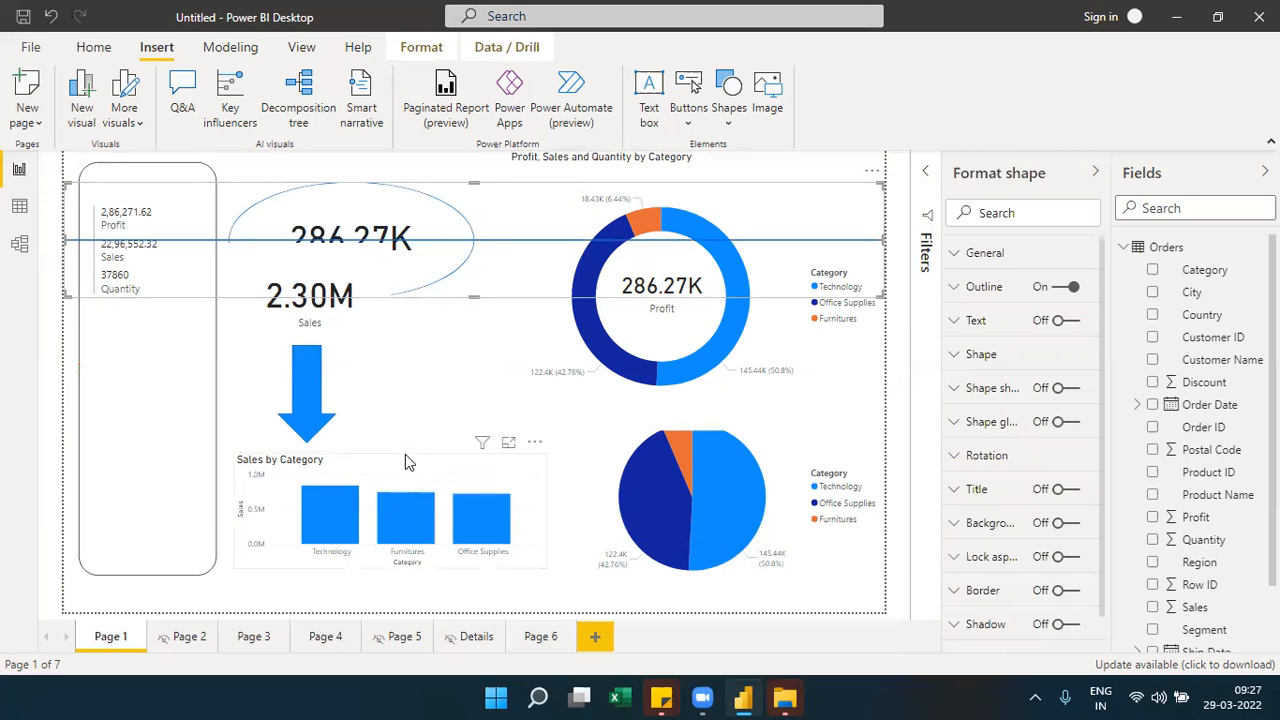
left_click(482, 594)
Paste the full-width line onto Page 6, directly beneath the page navigation buttons
left_click(522, 640)
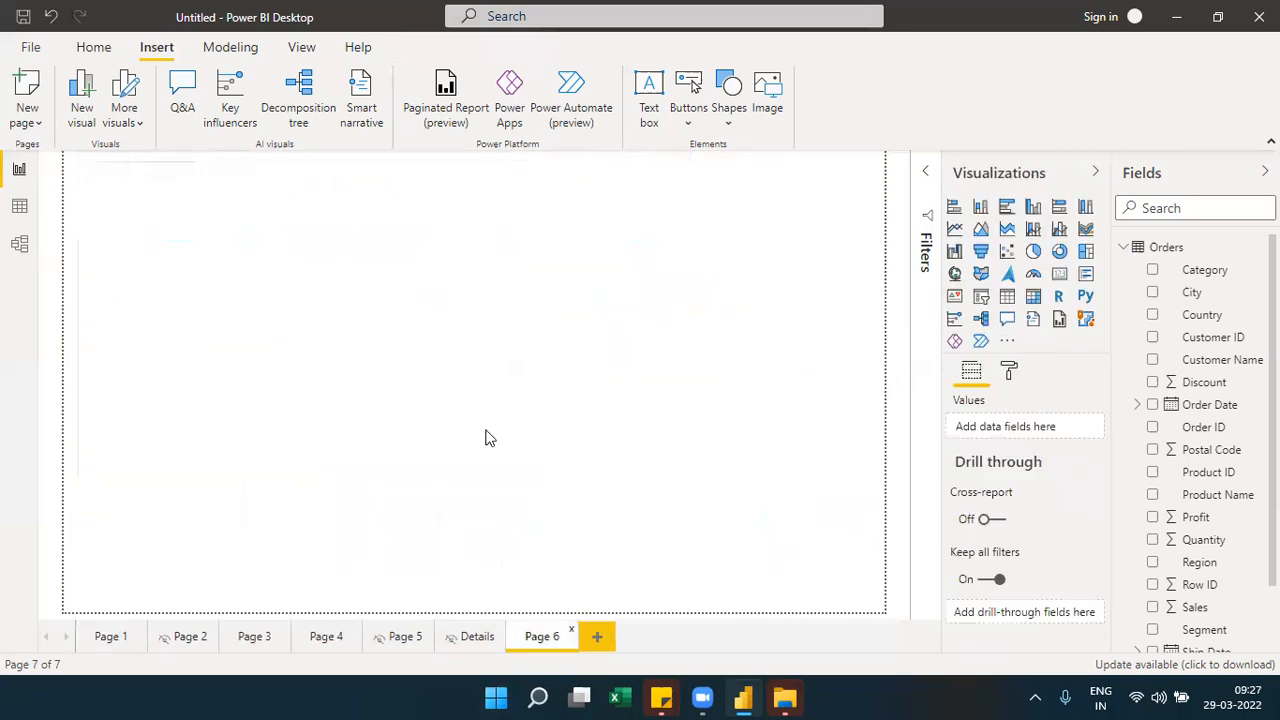
left_click(390, 241)
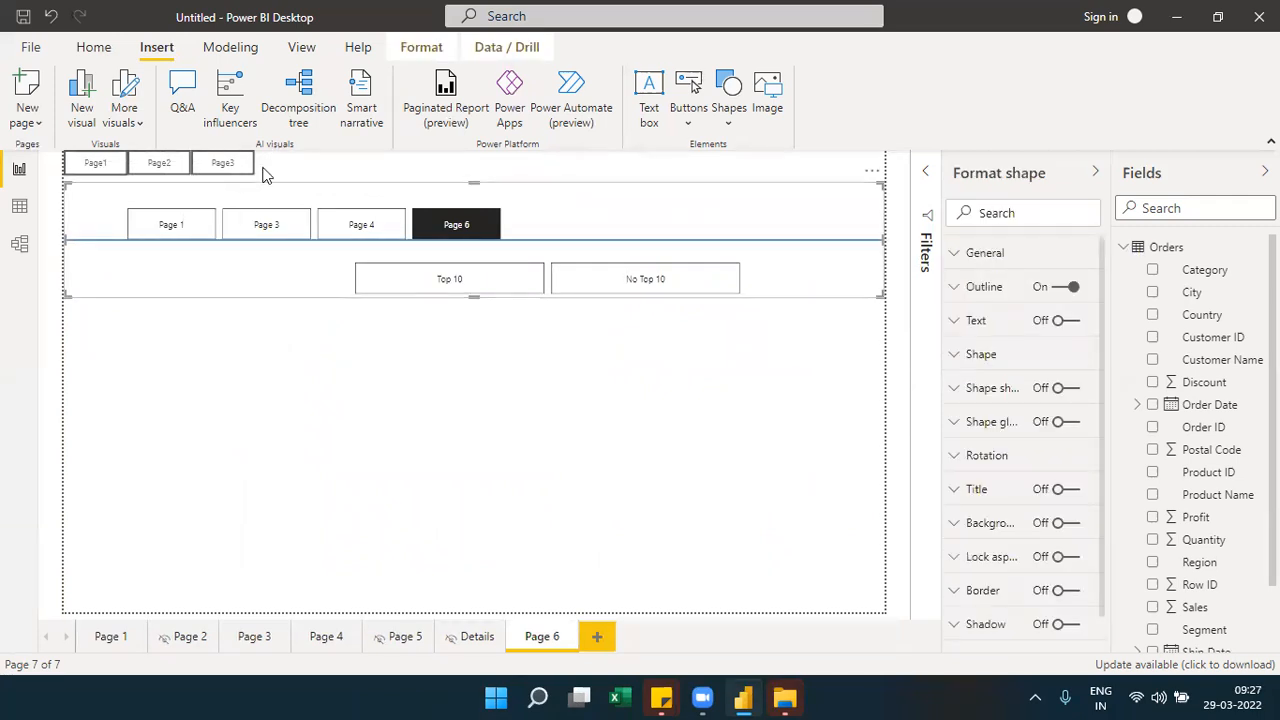
left_click(232, 402)
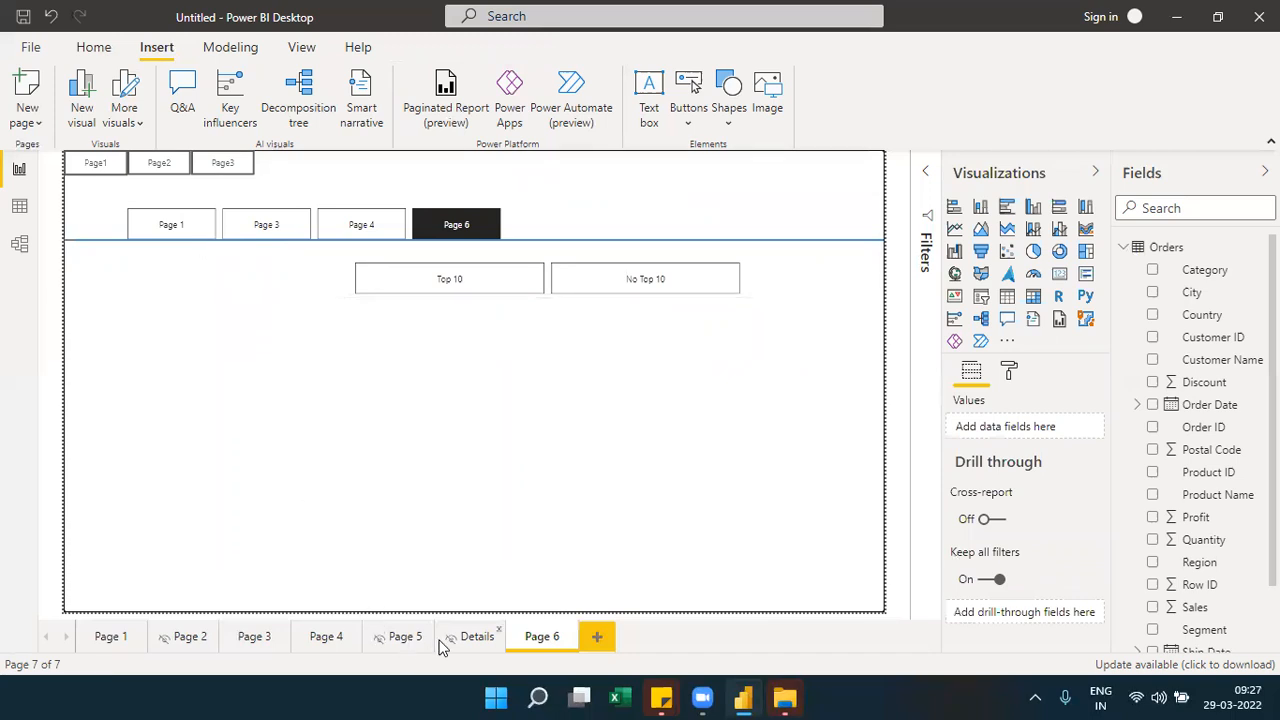
Paste the line onto the Details page and reduce its frame height so it separates the page header from the table
left_click(477, 634)
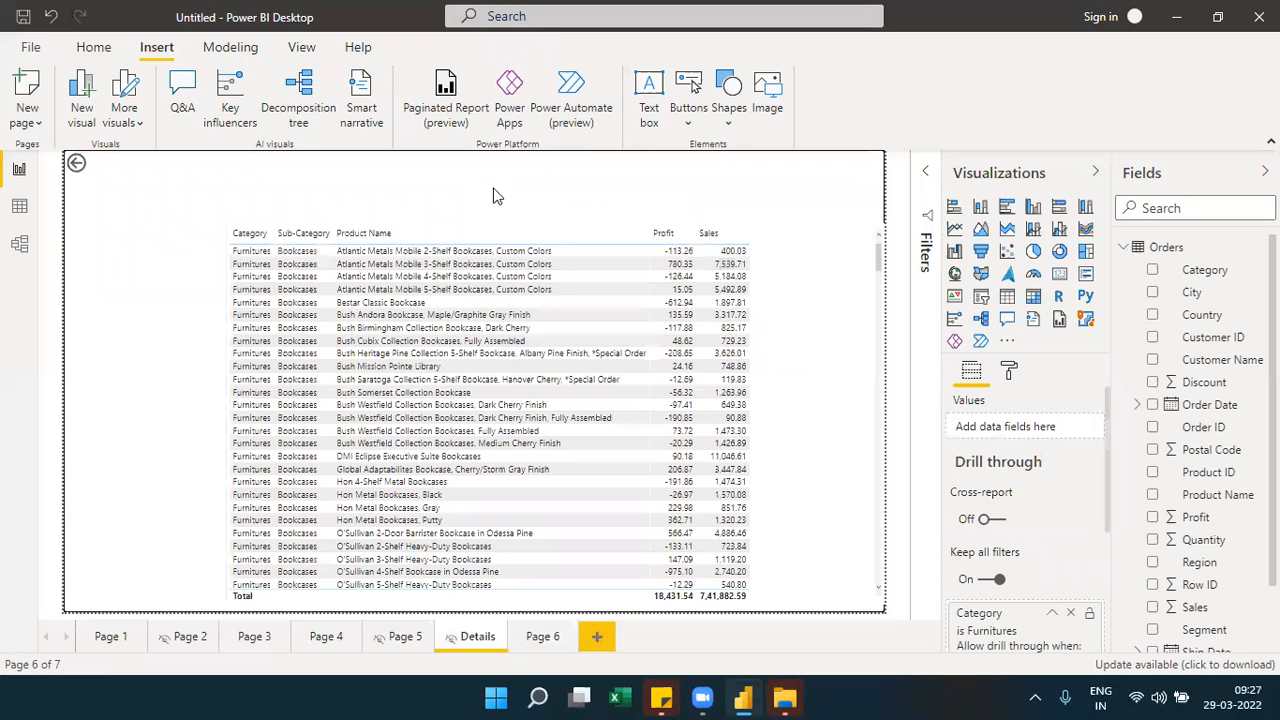
key("ctrl+v")
left_click(728, 126)
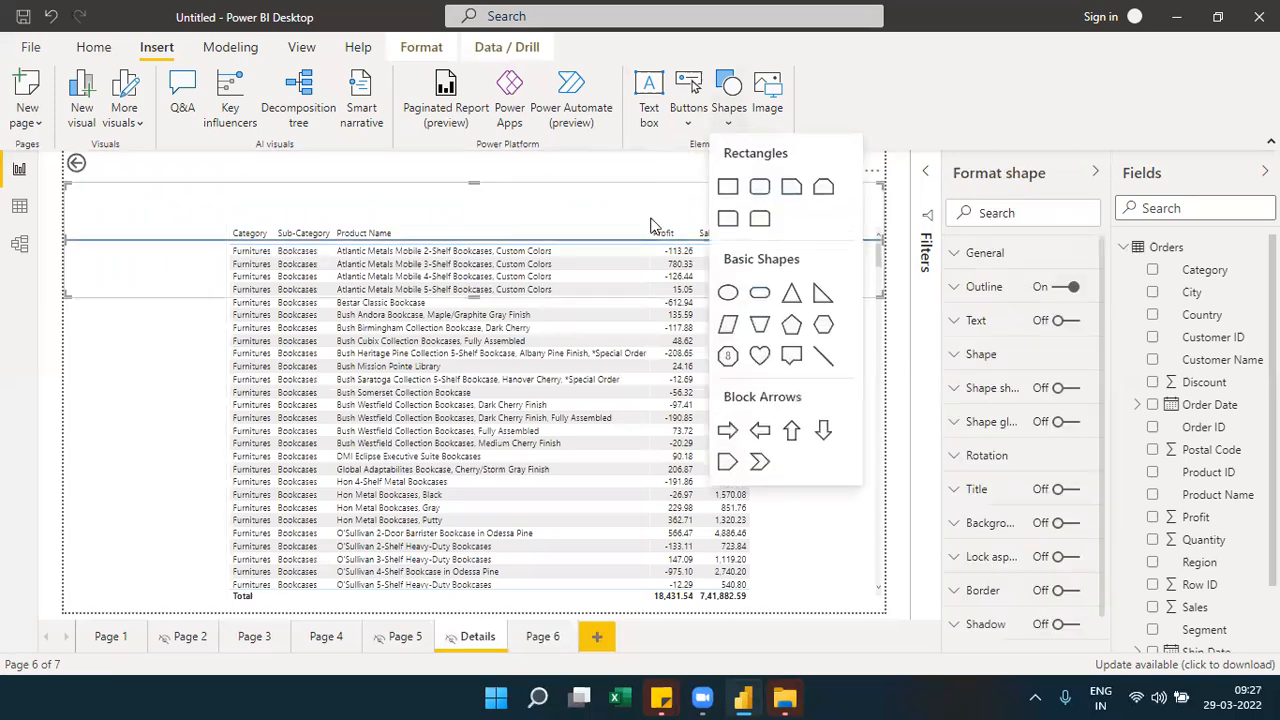
left_click(582, 210)
left_click_drag(473, 293, 461, 217)
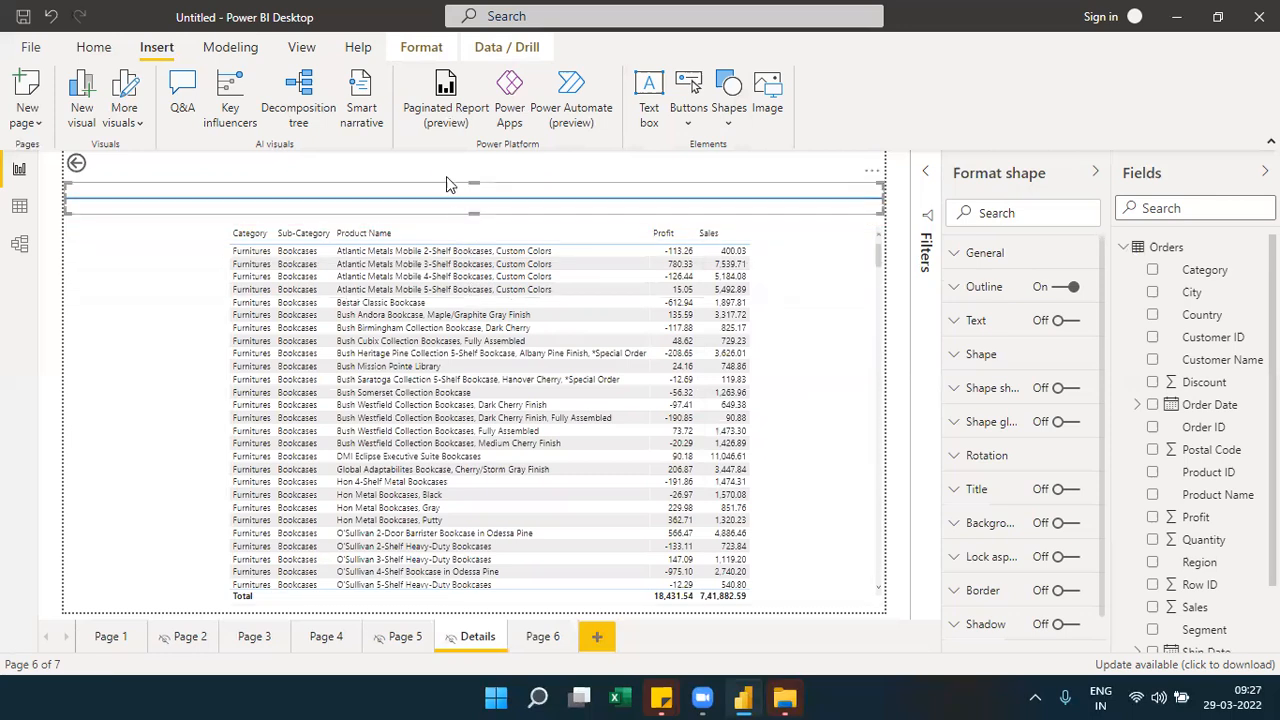
left_click(445, 174)
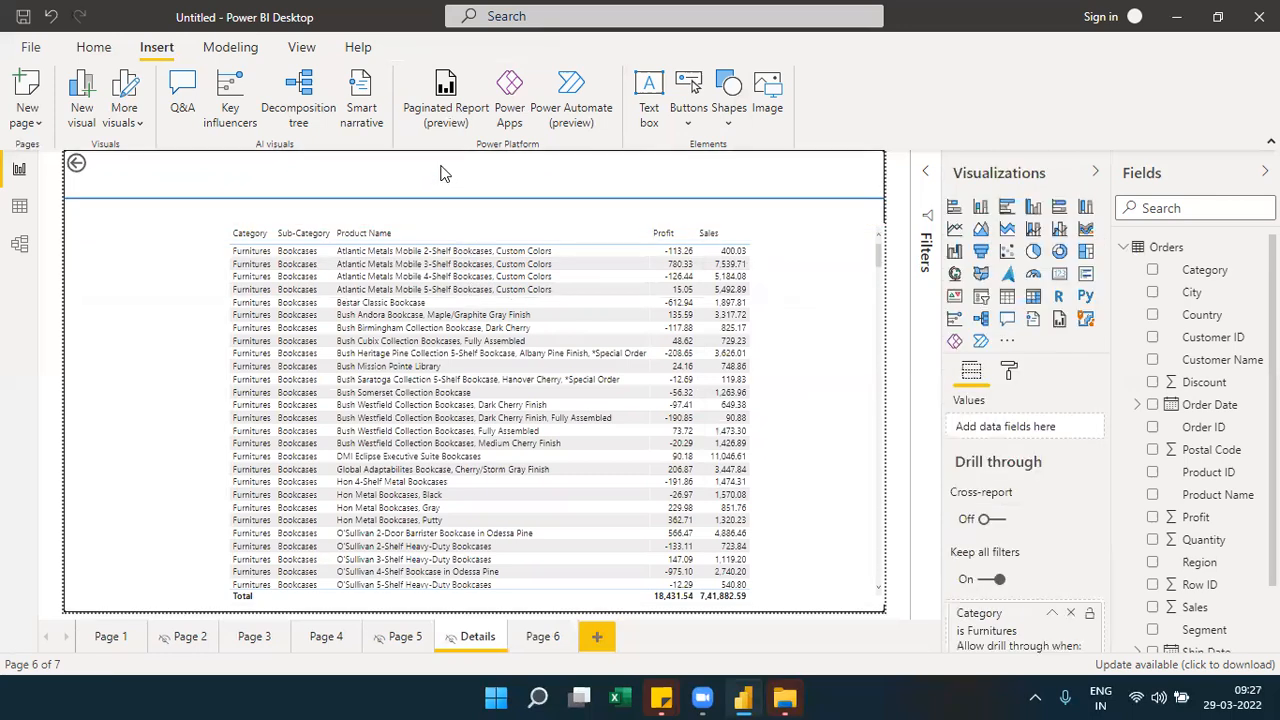
Insert a text box at the top of the Details page and enter the title "Sales Details"
left_click(649, 100)
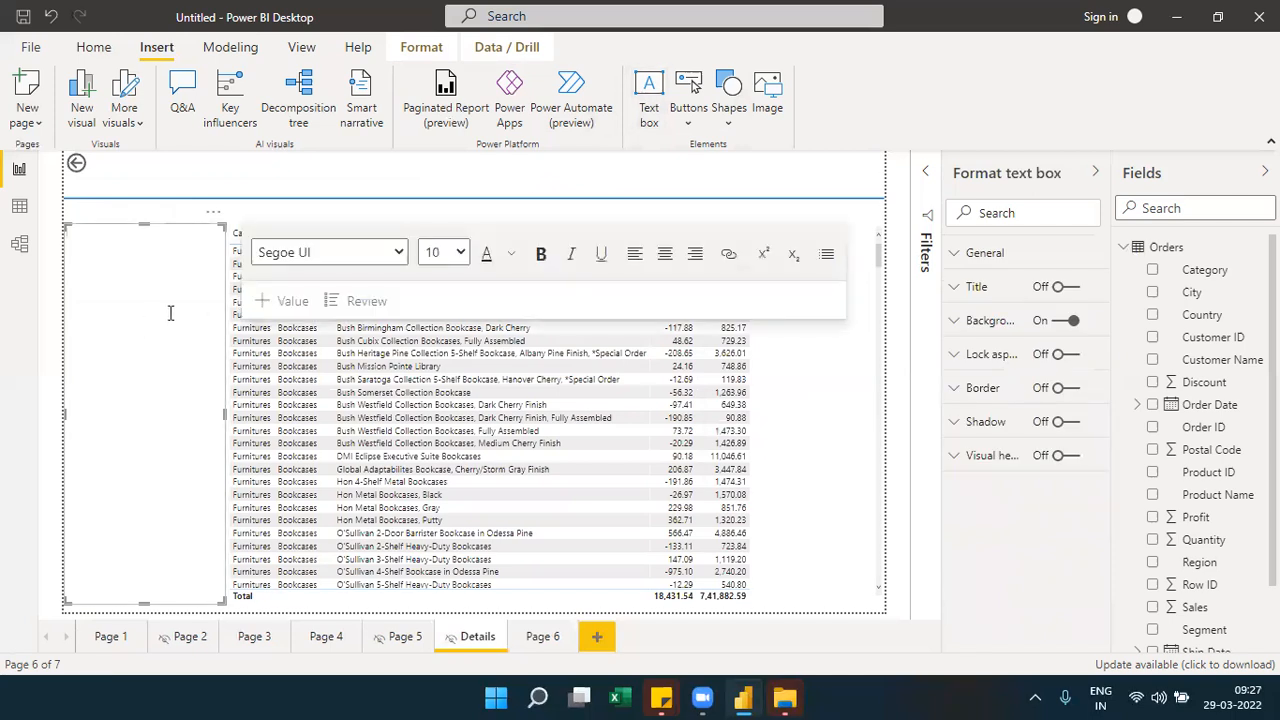
left_click_drag(214, 219, 428, 134)
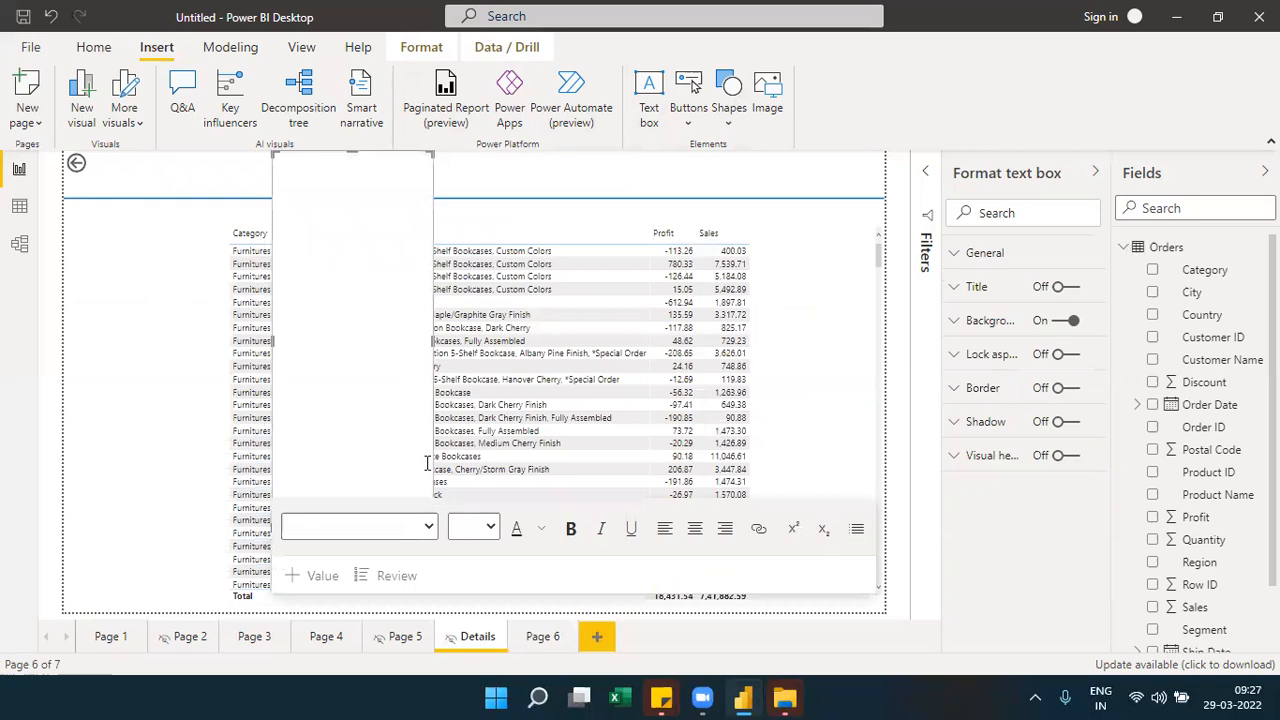
left_click(363, 288)
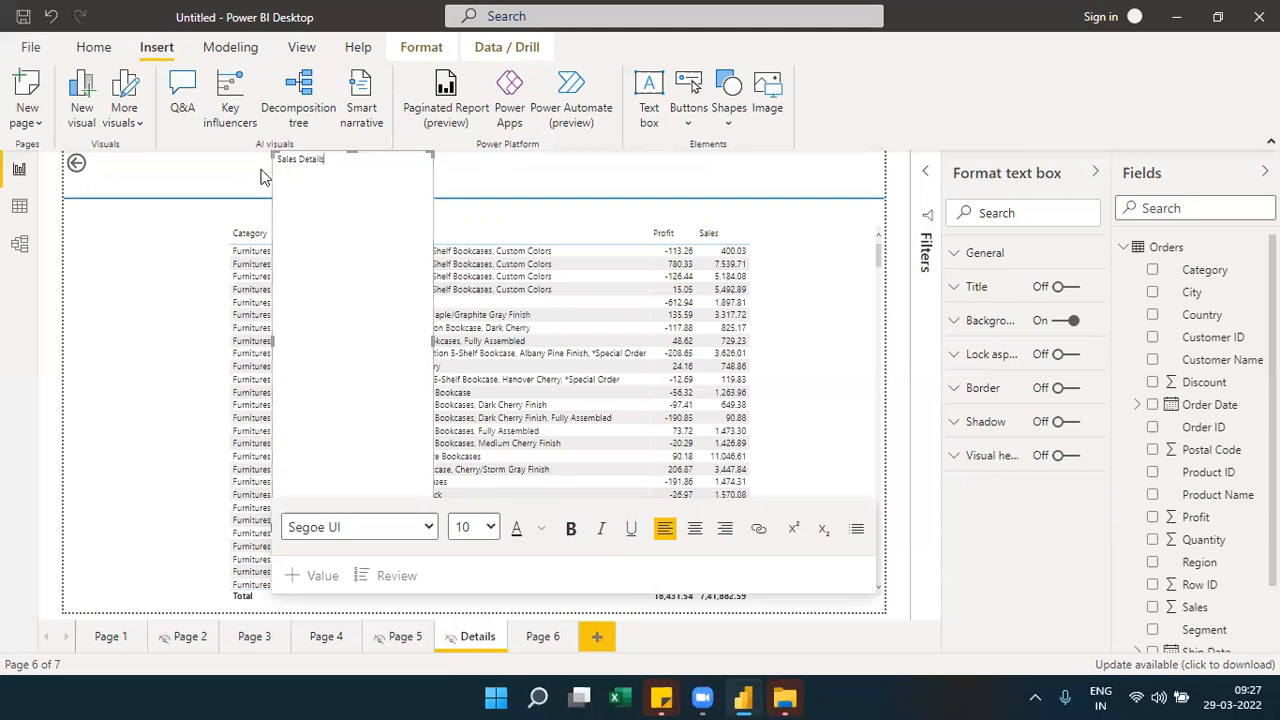
Format the "Sales Details" title as bold, size 18, in the Constantia font
left_click_drag(279, 163, 328, 162)
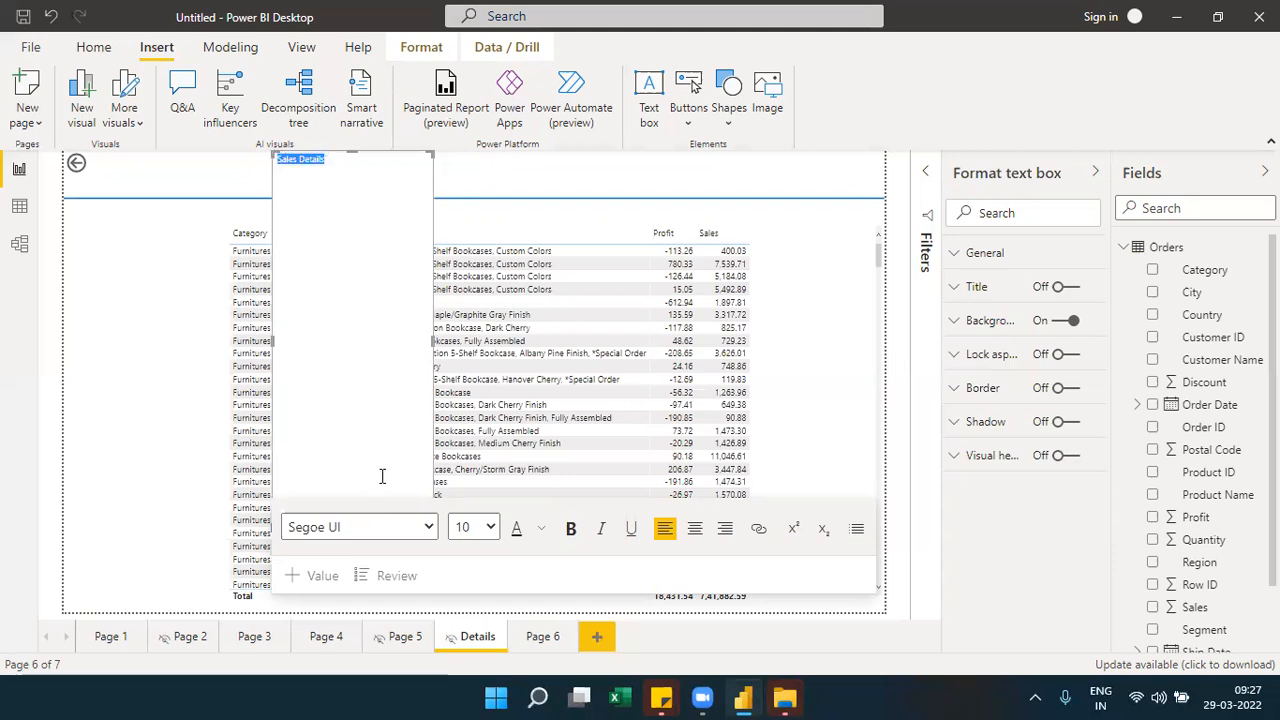
left_click(576, 534)
left_click(489, 527)
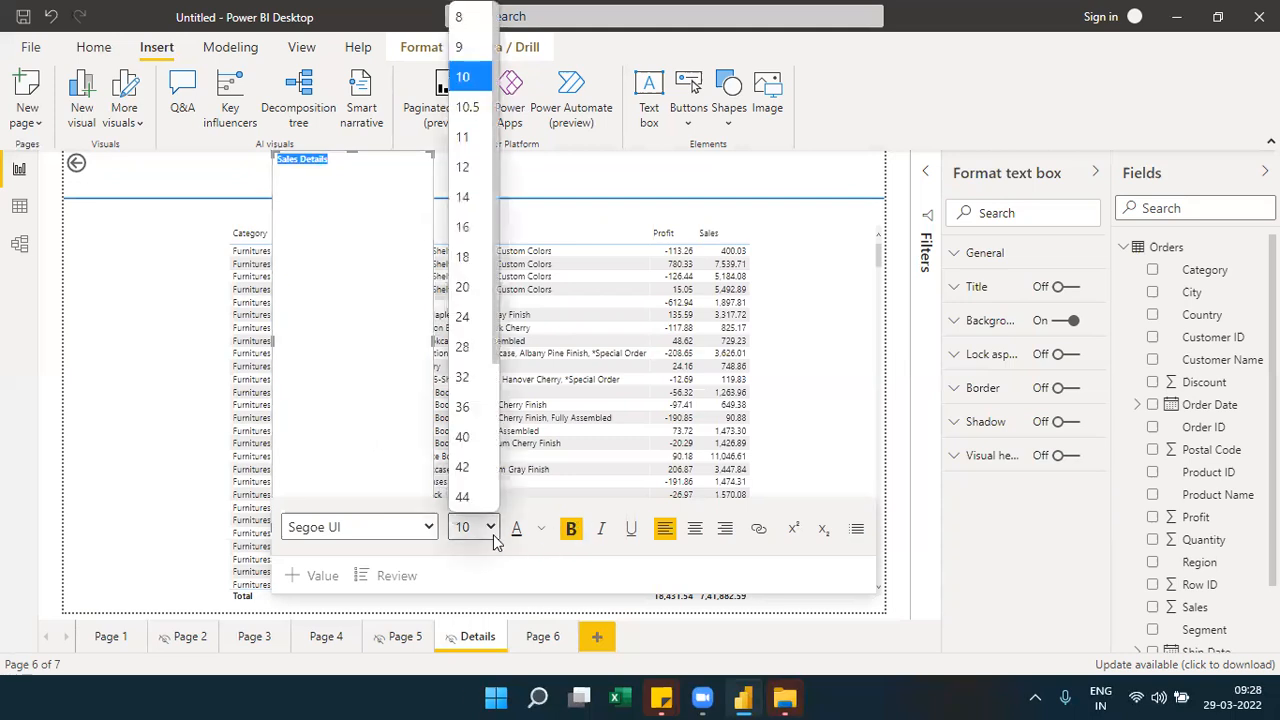
left_click(463, 257)
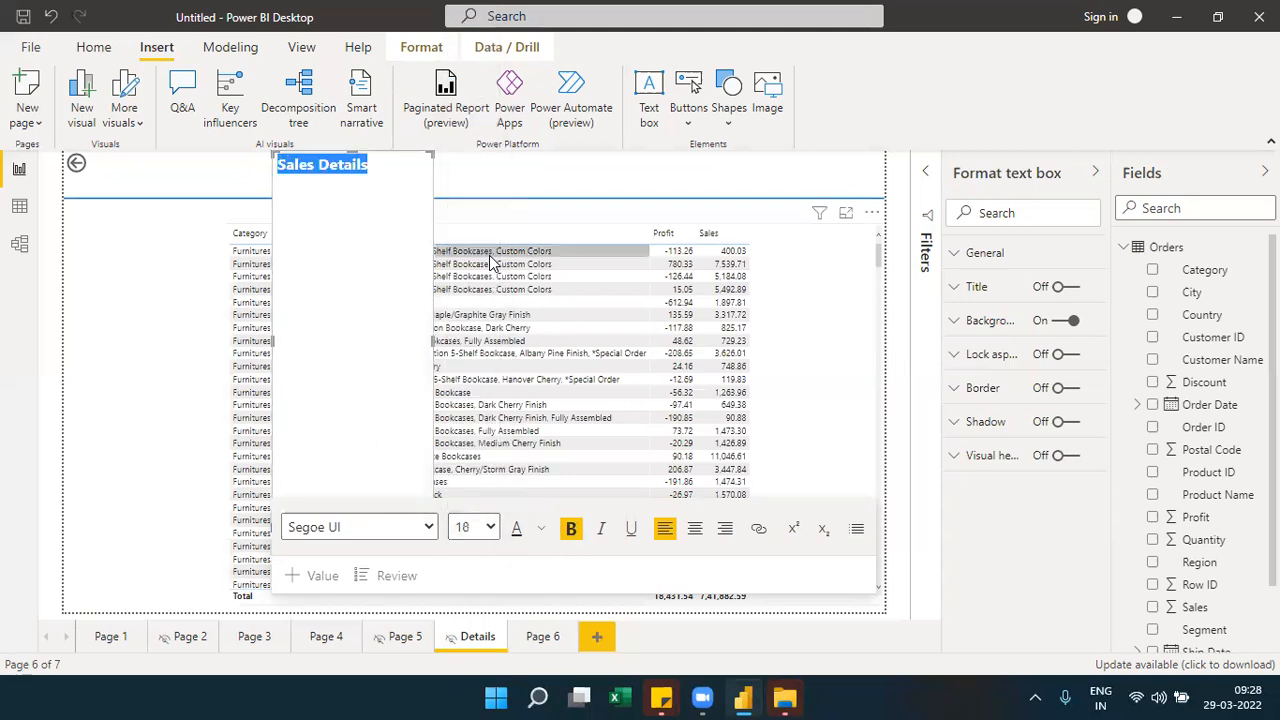
left_click(428, 530)
scroll(380, 400, "down", 1)
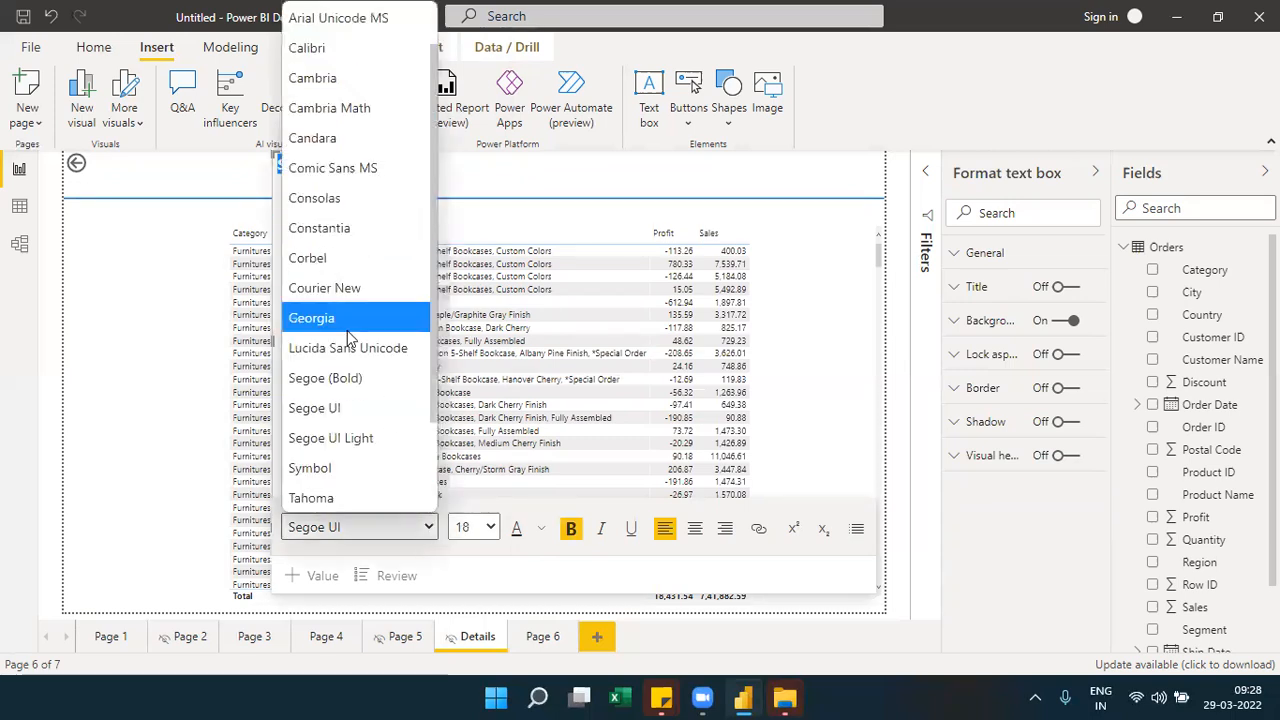
left_click(341, 236)
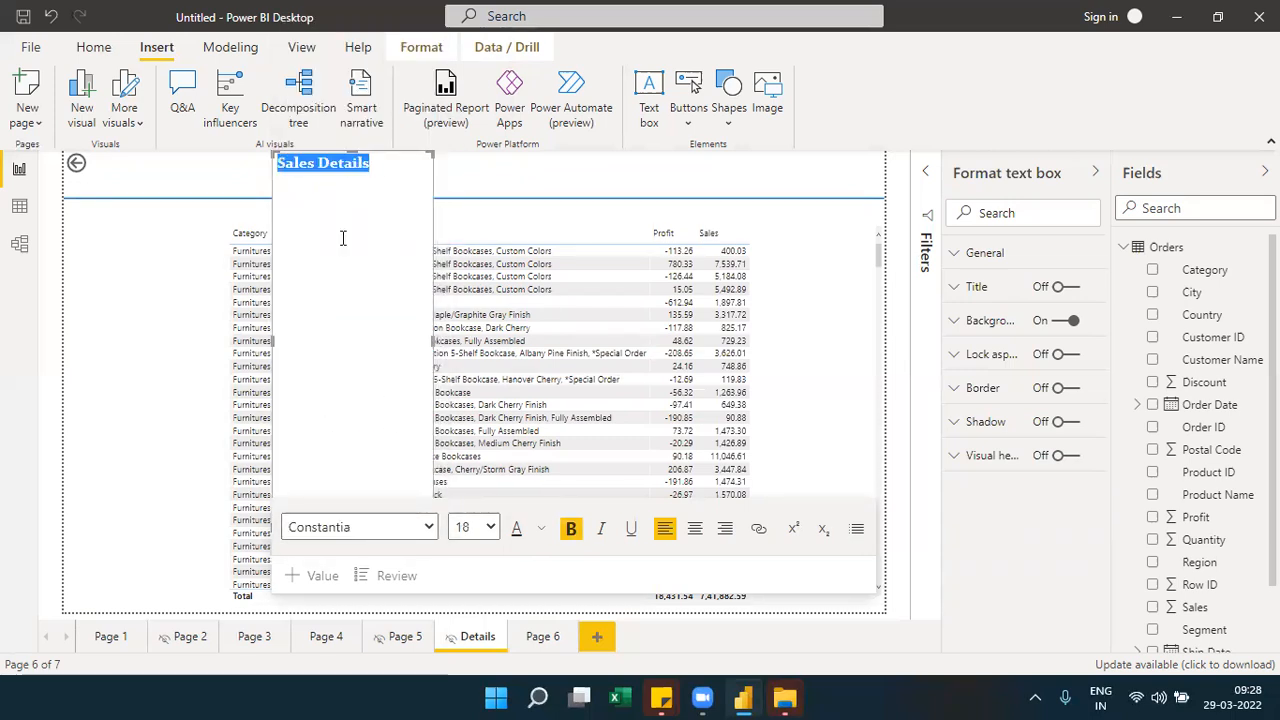
Try to add a dynamic value calculated from "category" to the title text box
left_click(326, 584)
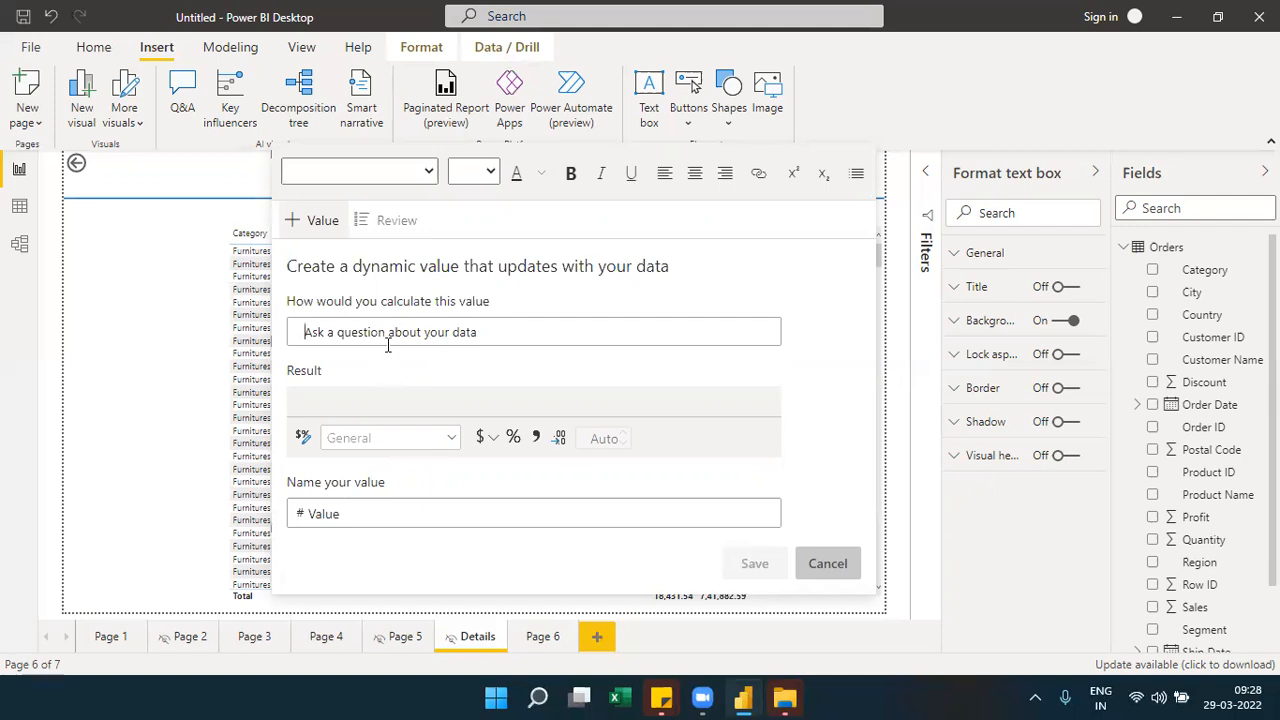
type("cate")
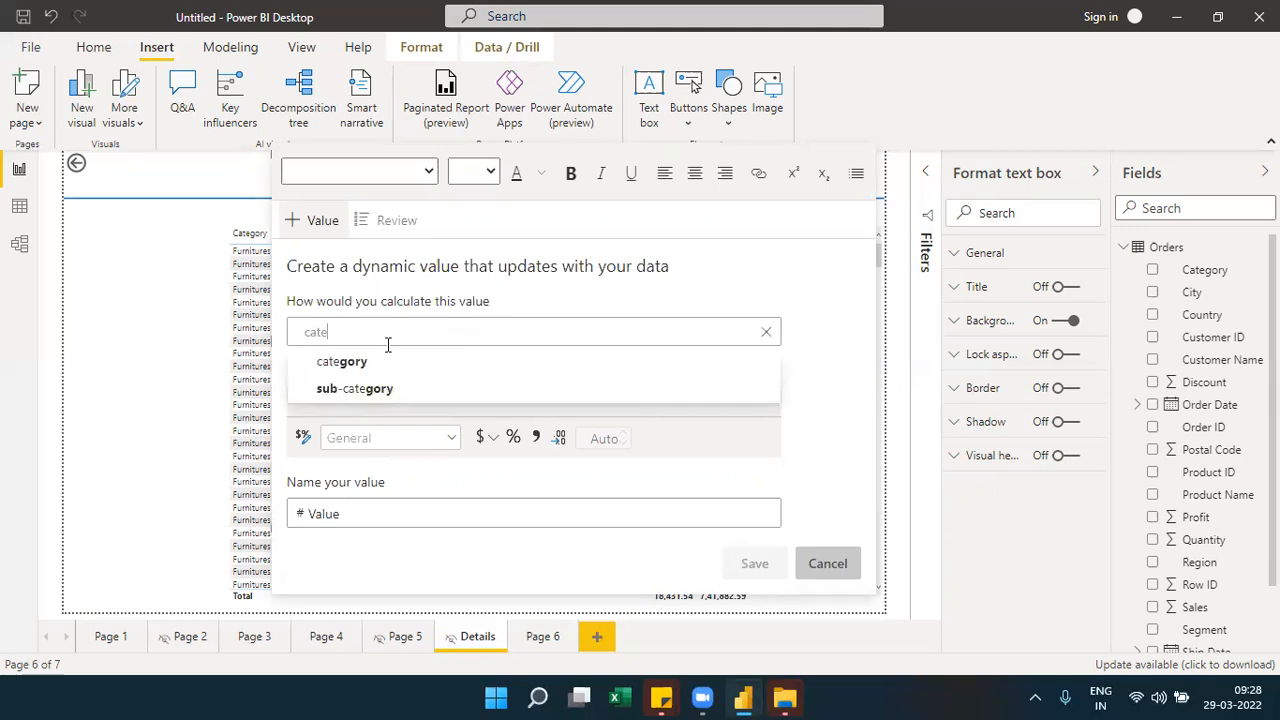
type("gory")
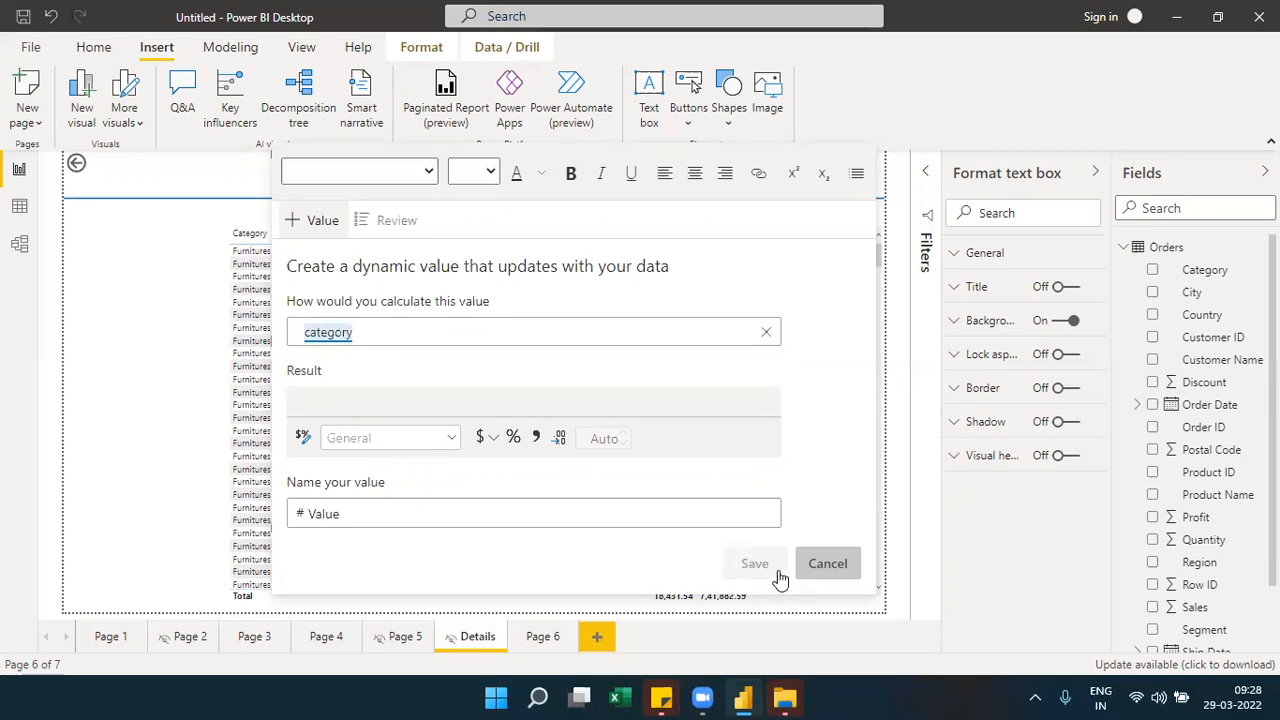
left_click(337, 412)
left_click(750, 565)
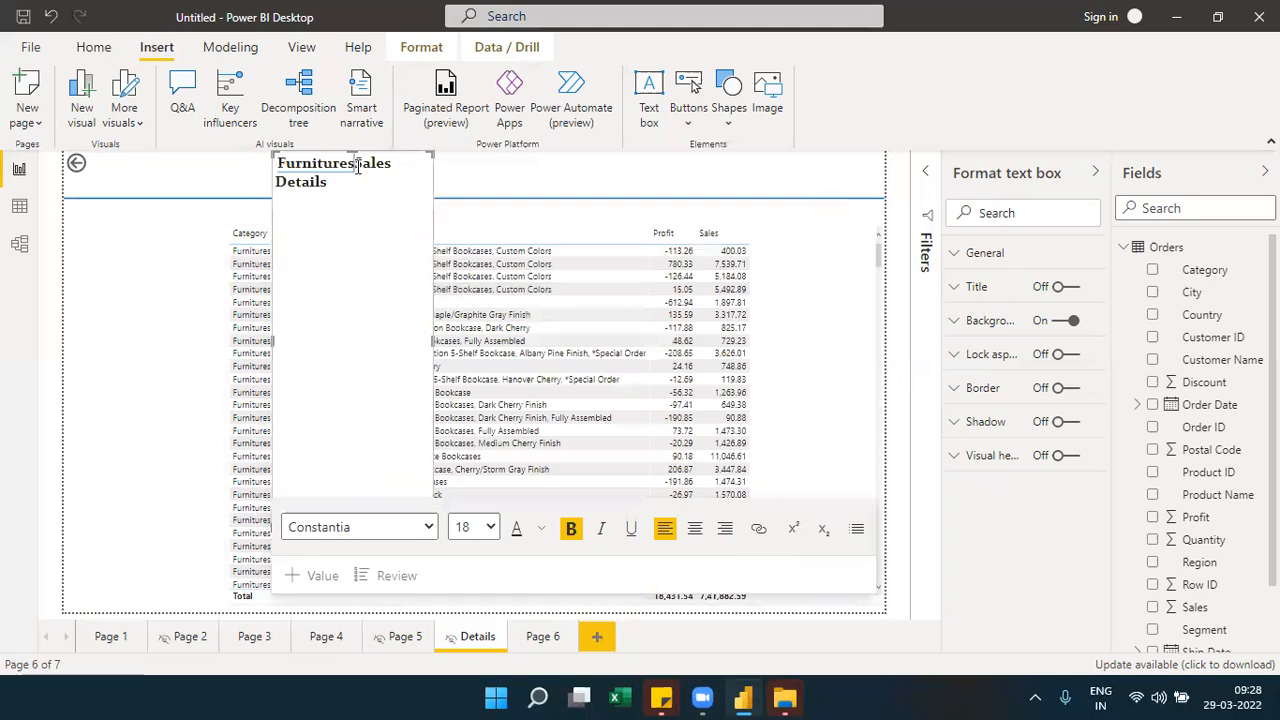
Undo a deletion of the "Sales Details" text and remove the dynamic category value in front of it
left_click_drag(355, 164, 385, 186)
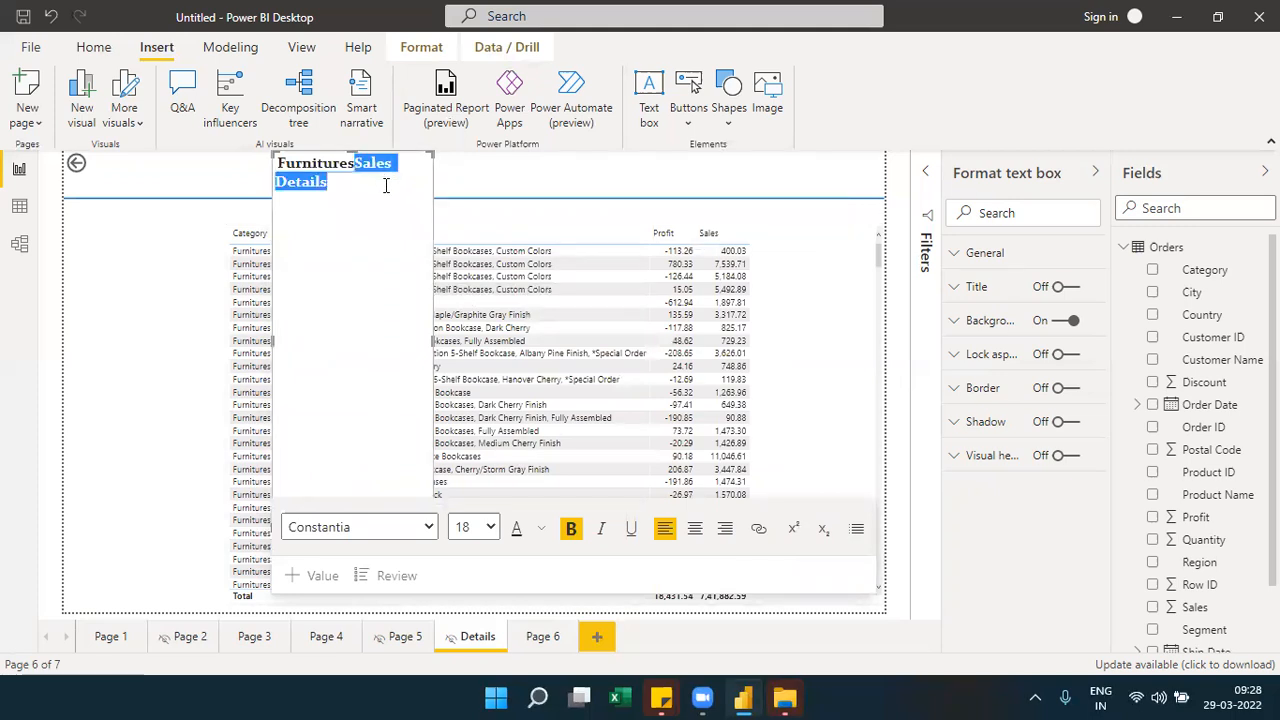
key("BackSpace")
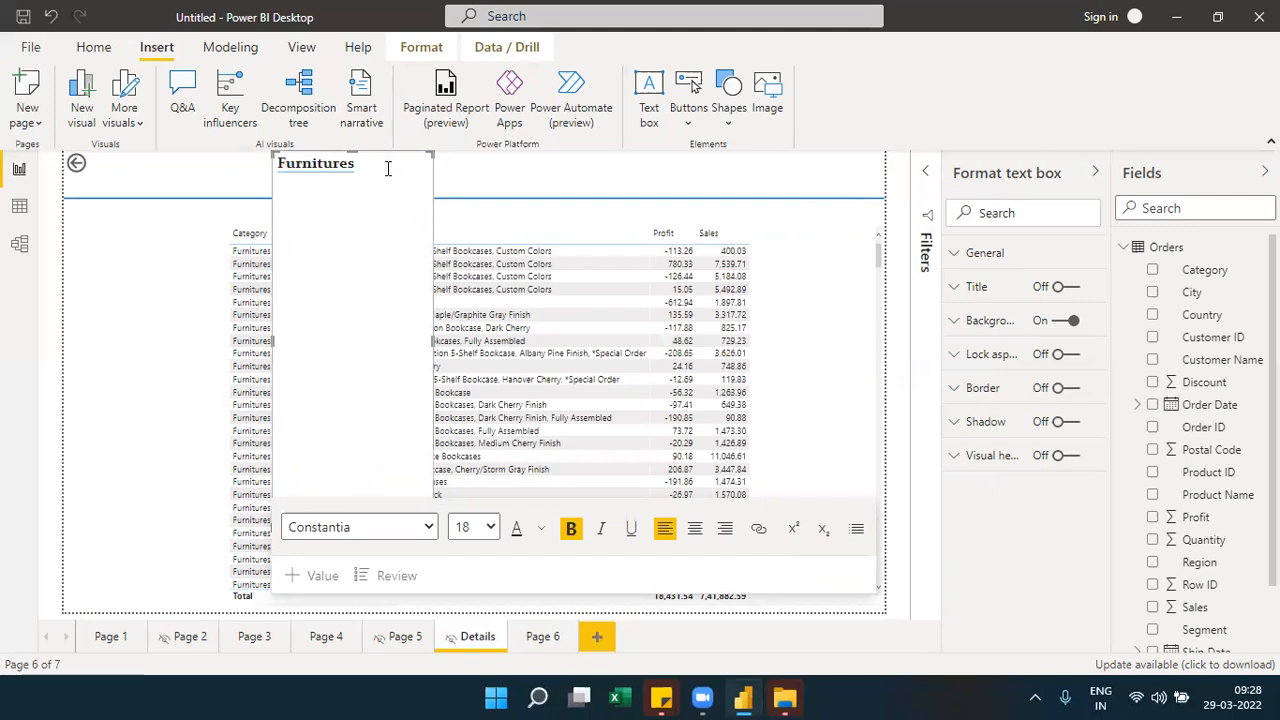
key("ctrl+z")
left_click(355, 164)
key("ctrl+BackSpace")
Insert a dynamic value calculated from "category" after the "Sales Details" text
left_click(369, 163)
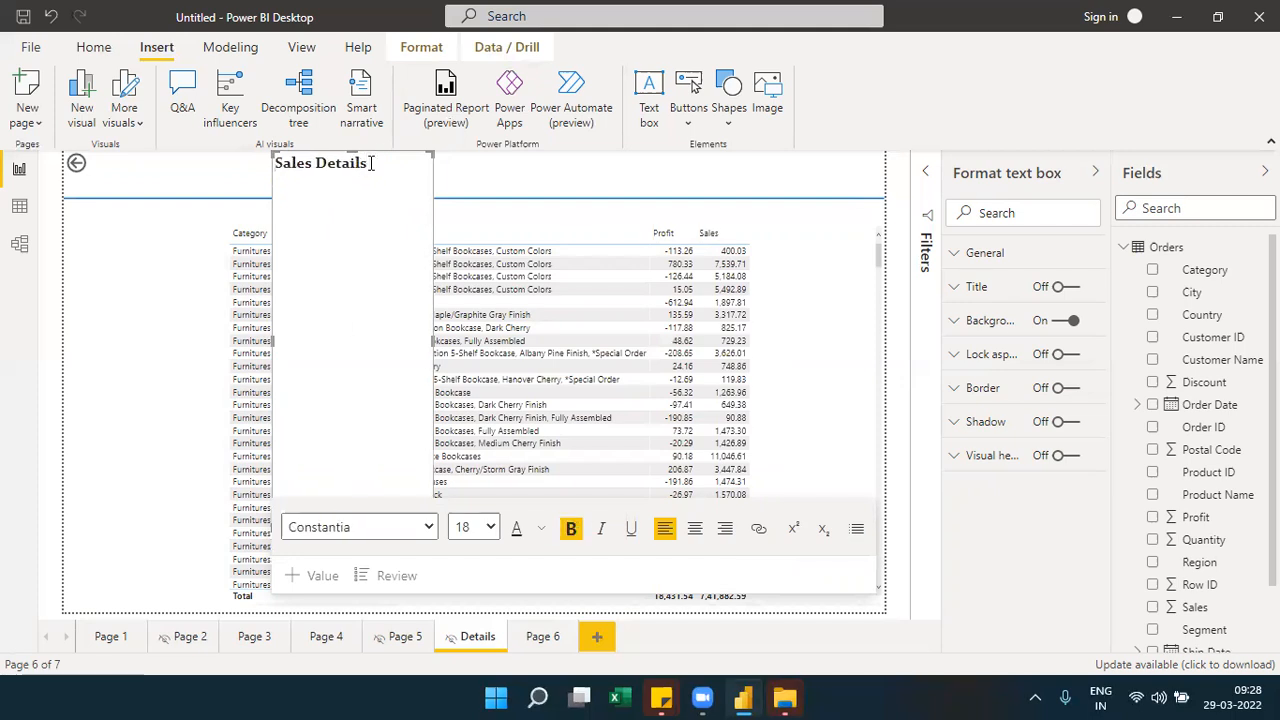
left_click(323, 574)
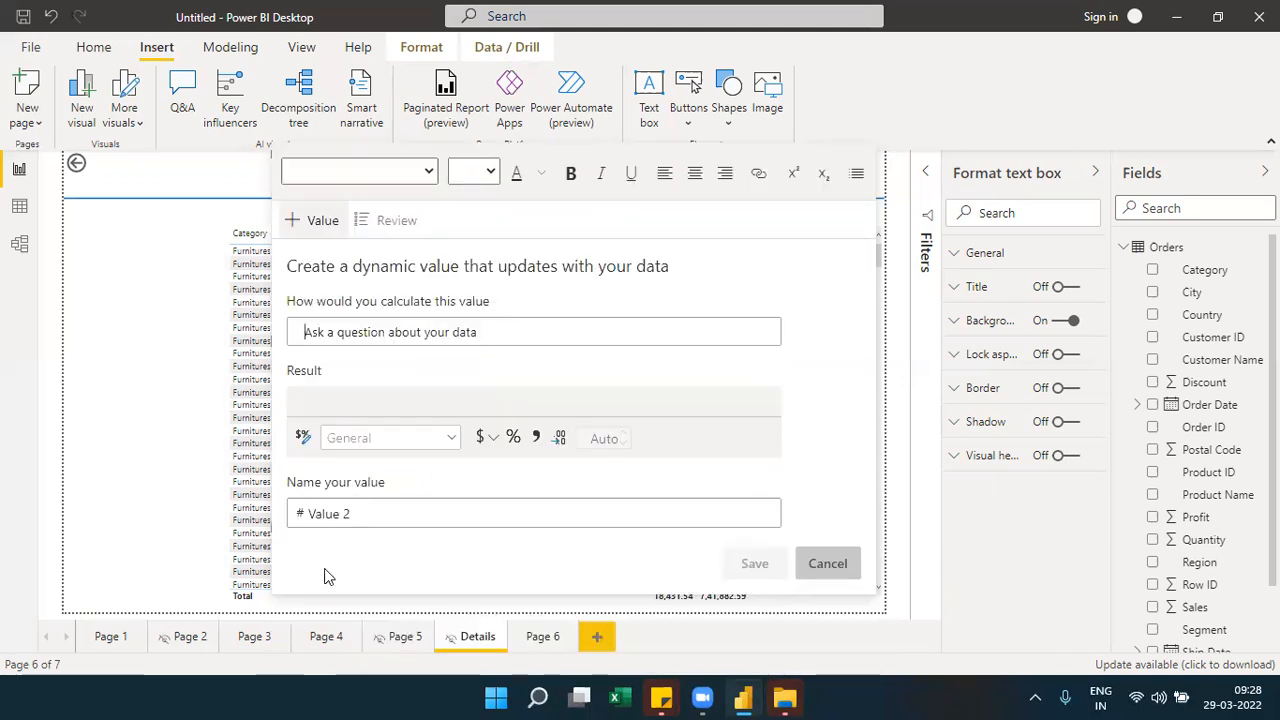
left_click(390, 336)
type("cate")
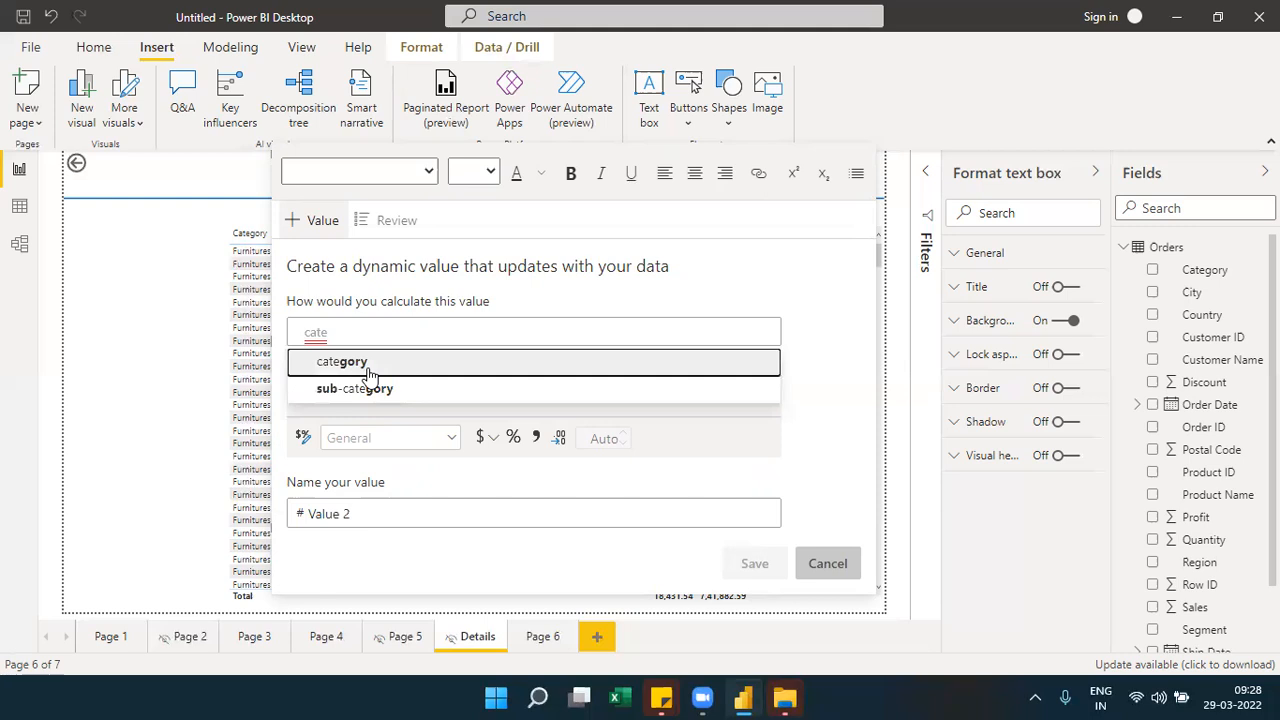
left_click(369, 373)
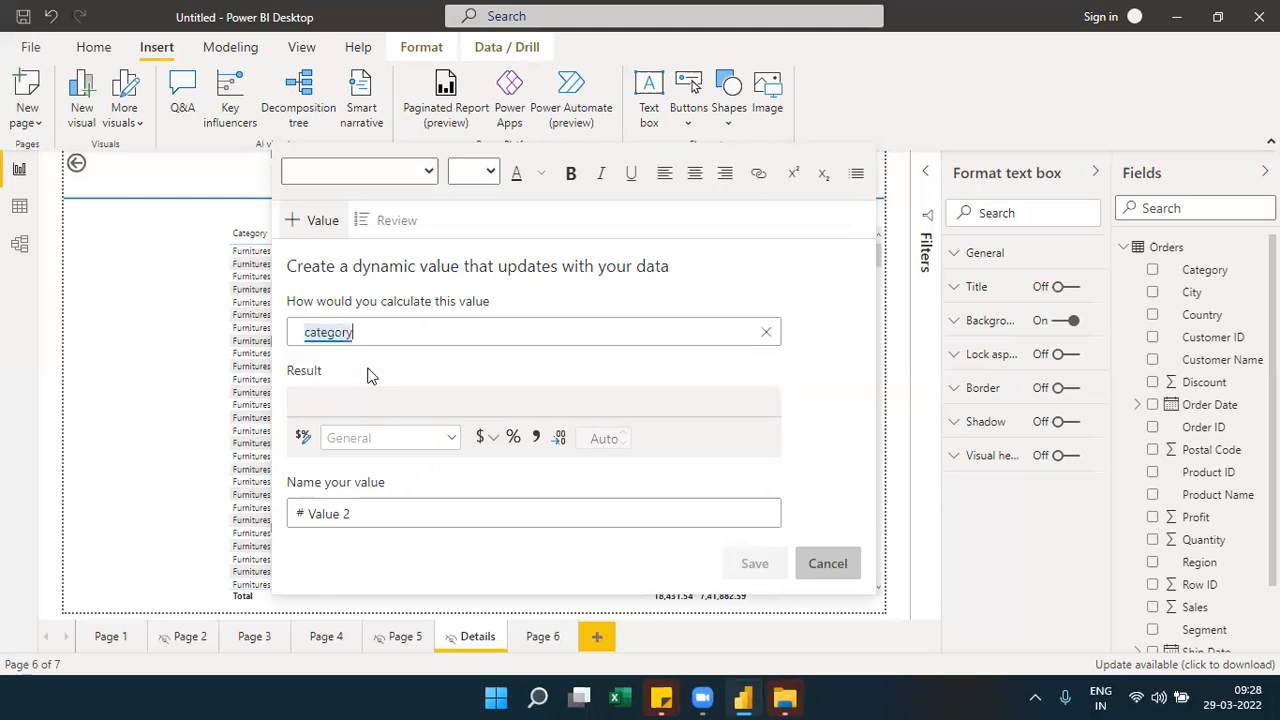
left_click(749, 565)
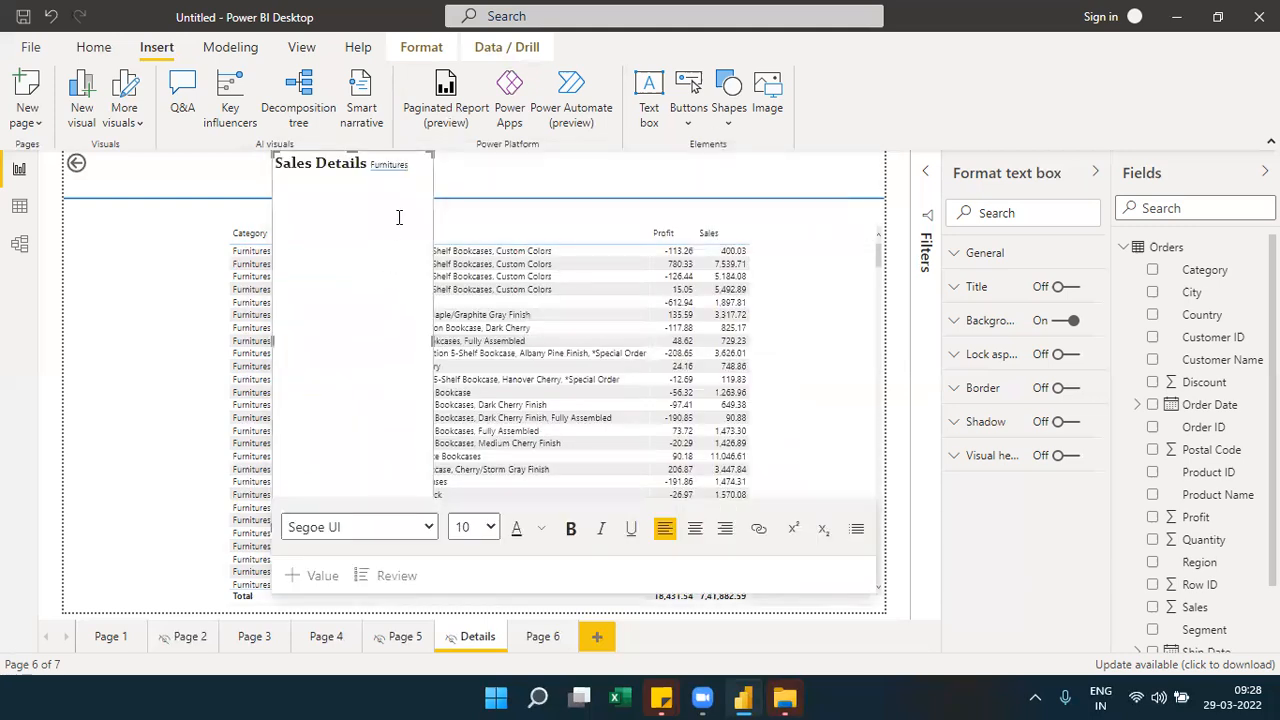
Format the dynamic category value in the title as bold, size 16, in the Constantia font
left_click_drag(409, 165, 369, 166)
left_click(490, 527)
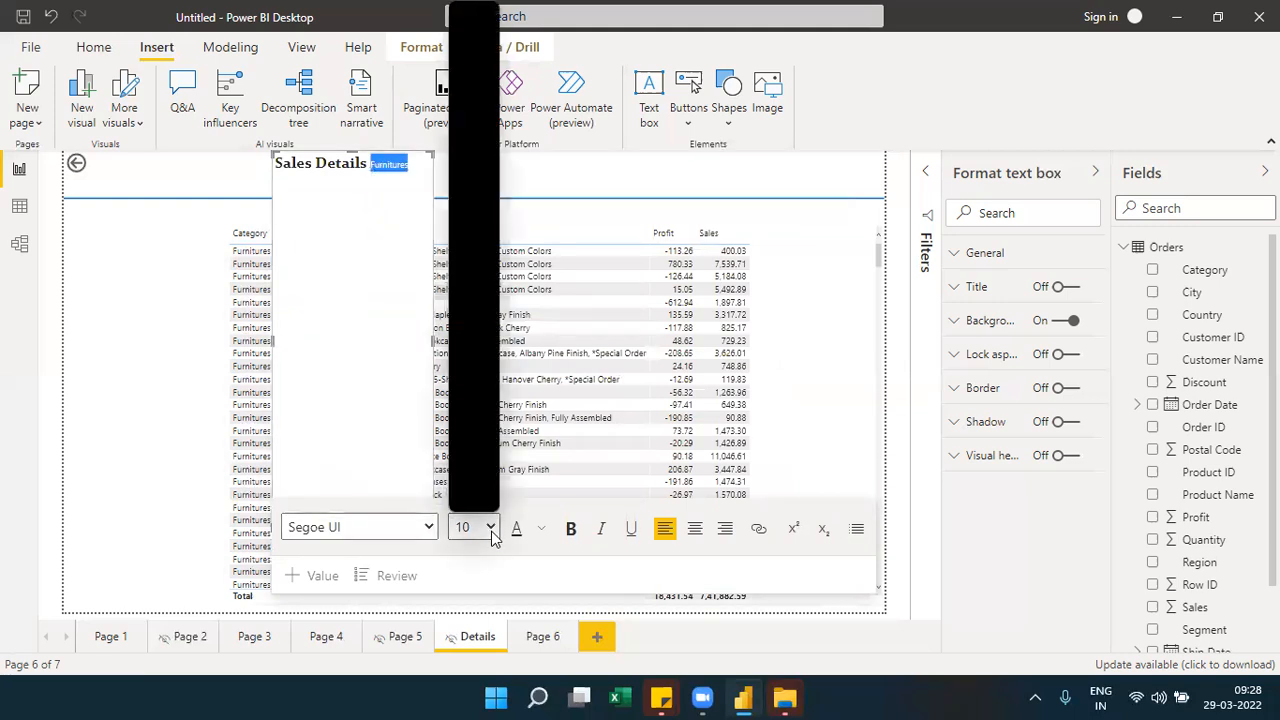
left_click(463, 229)
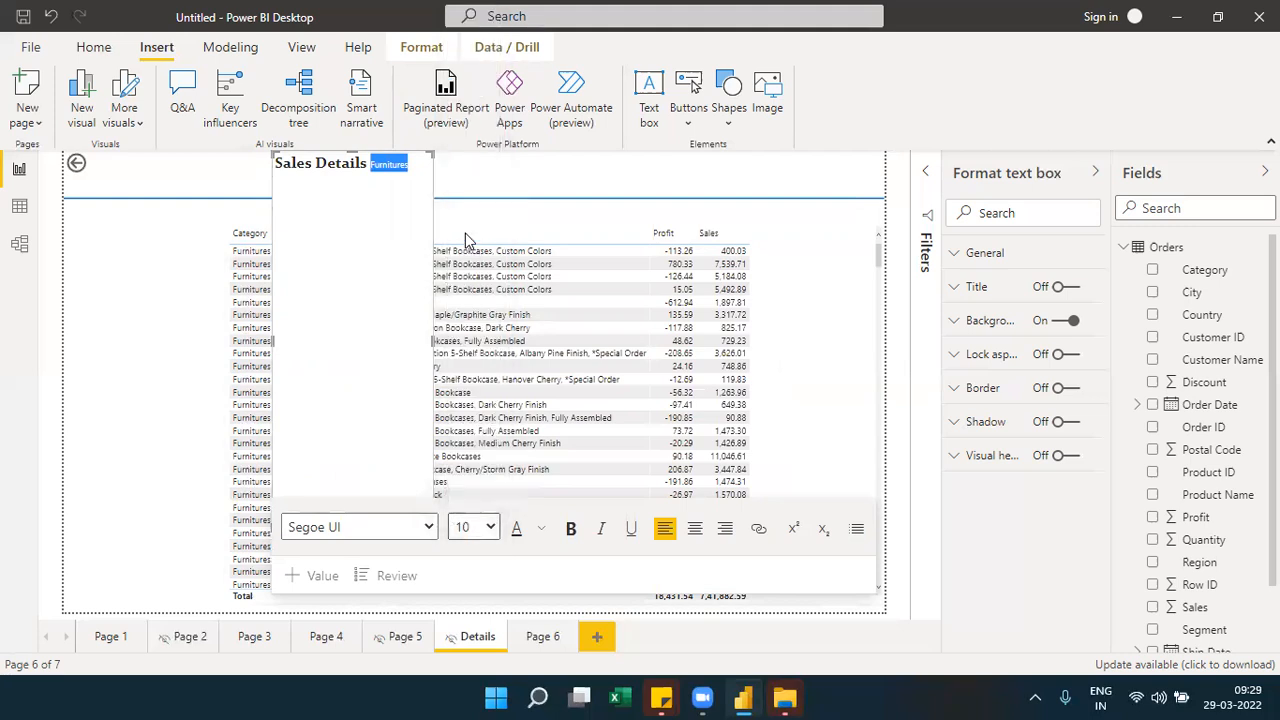
left_click(428, 527)
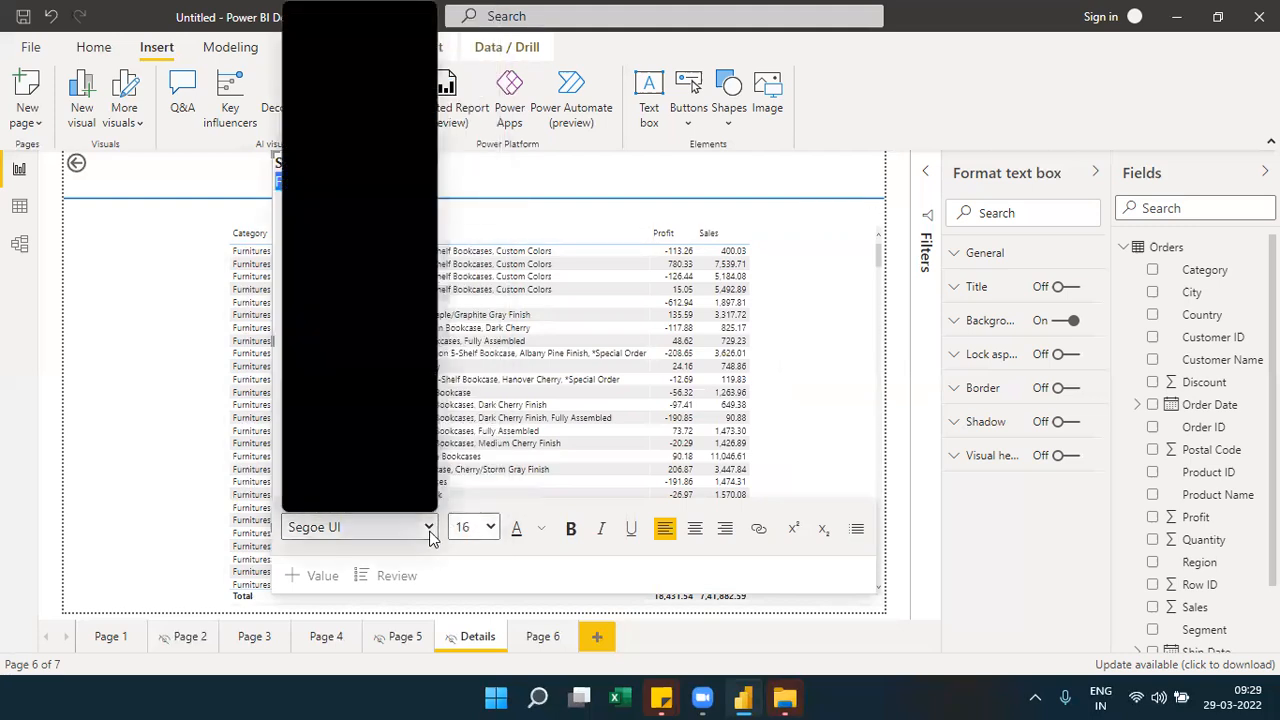
left_click(367, 285)
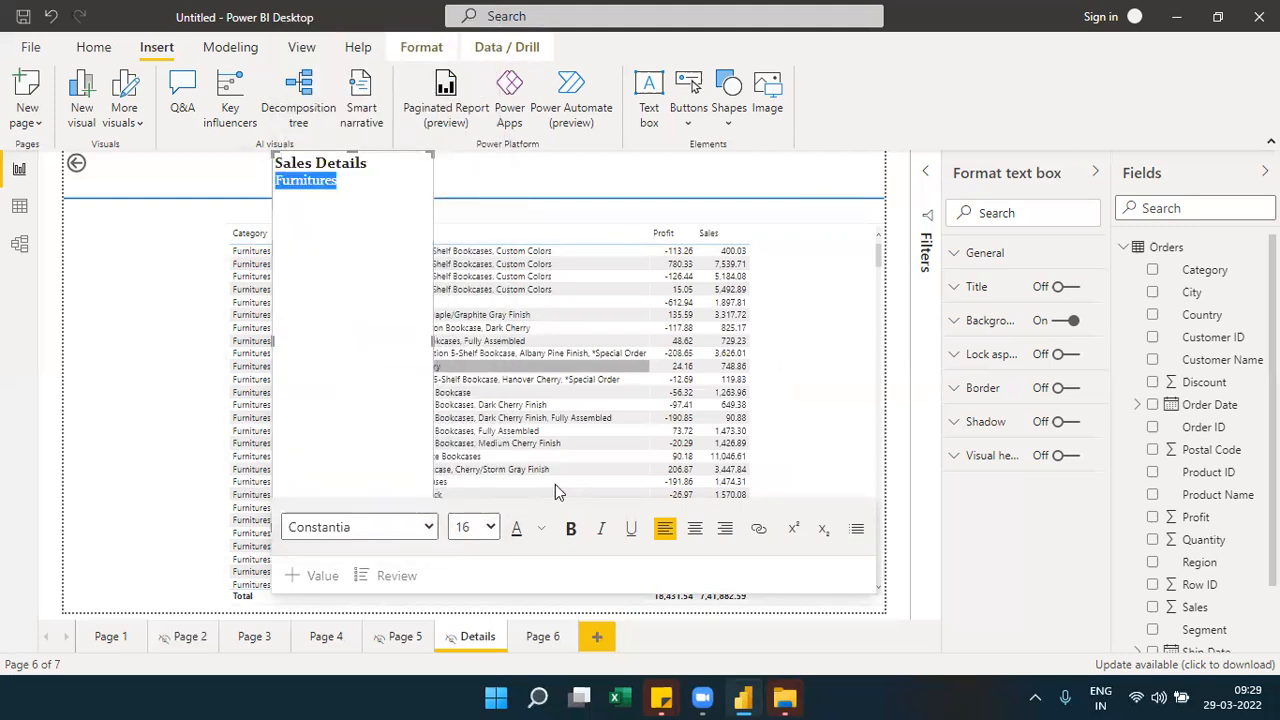
left_click(569, 528)
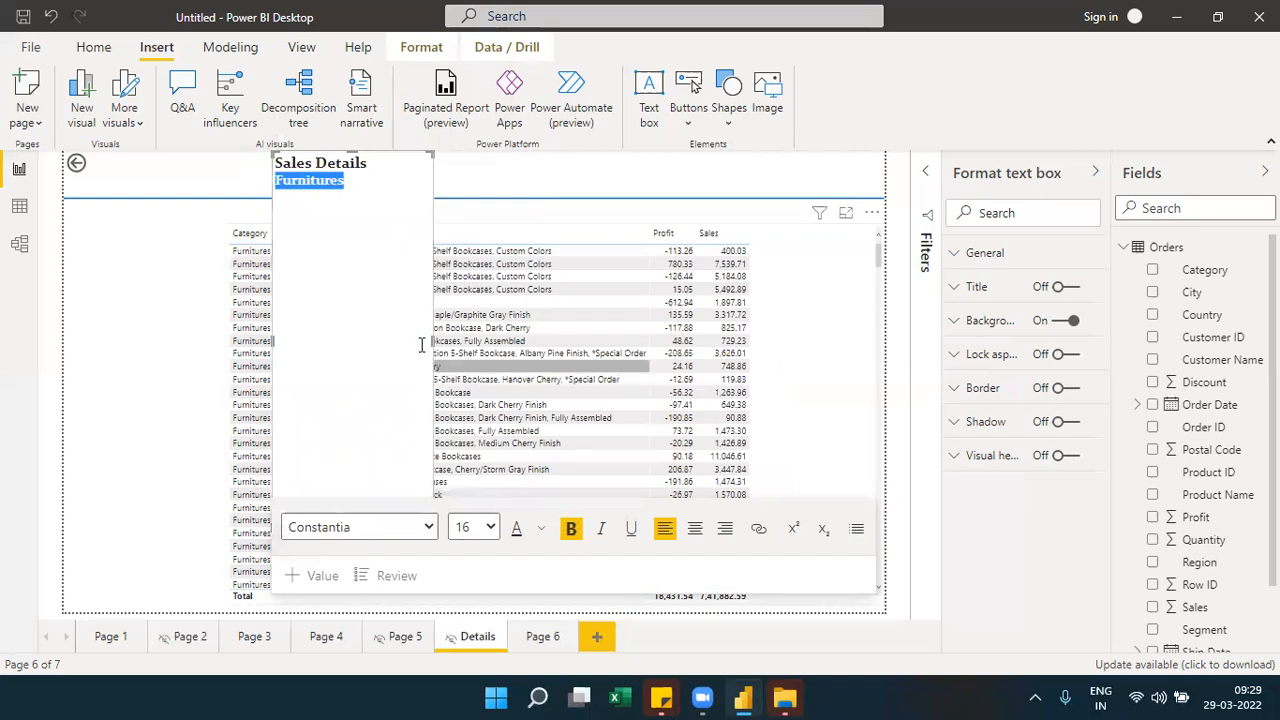
Widen the title text box so that "Sales Details" and the category value fit on one line
left_click_drag(540, 313, 666, 260)
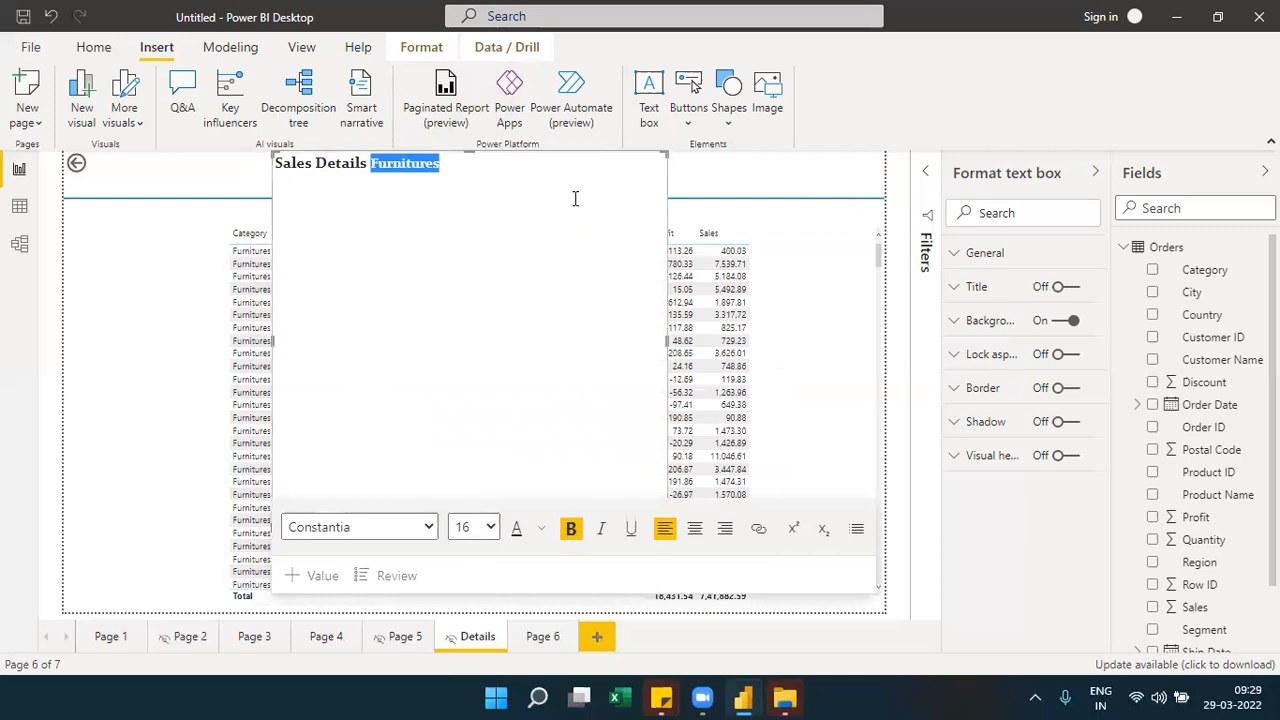
left_click(575, 198)
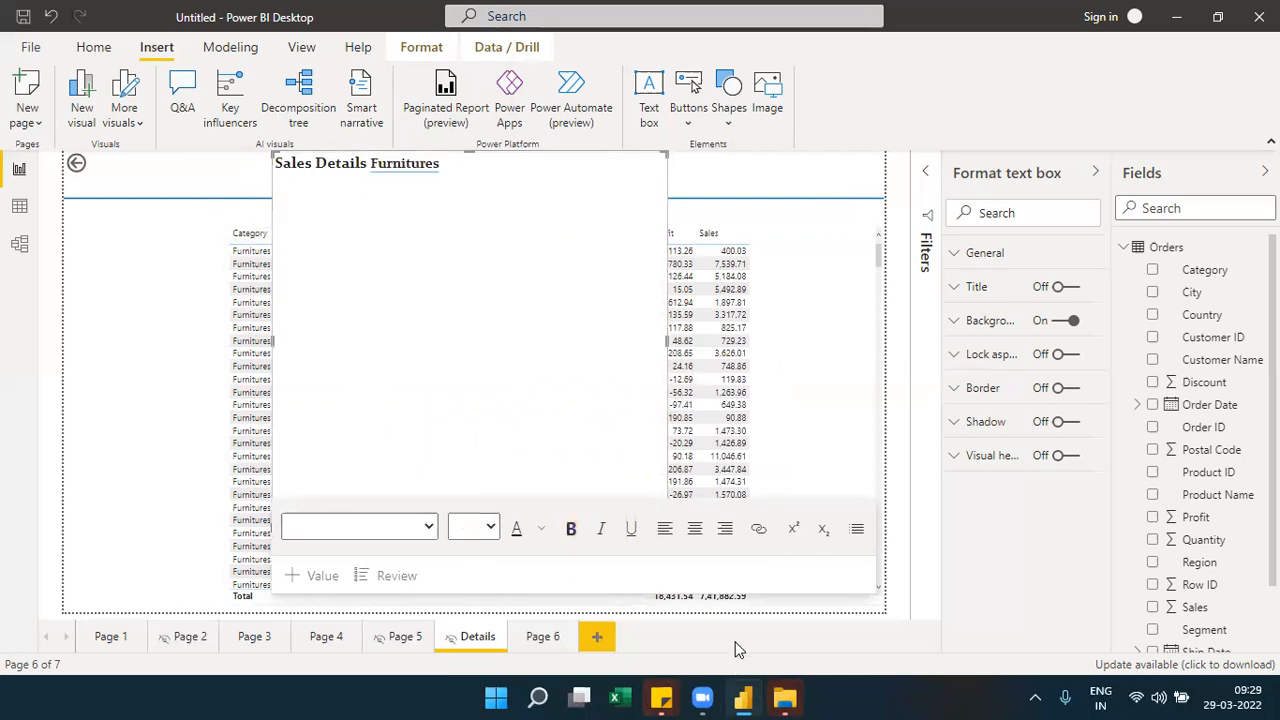
left_click(727, 190)
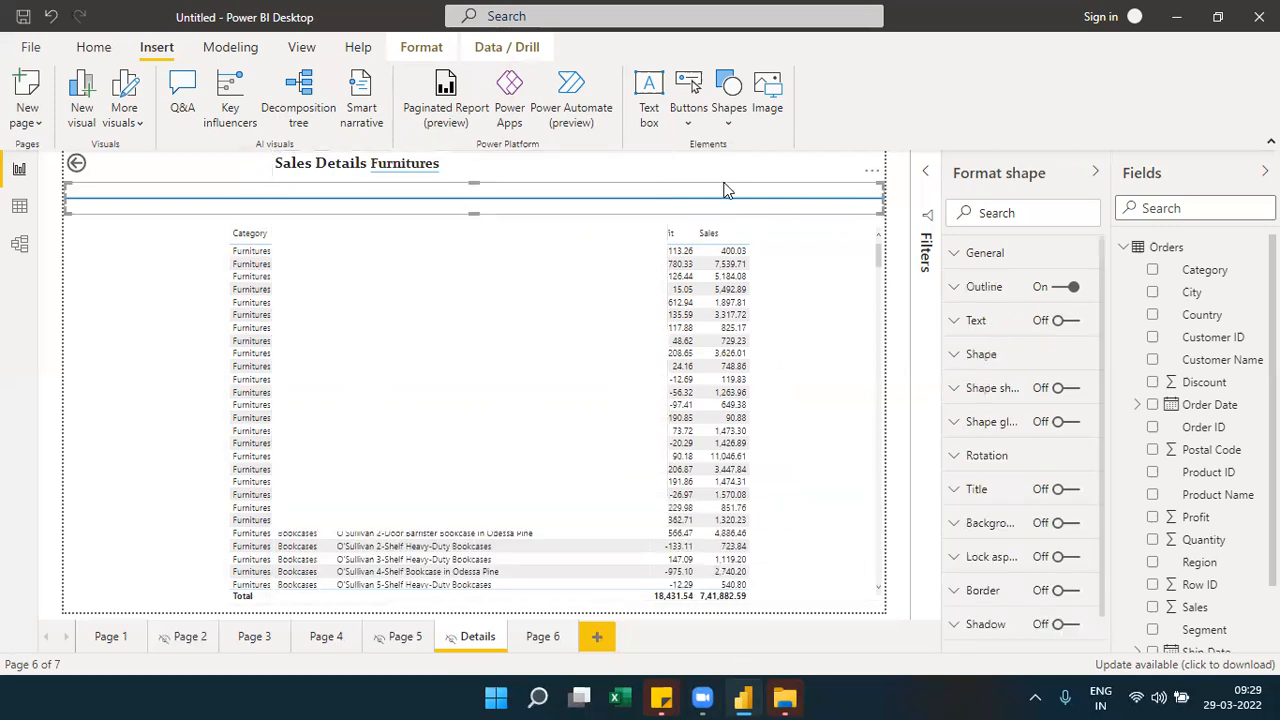
left_click(466, 512)
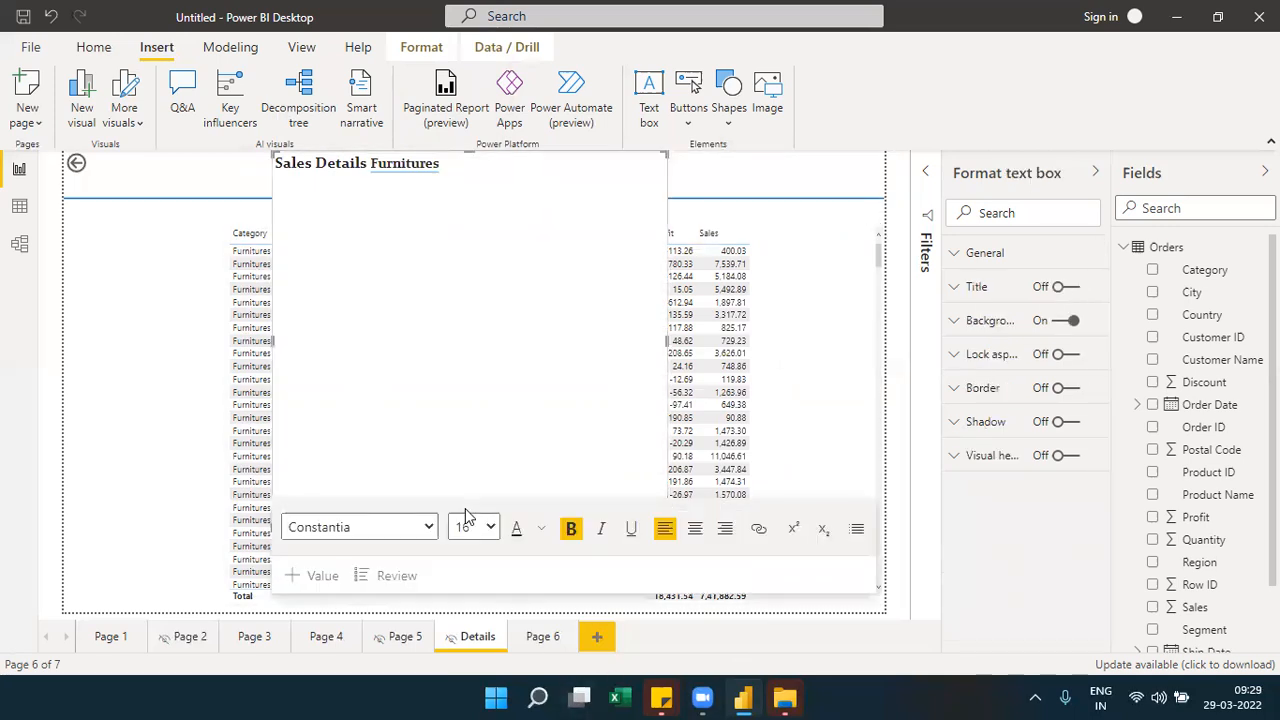
left_click(506, 612)
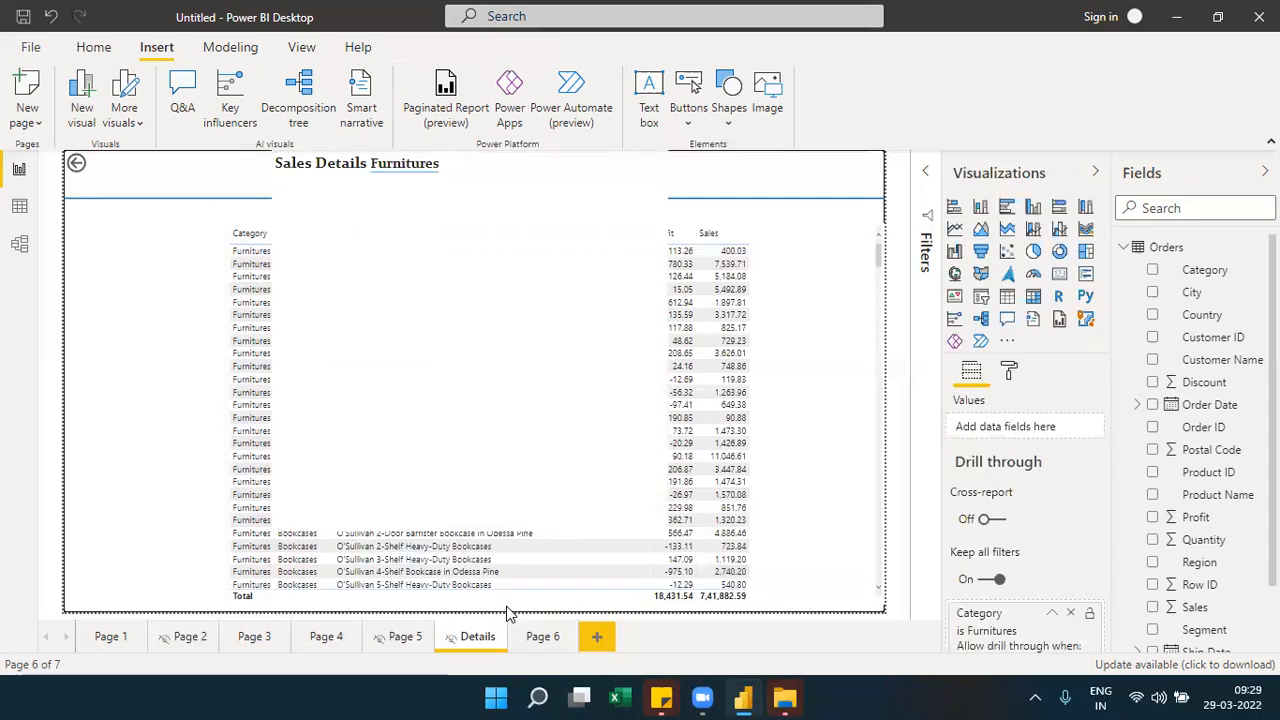
left_click(452, 538)
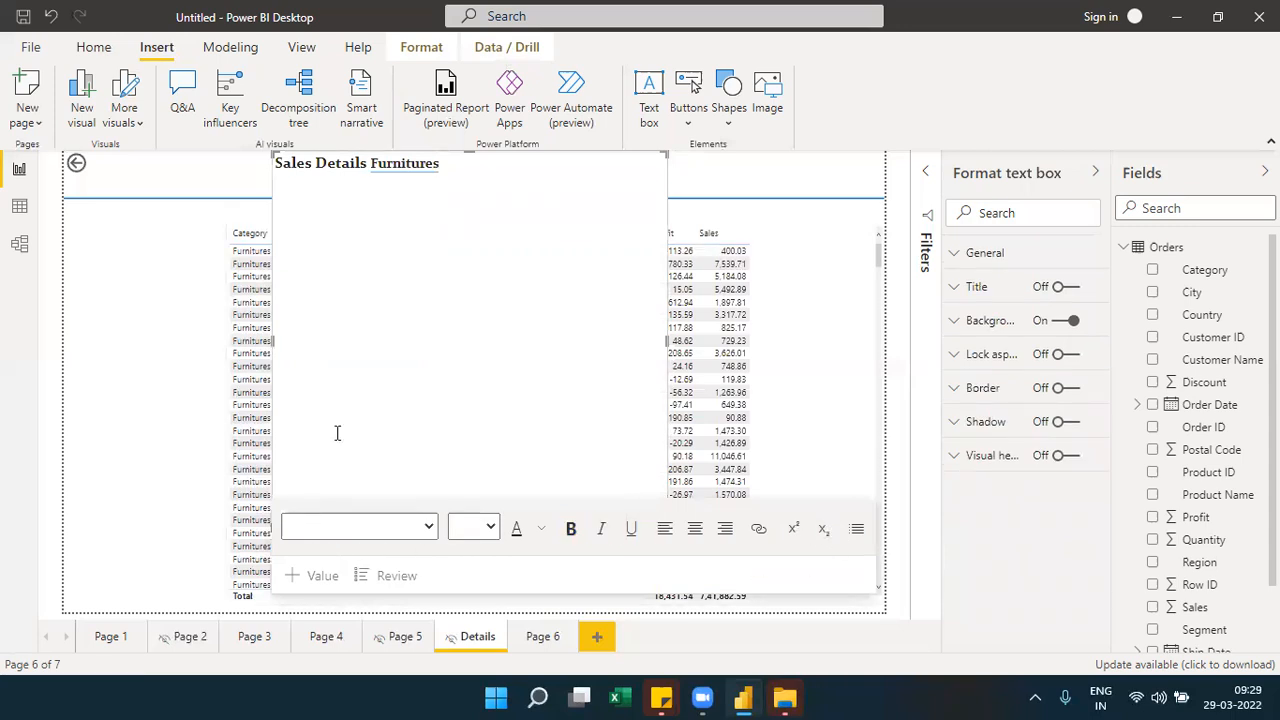
Shrink the title text box to one line's height and place it in the page header above the blue line
left_click_drag(272, 152, 395, 437)
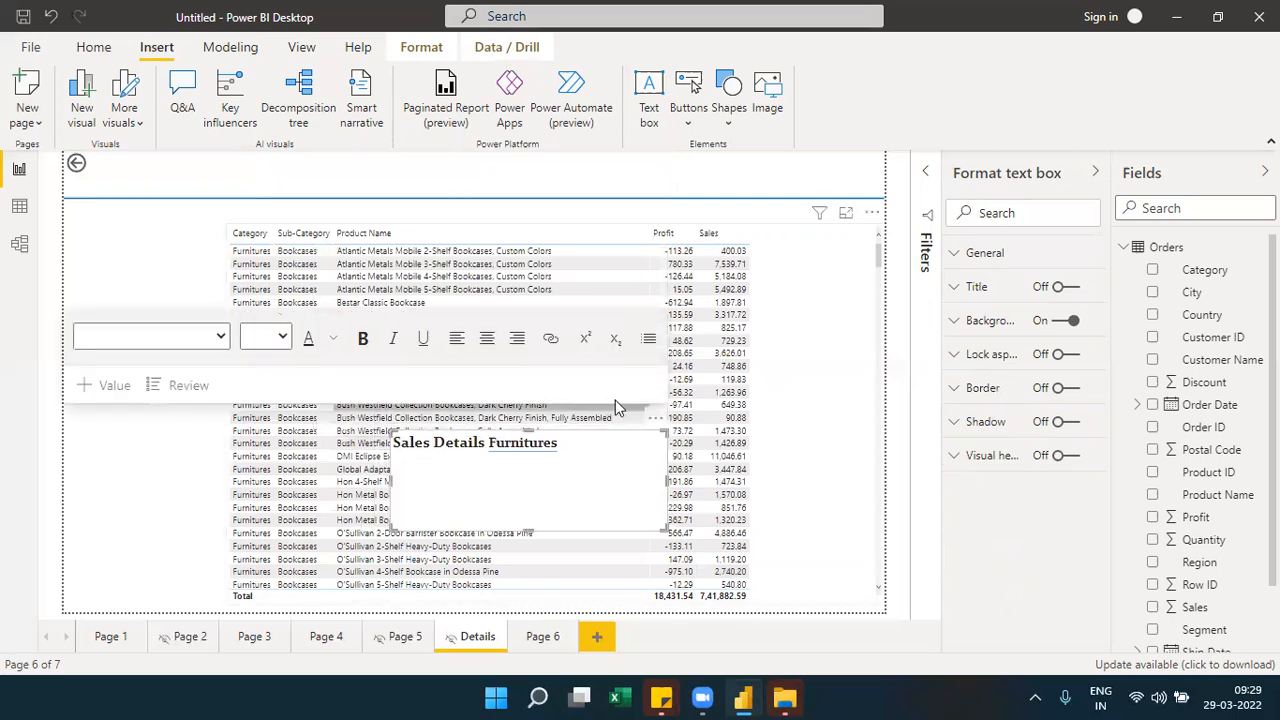
left_click_drag(655, 427, 527, 147)
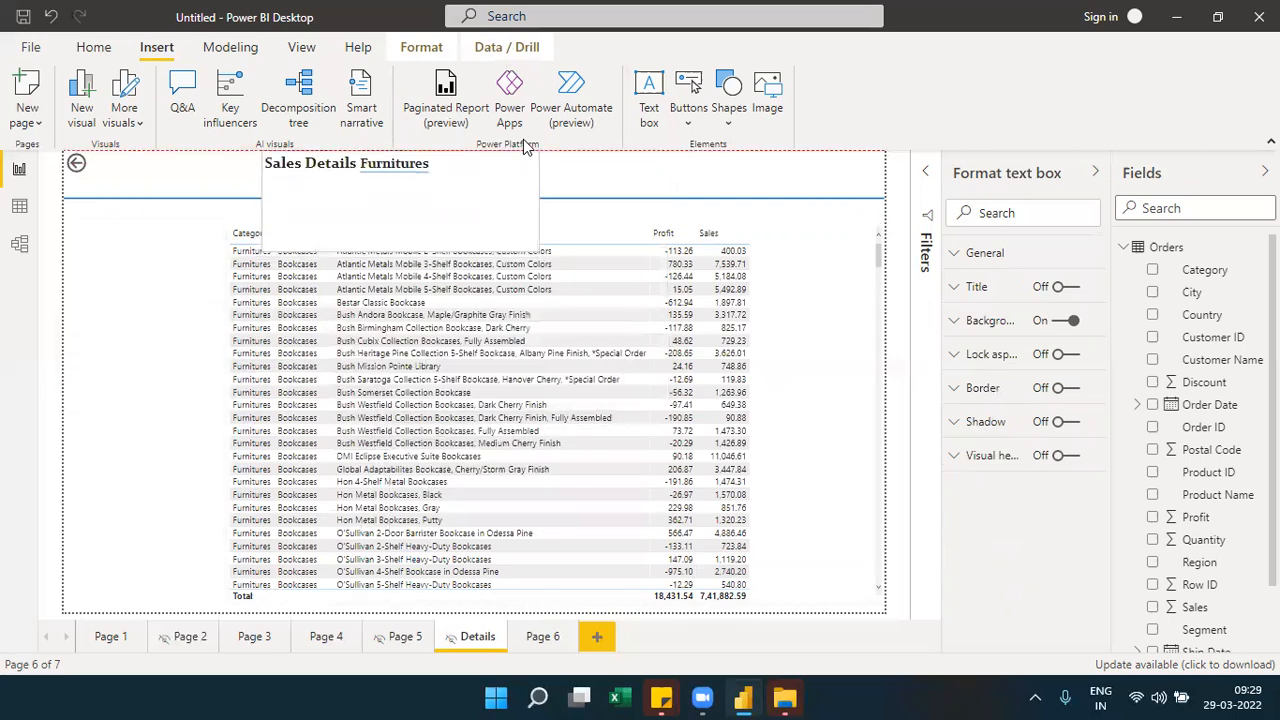
left_click_drag(540, 247, 600, 170)
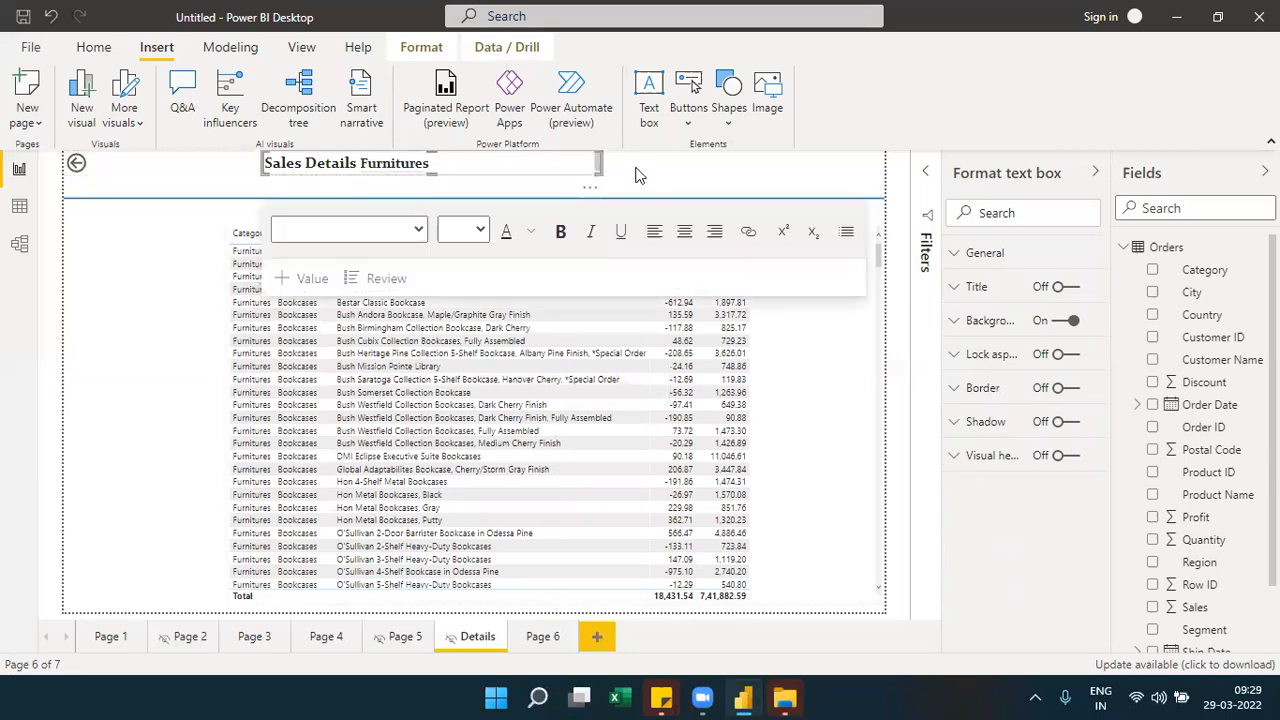
left_click(640, 175)
left_click(558, 168)
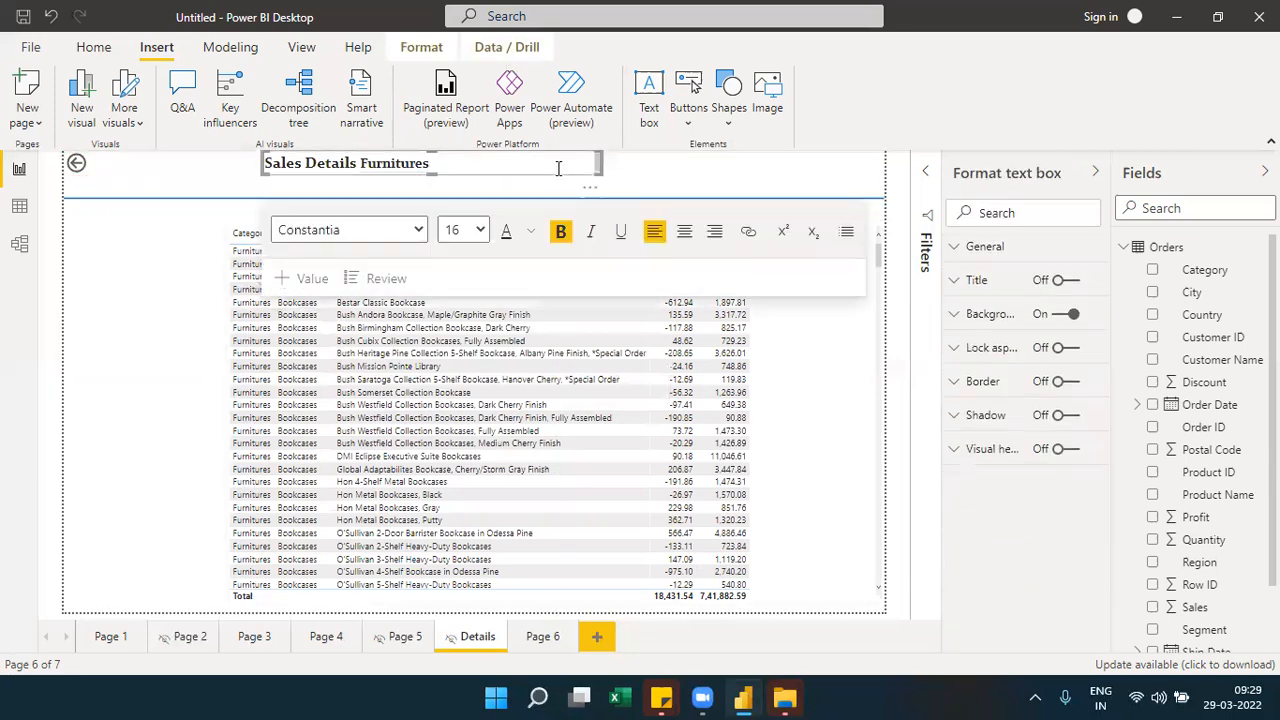
left_click_drag(612, 190, 620, 184)
left_click(665, 183)
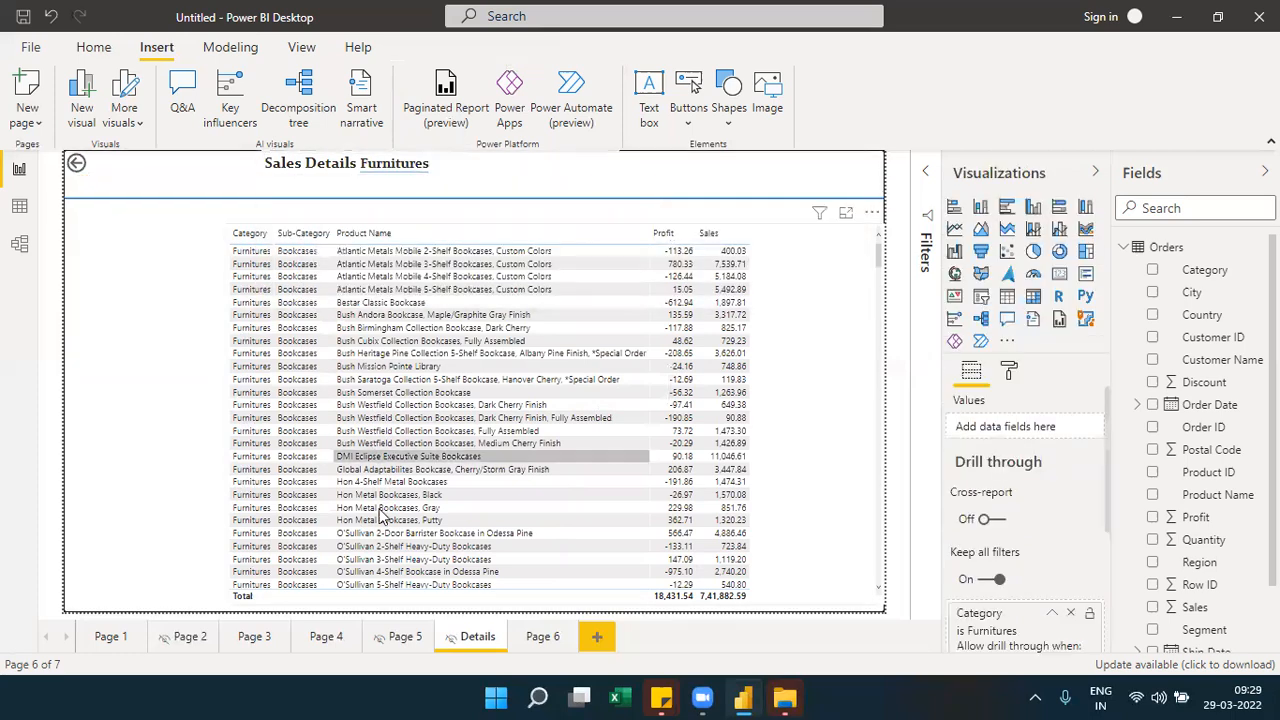
Drill through from the Office Supplies slice of the Sales by Category pie chart on Page 5 to the Details page
left_click(400, 637)
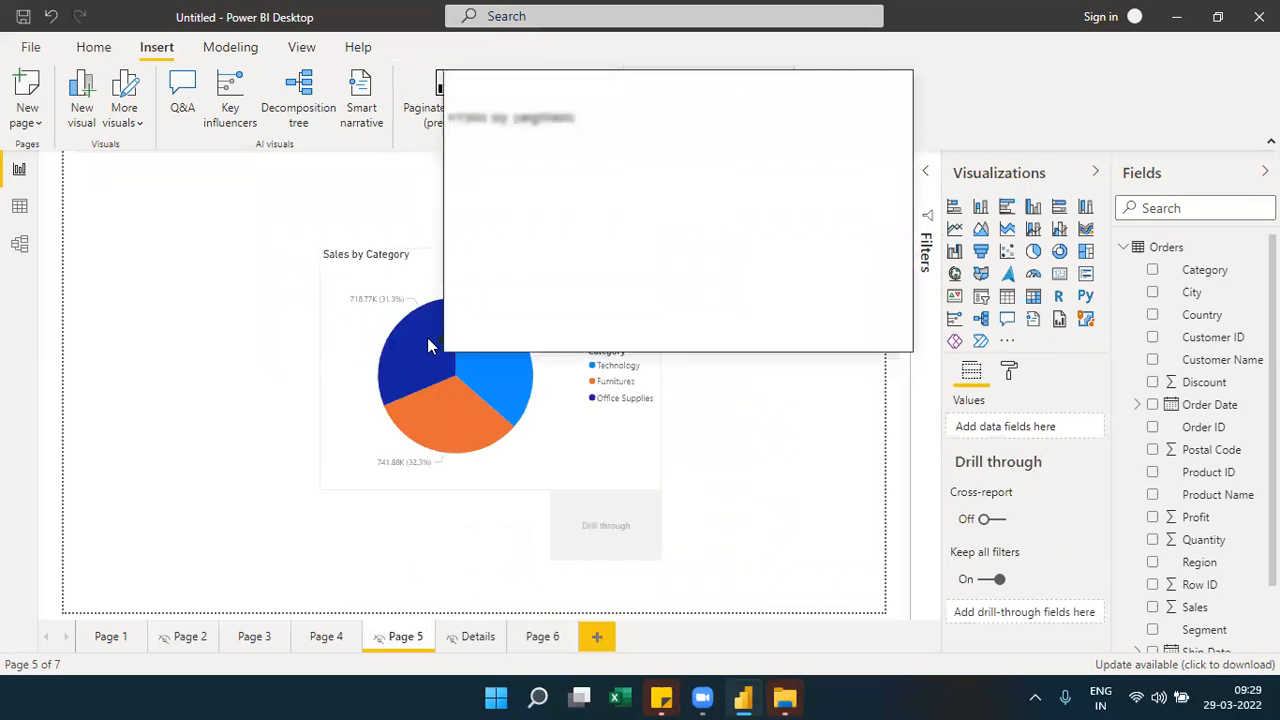
right_click(427, 339)
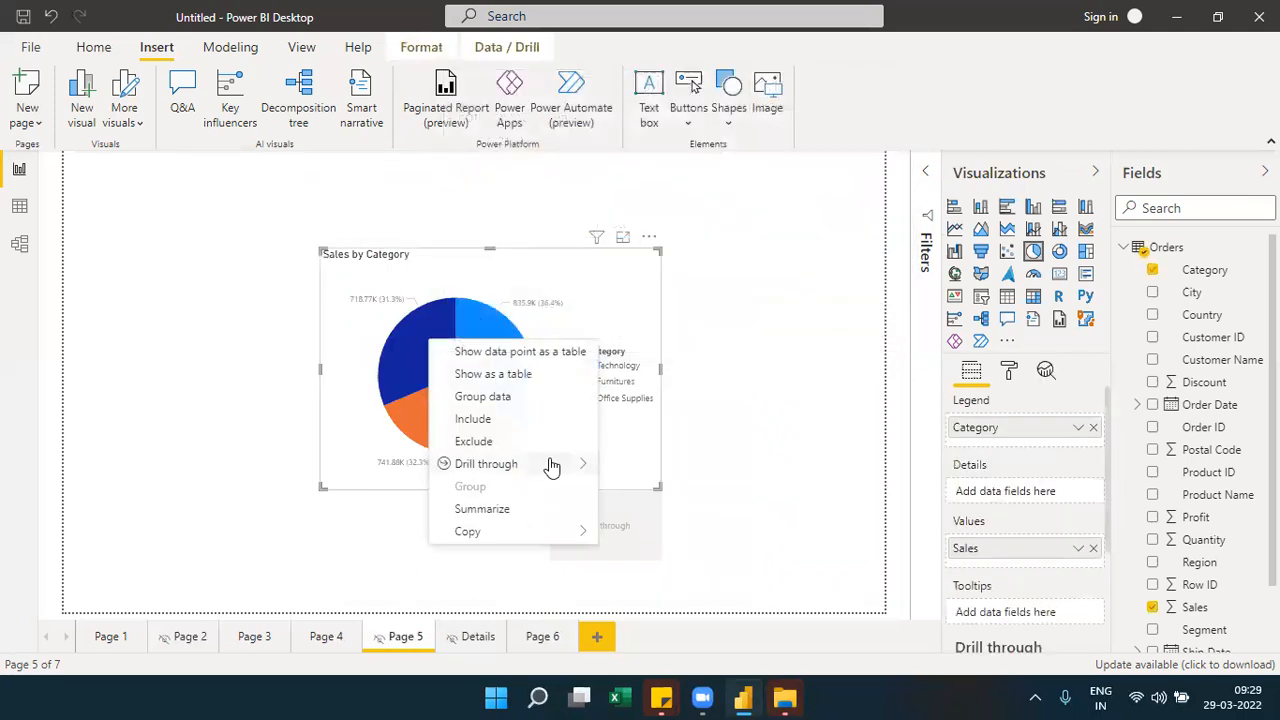
left_click(420, 355)
mouse_move(420, 349)
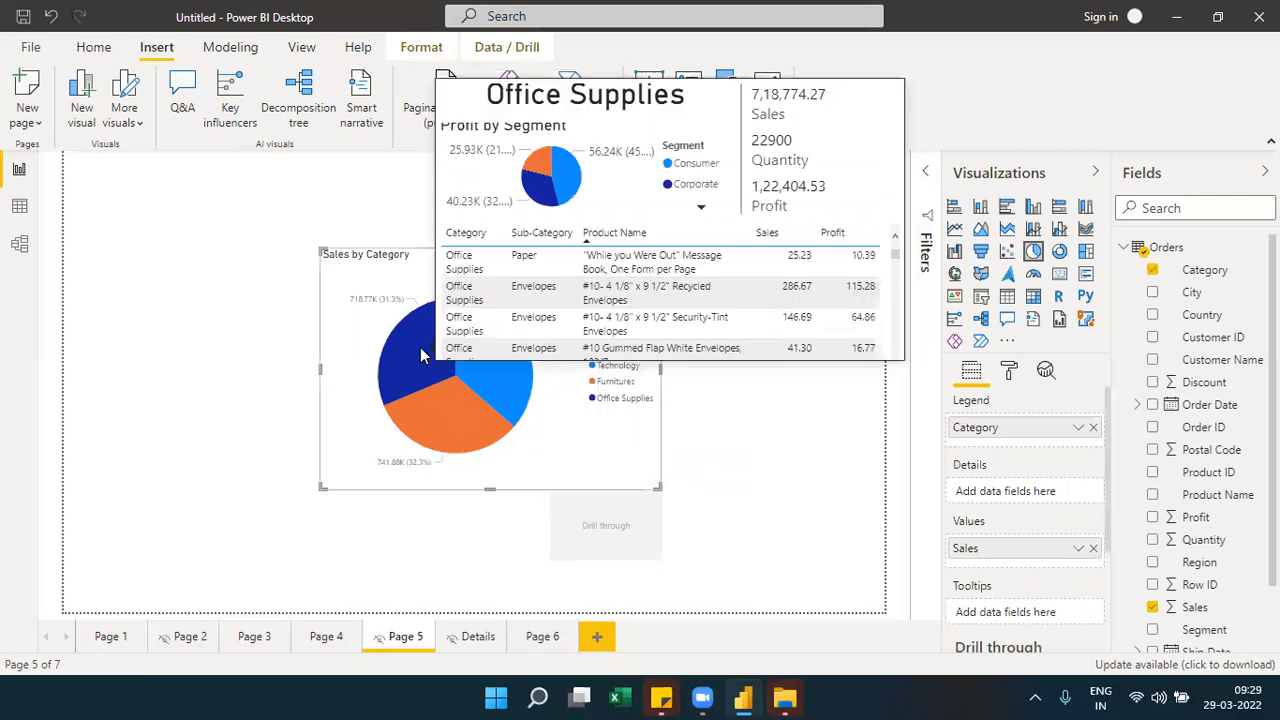
left_click(420, 352)
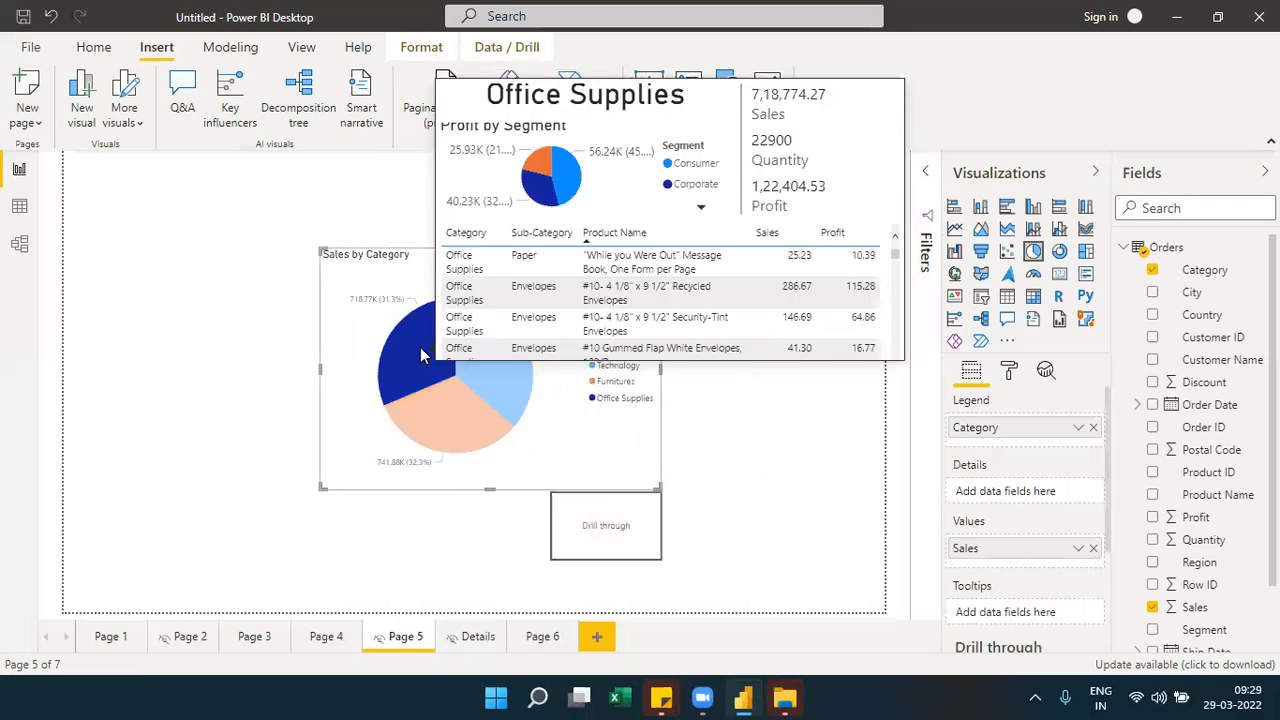
left_click(594, 527, "ctrl")
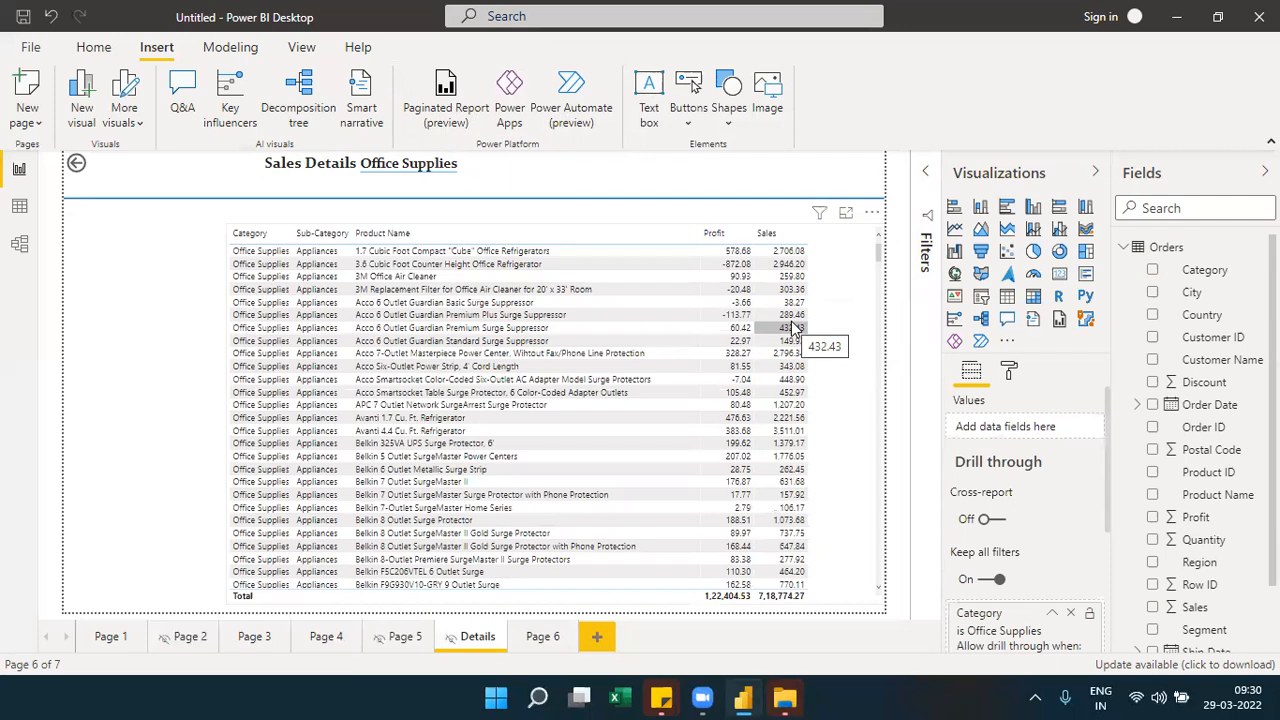
Add the word "of" between "Sales Details" and the dynamic category value in the title
left_click(356, 162)
type("of")
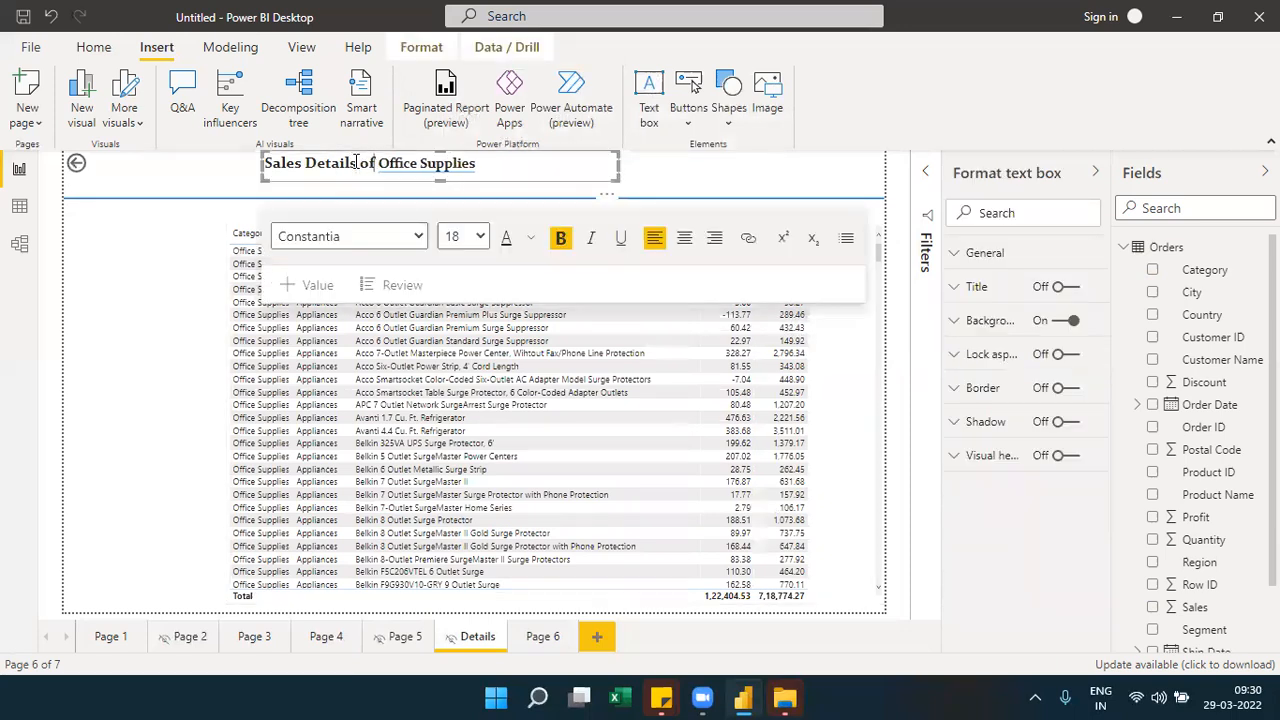
left_click(148, 298)
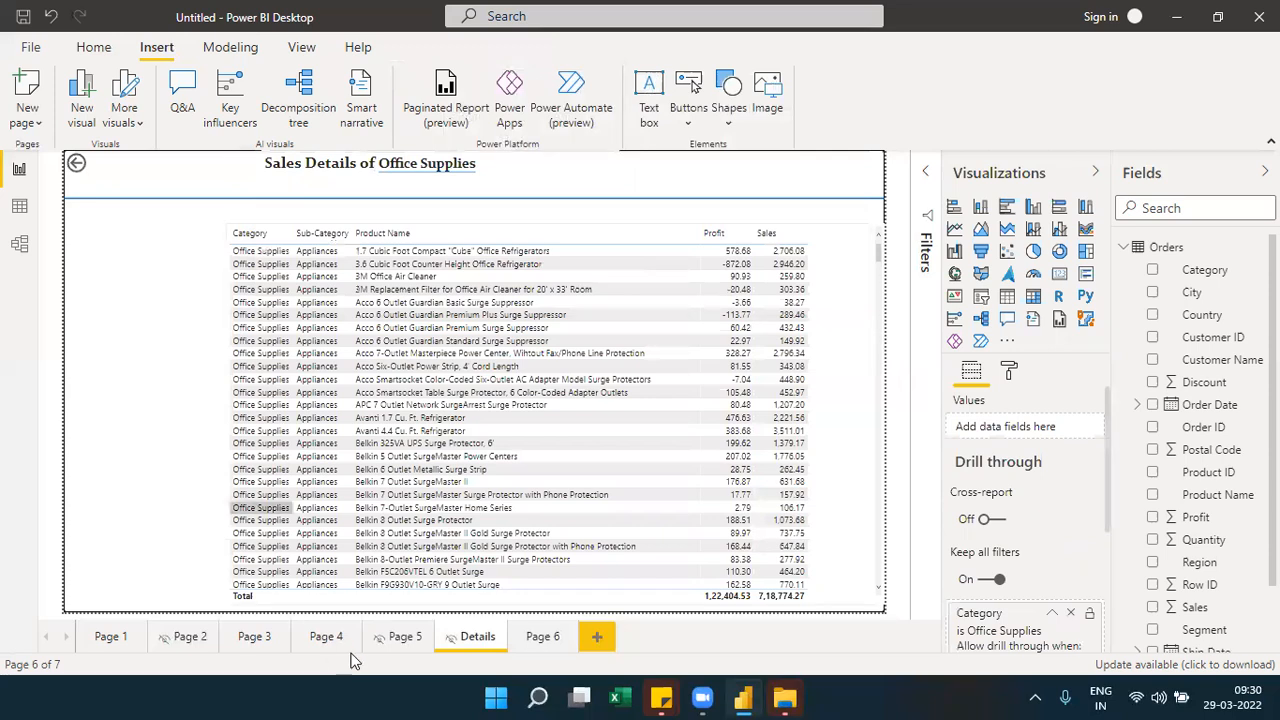
left_click(389, 656)
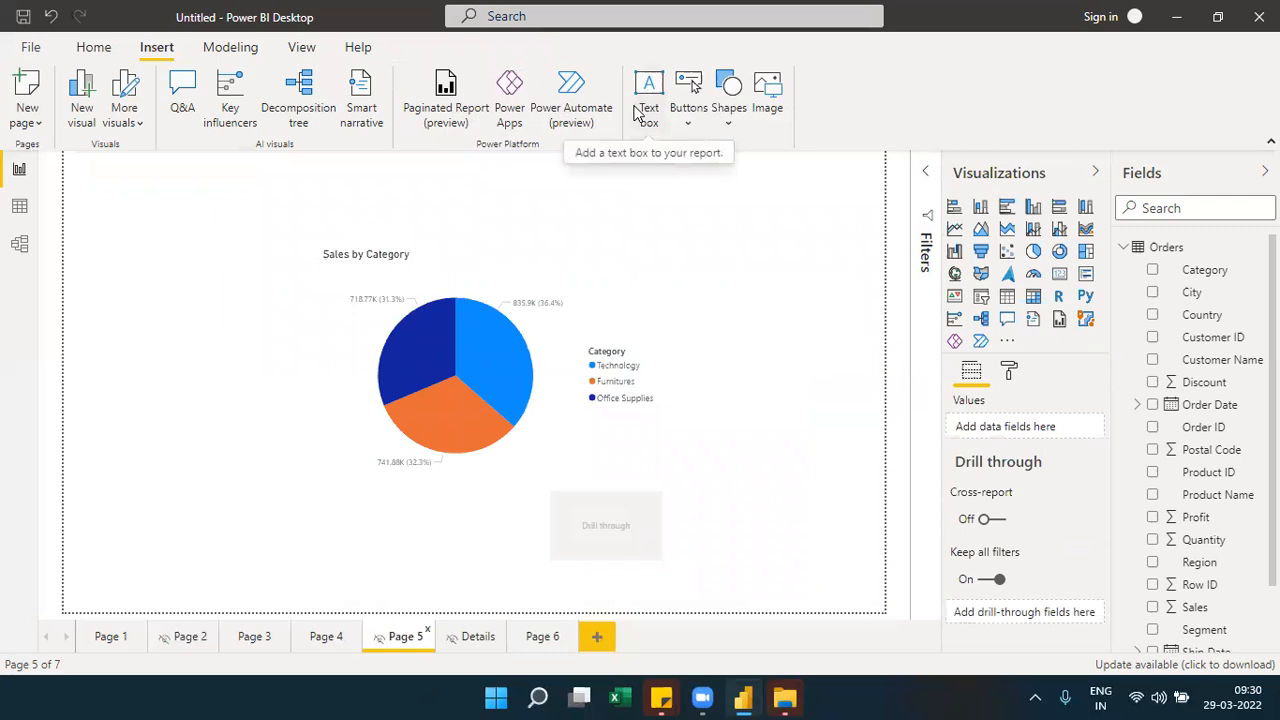
left_click(688, 115)
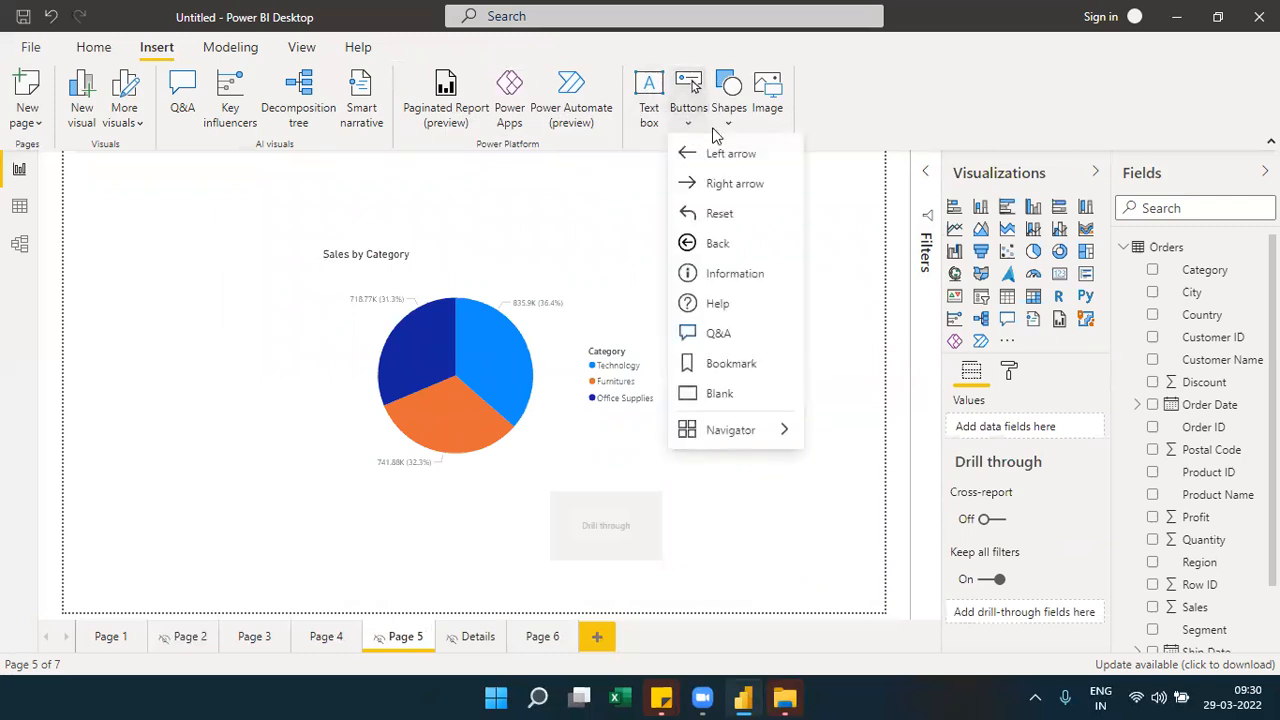
left_click(731, 132)
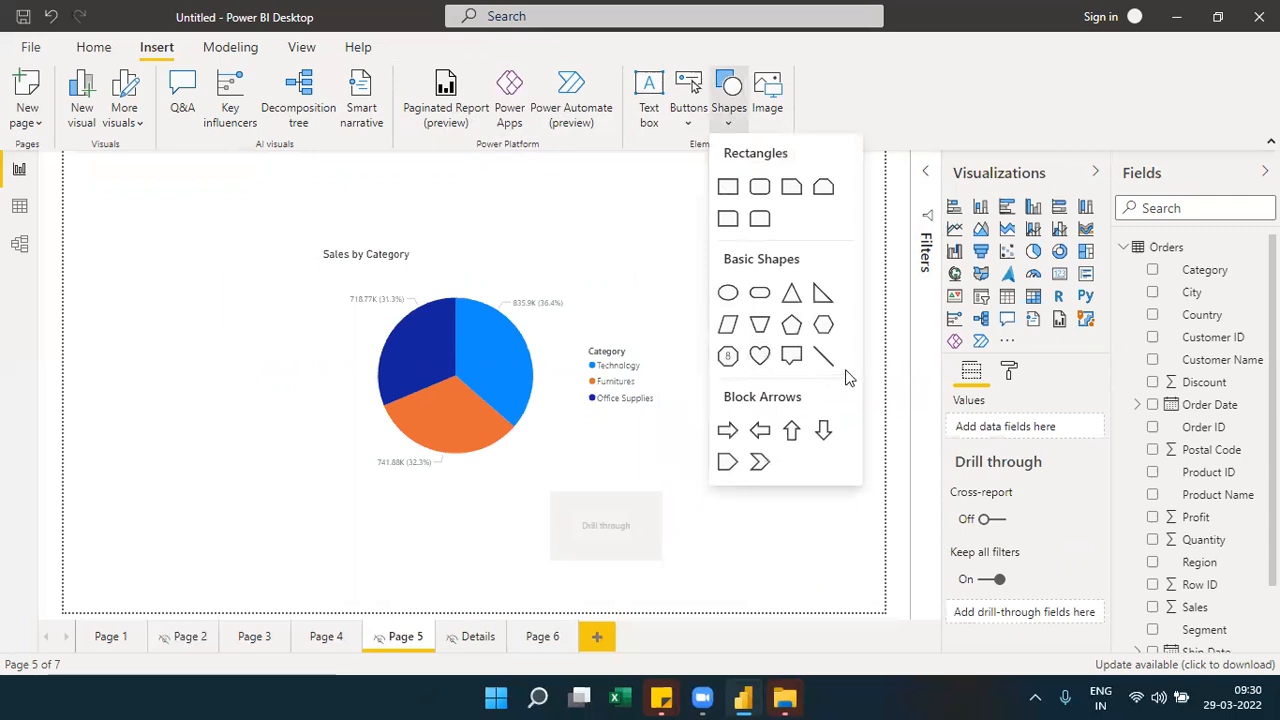
left_click(697, 124)
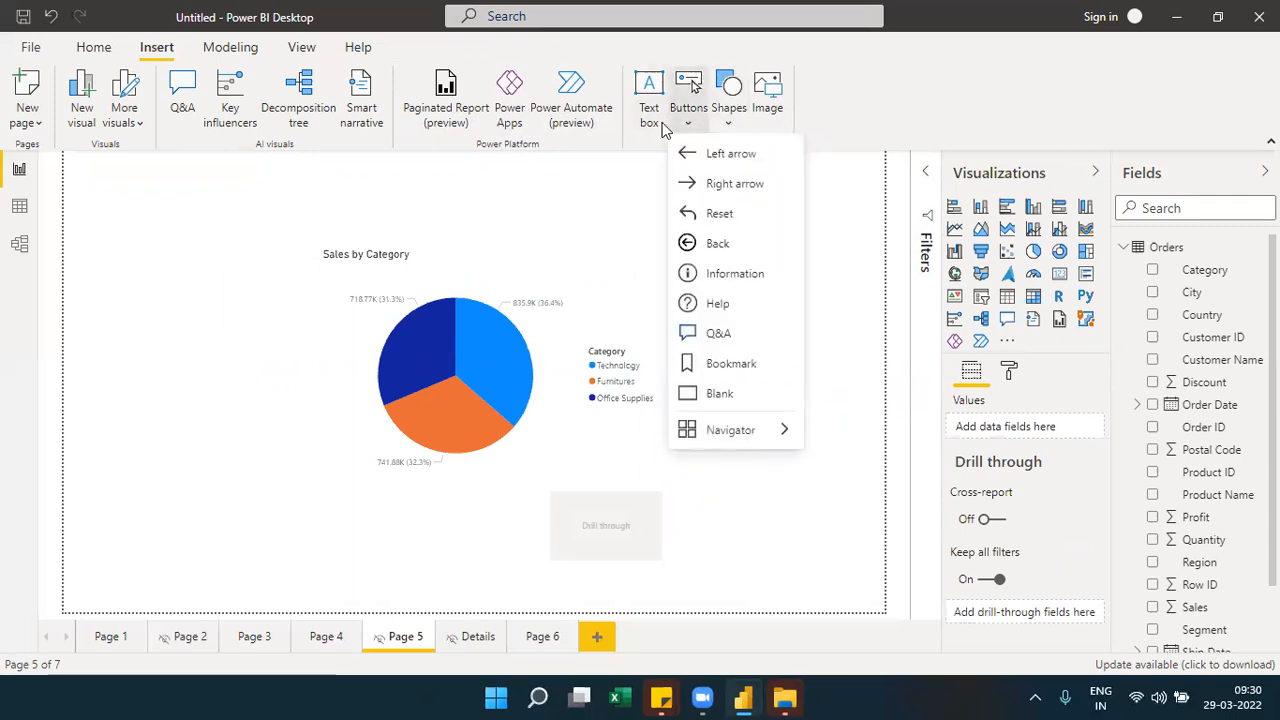
Insert the OG-2 Mission 1 picture from the Images folder on the Details page and shrink it into the header's upper-left corner
left_click(470, 637)
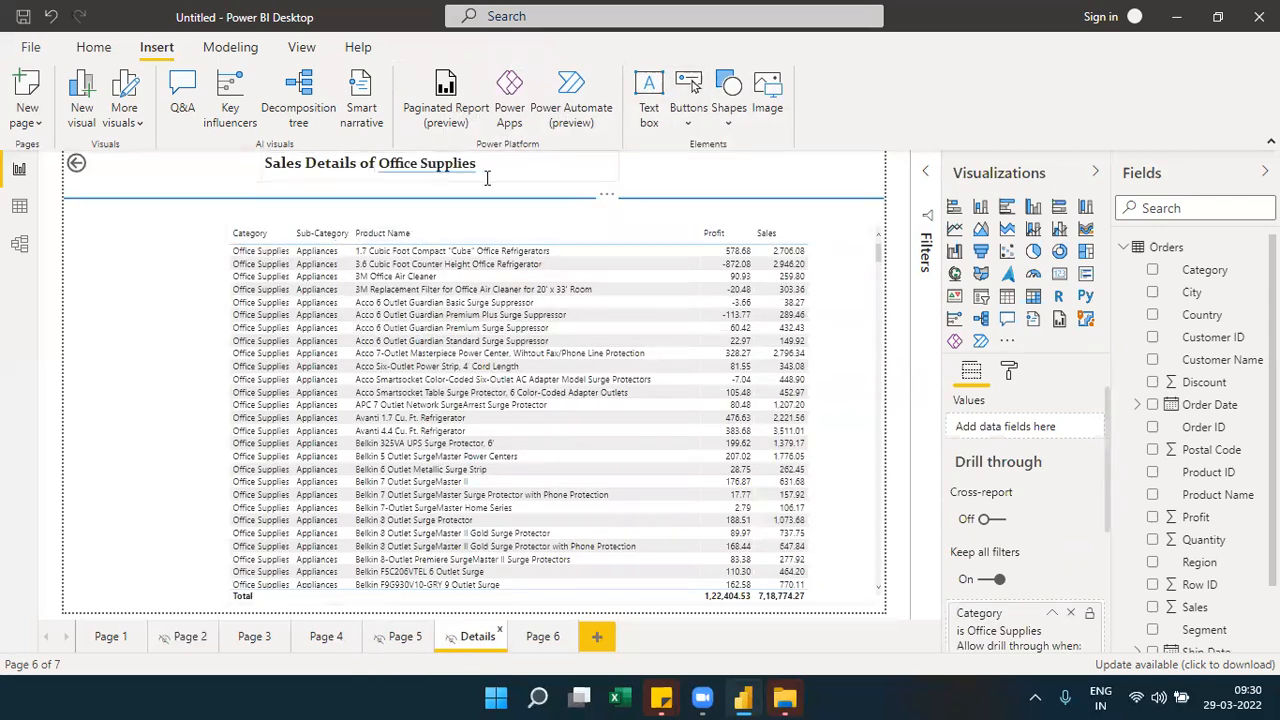
left_click(767, 110)
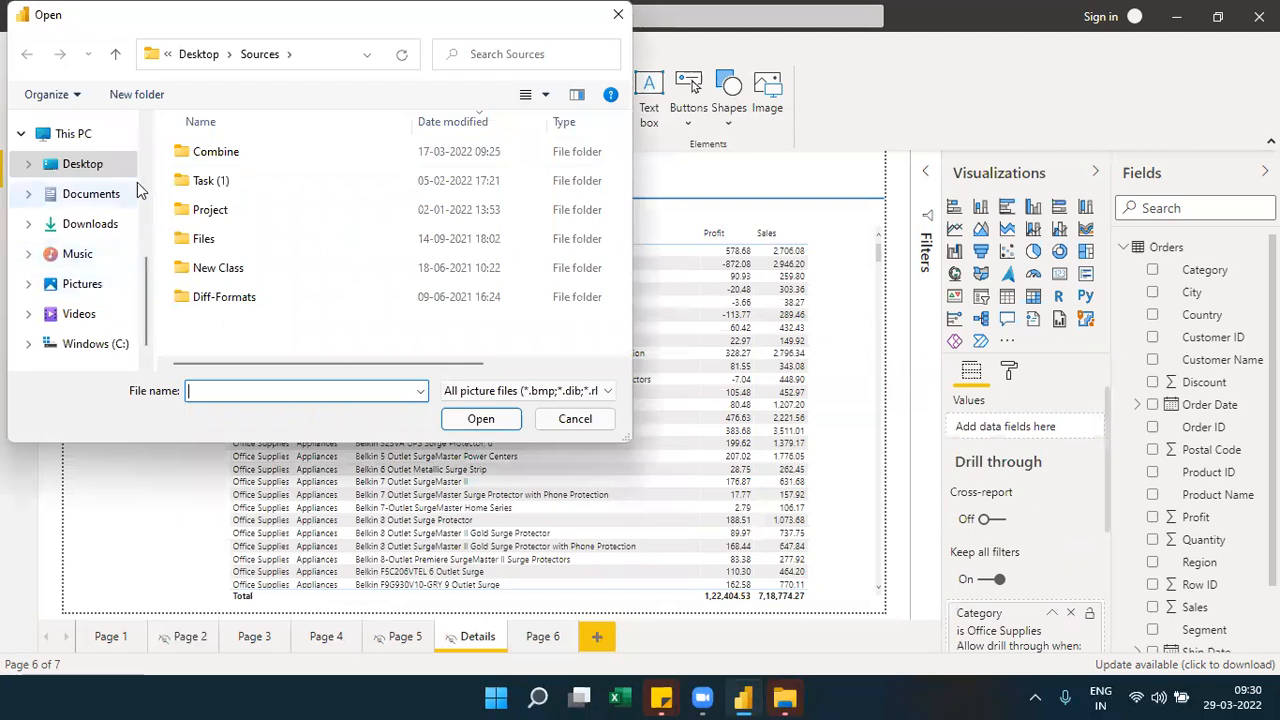
left_click(144, 174)
left_click(100, 247)
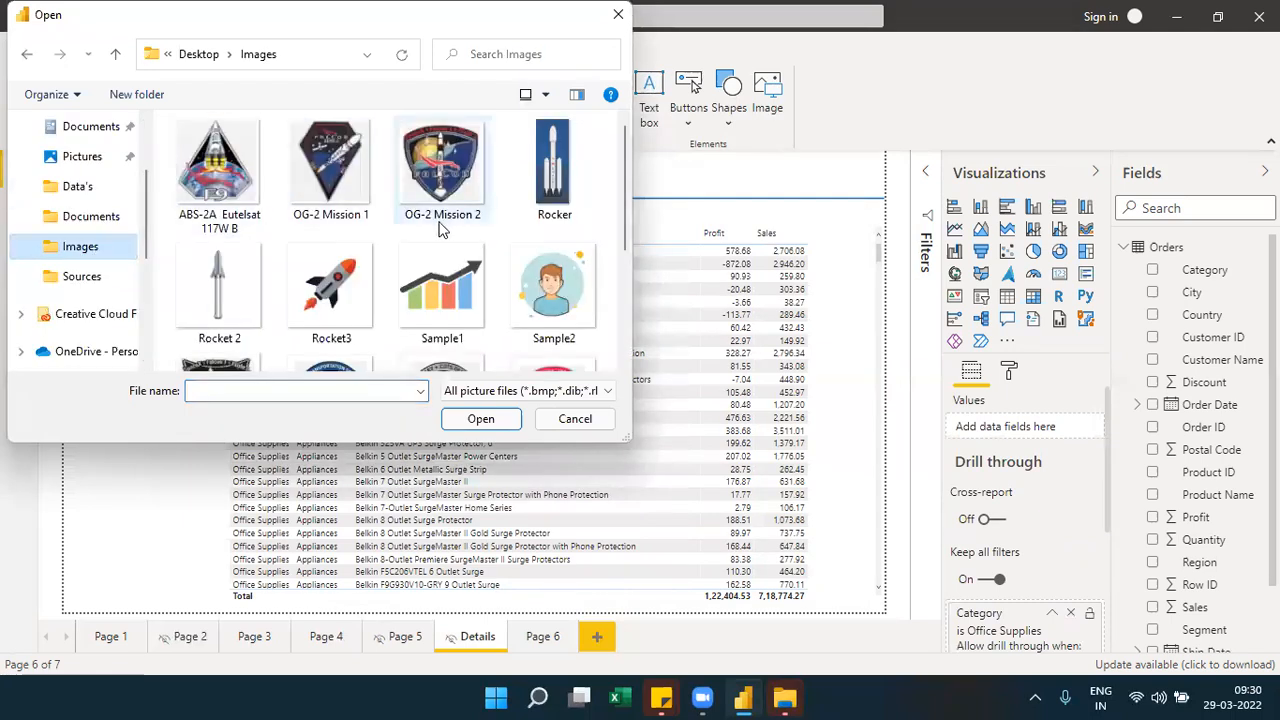
double_click(330, 195)
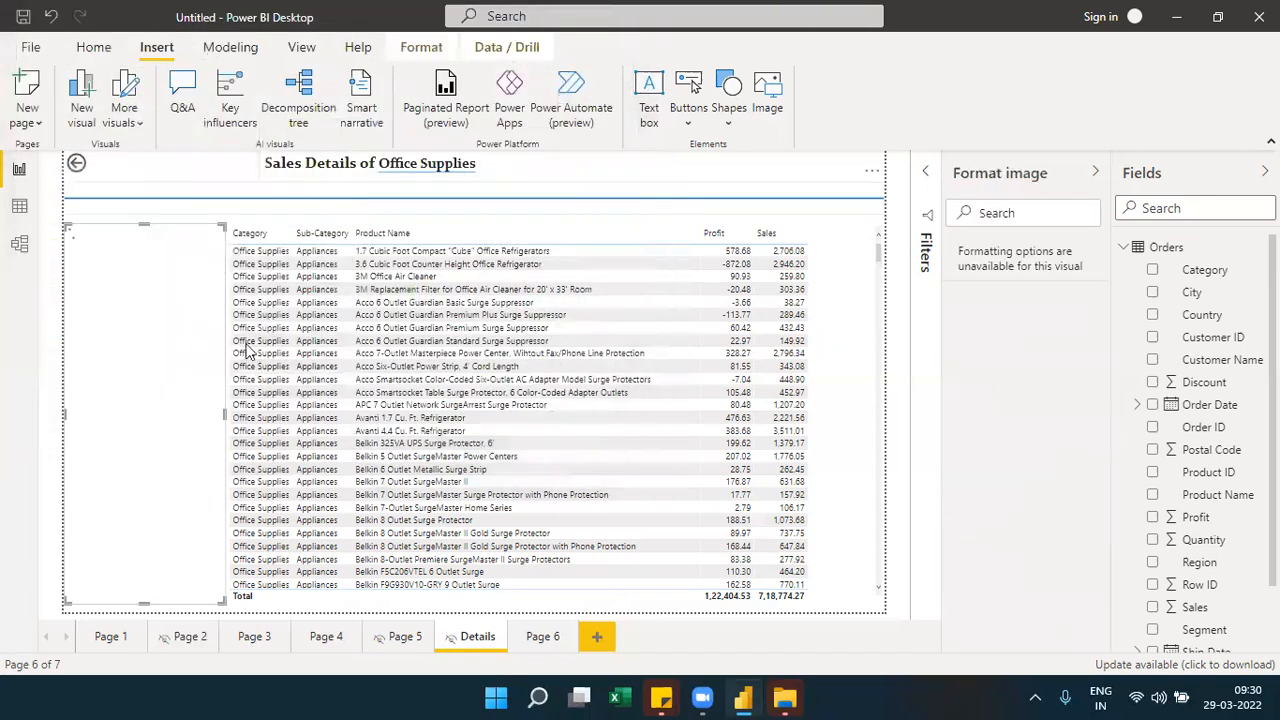
left_click_drag(226, 601, 122, 158)
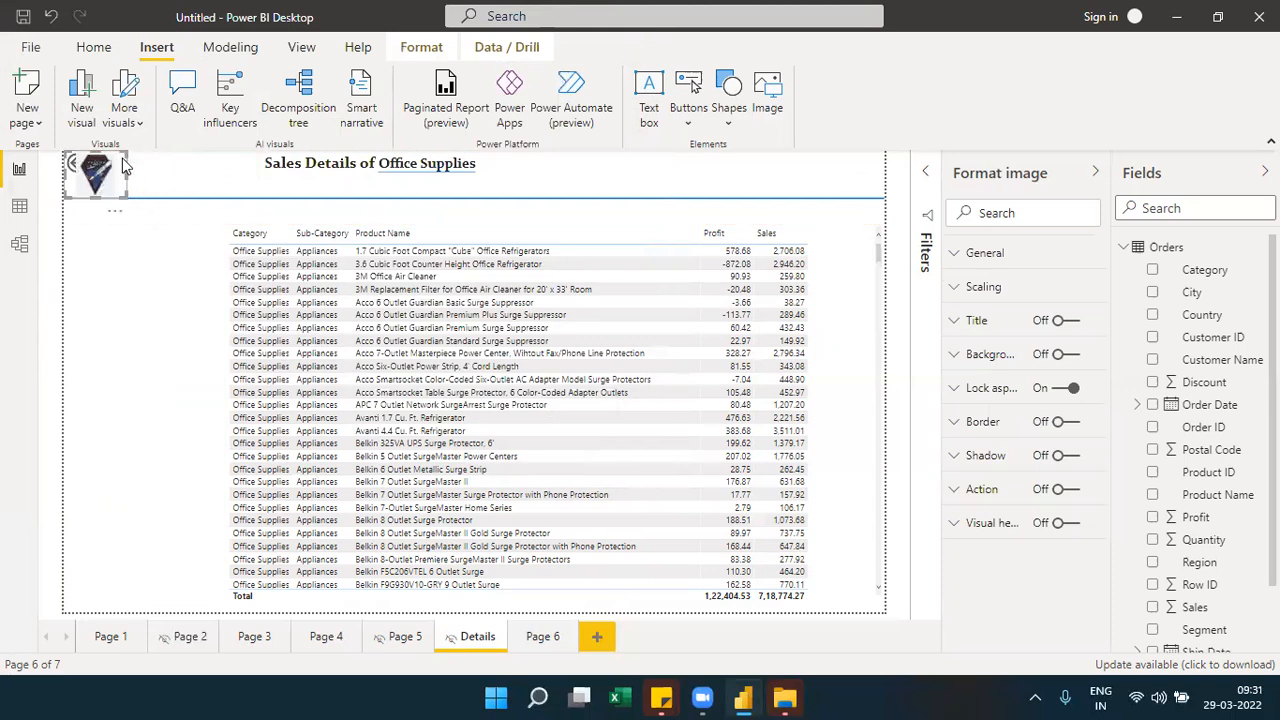
left_click(127, 312)
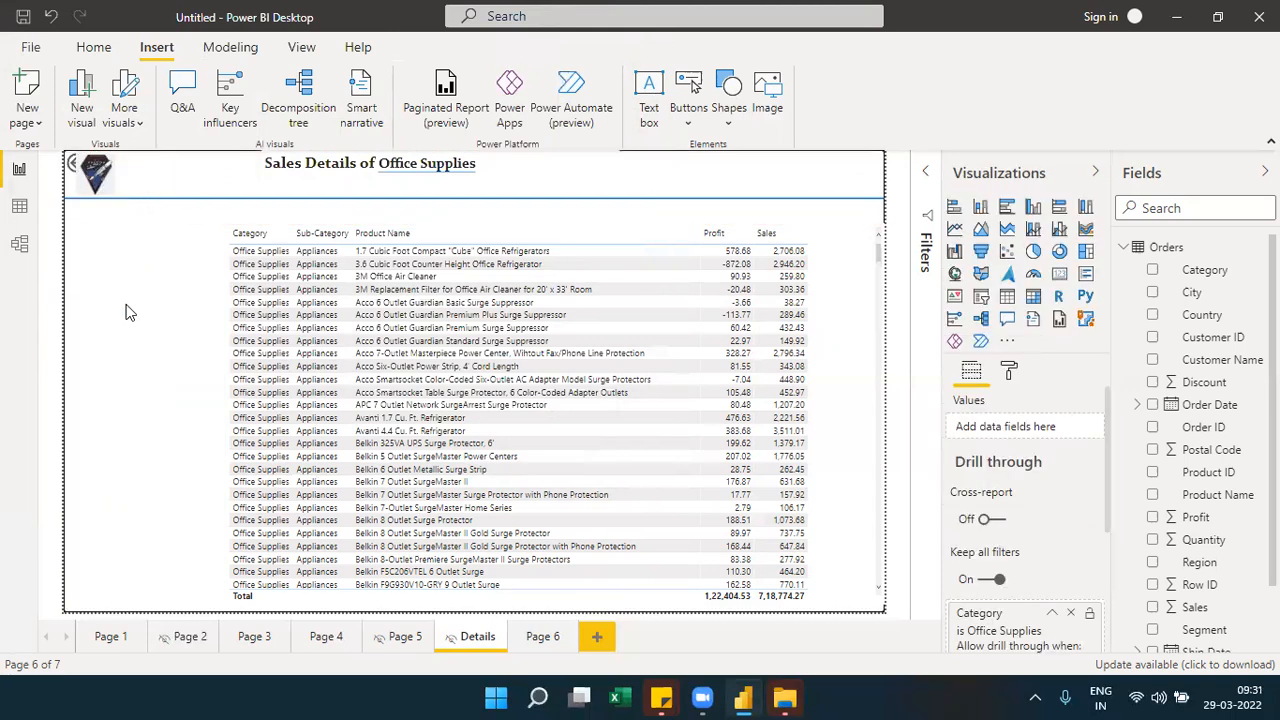
left_click(397, 640)
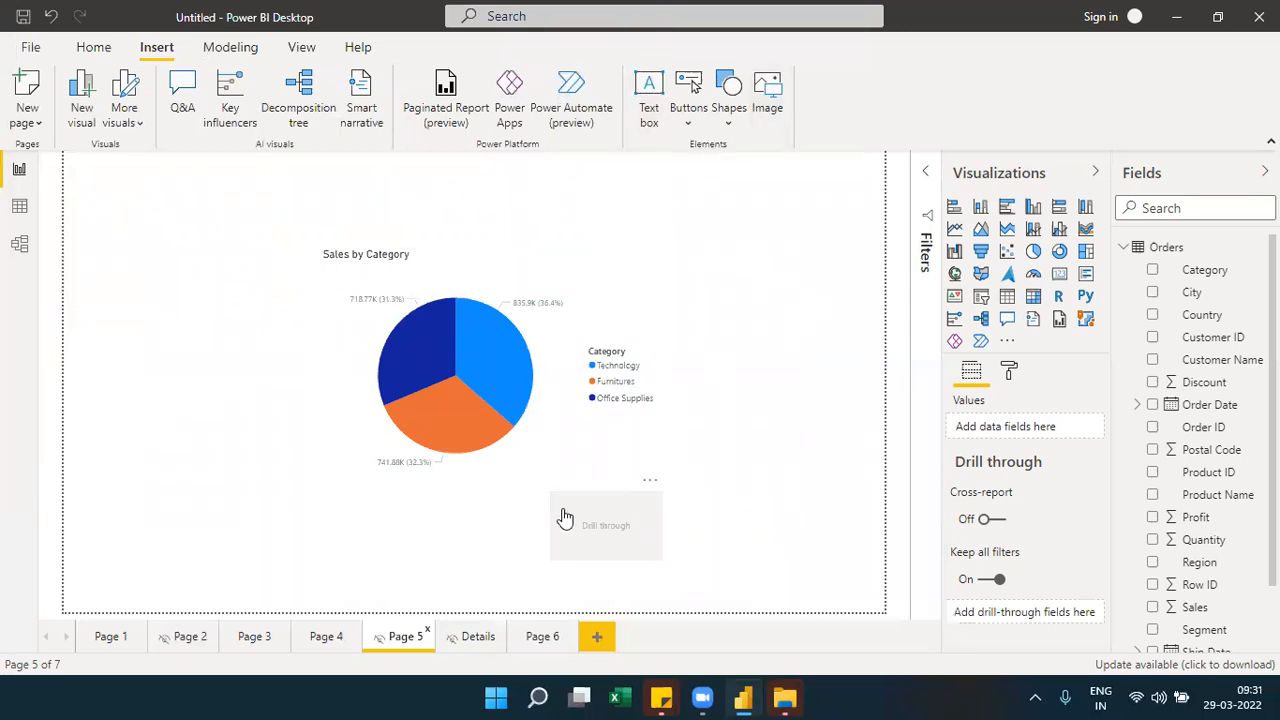
left_click(477, 638)
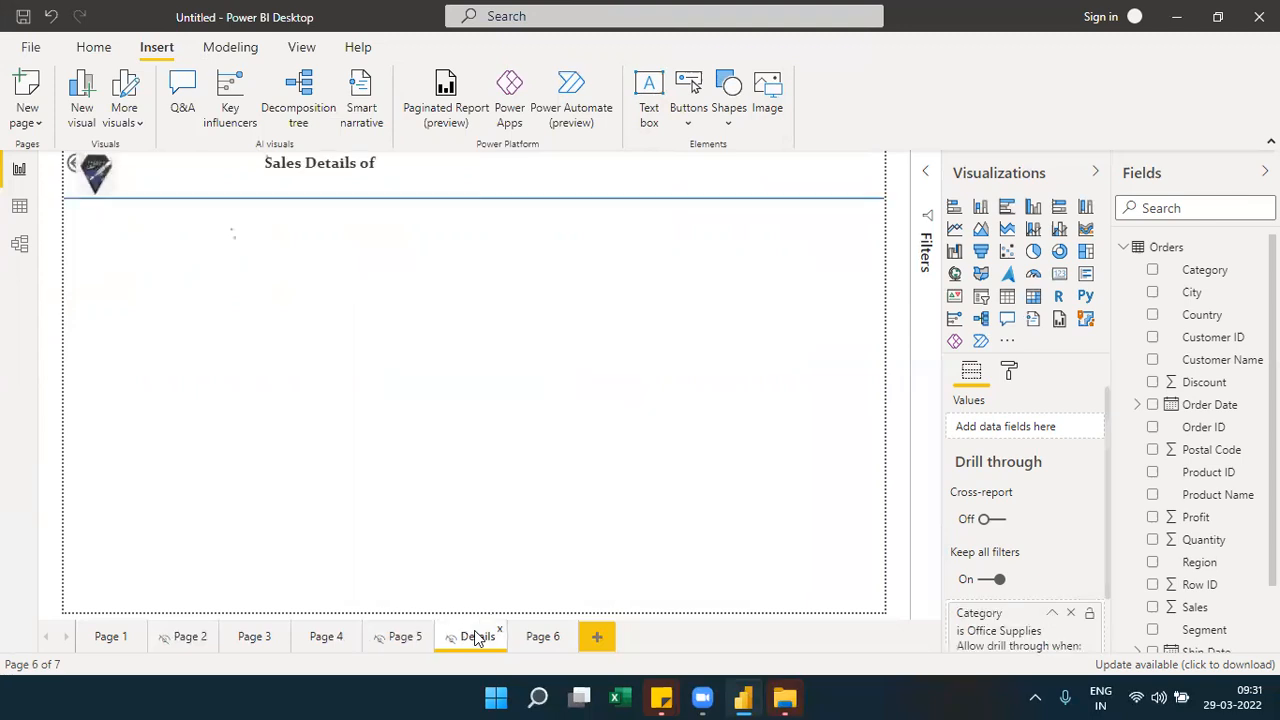
Go back through the report pages from Details to Page 1
left_click(399, 641)
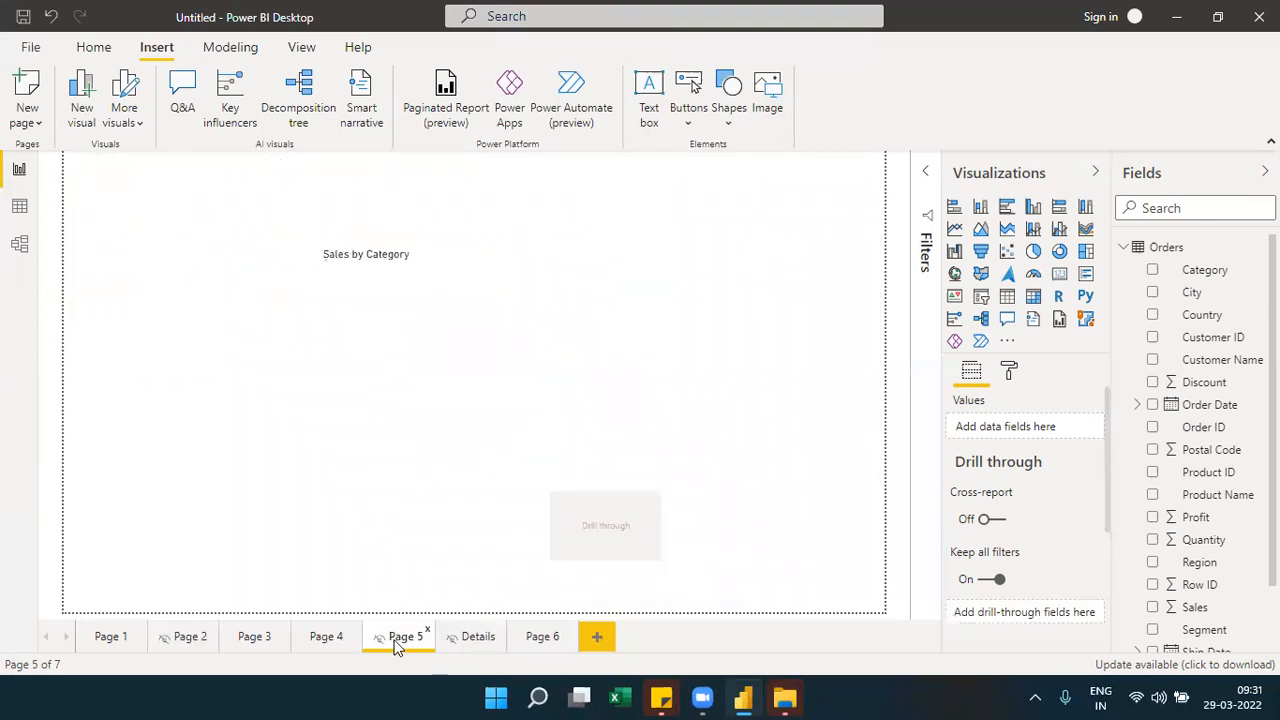
left_click(325, 643)
left_click(240, 640)
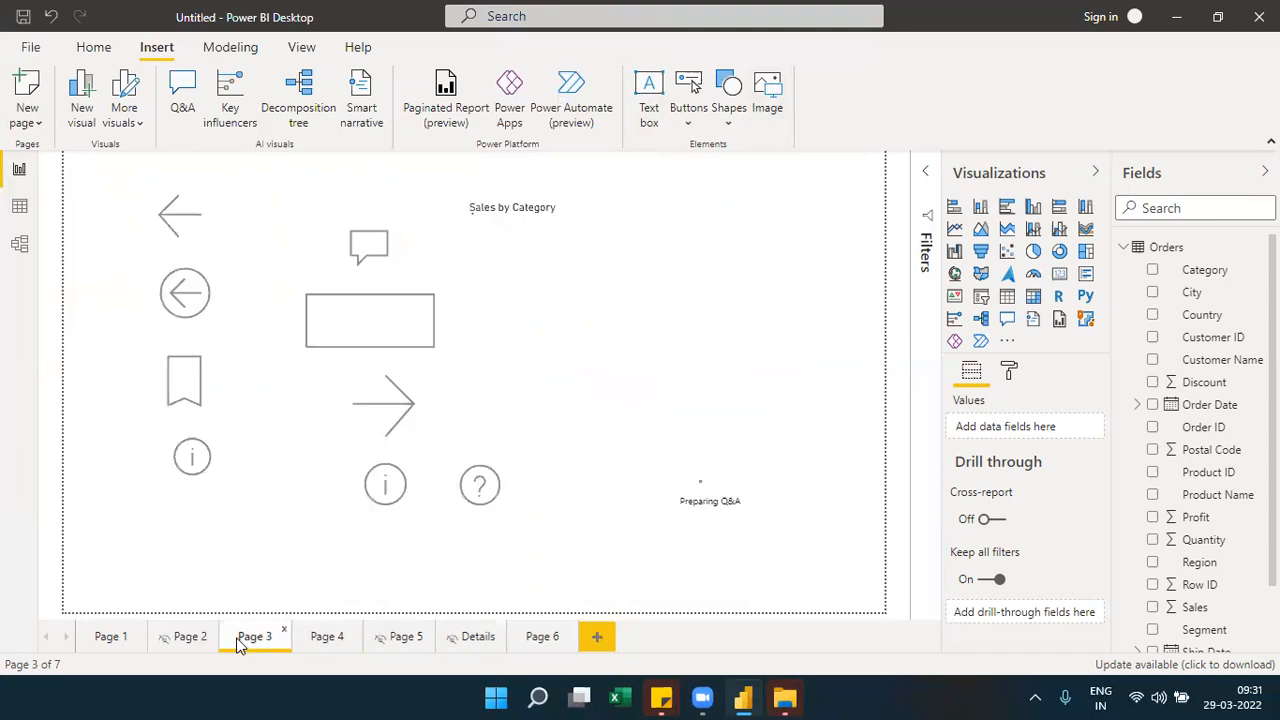
left_click(180, 643)
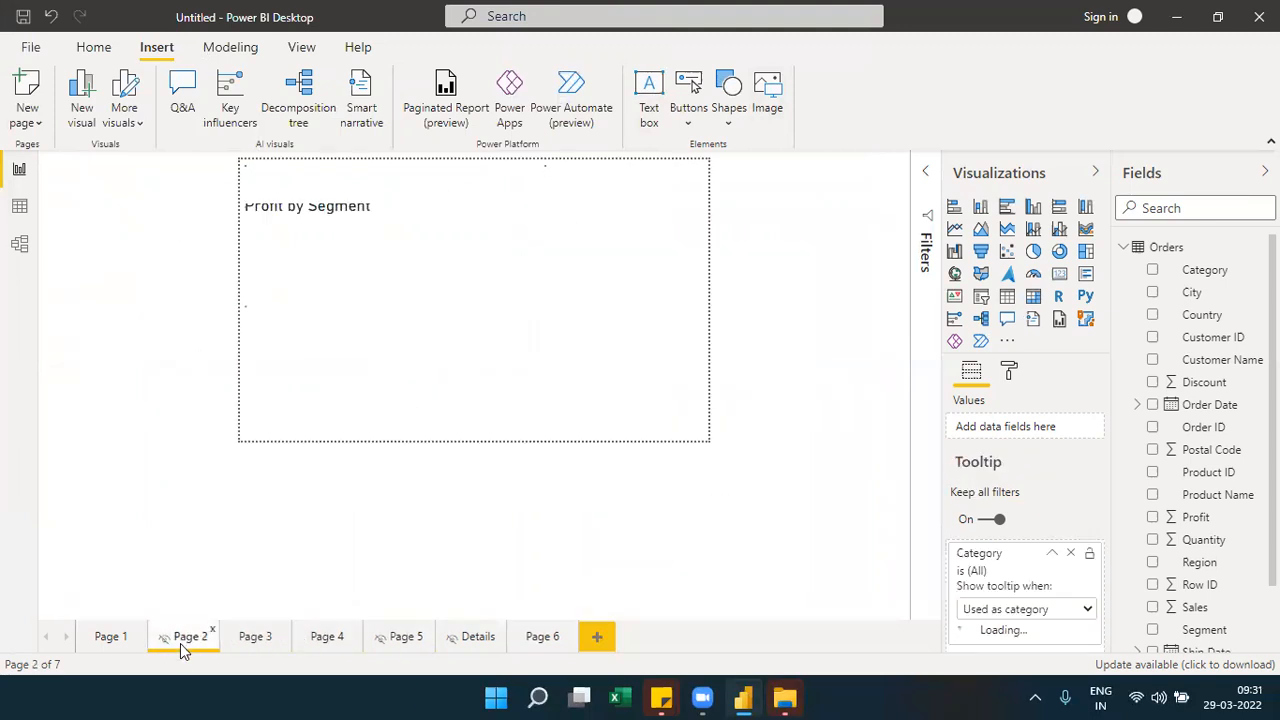
left_click(110, 637)
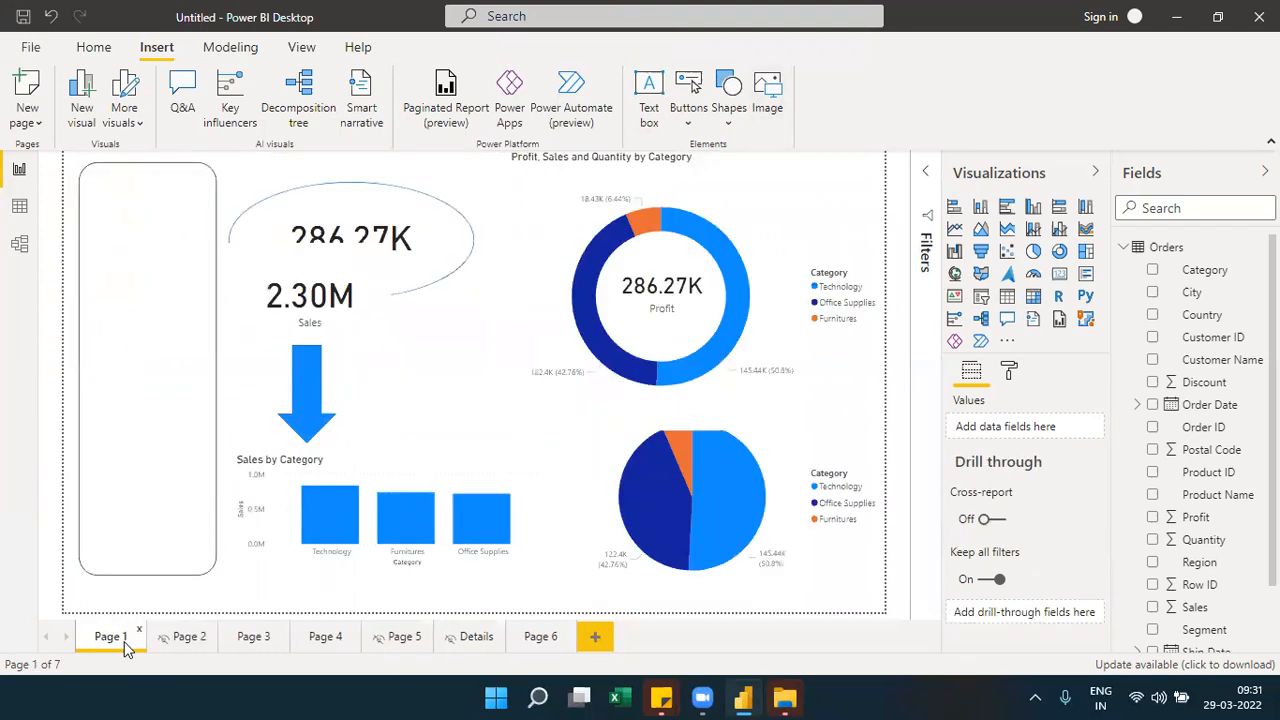
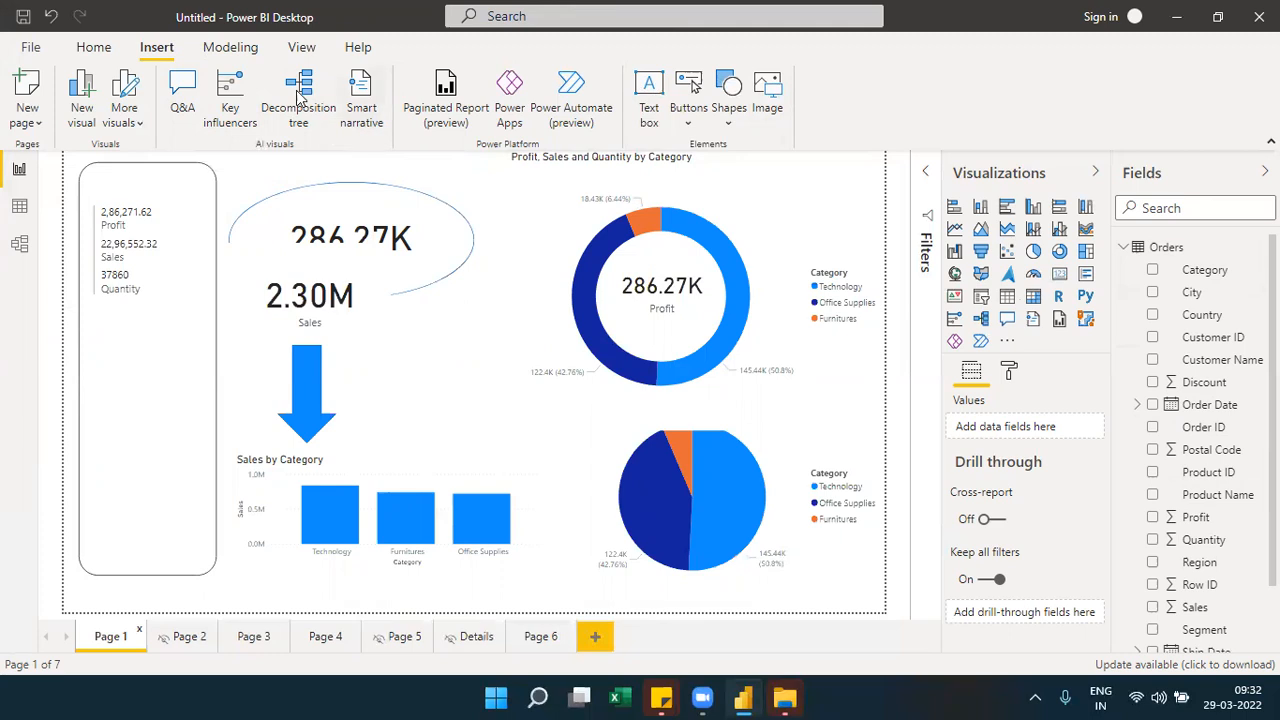
Collapse the Visualizations and Fields panes to give the report canvas more room
left_click(300, 50)
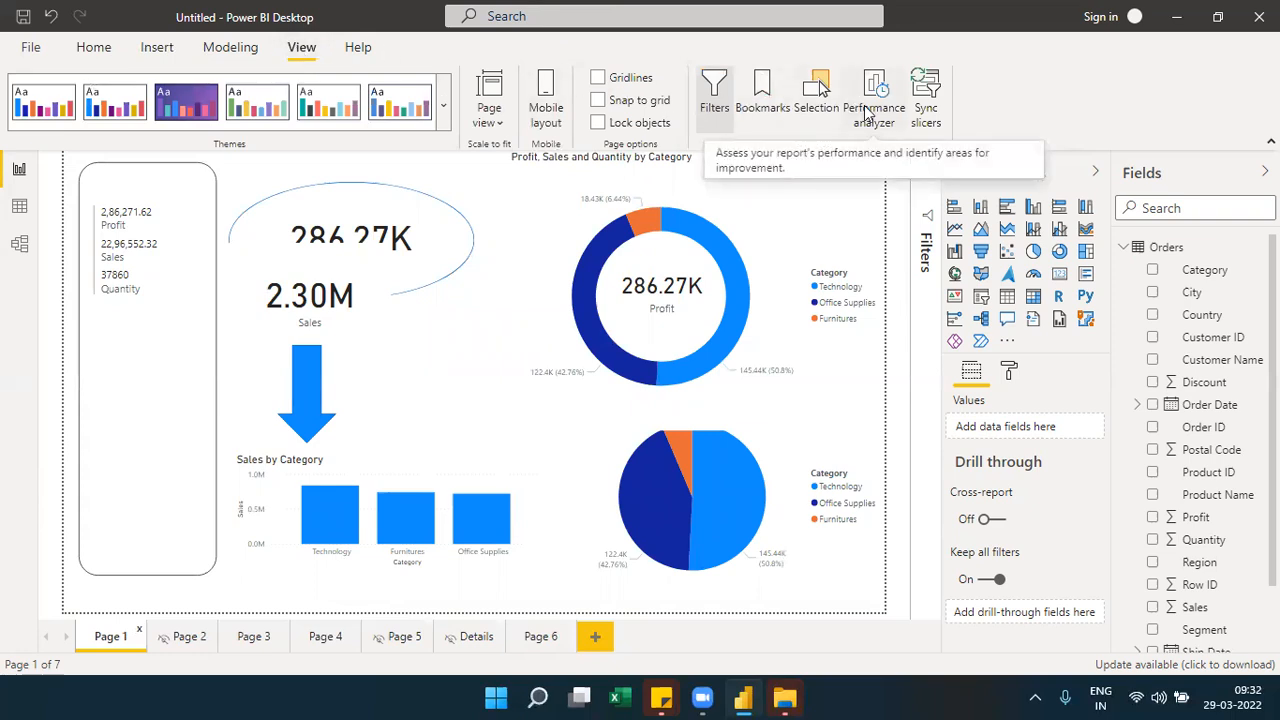
left_click(502, 127)
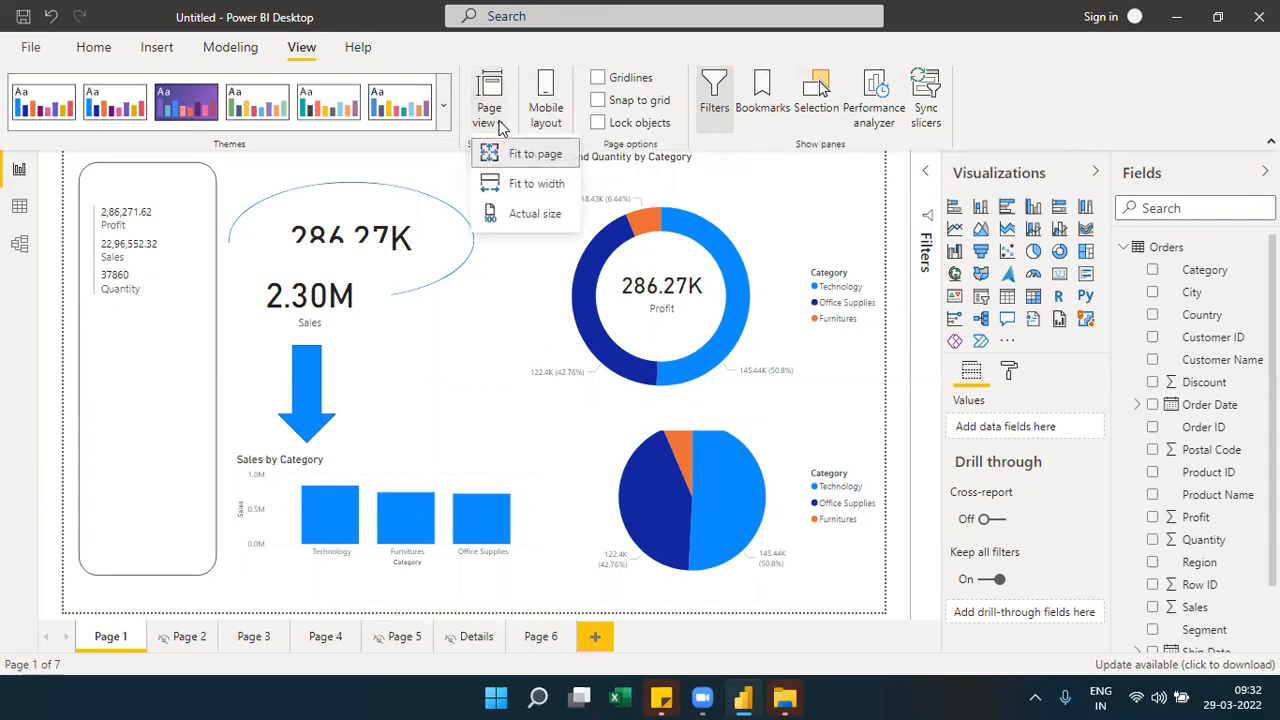
left_click(1043, 180)
left_click(1095, 172)
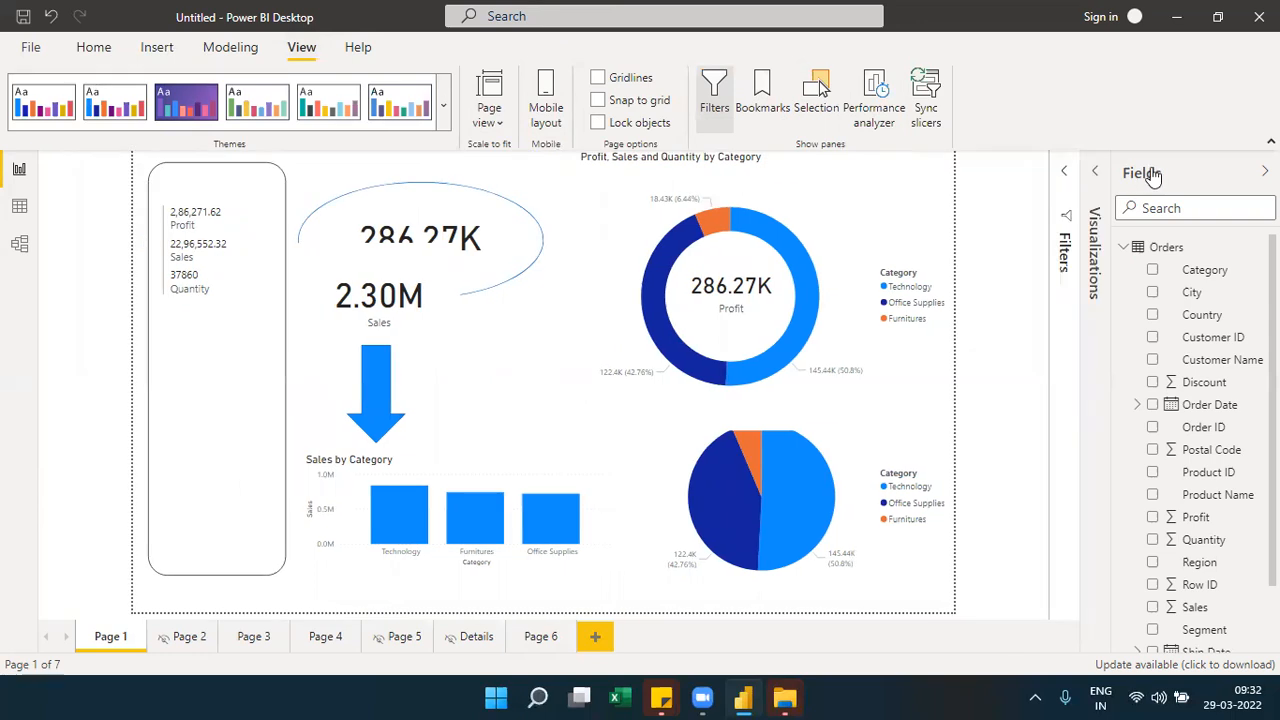
left_click(1152, 174)
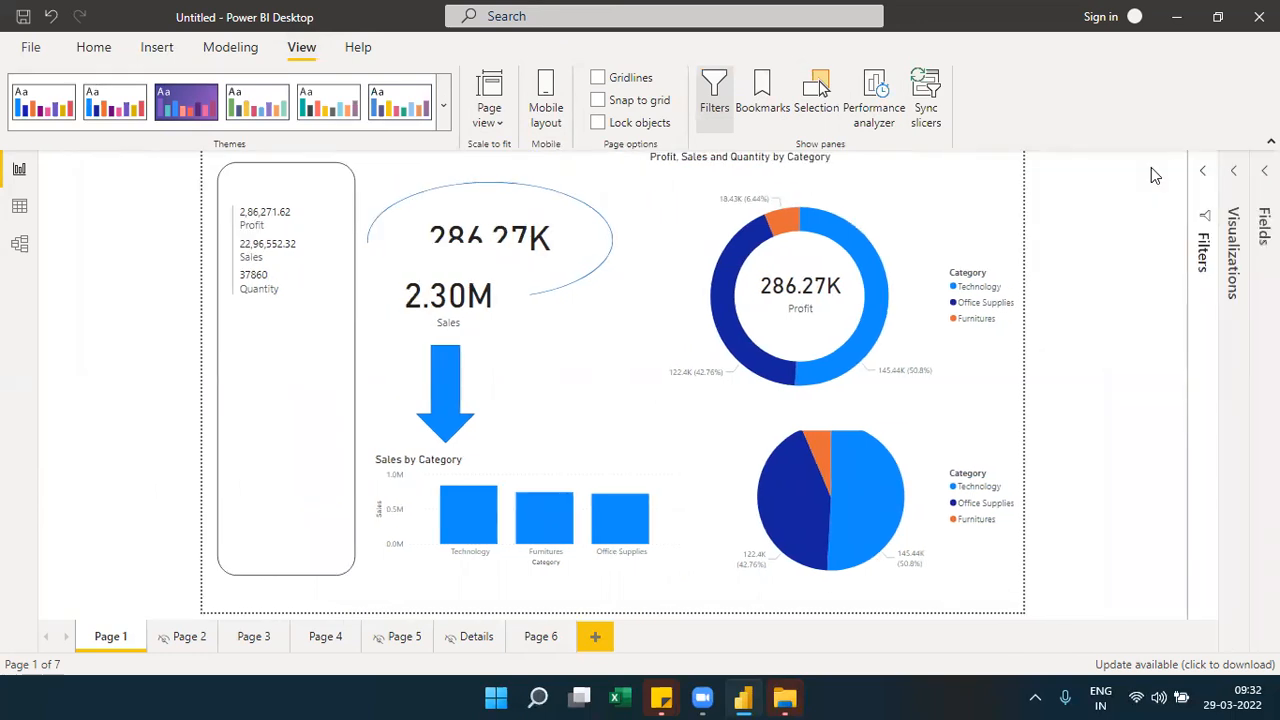
Compare Page 1 at actual size and fit to width, and return it to the fit-to-page view
left_click(492, 115)
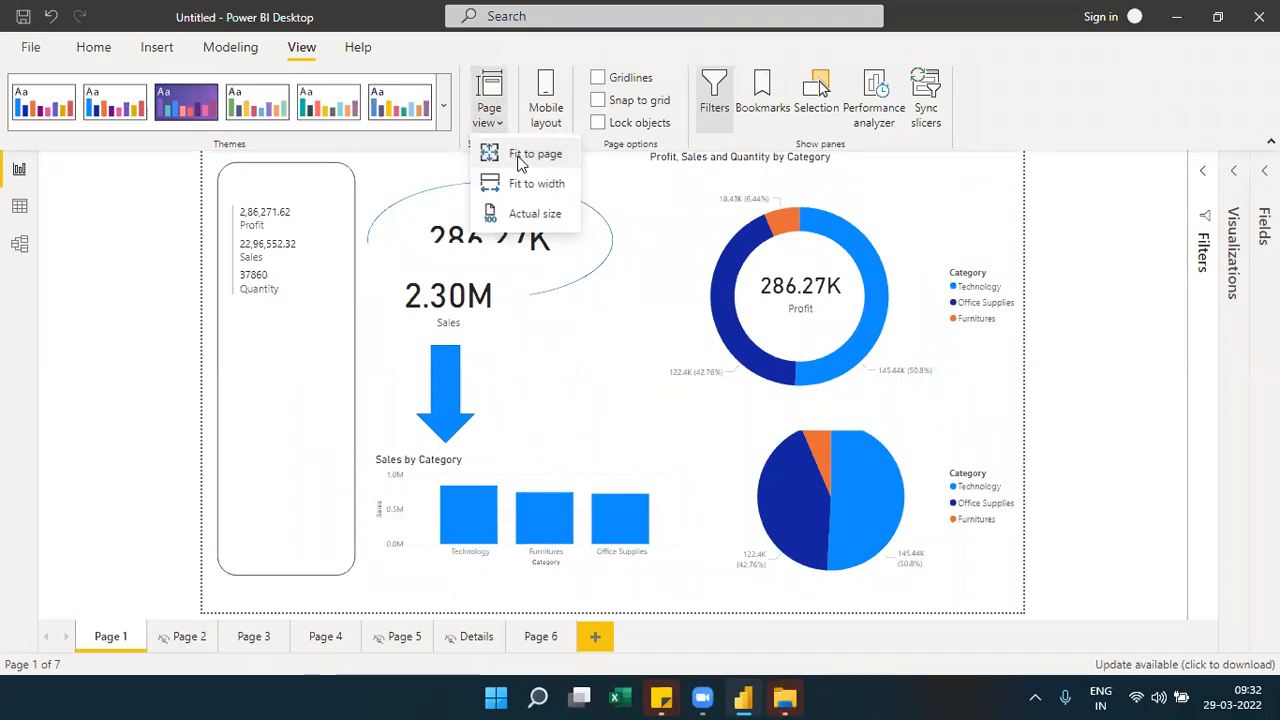
left_click(525, 215)
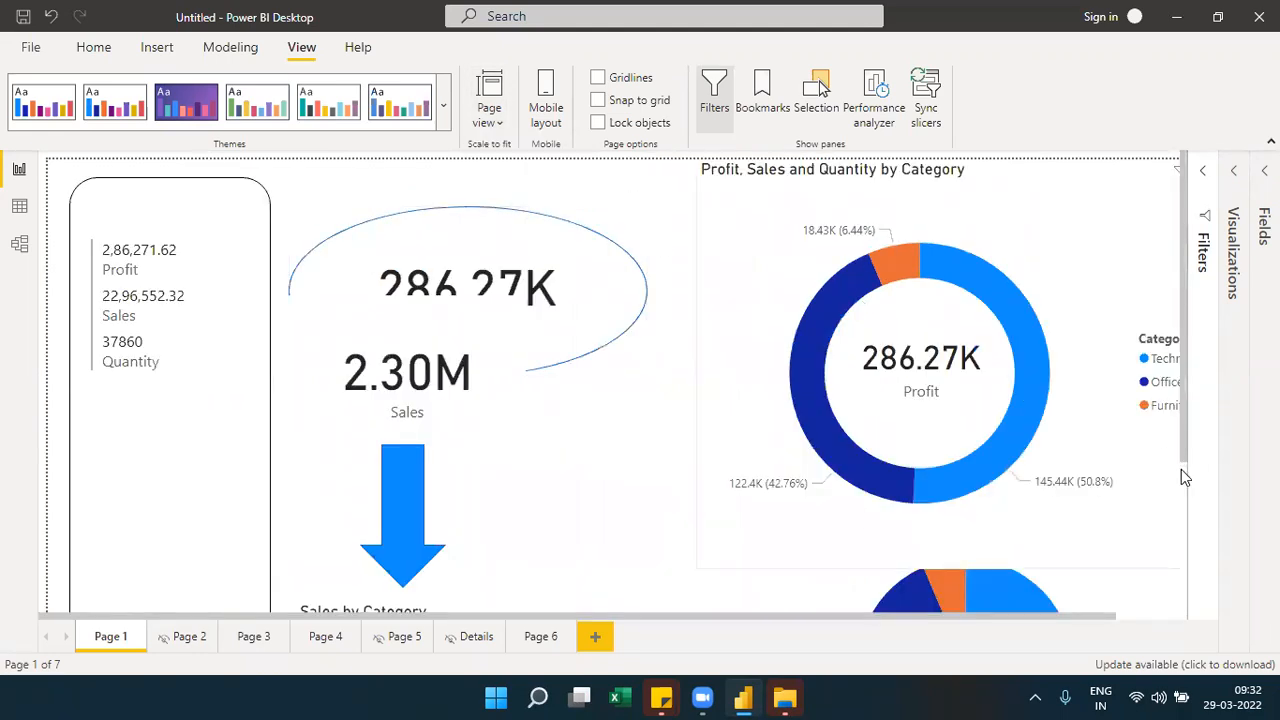
scroll(1181, 469, "down", 3)
left_click(493, 115)
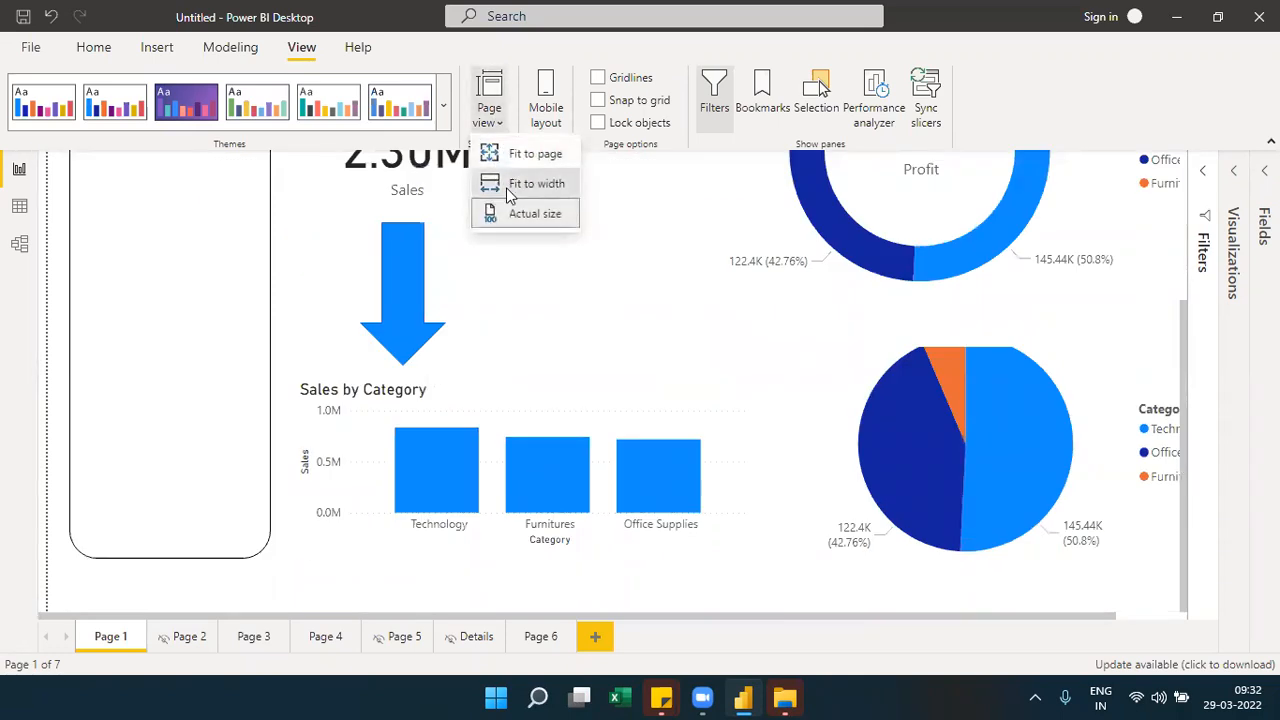
left_click(508, 190)
left_click(500, 122)
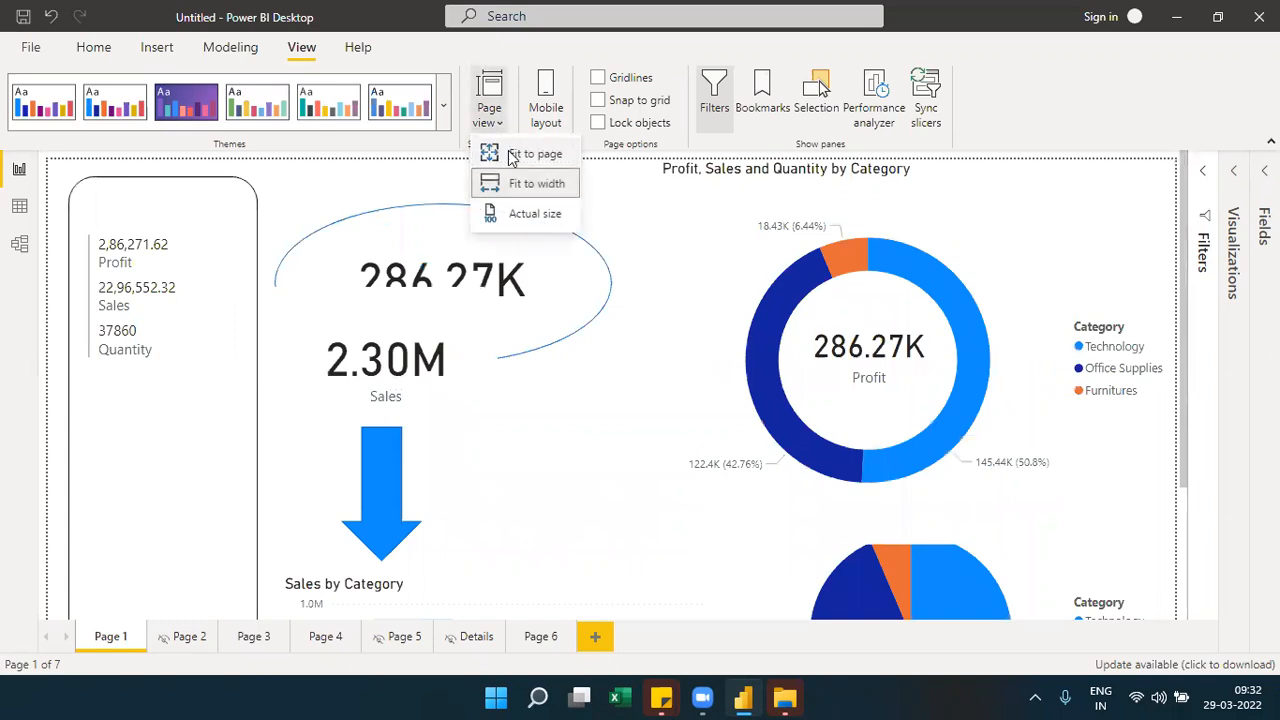
left_click(512, 157)
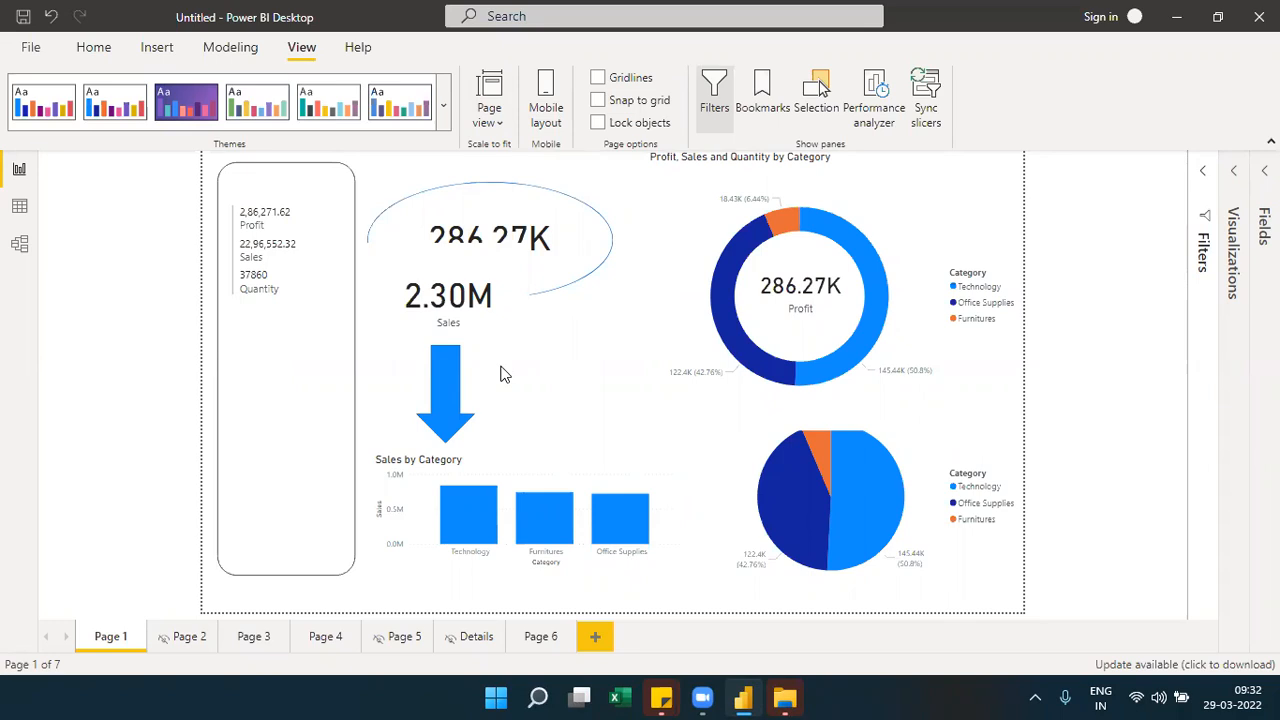
left_click(505, 122)
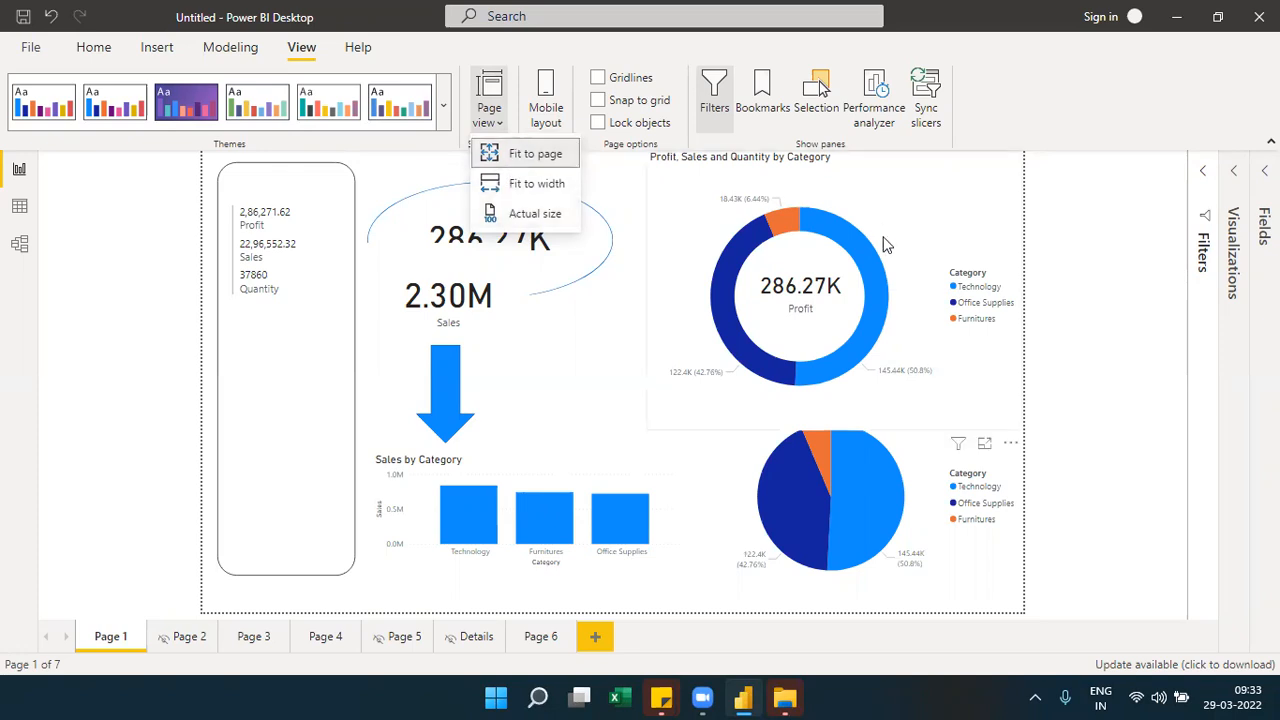
left_click(980, 194)
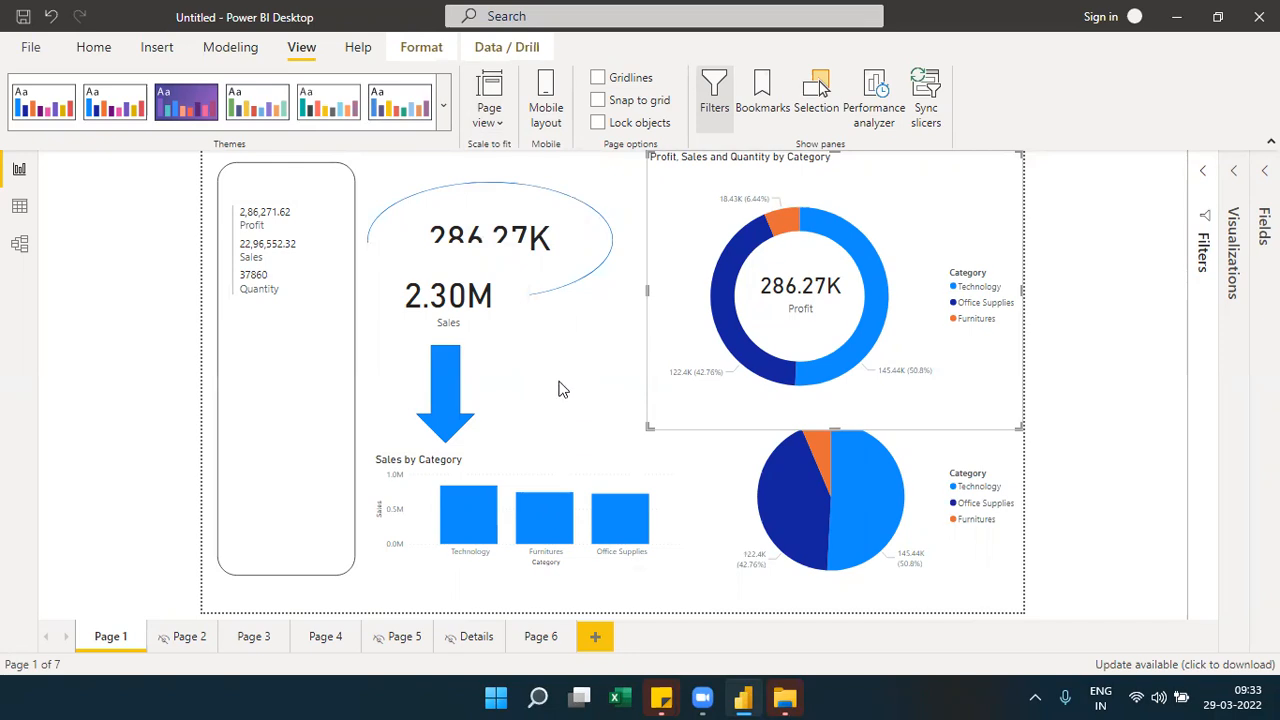
left_click(489, 108)
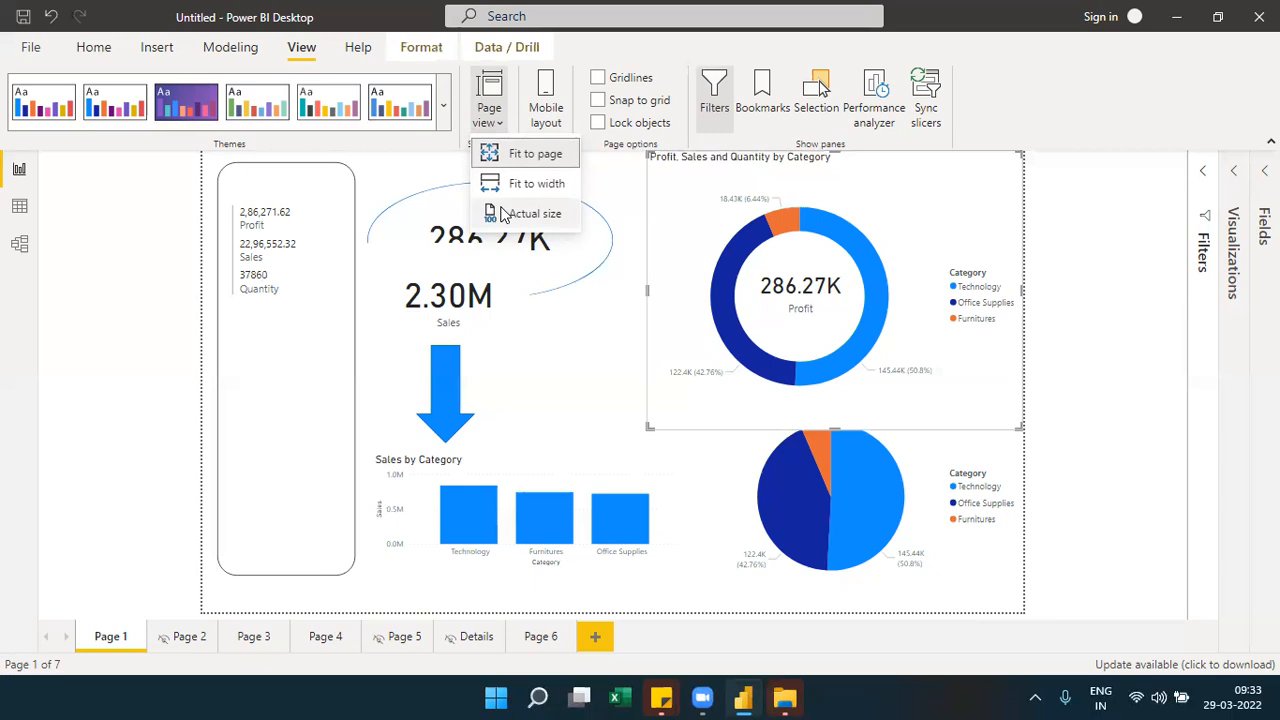
left_click(592, 150)
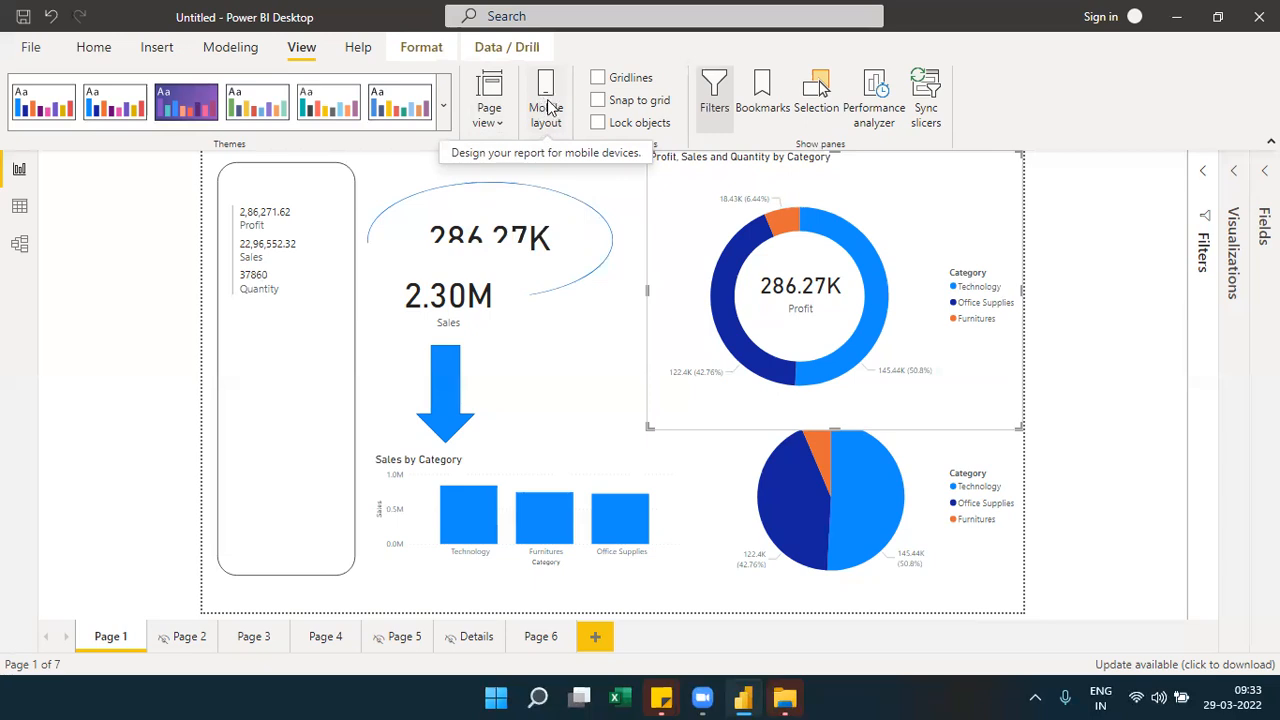
Switch Page 1 to the mobile layout and place the Profit, Sales and Quantity by Category pie chart across the phone canvas's full width
left_click(548, 107)
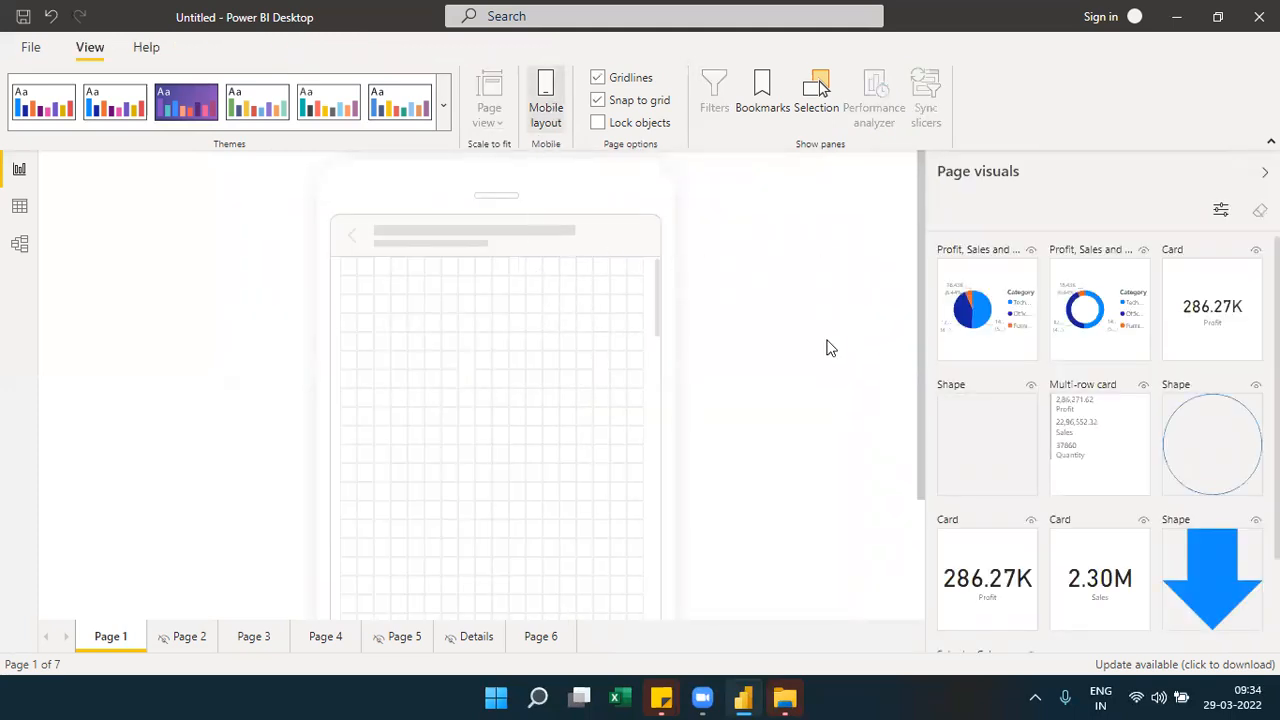
mouse_move(656, 283)
left_mouse_down()
mouse_move(666, 492)
mouse_move(656, 264)
left_mouse_up()
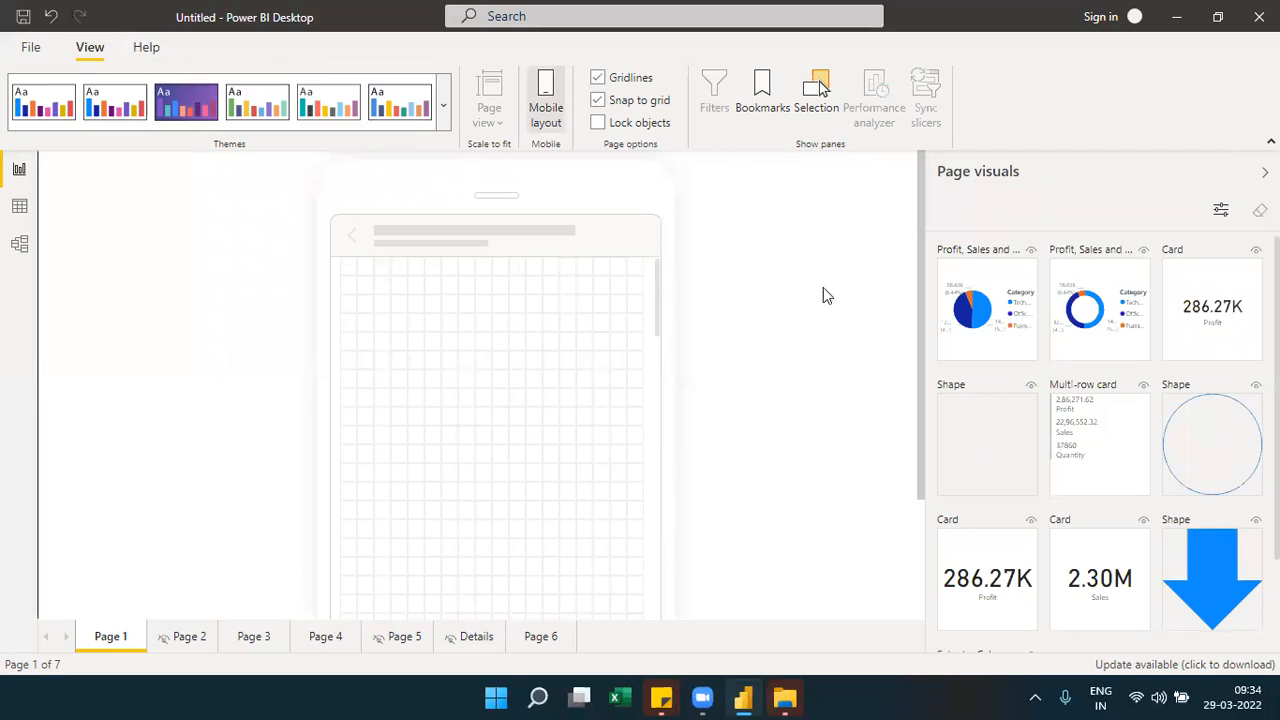
left_click_drag(1010, 334, 399, 330)
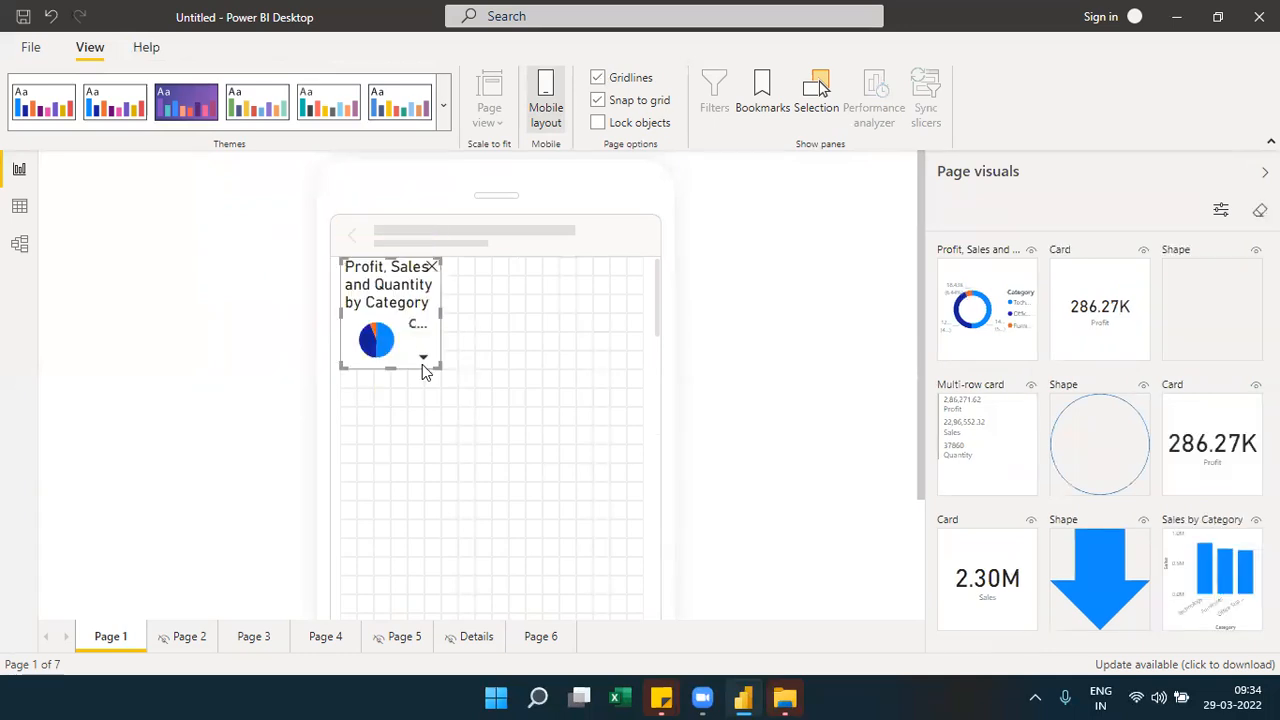
left_click_drag(667, 461, 667, 461)
Add the first Profit card to the phone canvas and arrange it beside the pie chart, each taking half the width
left_click_drag(1087, 326, 848, 432)
left_click_drag(341, 567, 420, 568)
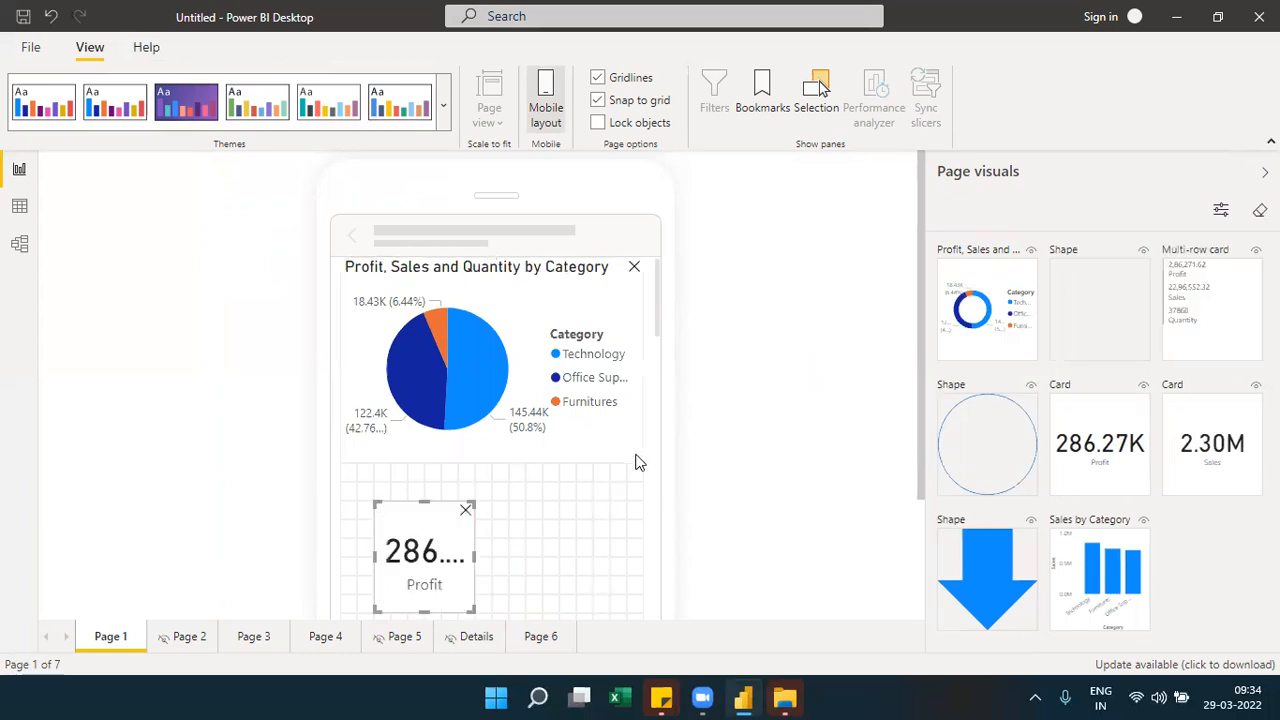
left_click(636, 459)
left_click_drag(641, 457, 480, 426)
left_click_drag(407, 578, 528, 320)
left_click_drag(592, 367, 669, 372)
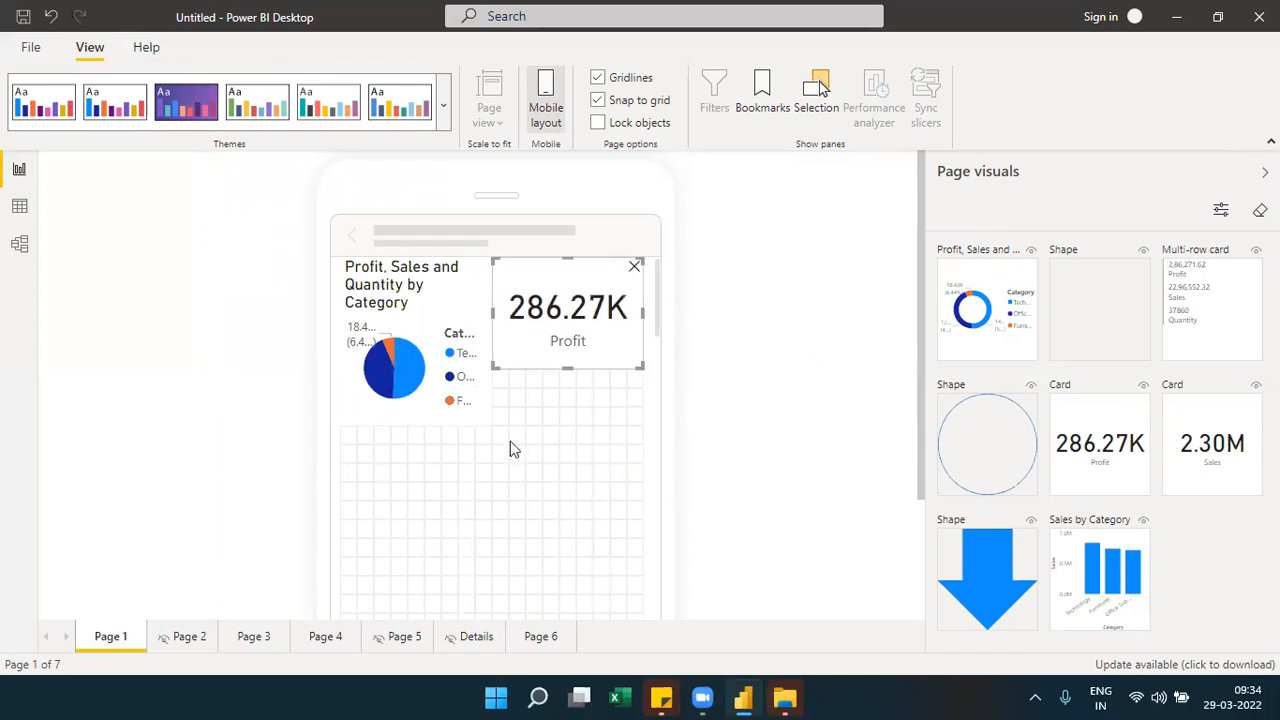
Resize the pie chart on the phone canvas to about four fifths of the width and about eight grid rows high
left_click(417, 423)
left_click_drag(417, 423, 431, 521)
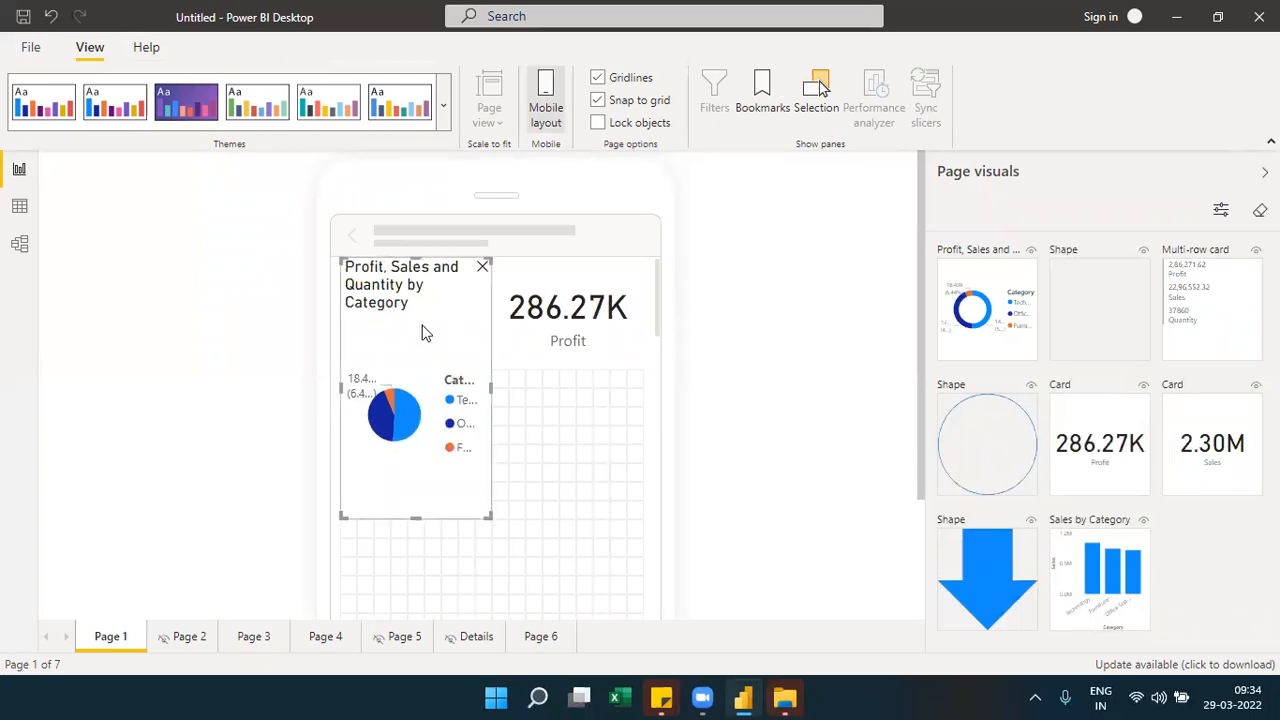
left_click_drag(490, 397, 600, 392)
left_click_drag(464, 513, 466, 404)
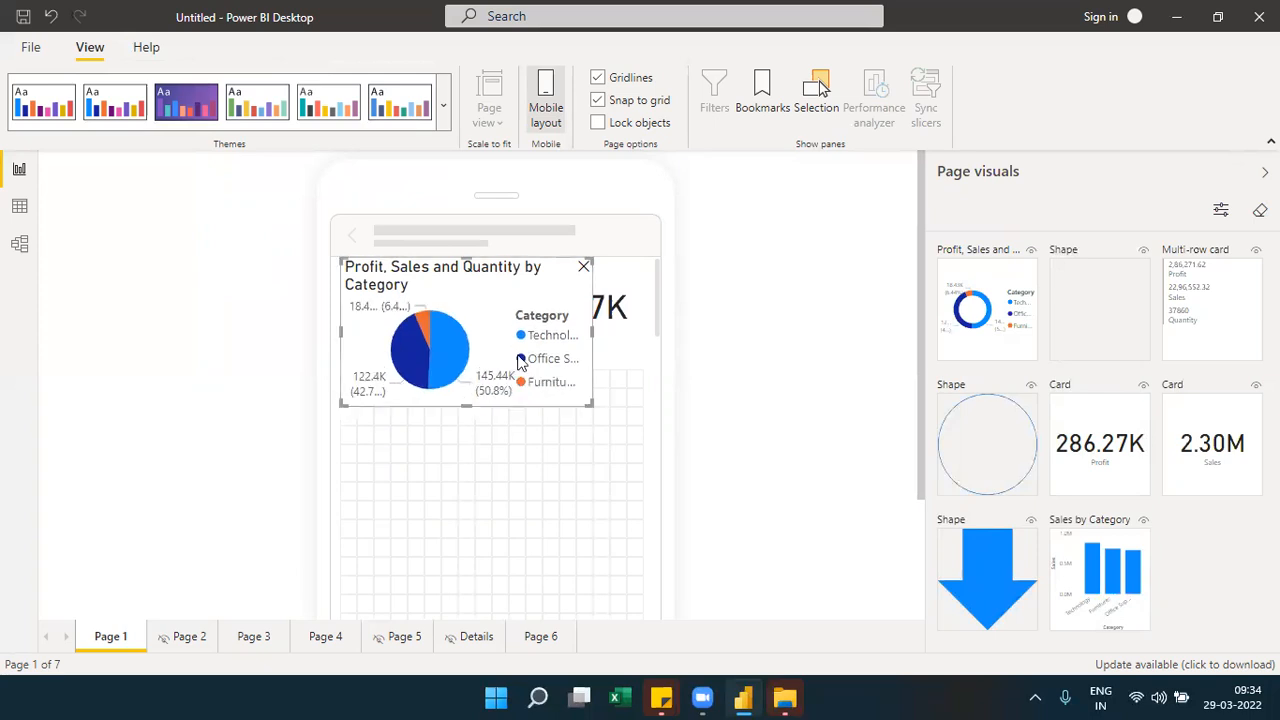
Move the Profit card directly below the pie chart, stretched to full width and about four grid rows high
left_click(594, 326)
left_click_drag(594, 326, 568, 332)
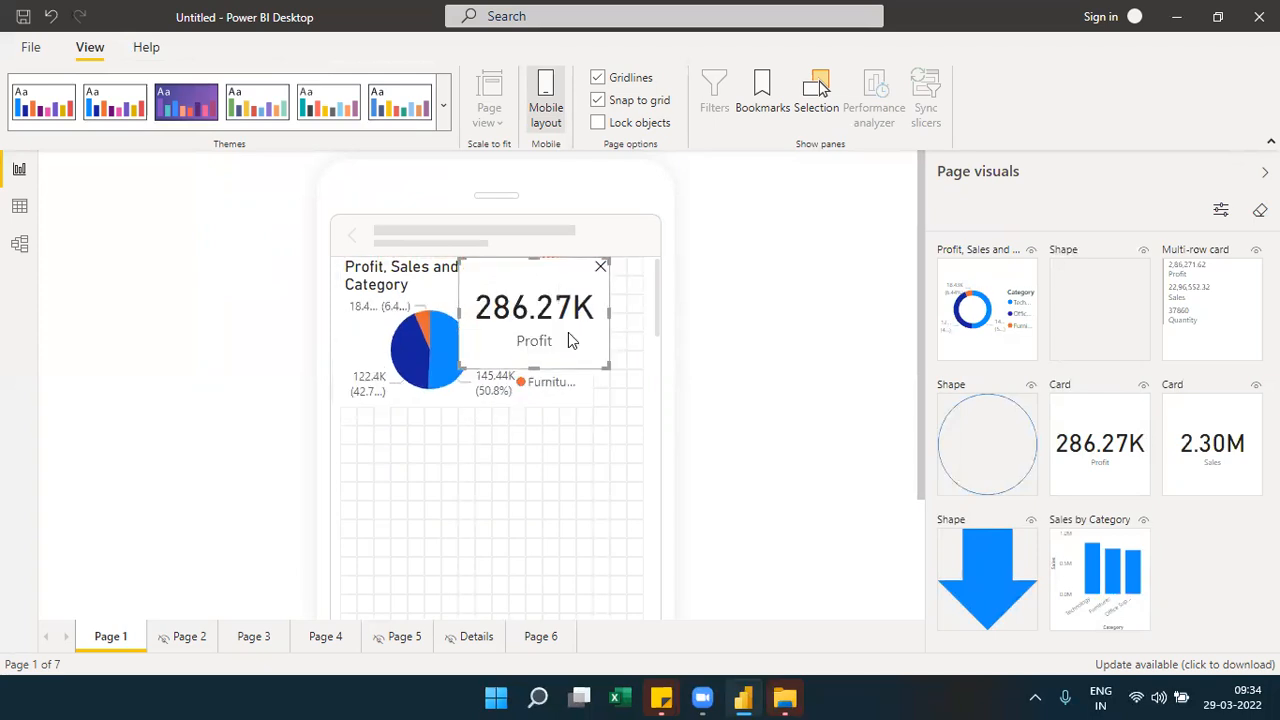
left_click_drag(548, 378, 642, 511)
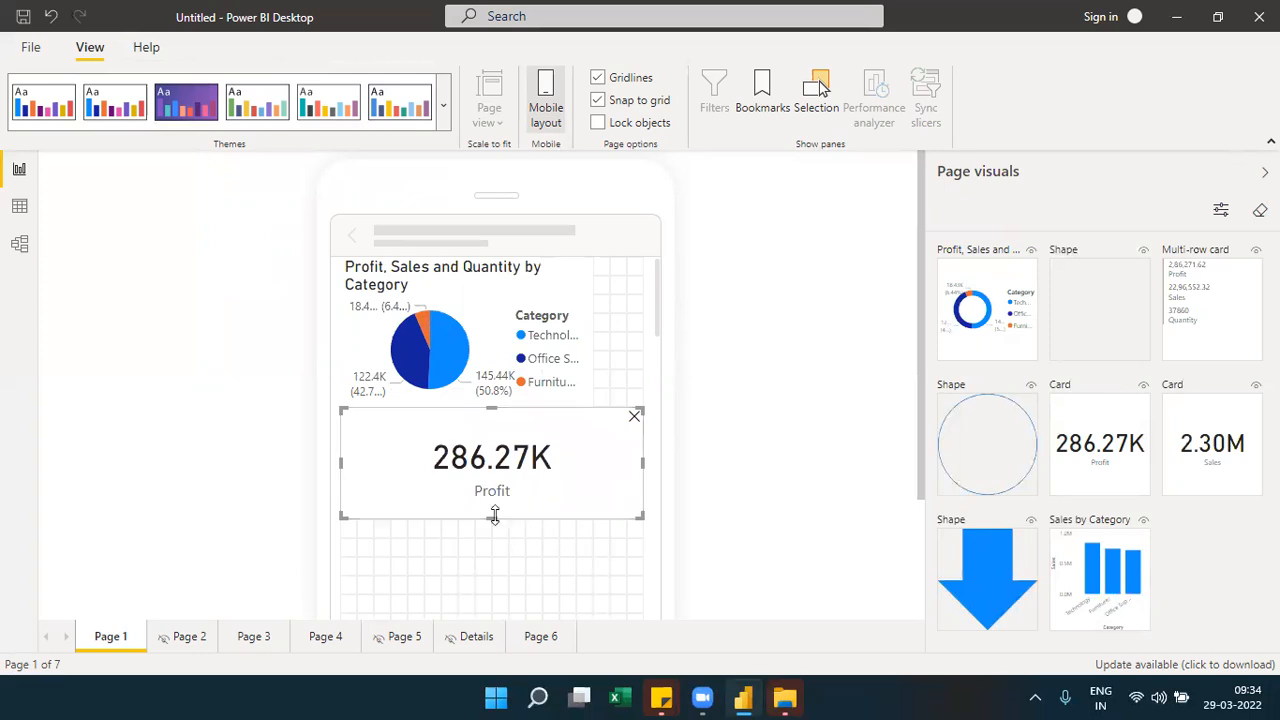
left_click_drag(494, 515, 503, 456)
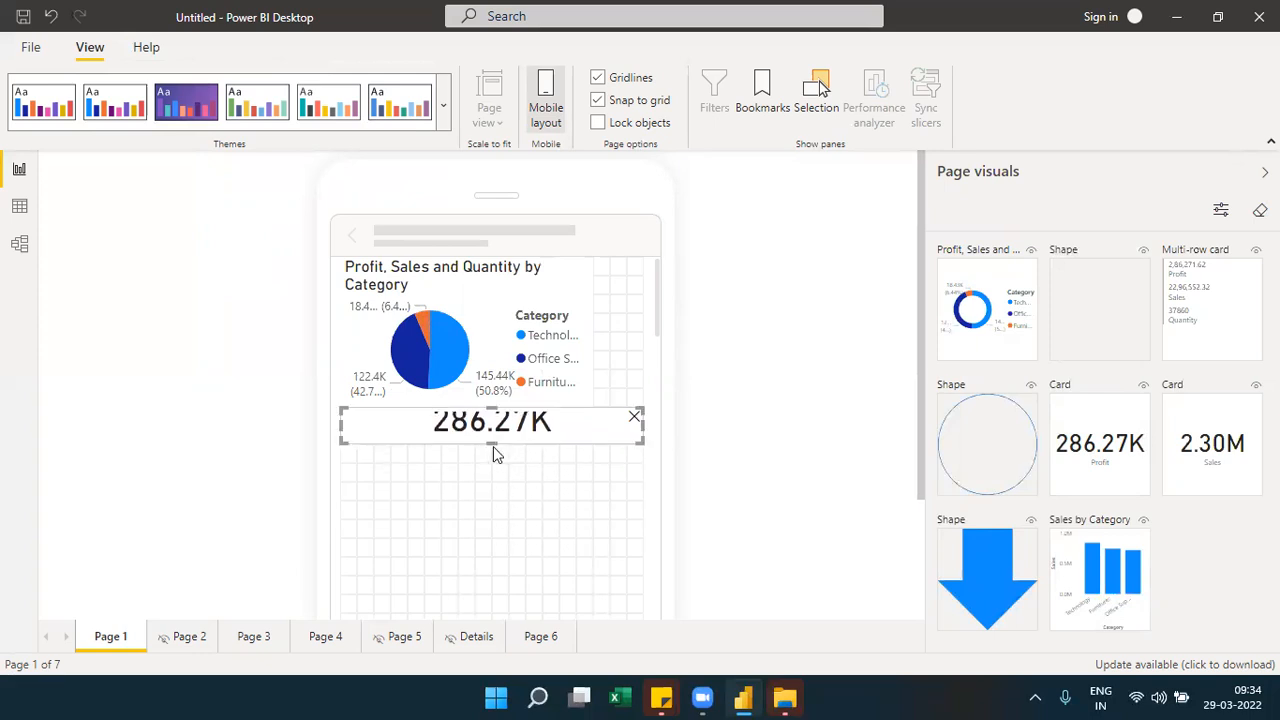
left_click_drag(491, 440, 491, 480)
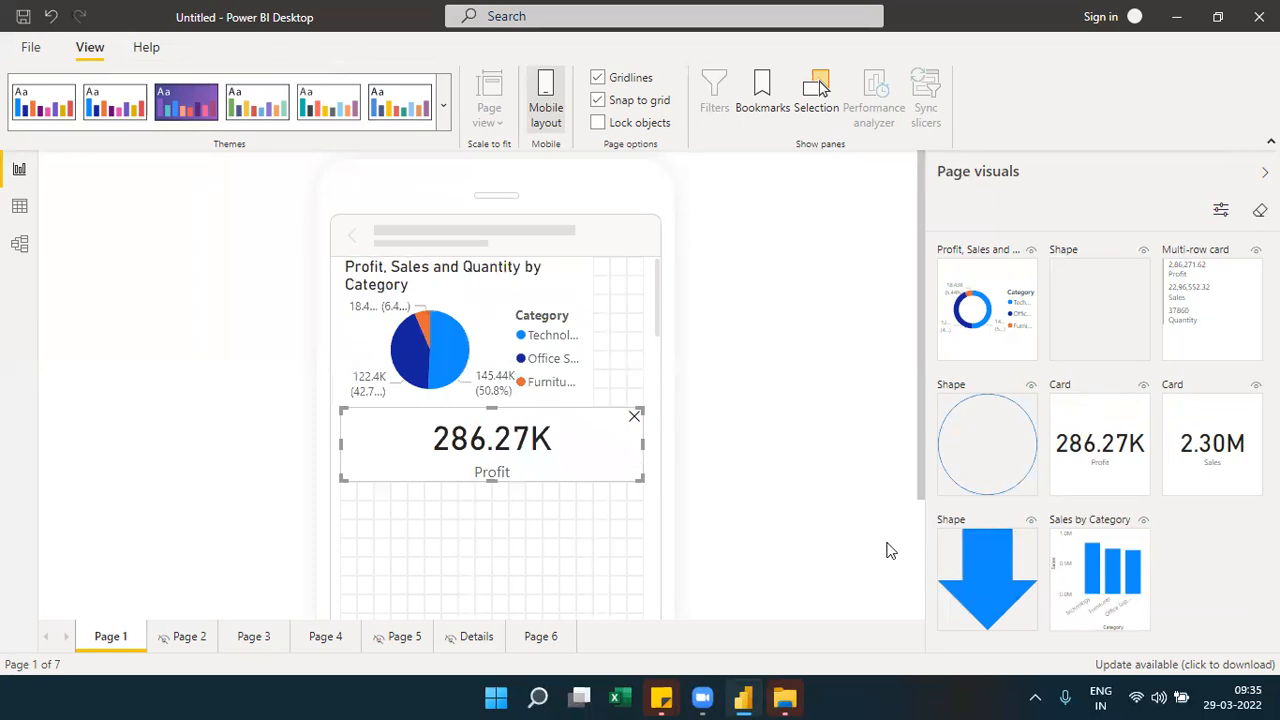
Add the Sales card directly below the Profit card, stretched to full width and about five grid rows high
left_click_drag(1207, 459, 459, 576)
left_click_drag(366, 557, 384, 551)
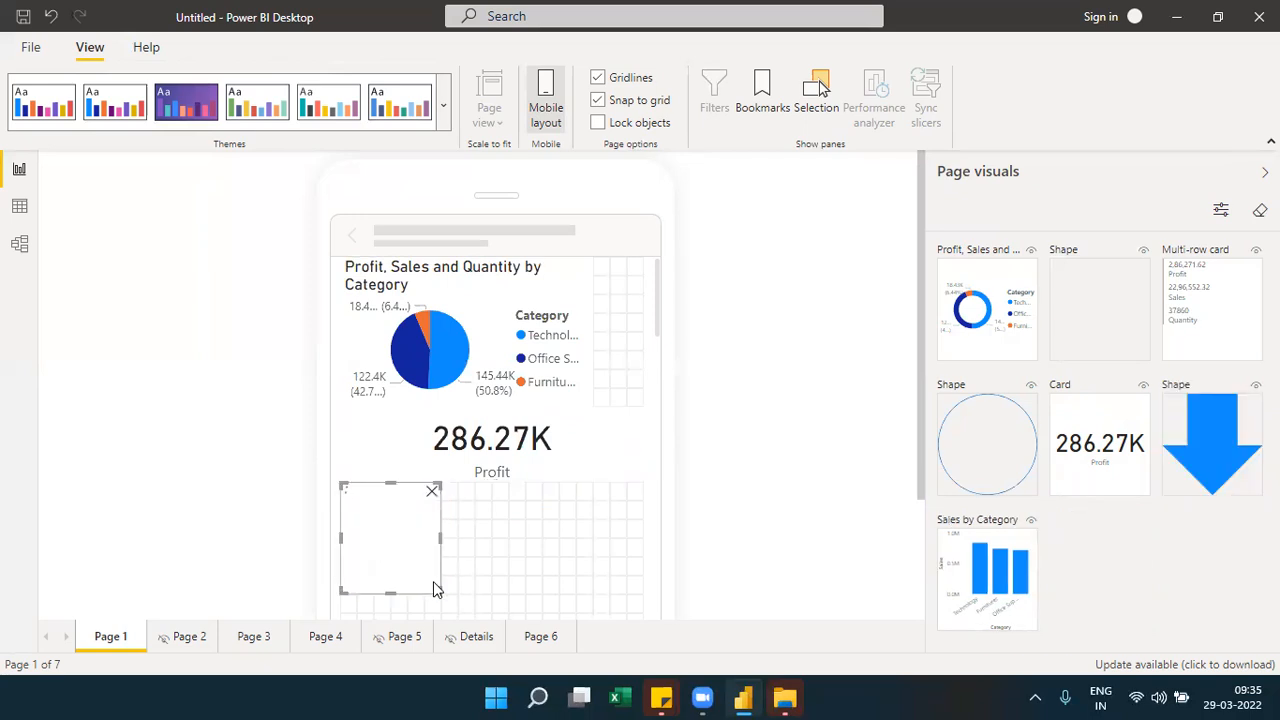
scroll(629, 571, "down", 3)
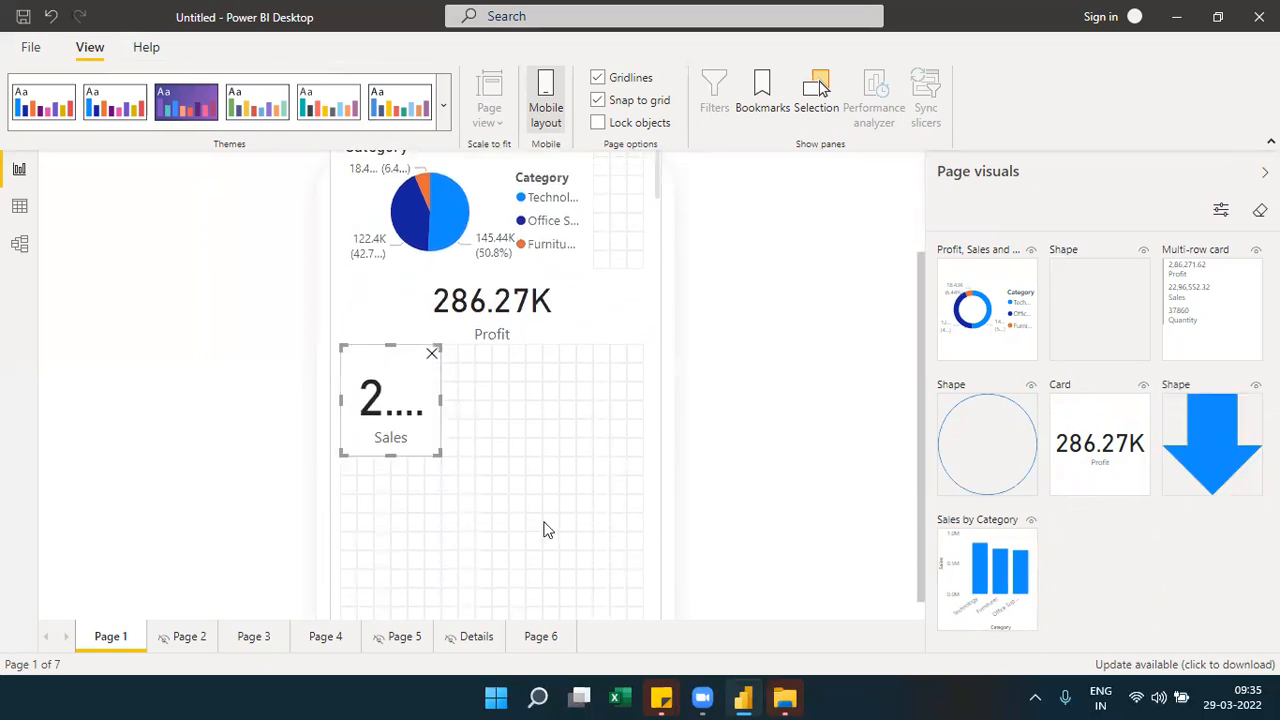
left_click_drag(437, 454, 662, 440)
left_click(727, 447)
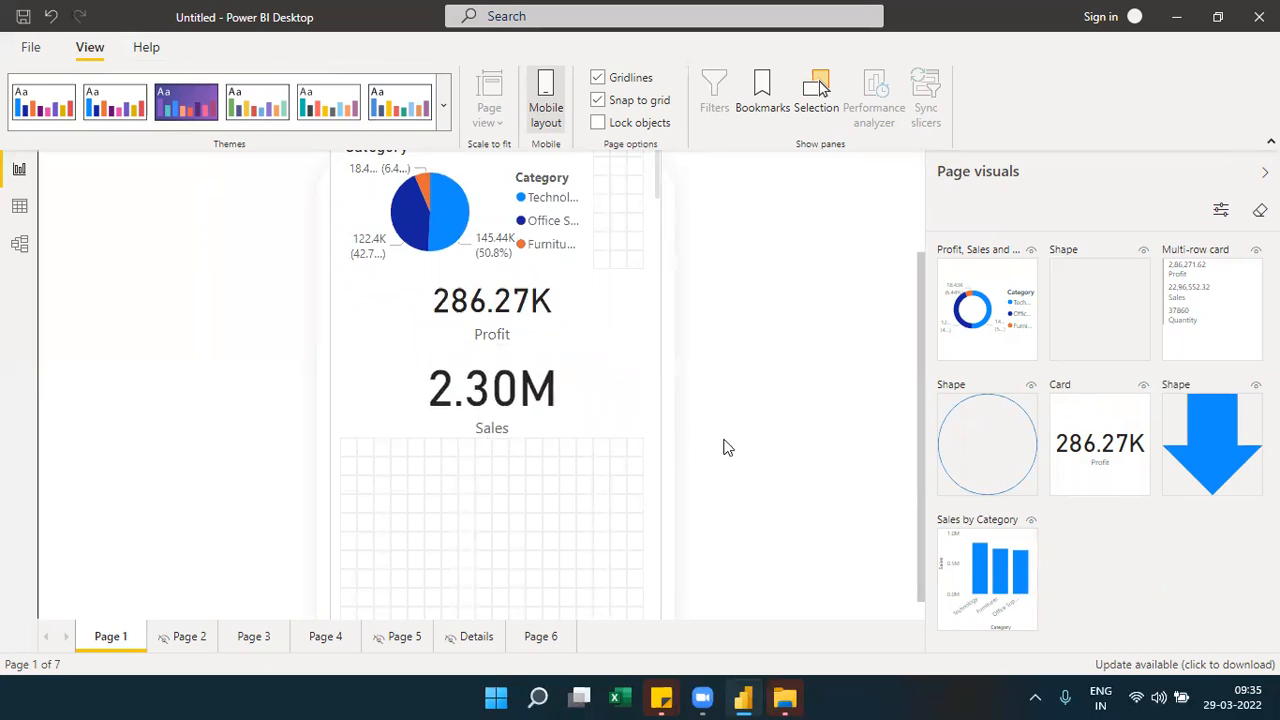
Move the Sales card down one grid row and extend the Profit card's height to fill the gap
left_click_drag(571, 403, 578, 420)
left_click_drag(560, 323, 562, 324)
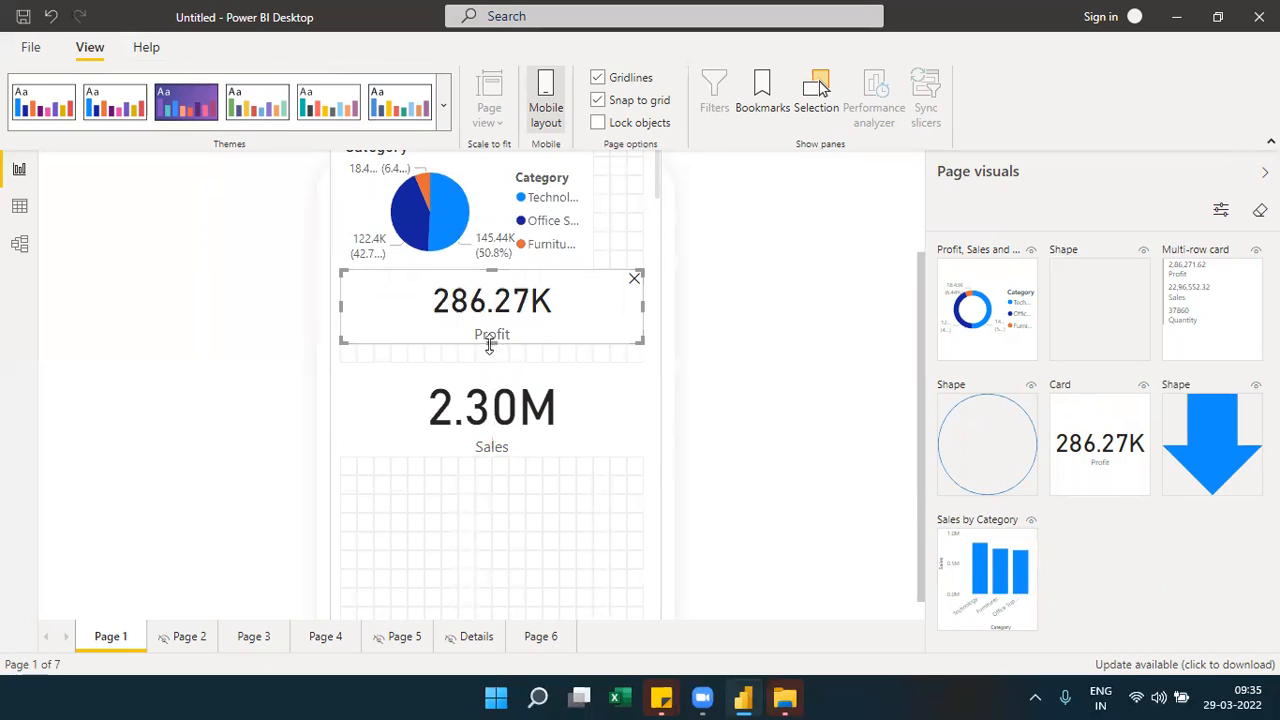
left_click_drag(489, 342, 492, 360)
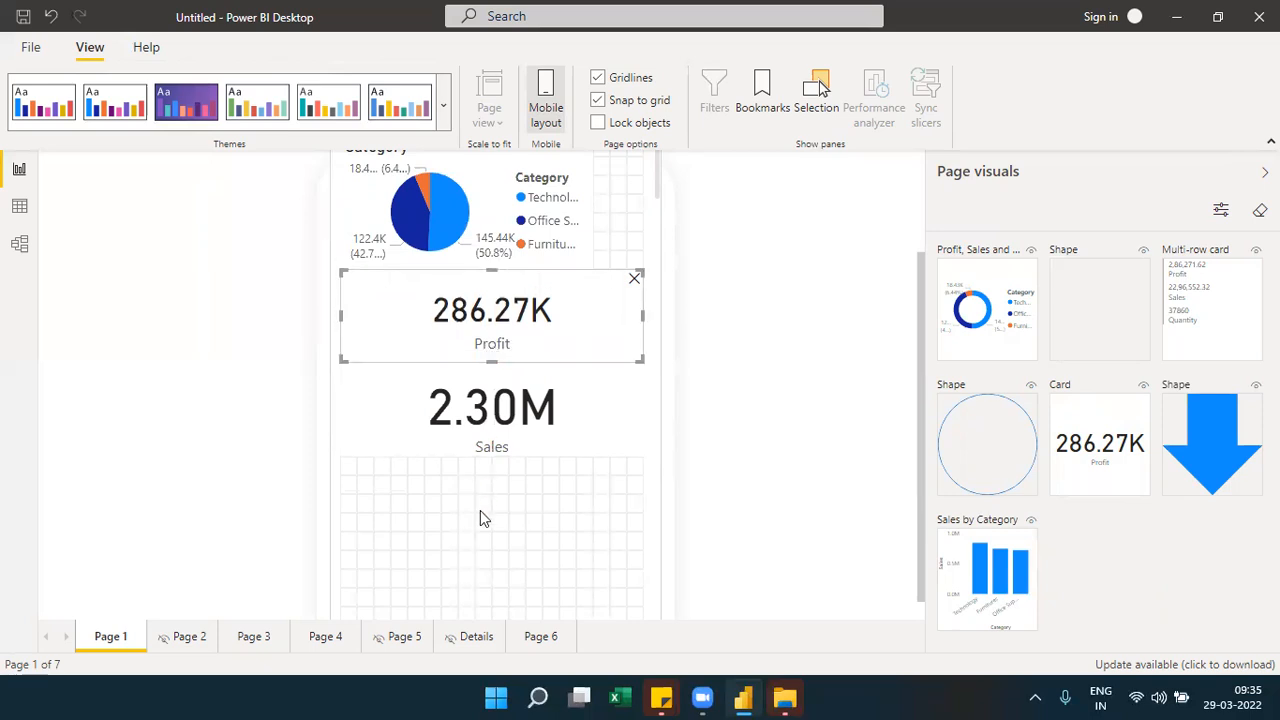
left_click(480, 540)
left_click(589, 334)
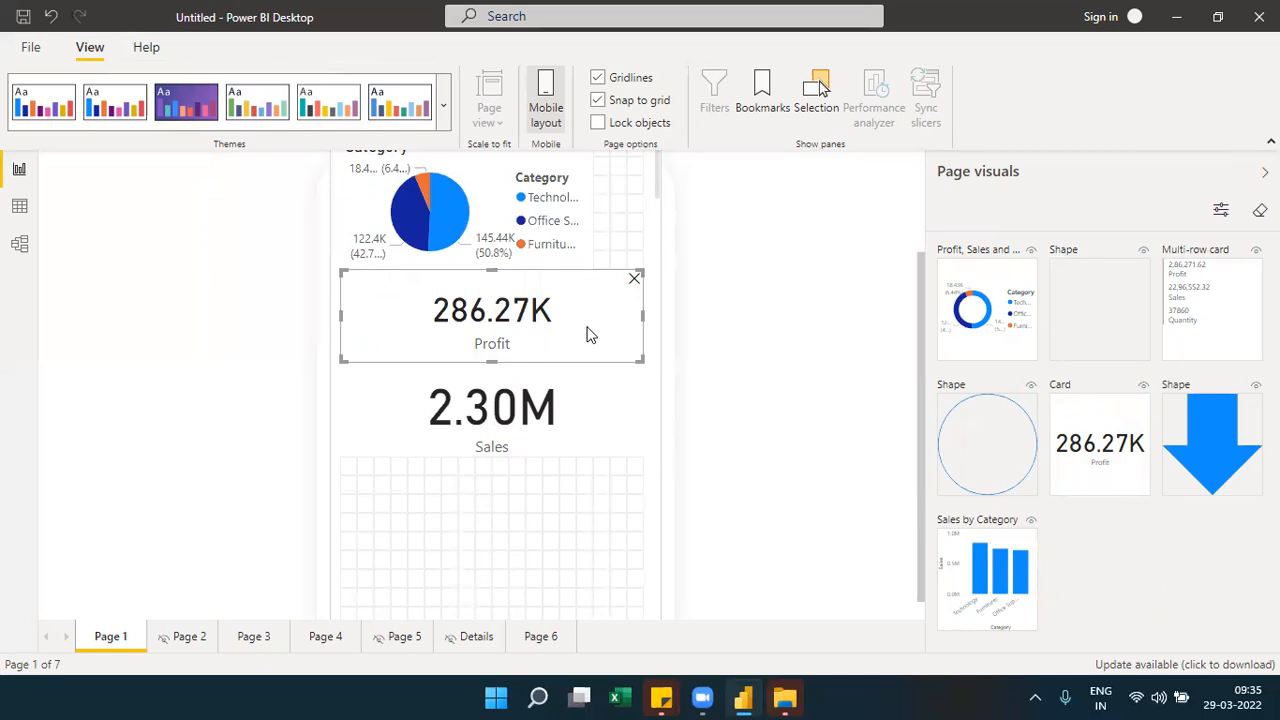
Switch Page 1 back and forth between the mobile and desktop layouts, ending in the desktop layout
left_click(645, 318)
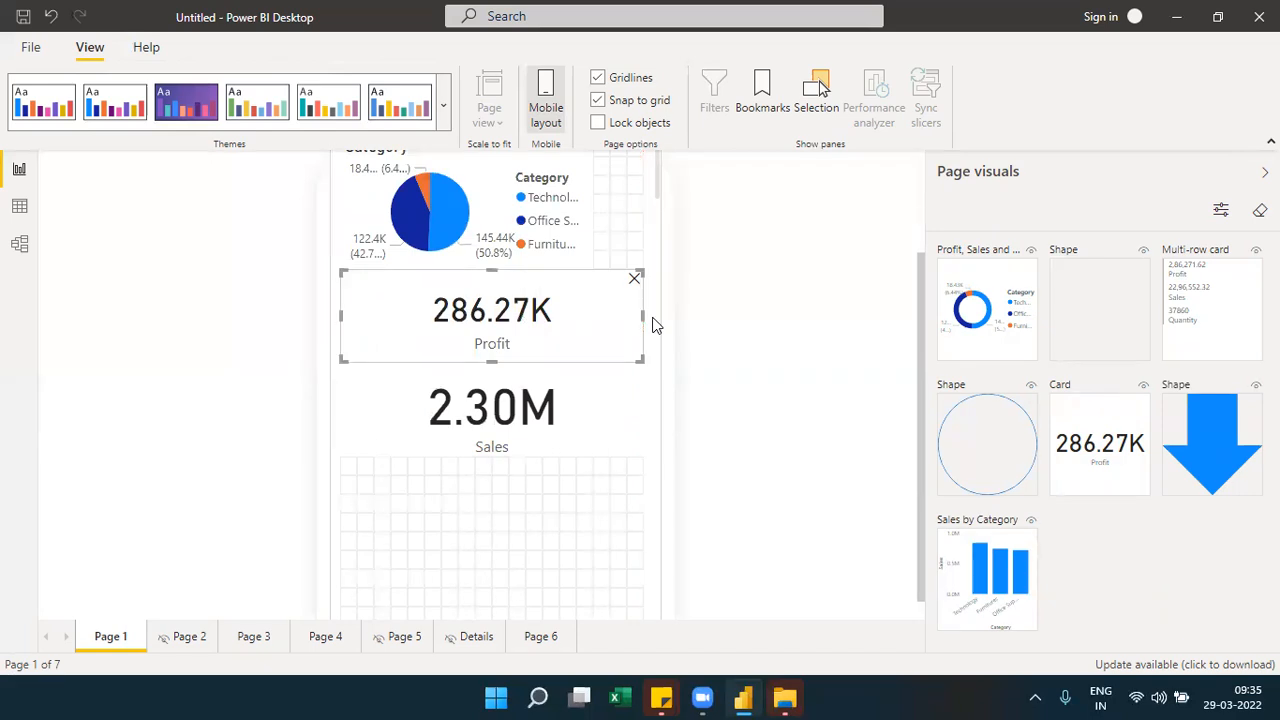
left_click_drag(341, 316, 334, 318)
left_click(546, 108)
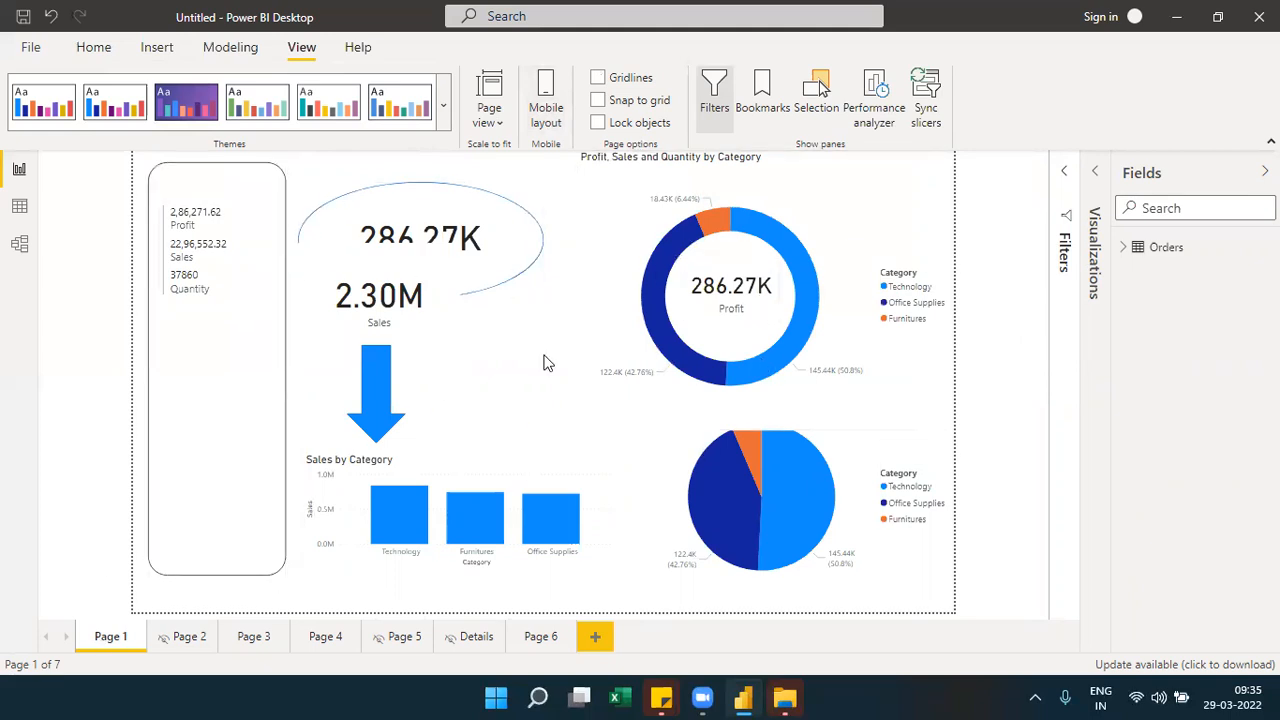
left_click(555, 119)
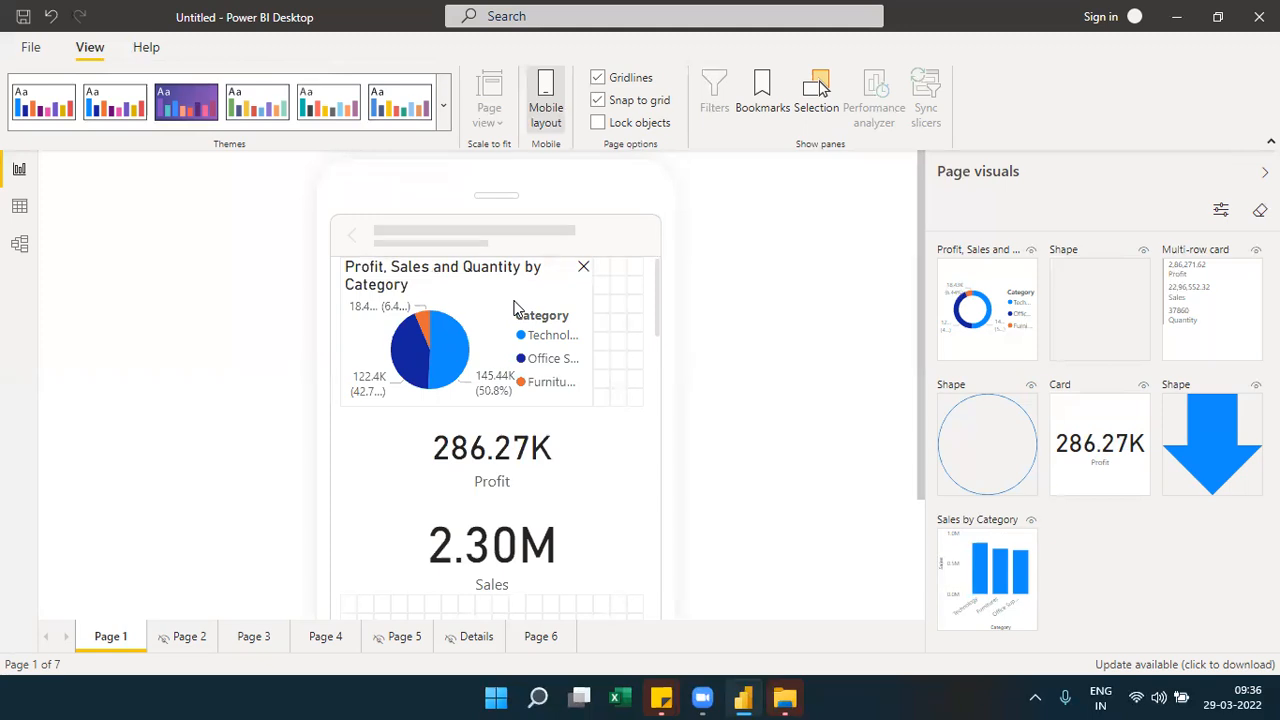
left_click(546, 100)
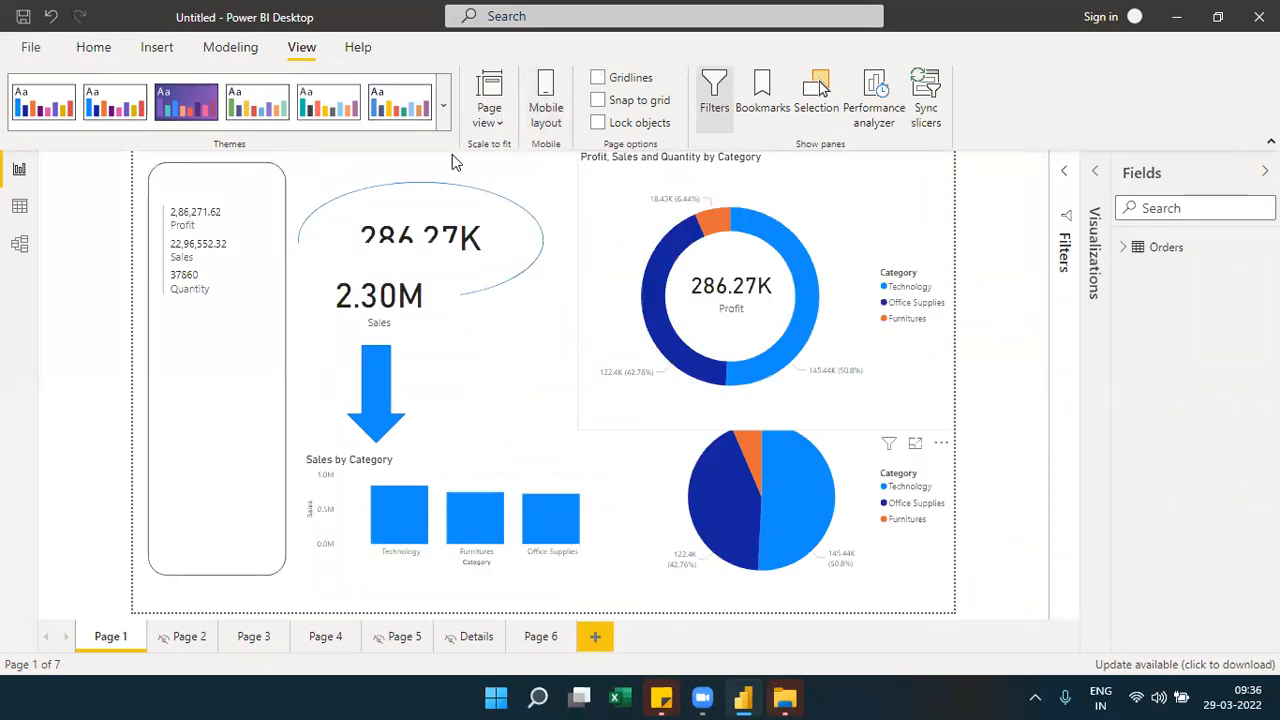
left_click(545, 120)
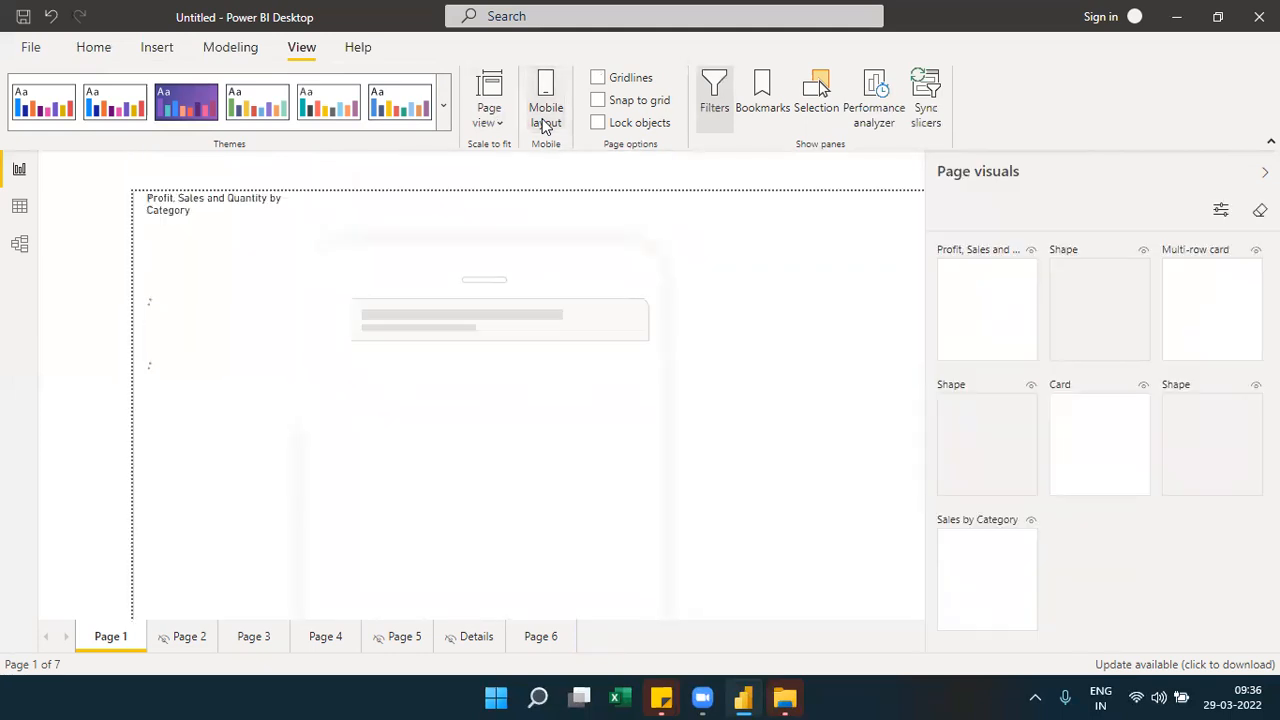
left_click(545, 120)
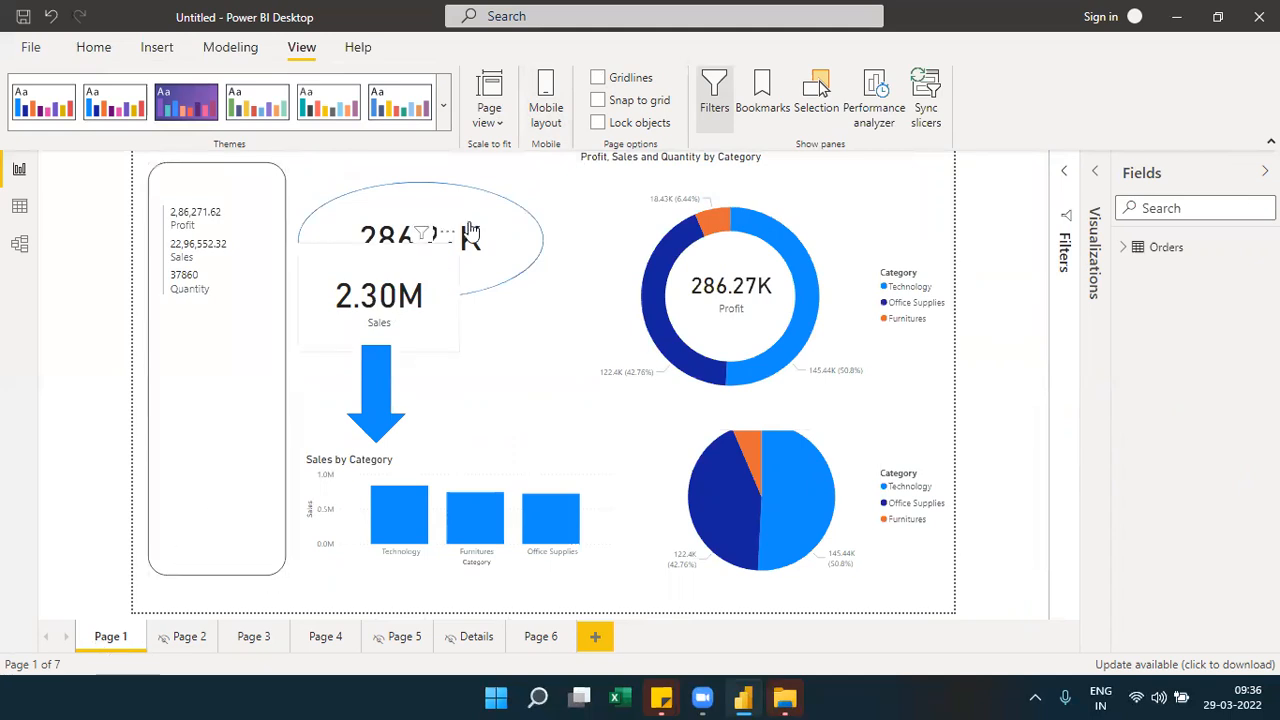
Show the page gridlines and shrink the donut chart to about a third of the page's width and two fifths of its height, clear of the pie chart
left_click(598, 79)
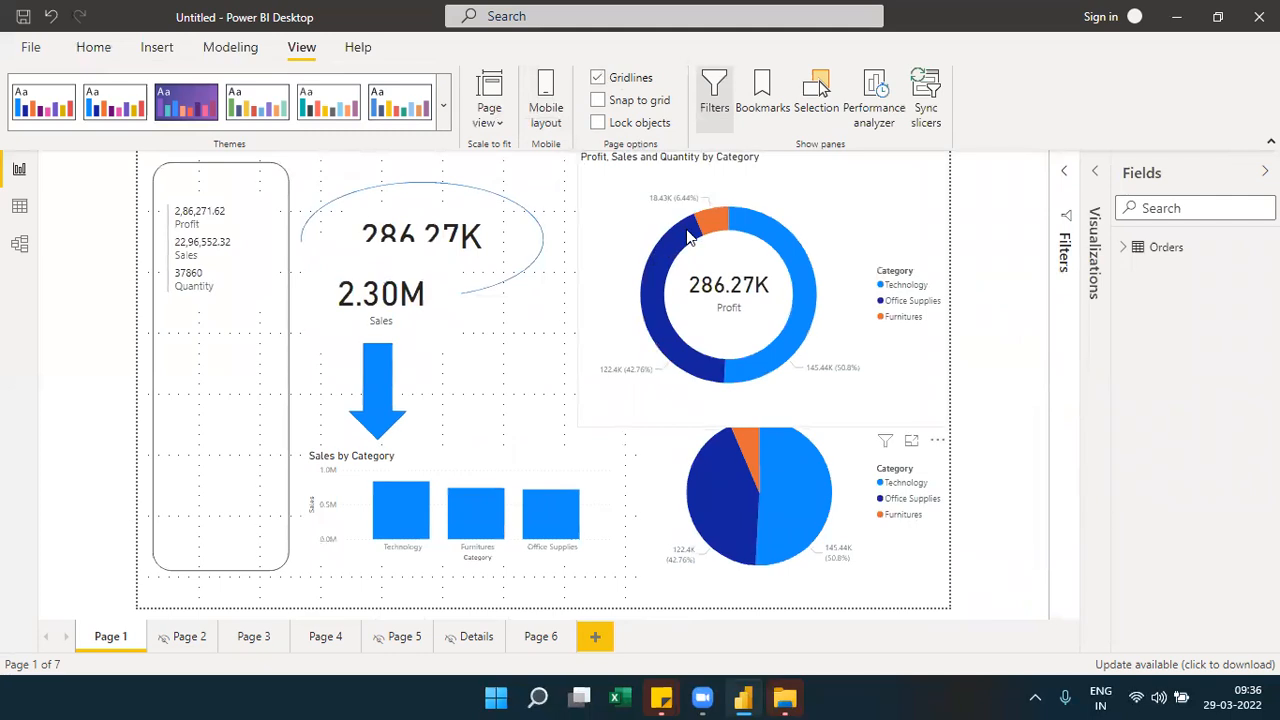
left_click(777, 423)
mouse_move(759, 425)
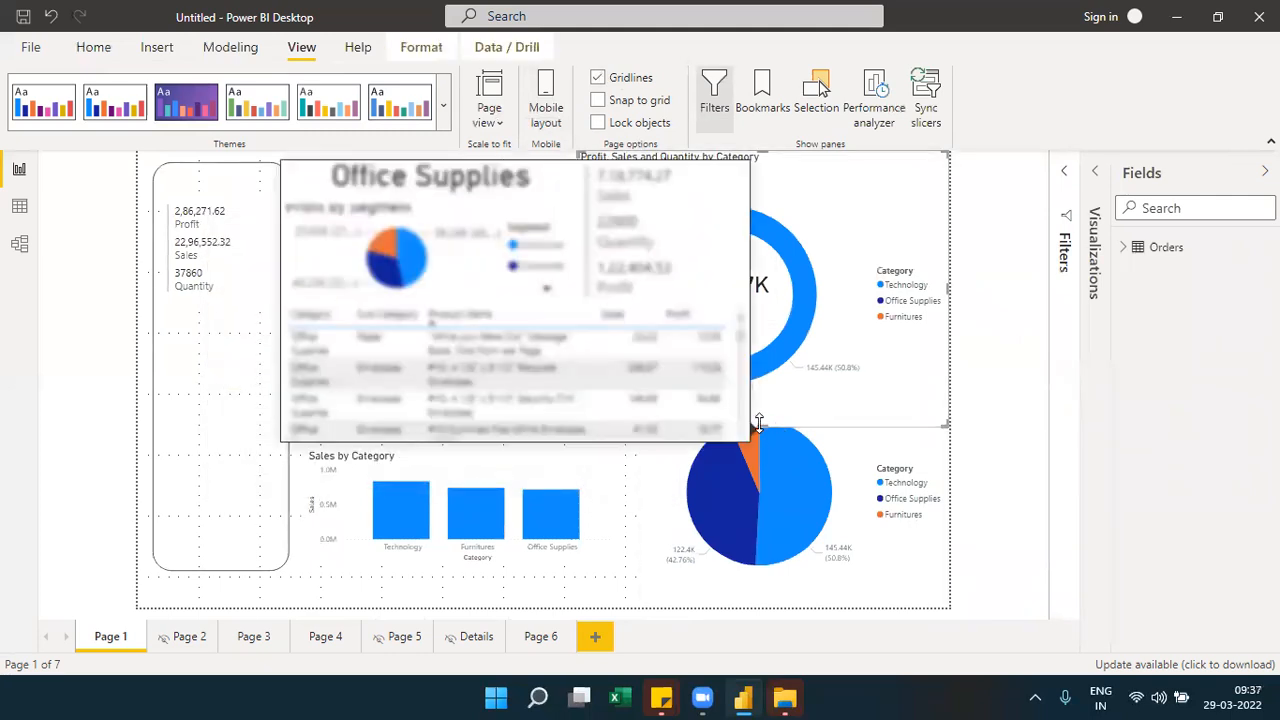
left_click_drag(759, 423, 757, 337)
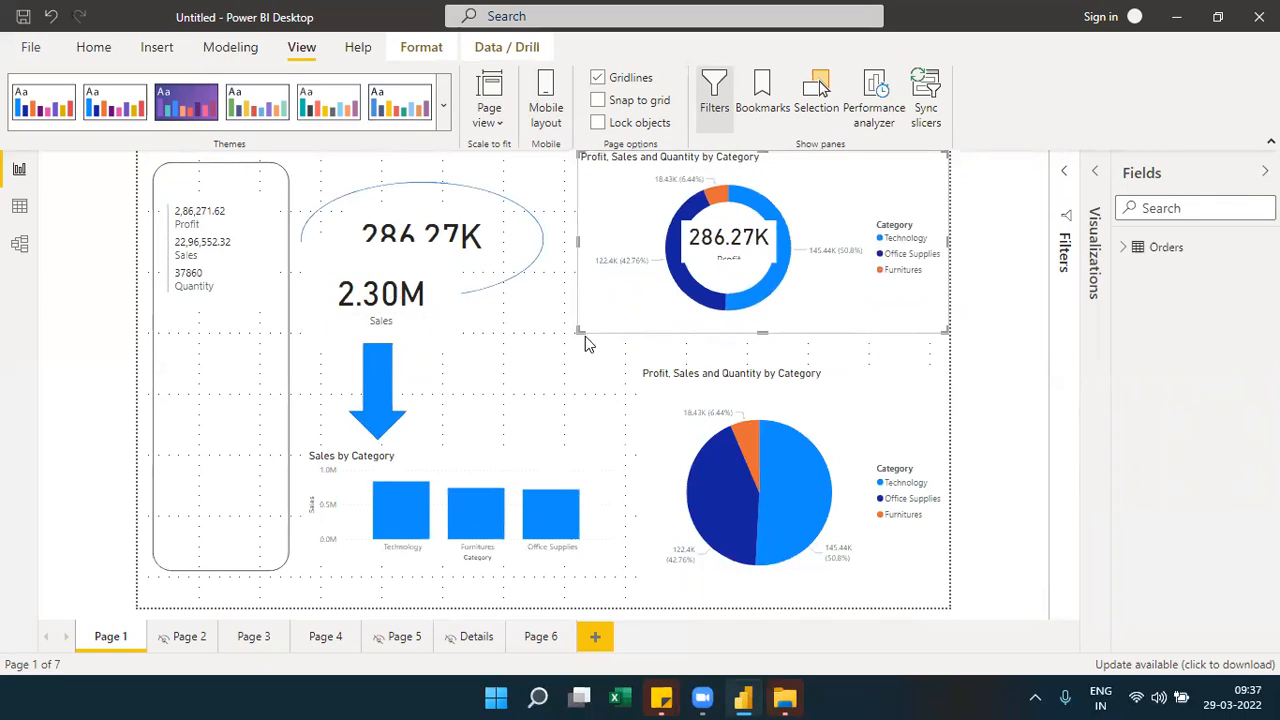
left_click_drag(578, 334, 686, 334)
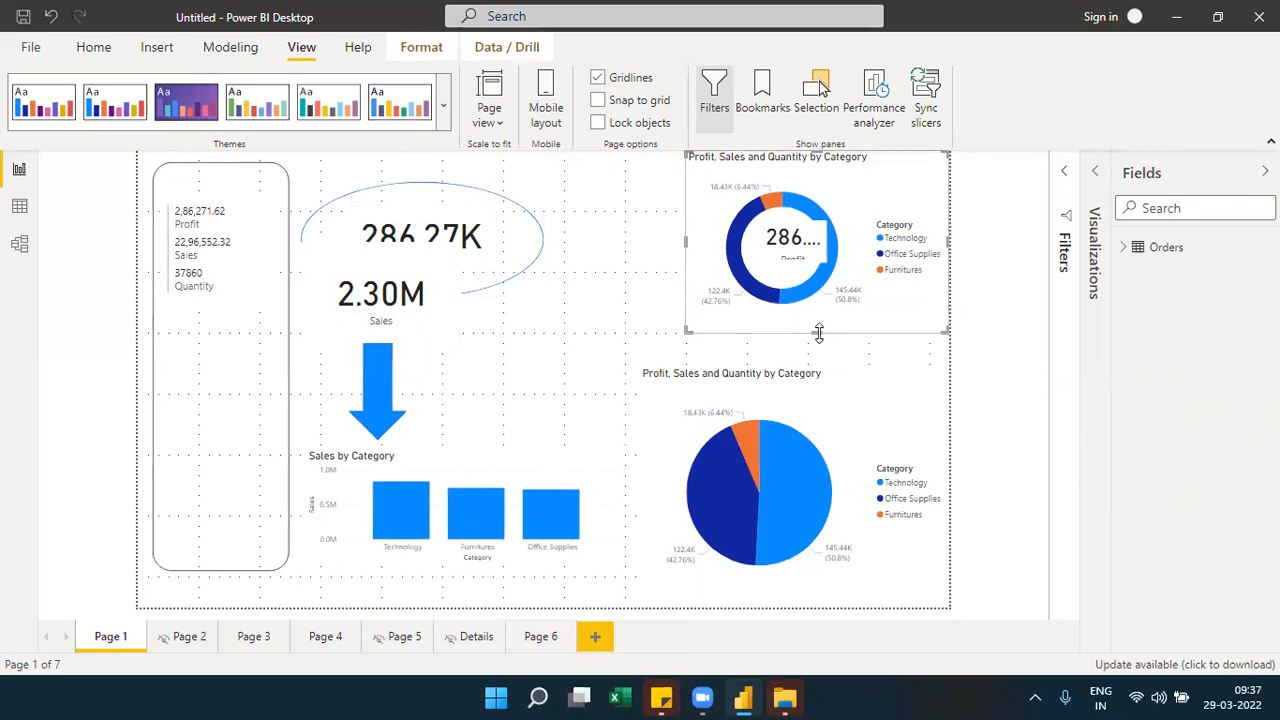
left_click_drag(814, 293, 820, 342)
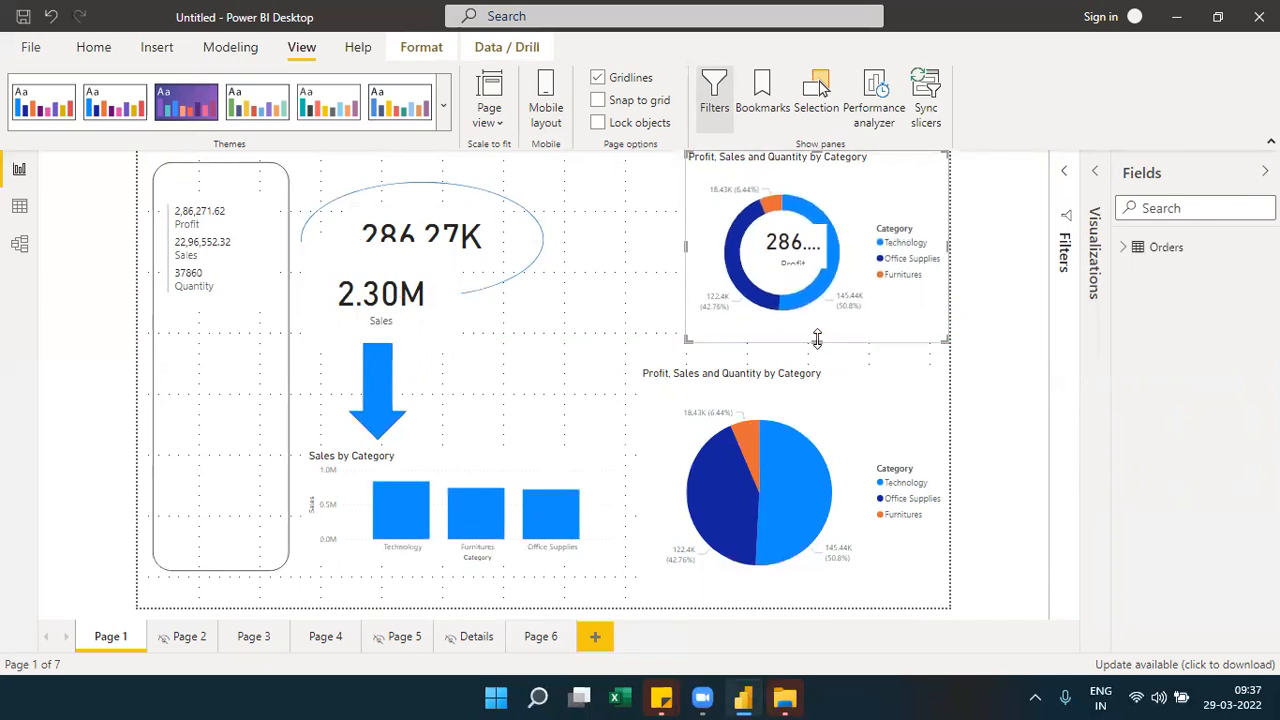
left_click_drag(817, 338, 814, 326)
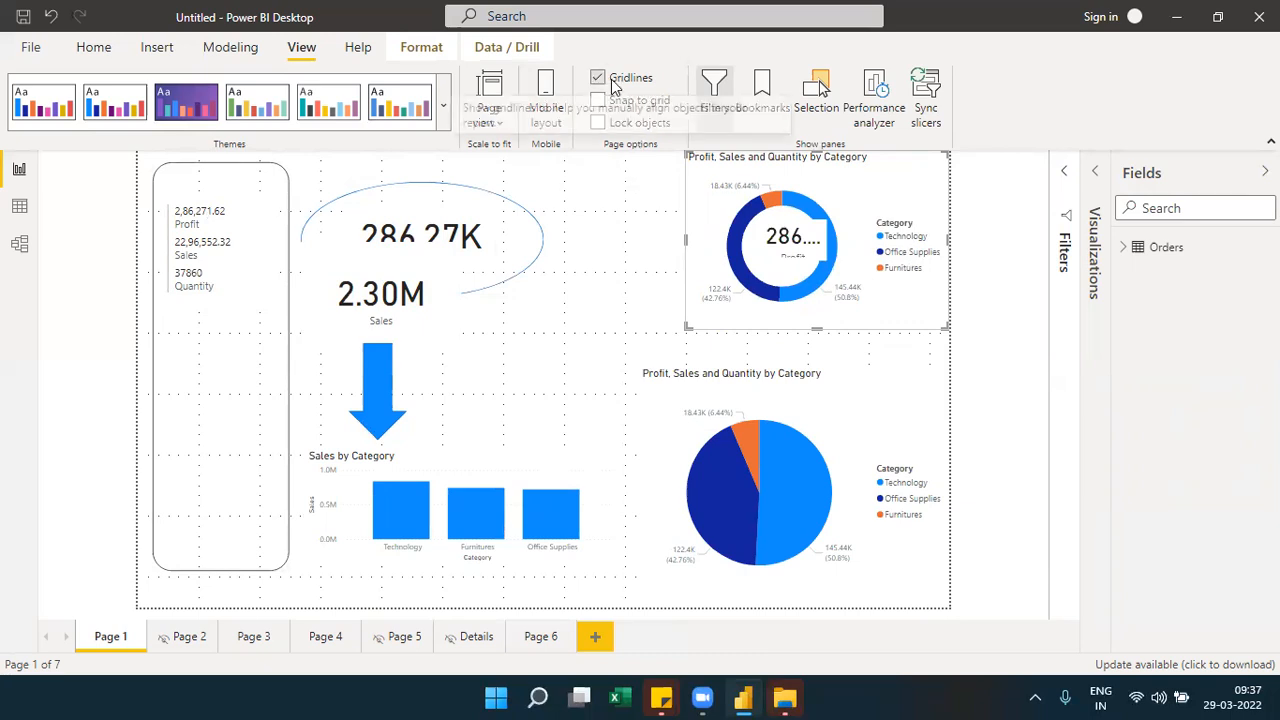
Try the Snap to grid and Lock objects page options, turning each on and off again
left_click(613, 112)
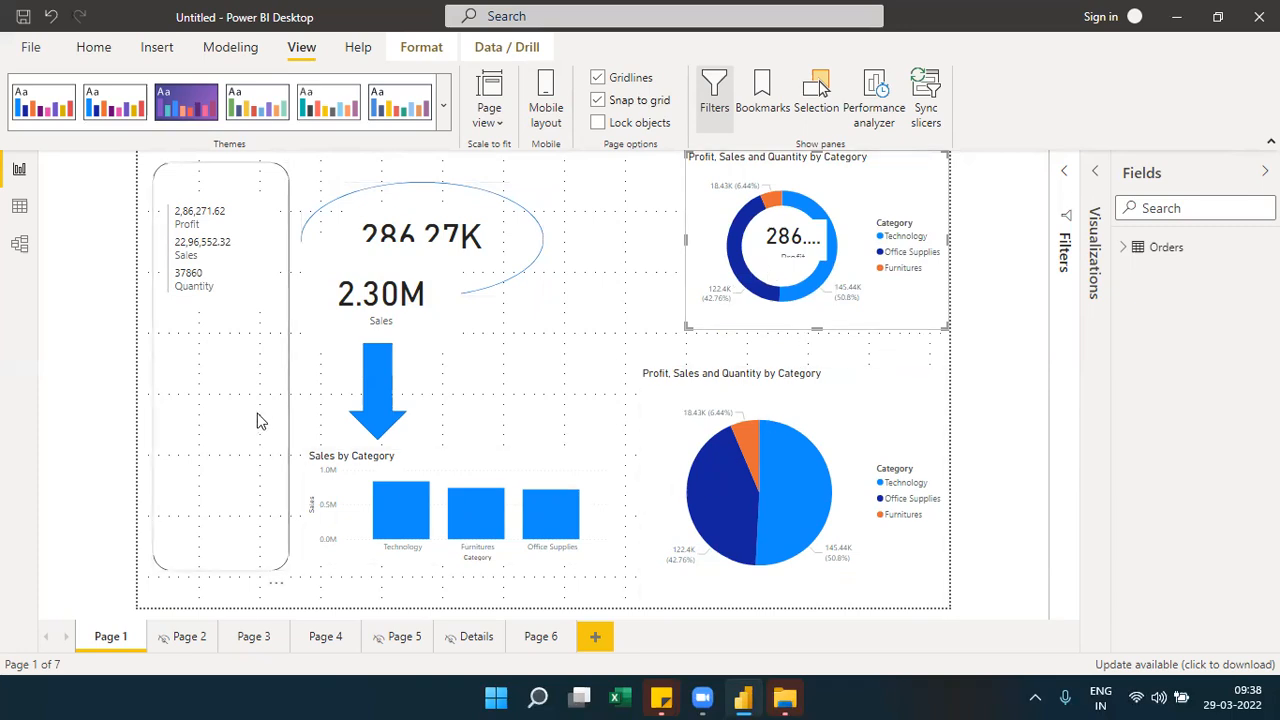
left_click(636, 106)
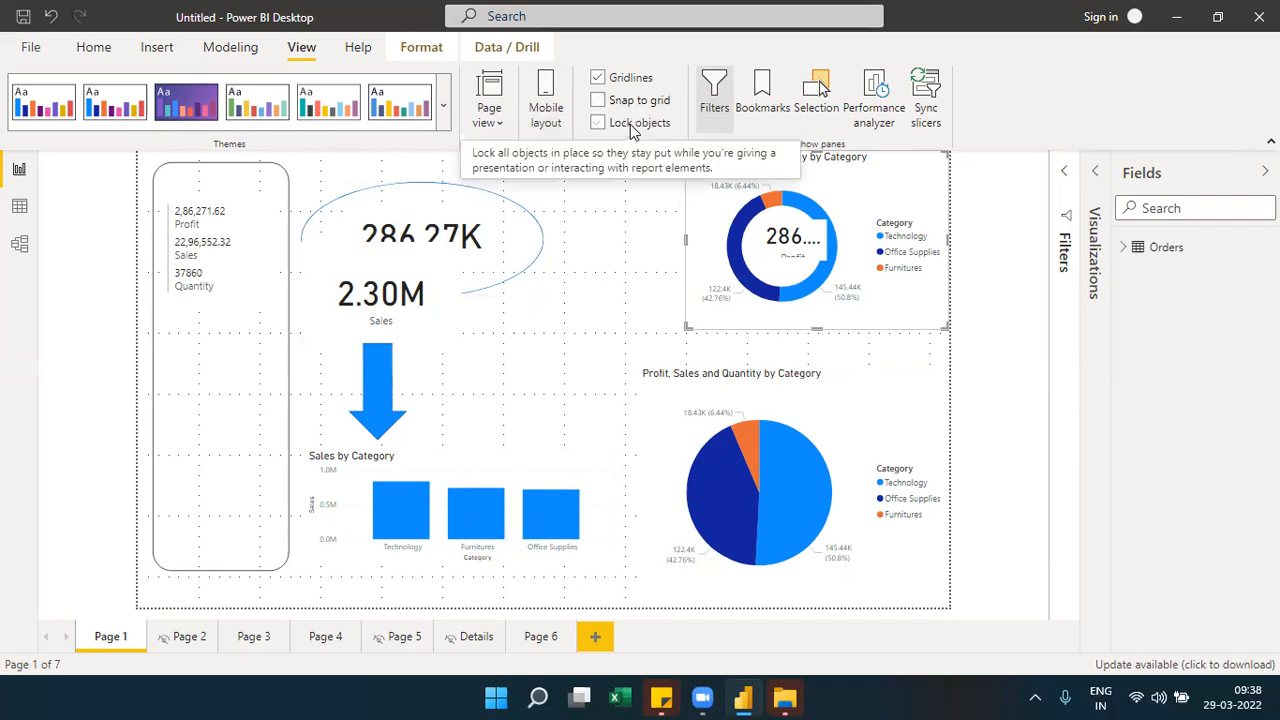
left_click(631, 128)
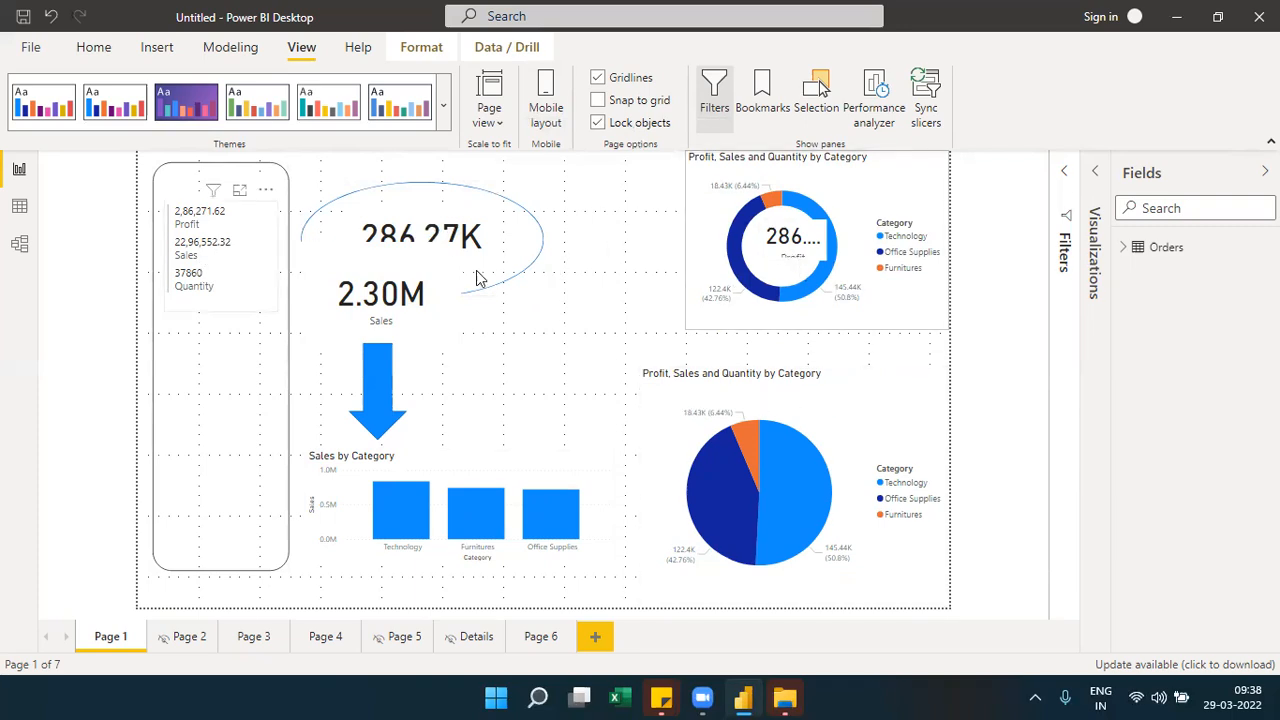
left_click(598, 126)
Try moving the multi-row card out of the rounded rectangle and back, and lock and unlock the page objects
left_click_drag(221, 220, 512, 210)
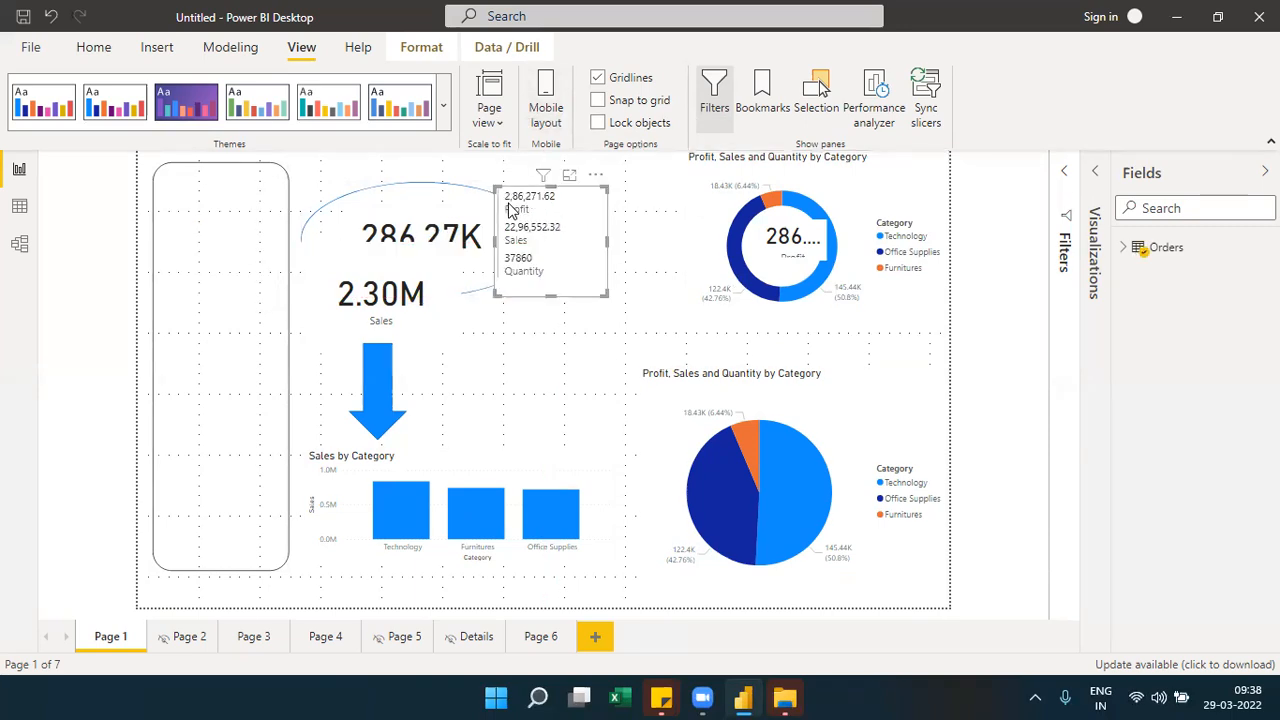
left_click_drag(512, 210, 185, 229)
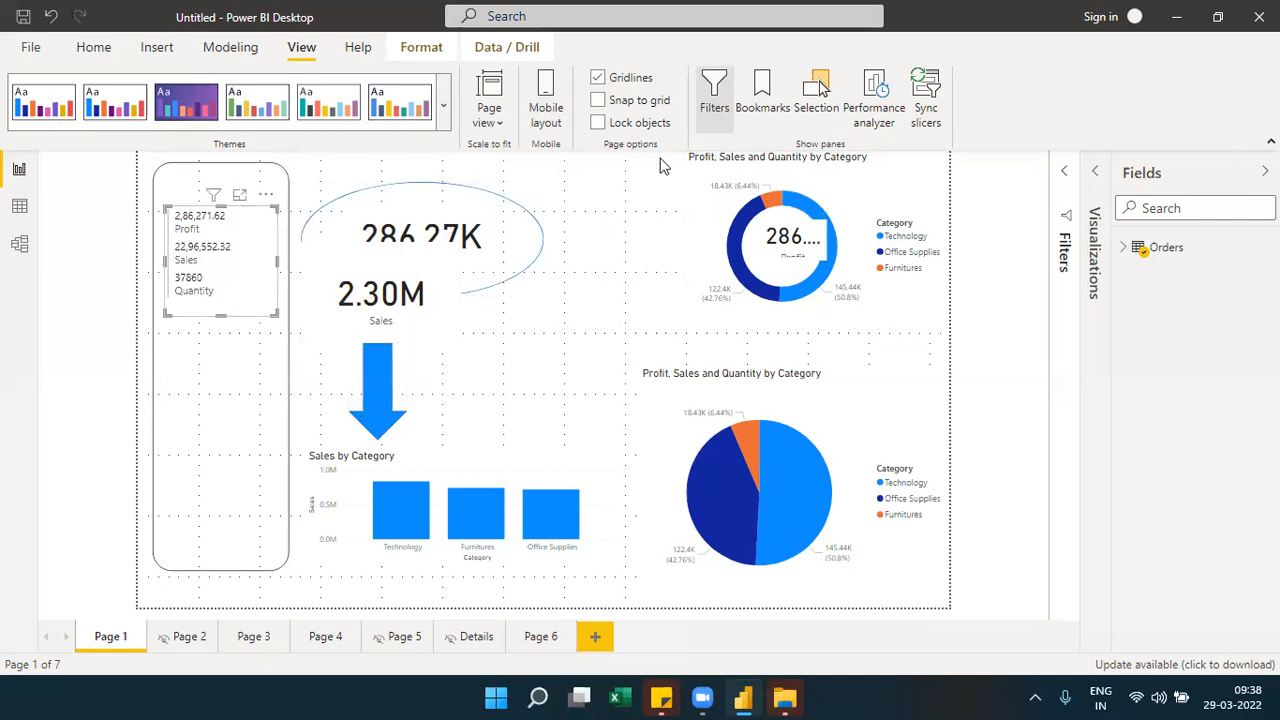
left_click(598, 123)
key("Tab")
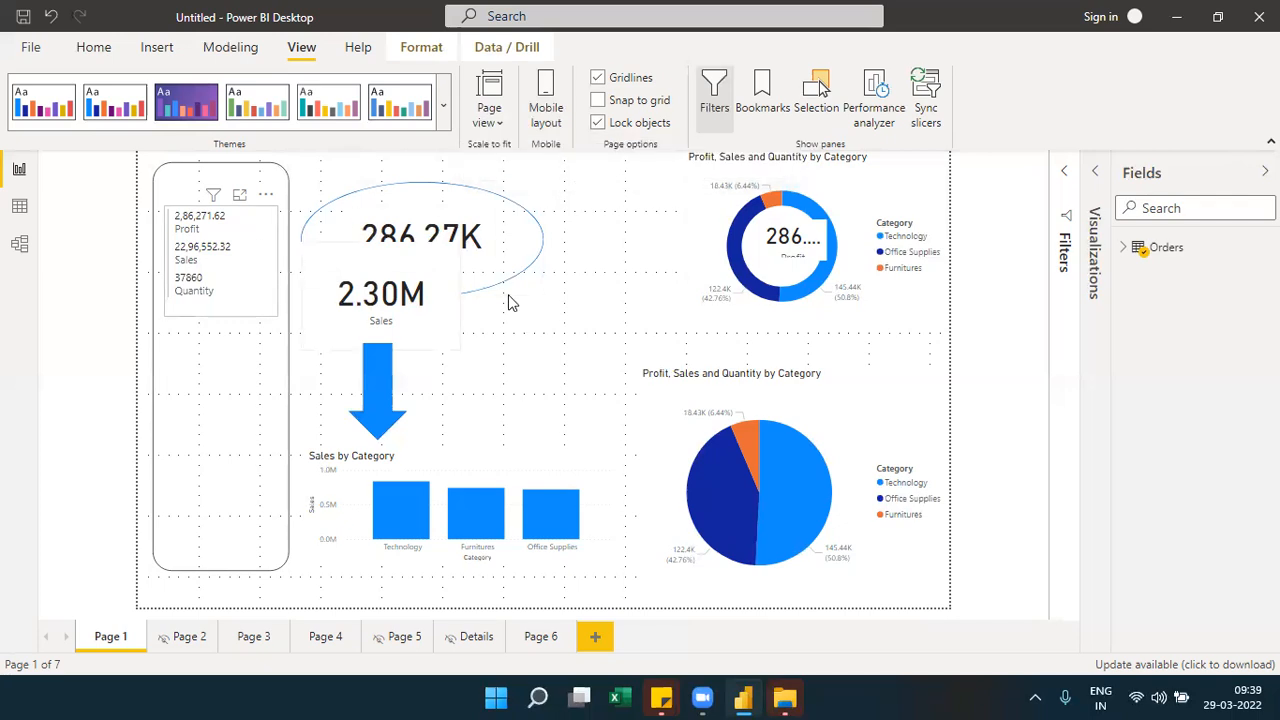
left_click(604, 122)
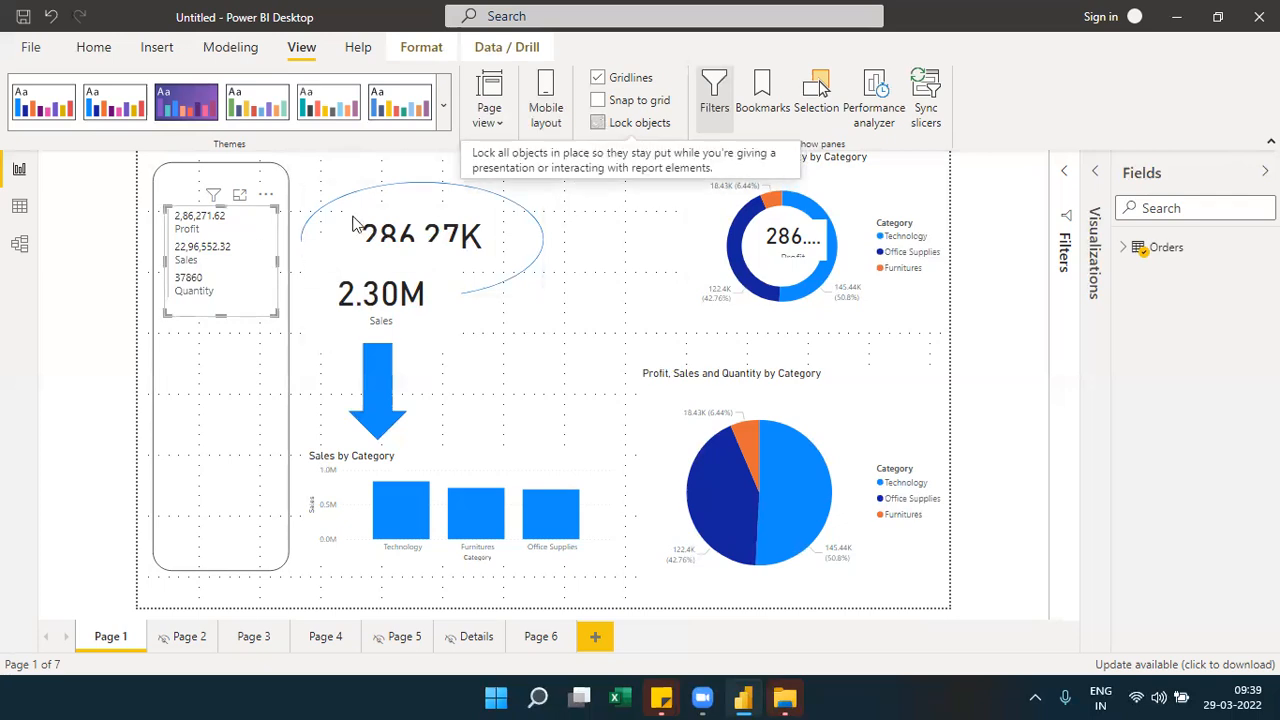
Shift the multi-row card slightly lower inside the rounded rectangle and deselect it
mouse_move(257, 251)
left_mouse_down()
mouse_move(507, 275)
mouse_move(260, 271)
left_mouse_up()
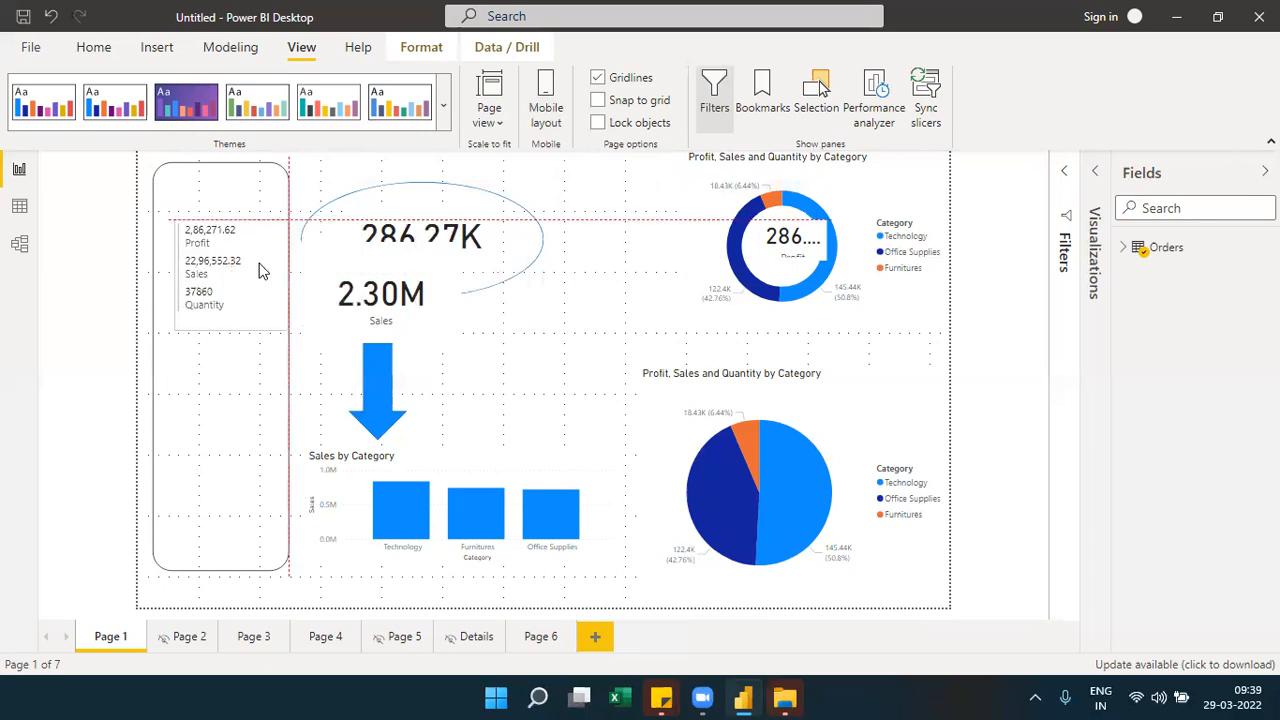
left_click(630, 285)
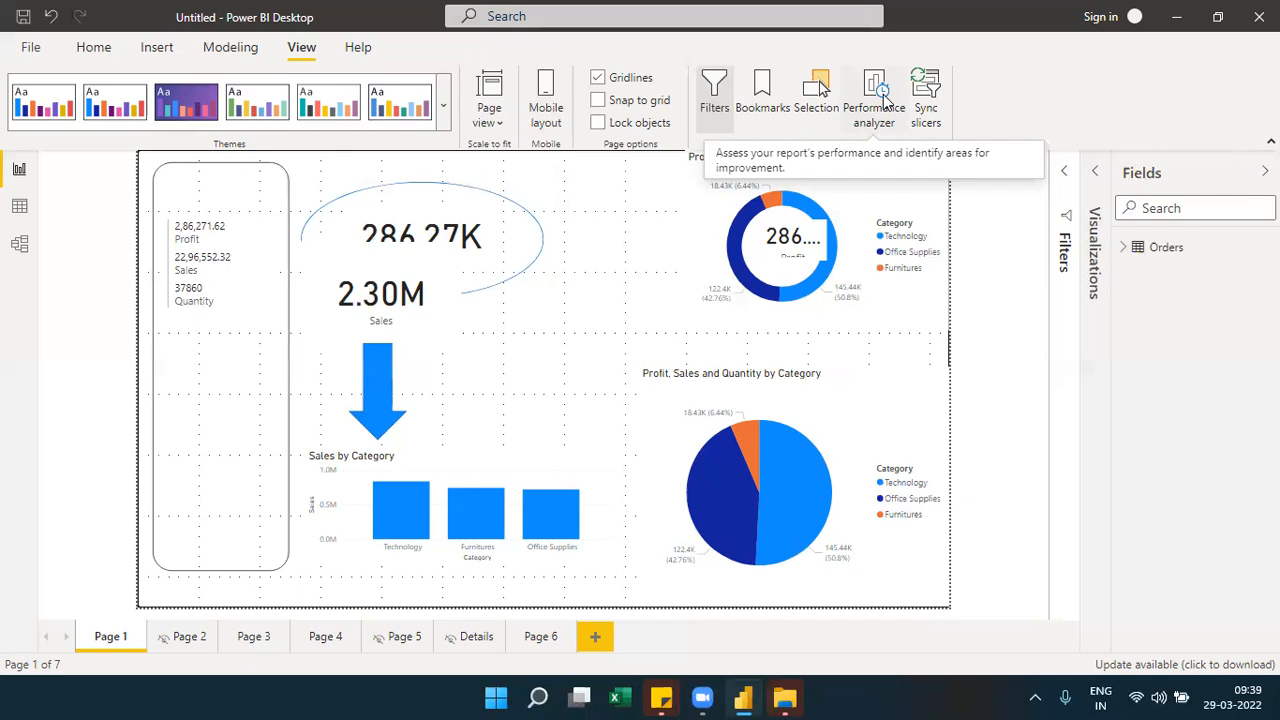
left_click(232, 50)
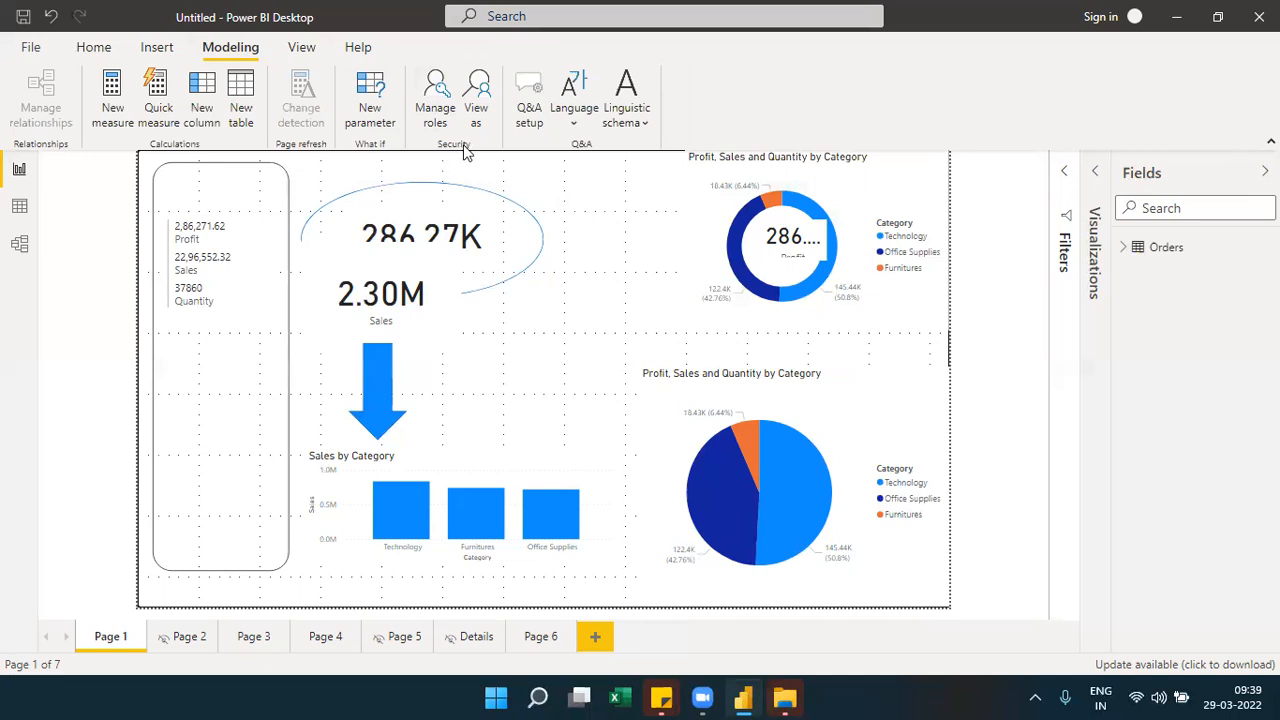
left_click(156, 49)
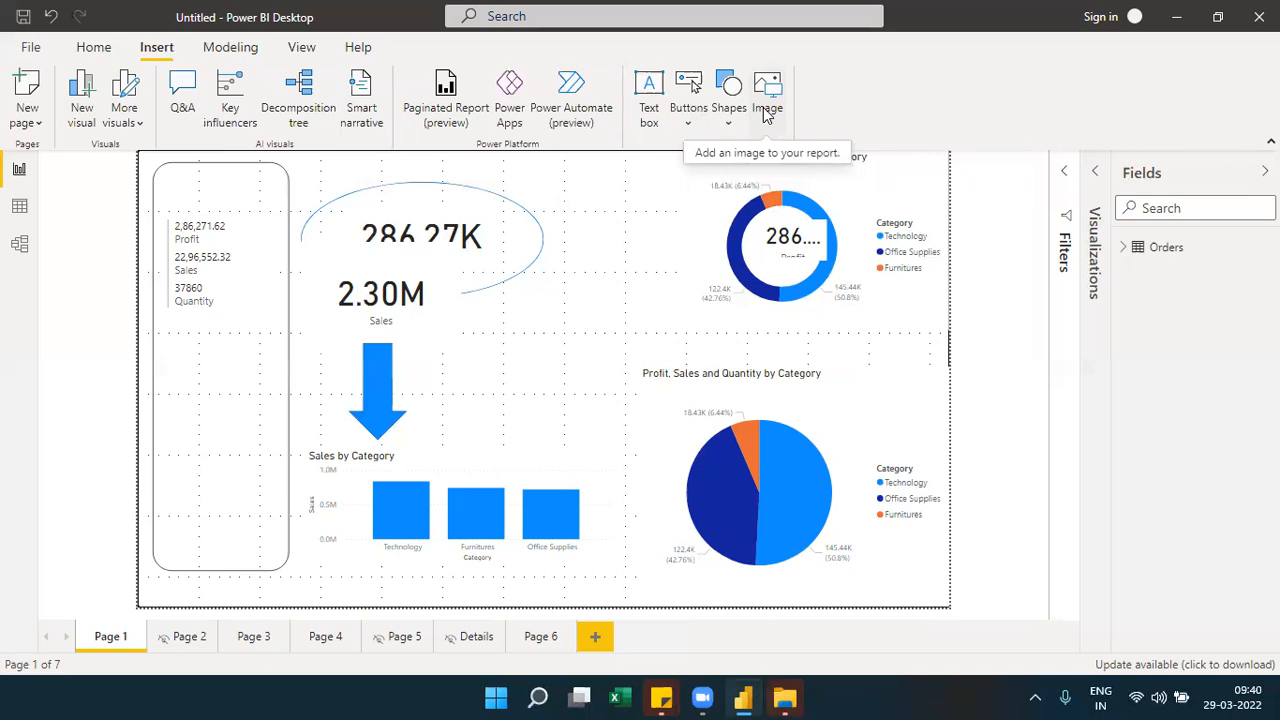
left_click(100, 52)
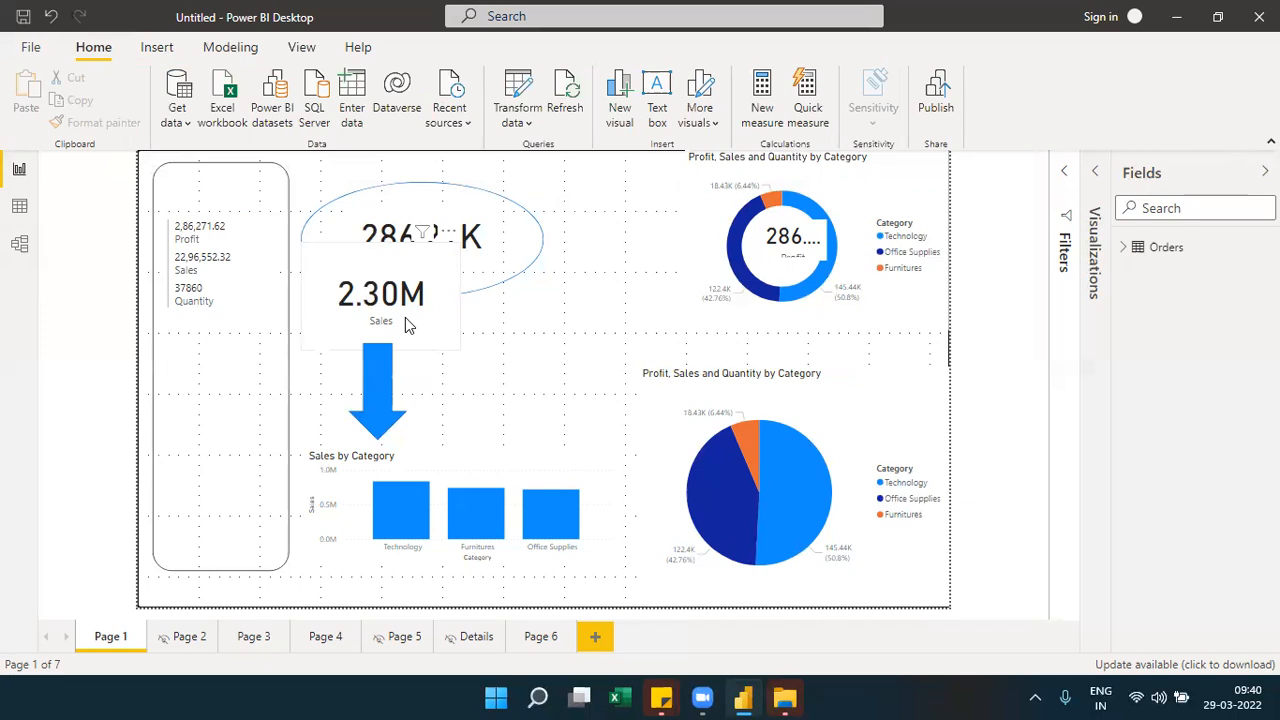
Shrink the Sales card and place it beside the blue arrow, clear of the ellipse around the Profit card
left_click(424, 292)
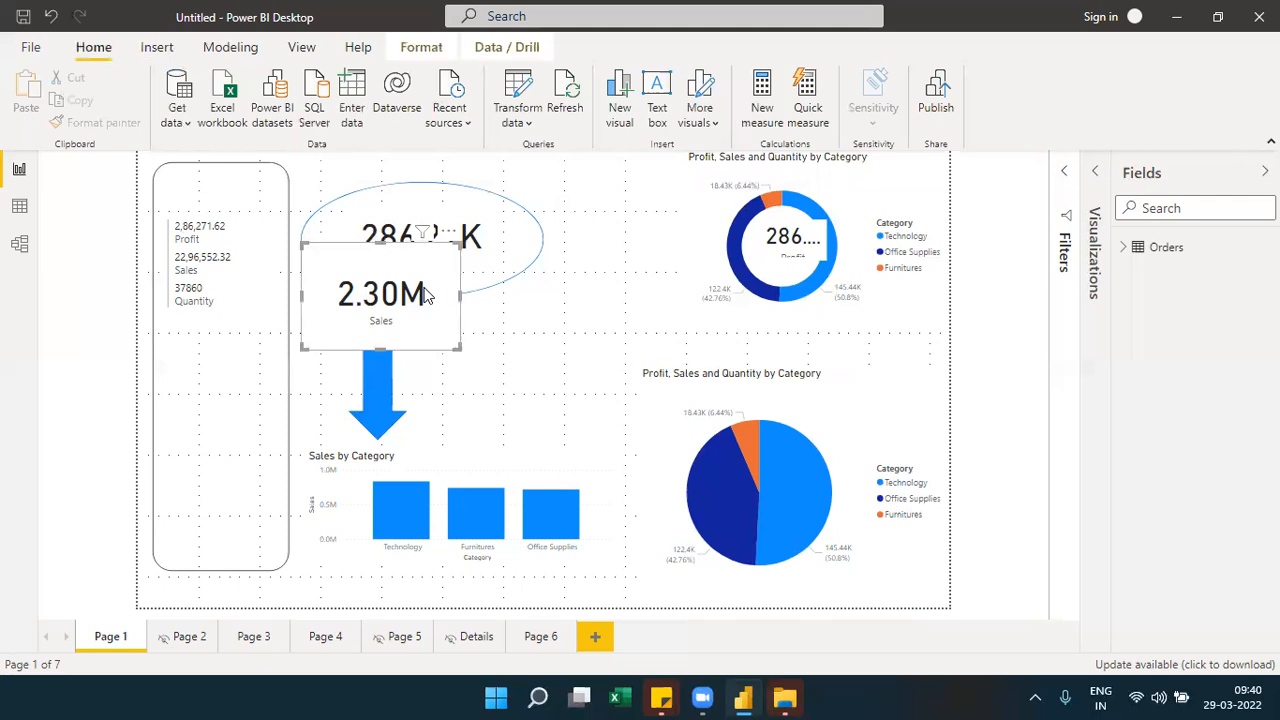
left_click_drag(457, 345, 537, 362)
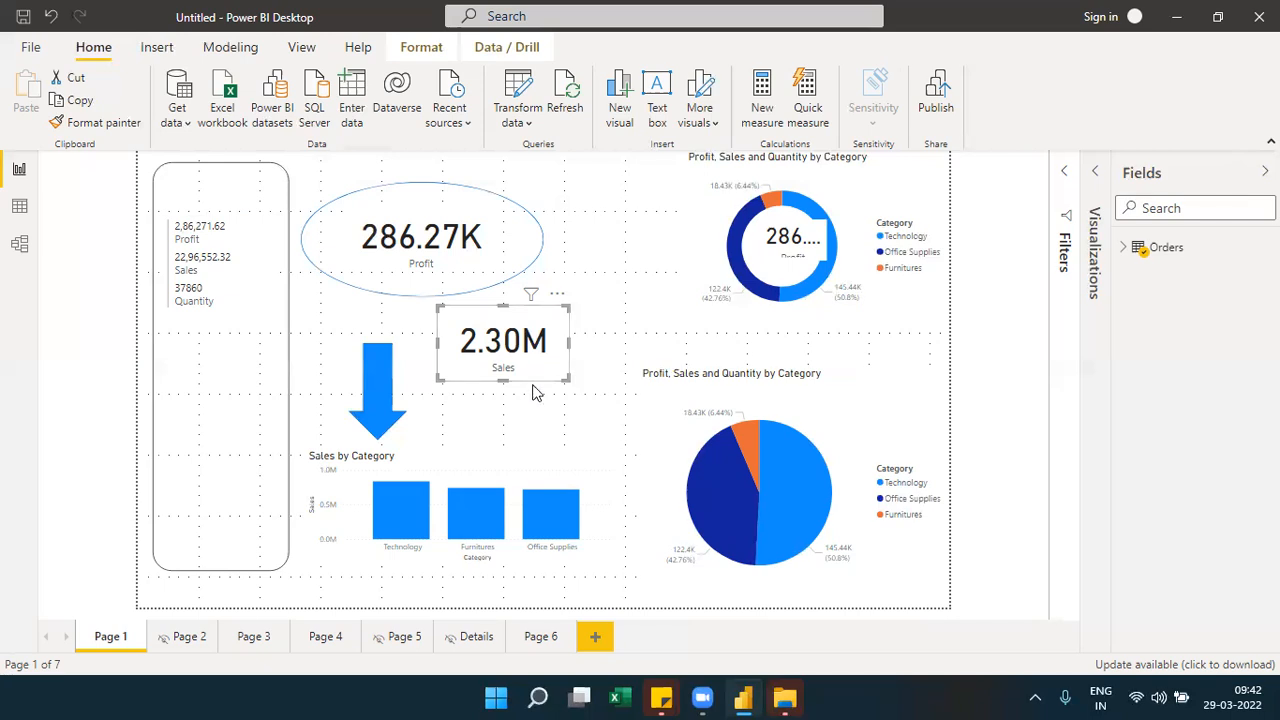
left_click(533, 392)
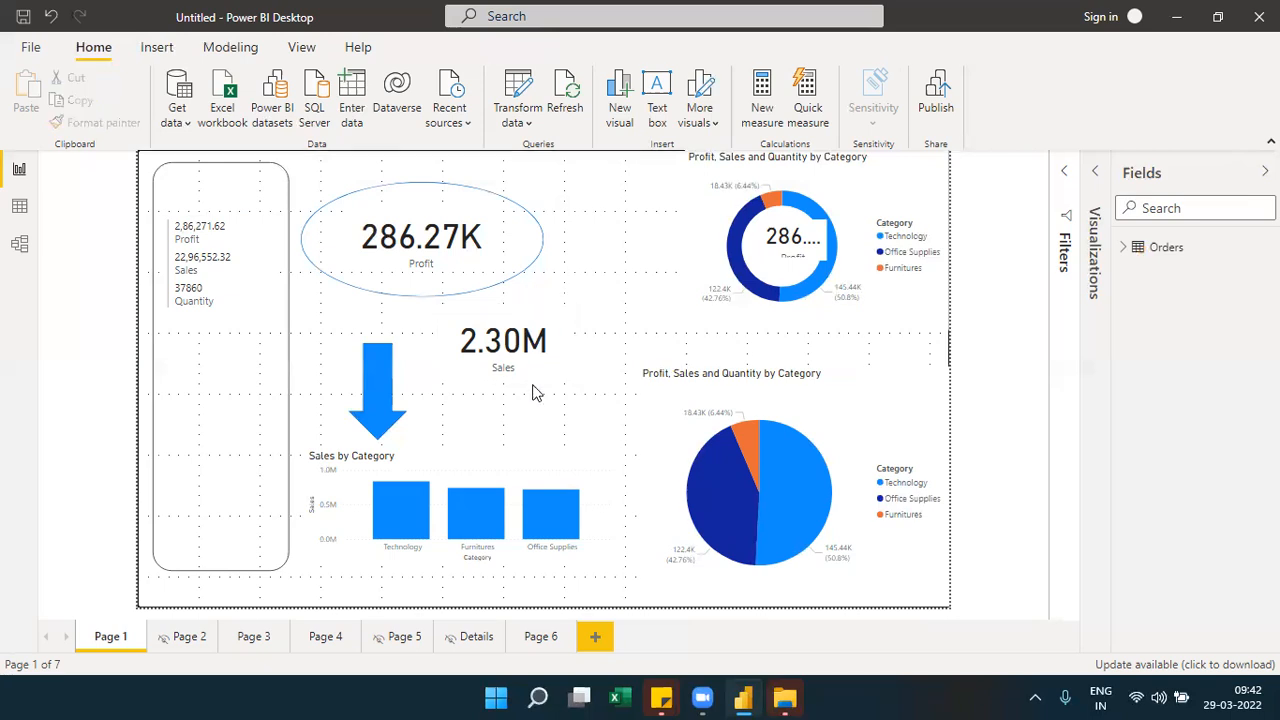